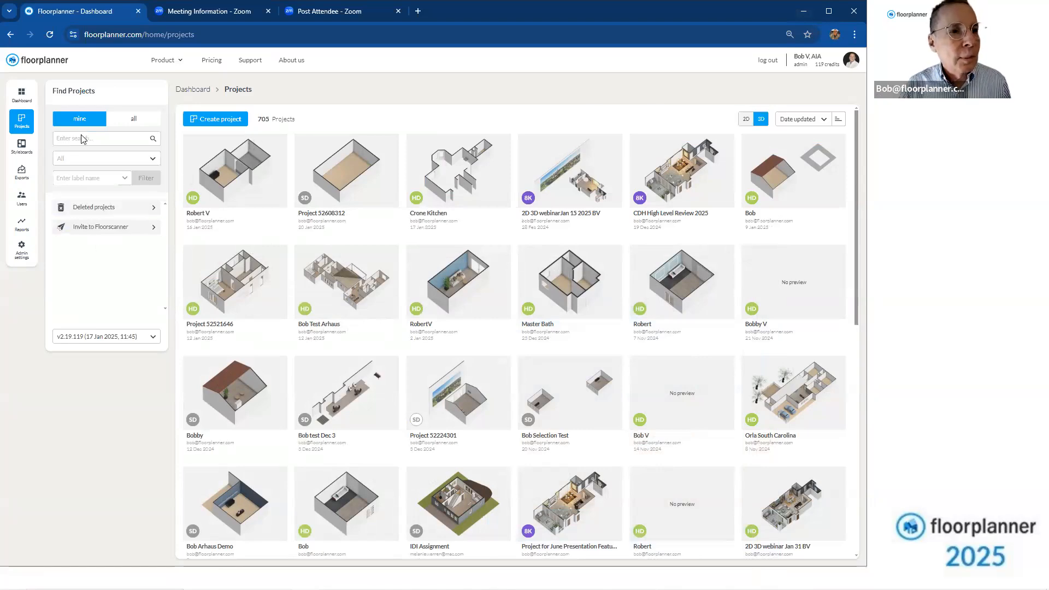
# Examine the dashboard overview, the projects list and the additional options of the first listed project
pyautogui.click(20, 96)
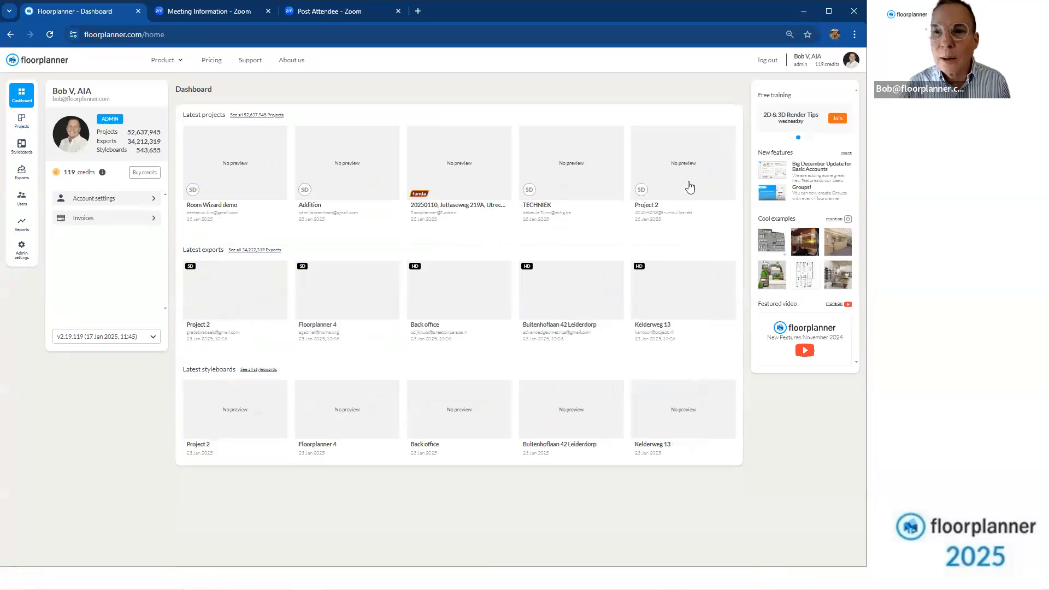
pyautogui.click(22, 123)
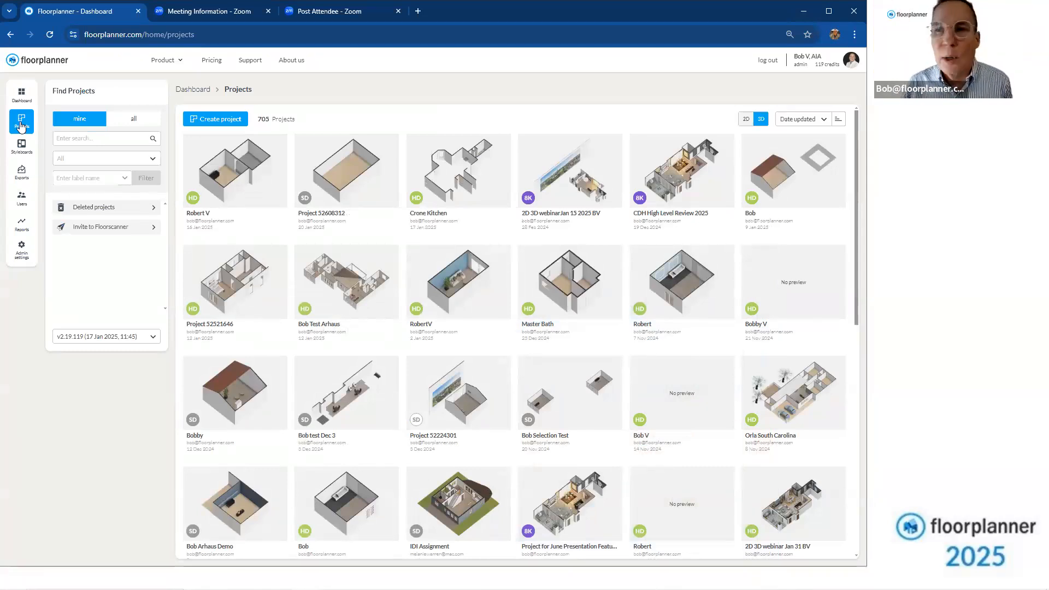
pyautogui.click(211, 178)
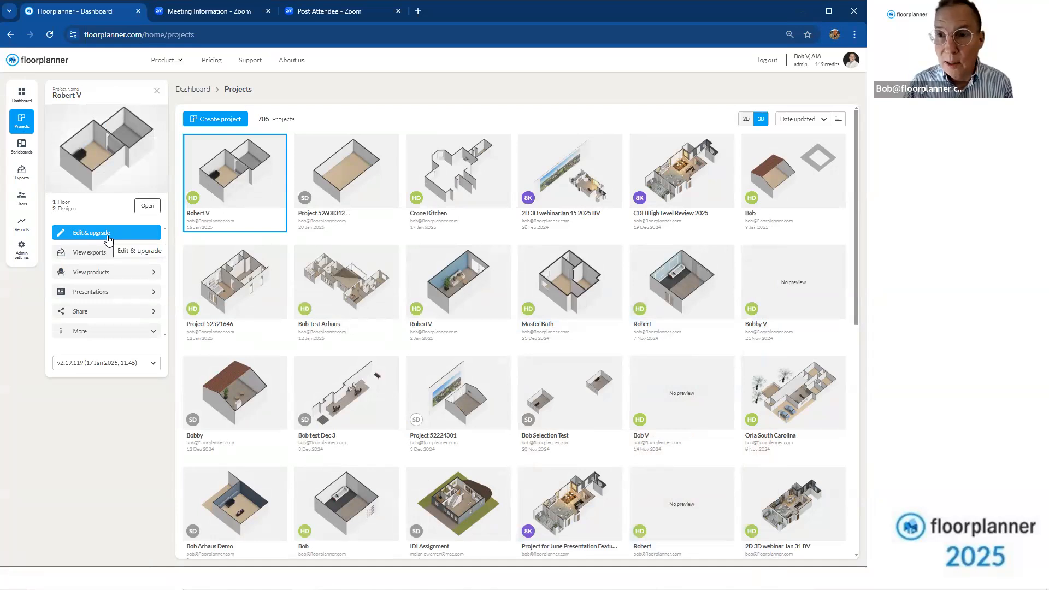
pyautogui.click(114, 334)
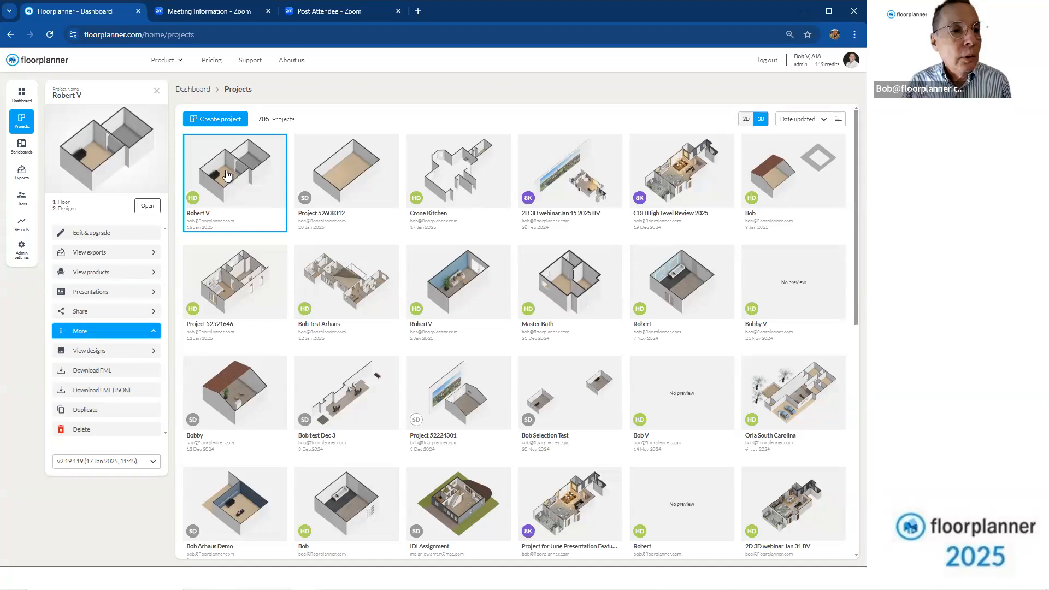
pyautogui.click(157, 91)
# Set up a new project with no template or brand and the 2-credit SD project level at 960 x 540 px
pyautogui.click(217, 124)
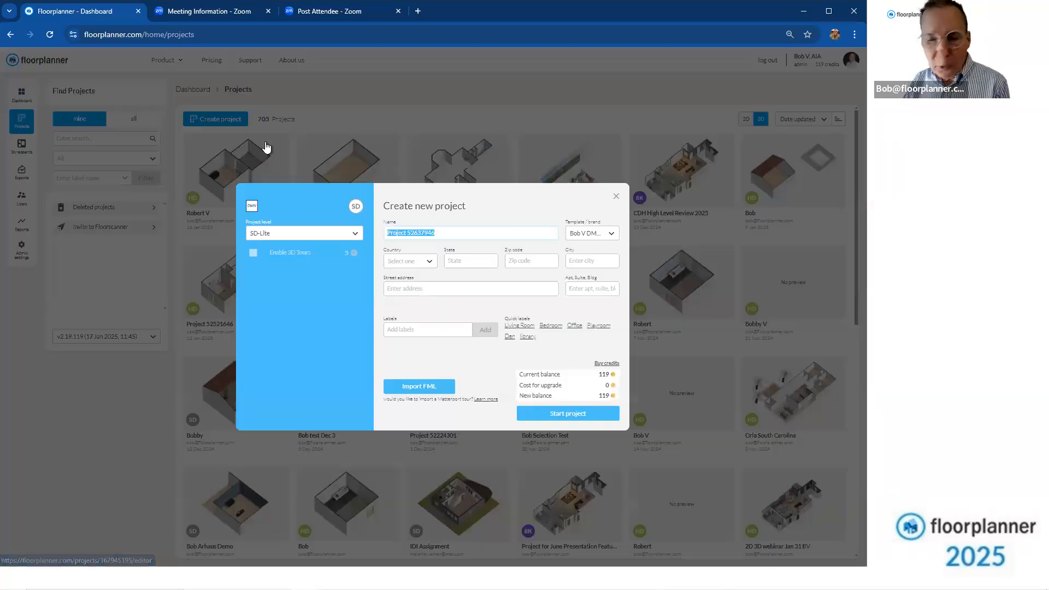
pyautogui.click(356, 238)
pyautogui.click(347, 261)
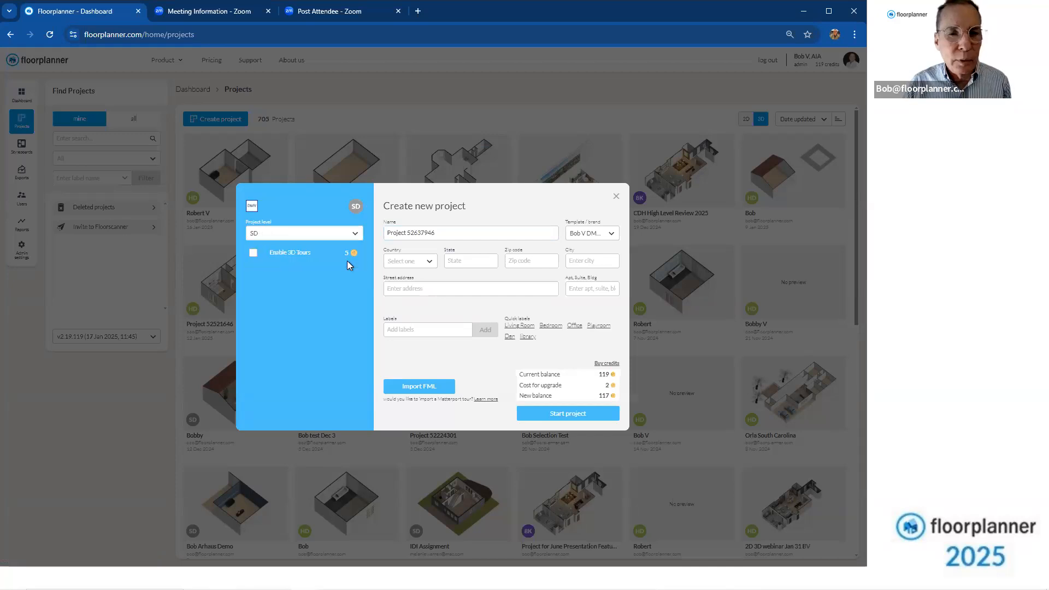
pyautogui.click(611, 235)
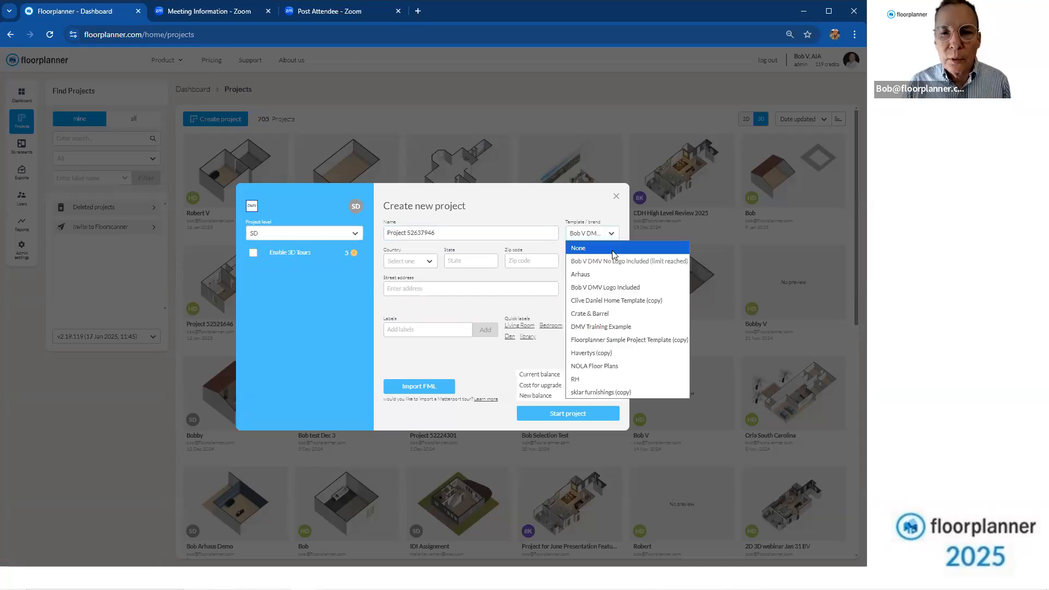
pyautogui.click(613, 250)
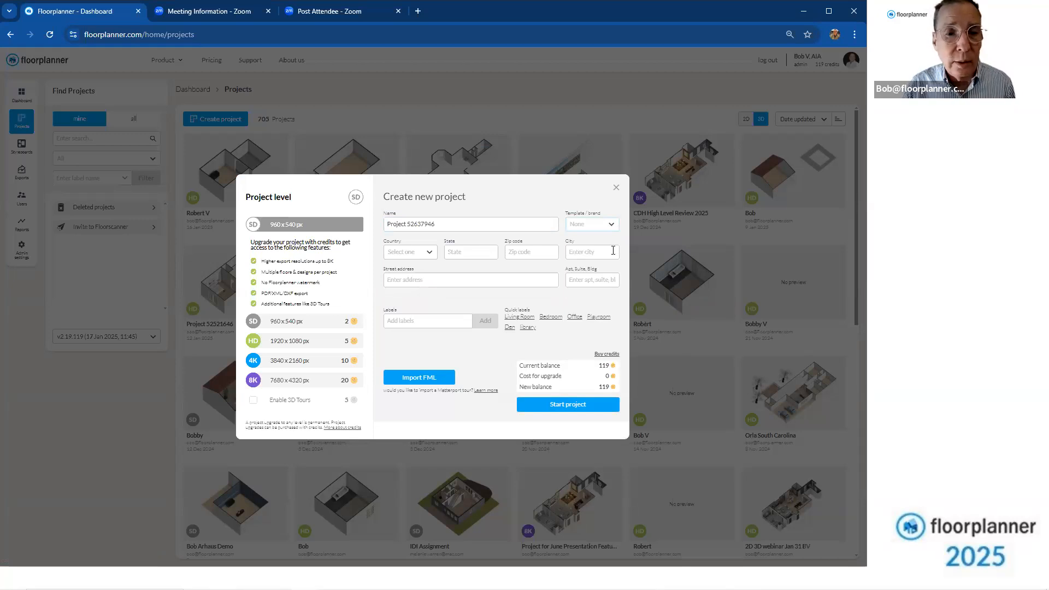
pyautogui.click(329, 327)
# Enter the person's name as the project name and start the project with an empty plan
pyautogui.moveTo(459, 225); pyautogui.dragTo(389, 225)
pyautogui.hotkey('ctrl', 'a')
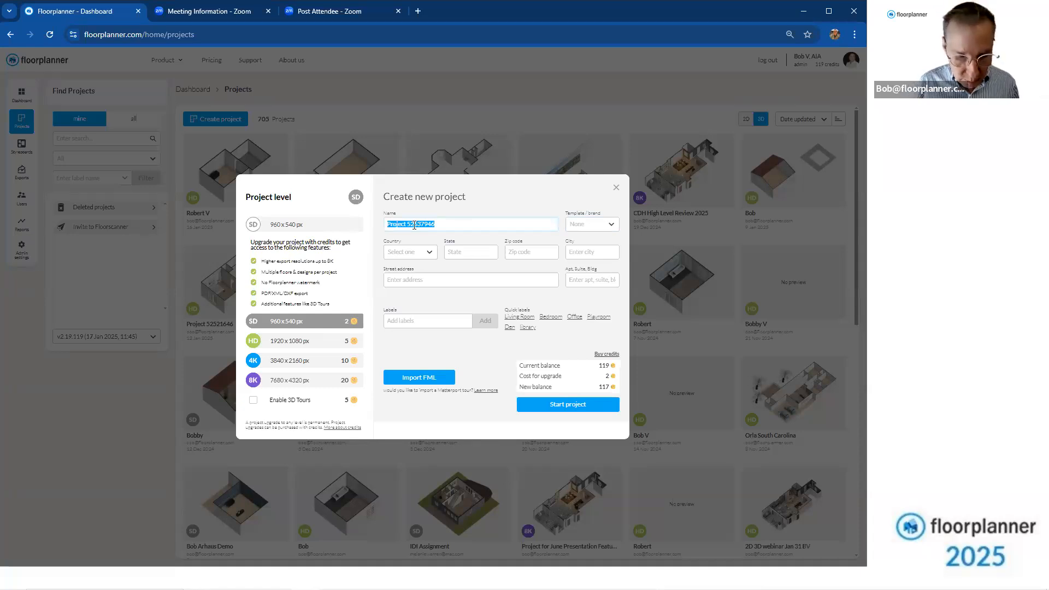
pyautogui.write('Robert')
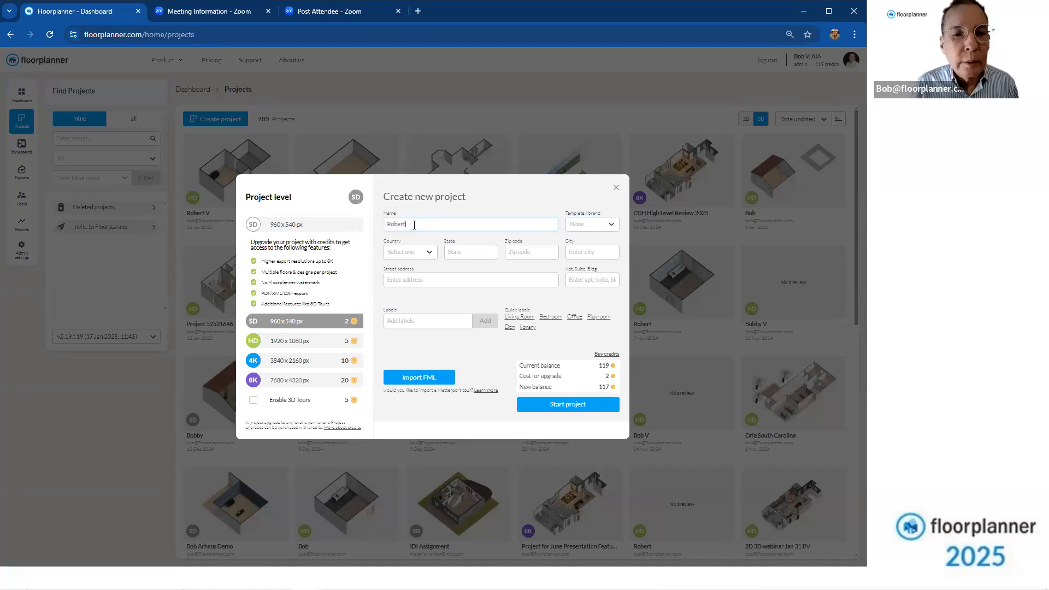
pyautogui.write(' V')
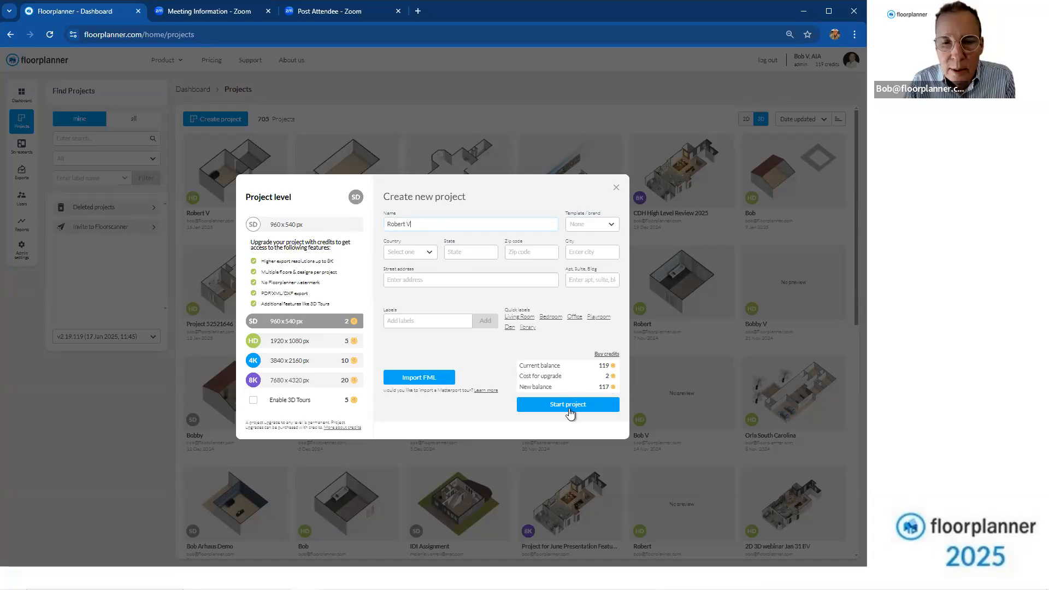
pyautogui.click(590, 406)
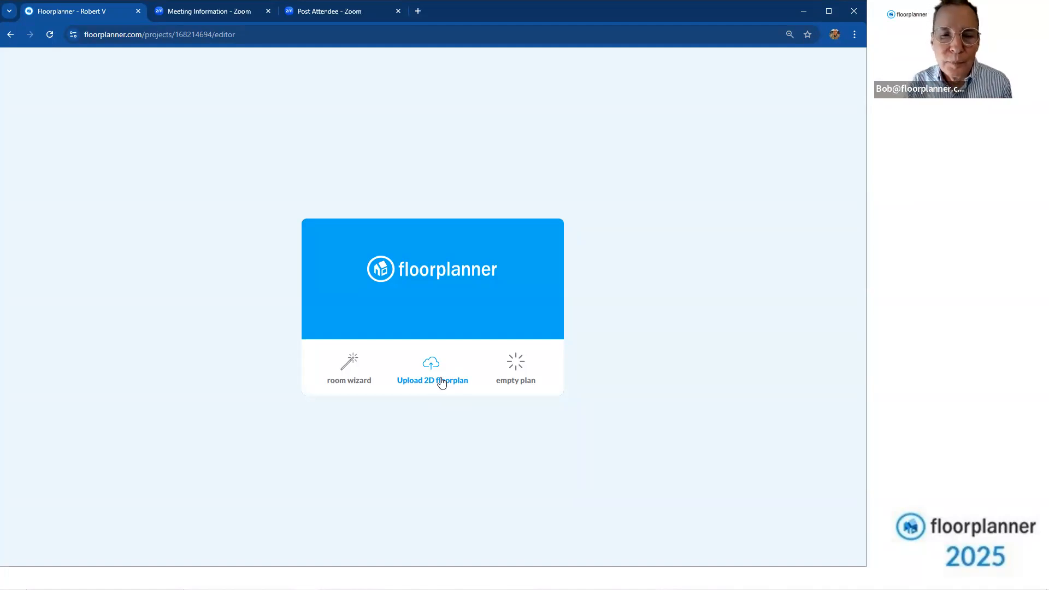
pyautogui.click(516, 363)
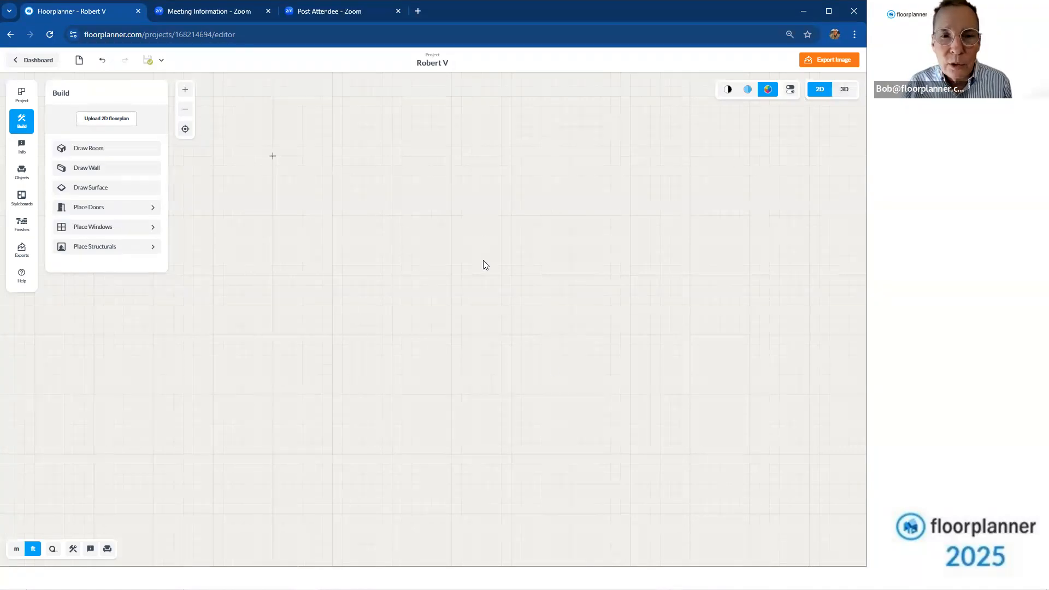
# Preview the empty plan in the black-and-white and blue display styles, ending in full color
pyautogui.scroll(1, 492, 237)
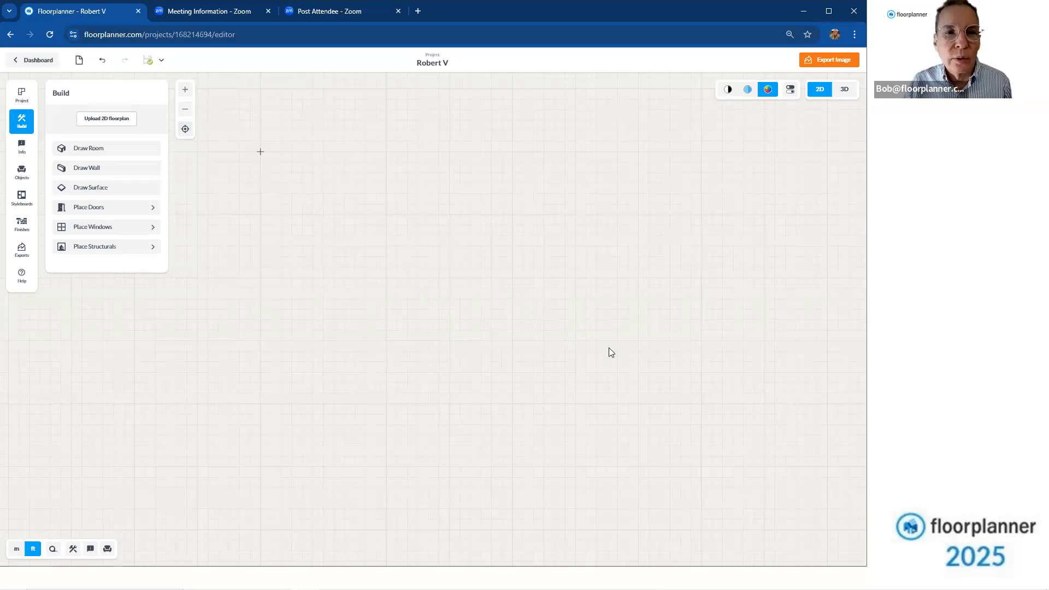
pyautogui.scroll(3, 275, 161)
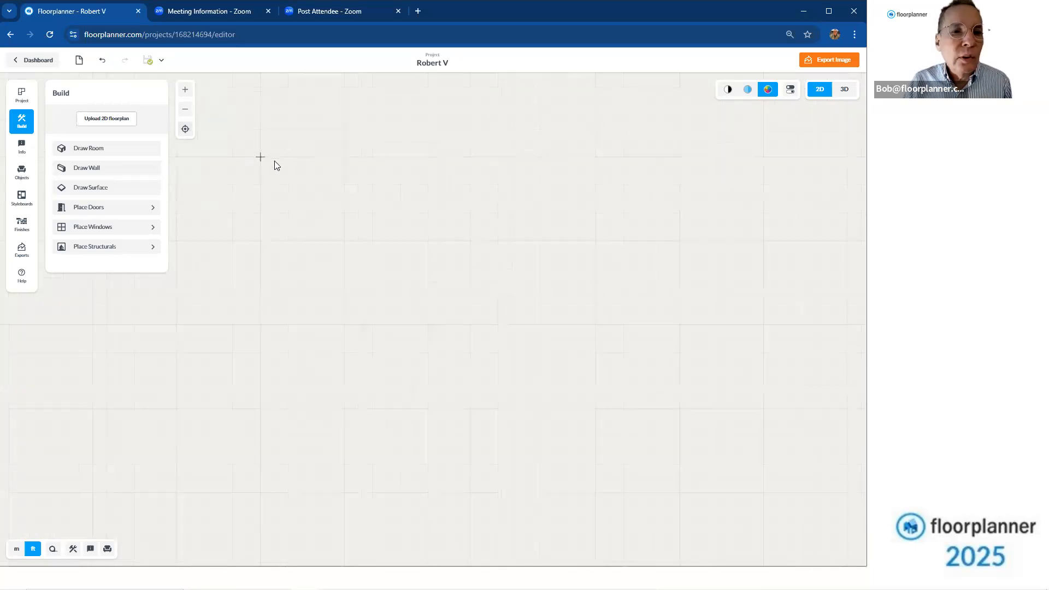
pyautogui.scroll(2, 273, 169)
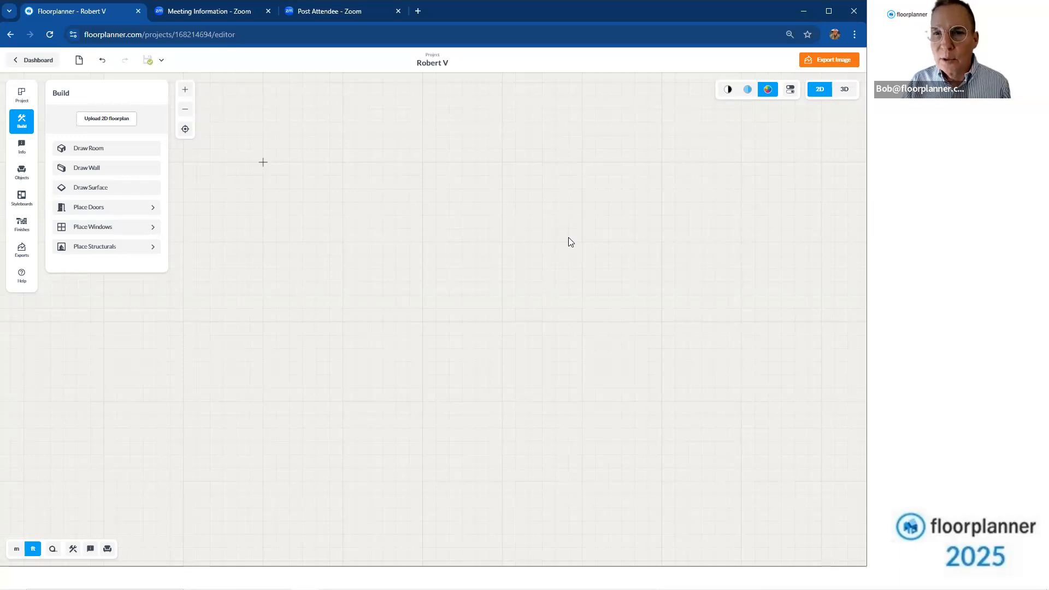
pyautogui.click(729, 90)
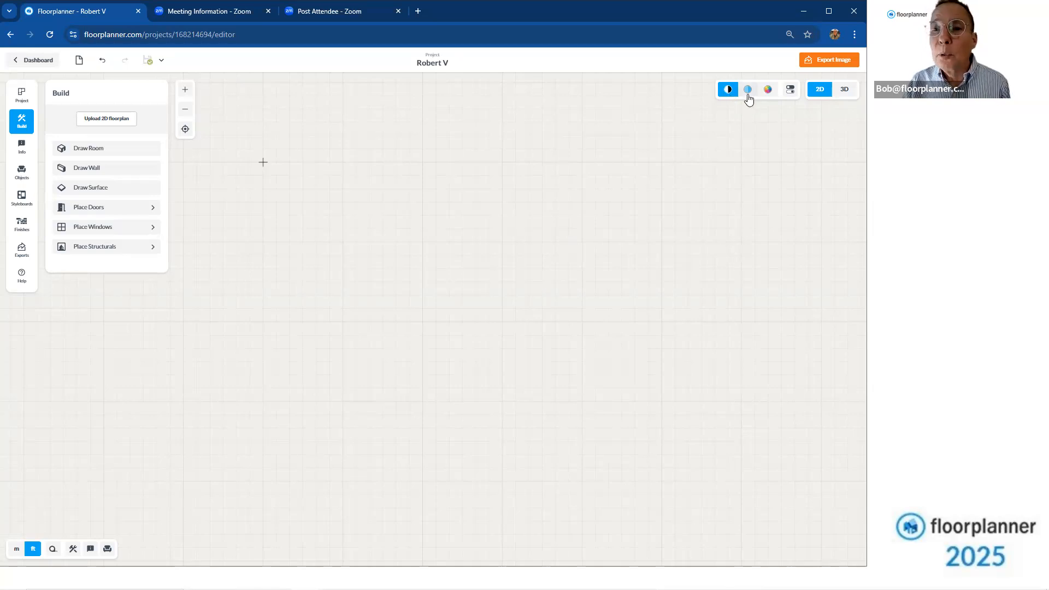
pyautogui.click(747, 90)
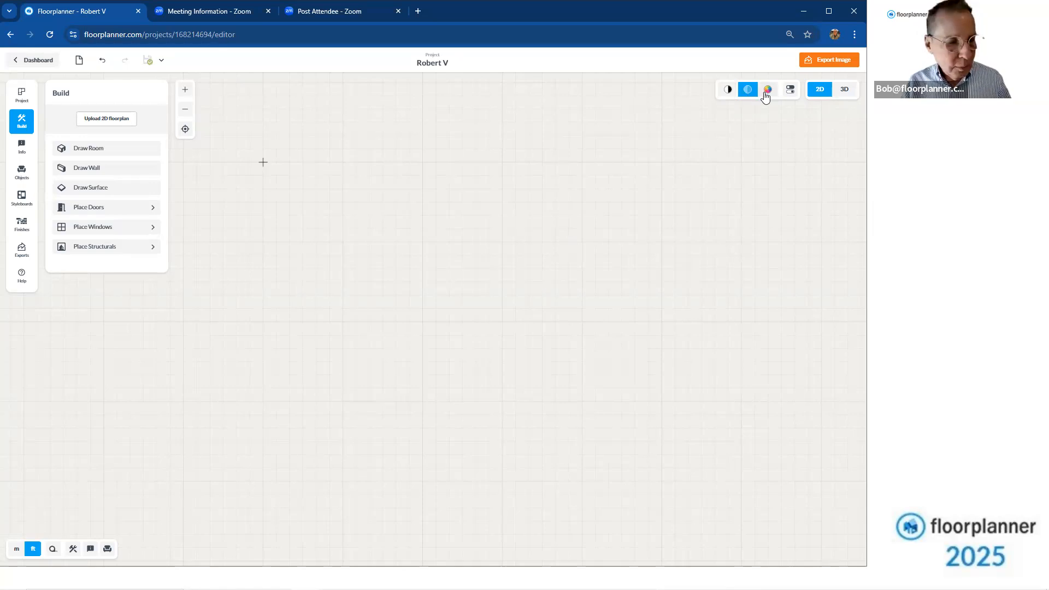
pyautogui.click(767, 91)
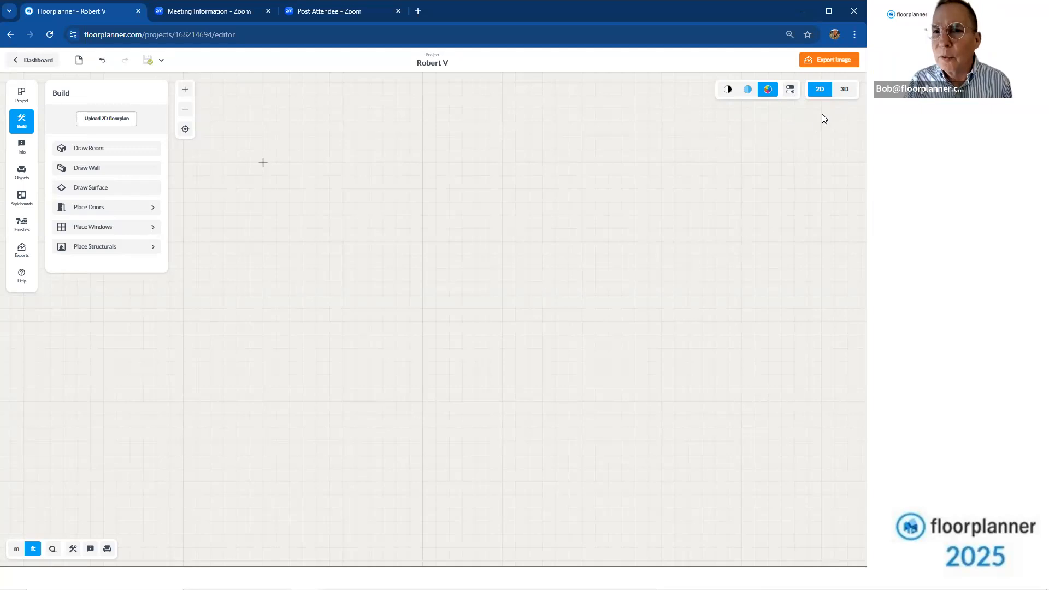
# Examine the 2D view settings for general, furniture and structural, light, text, dimensions and debug options
pyautogui.click(792, 93)
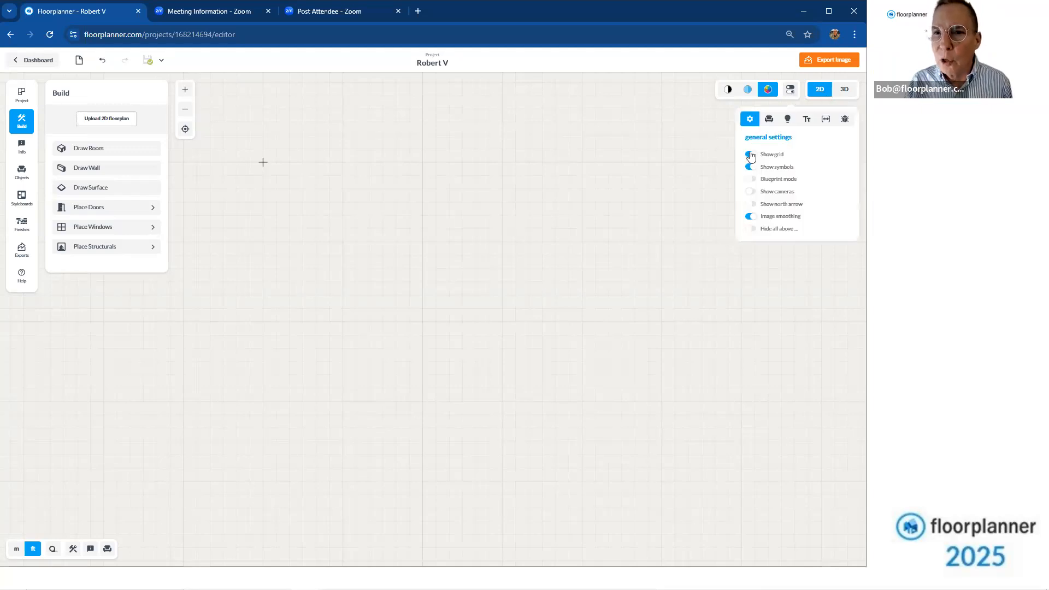
pyautogui.click(771, 123)
pyautogui.click(789, 127)
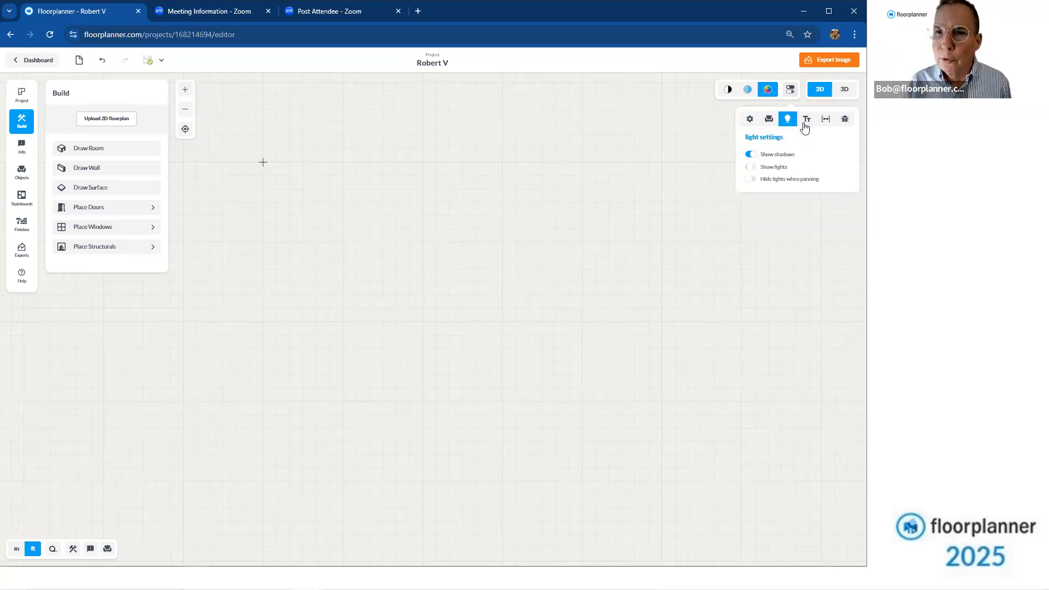
pyautogui.click(805, 125)
pyautogui.click(826, 120)
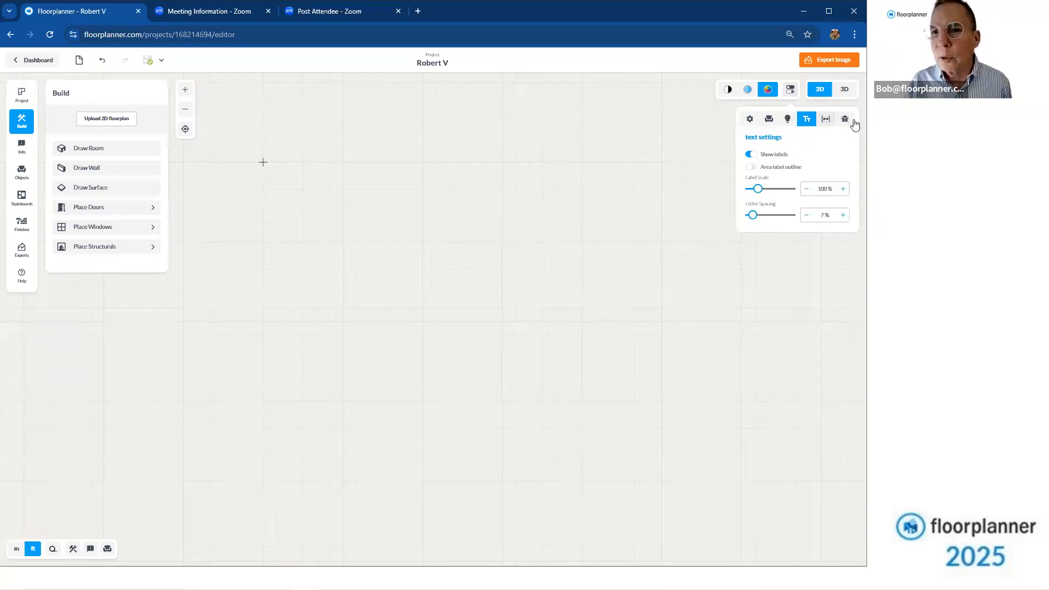
pyautogui.click(845, 121)
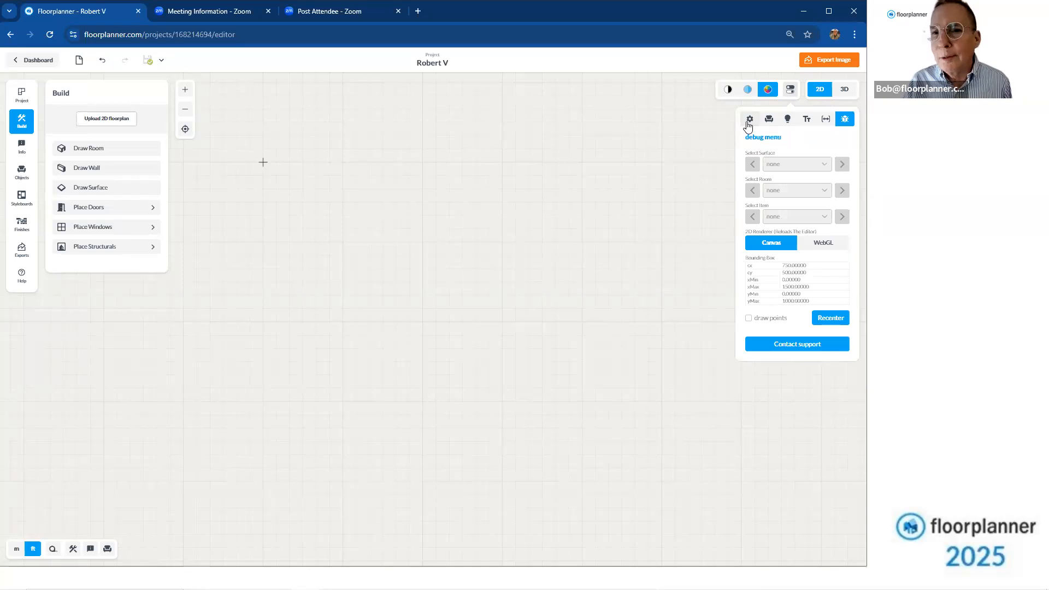
pyautogui.click(749, 123)
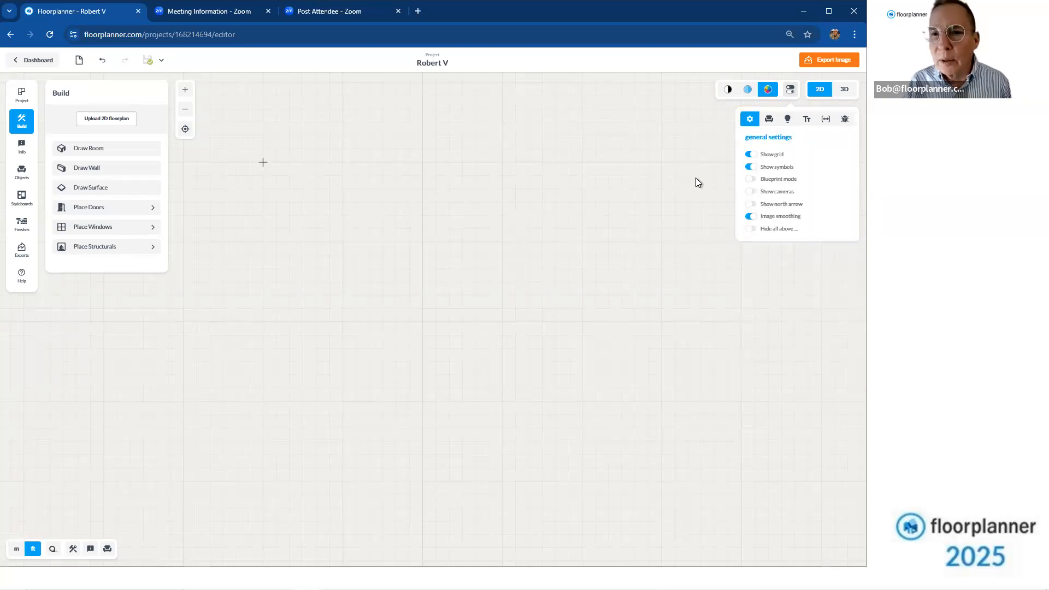
# Switch the grid and the furniture display off and on again, check the light and text settings, and close the view settings
pyautogui.click(752, 156)
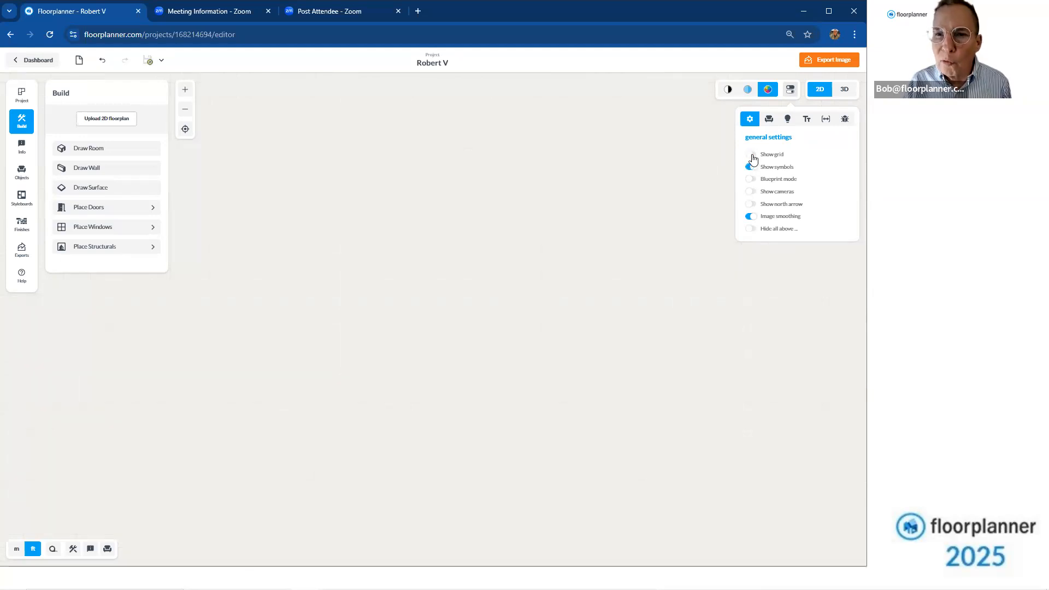
pyautogui.click(752, 156)
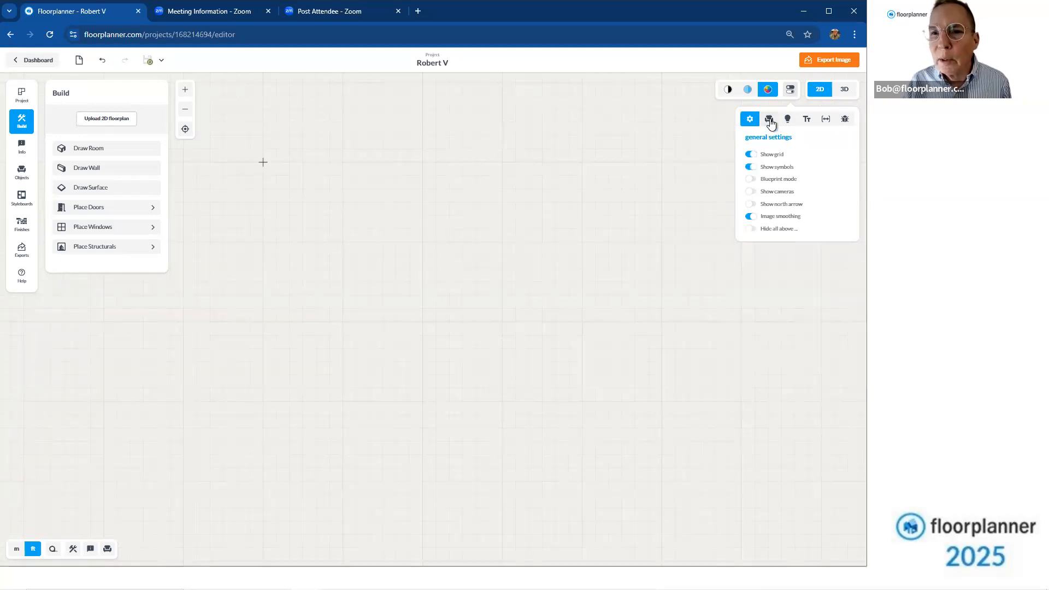
pyautogui.click(769, 119)
pyautogui.click(750, 156)
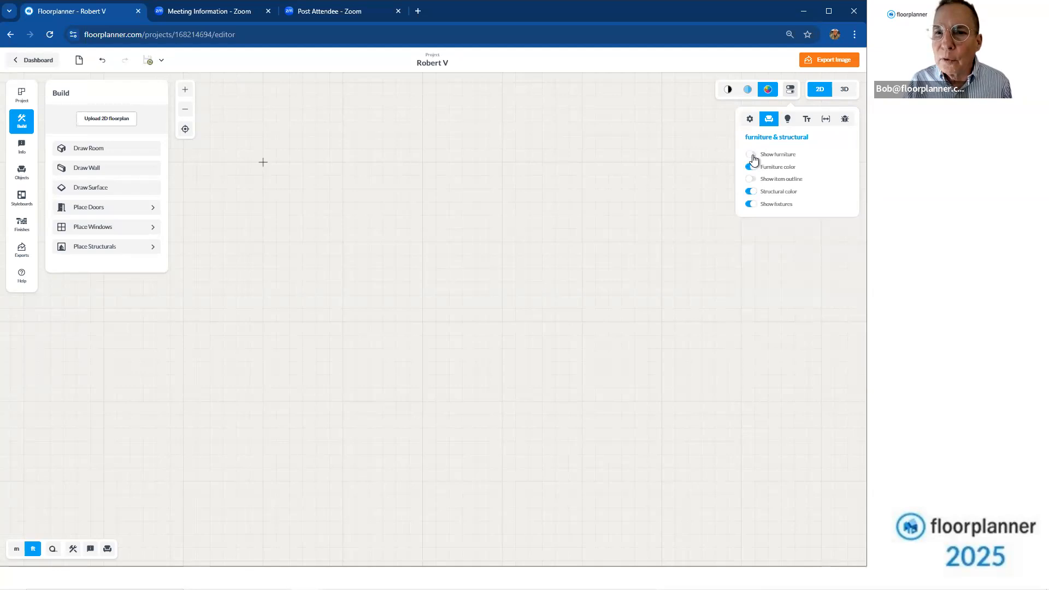
pyautogui.click(752, 157)
pyautogui.click(787, 122)
pyautogui.click(808, 121)
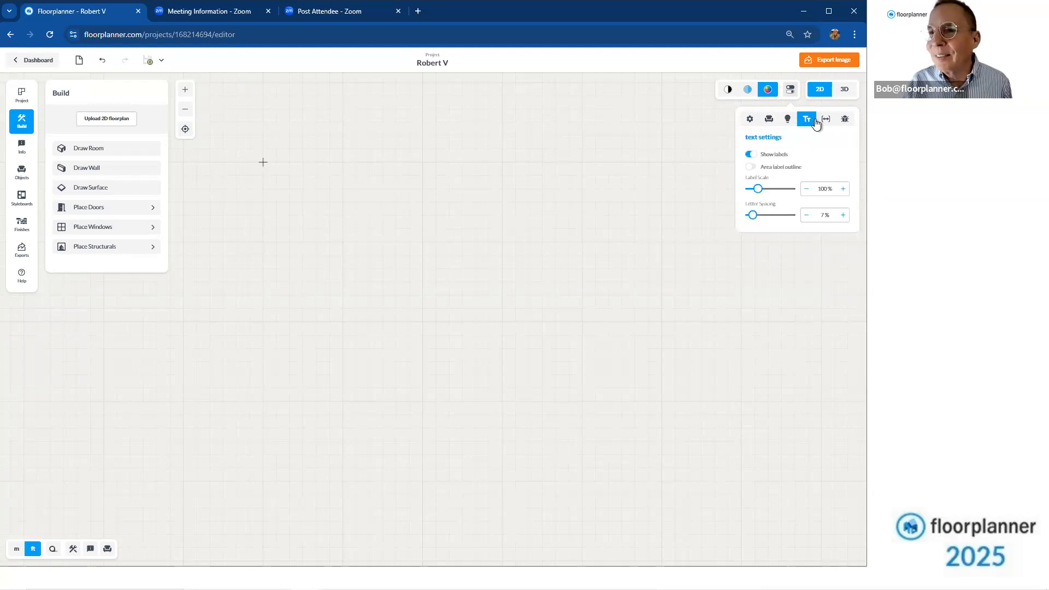
pyautogui.click(749, 121)
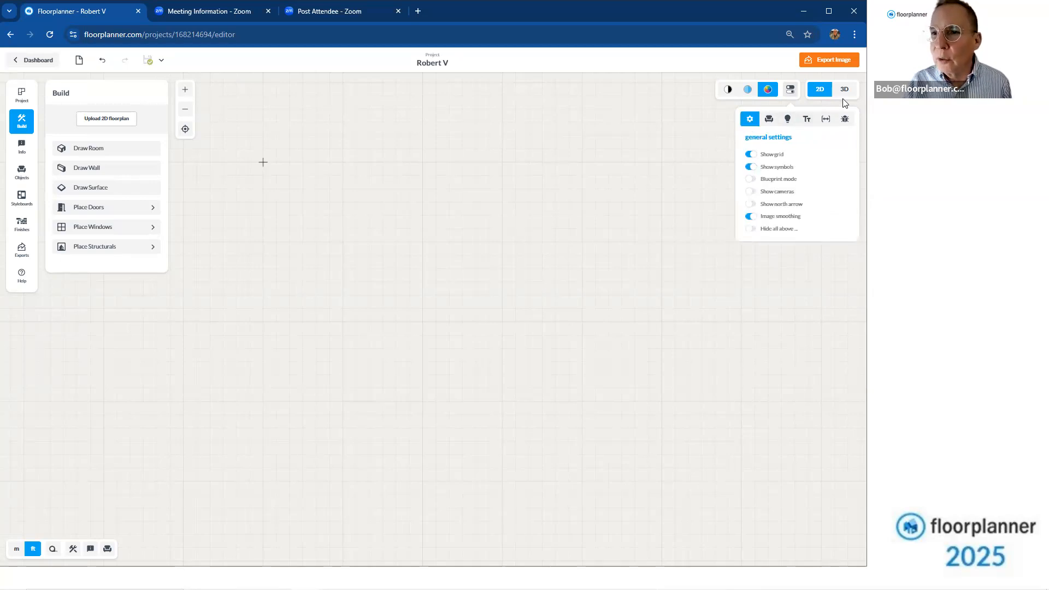
pyautogui.click(660, 176)
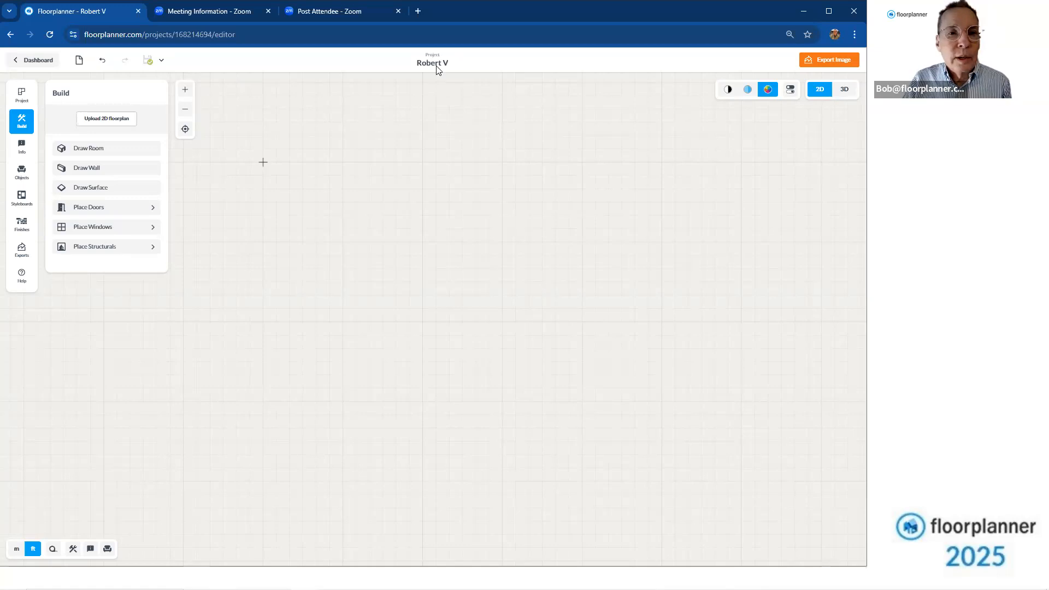
# Examine the saved versions of the current design and leave the design history
pyautogui.click(150, 63)
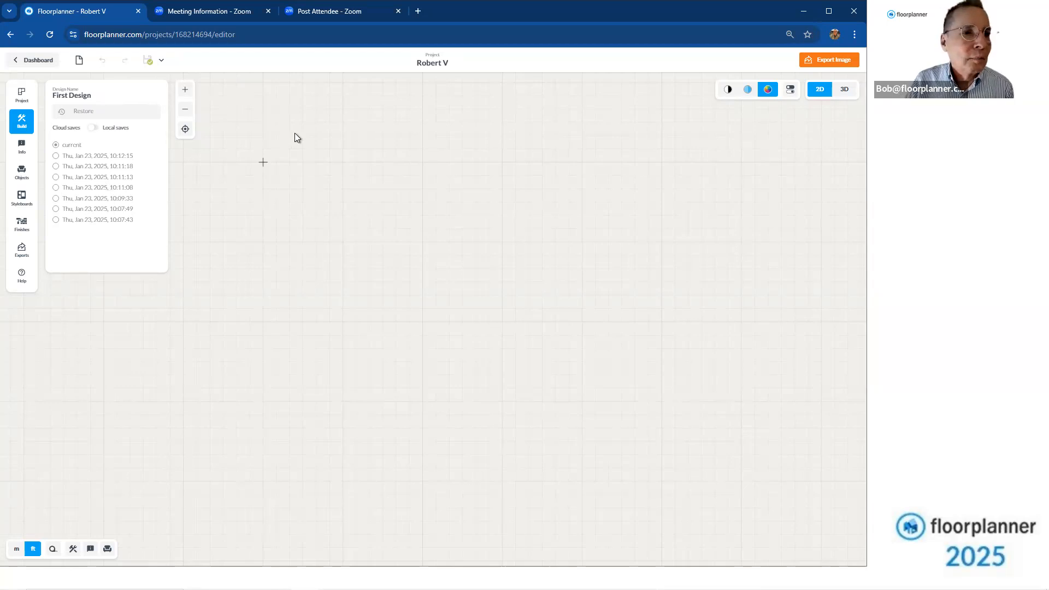
pyautogui.click(103, 61)
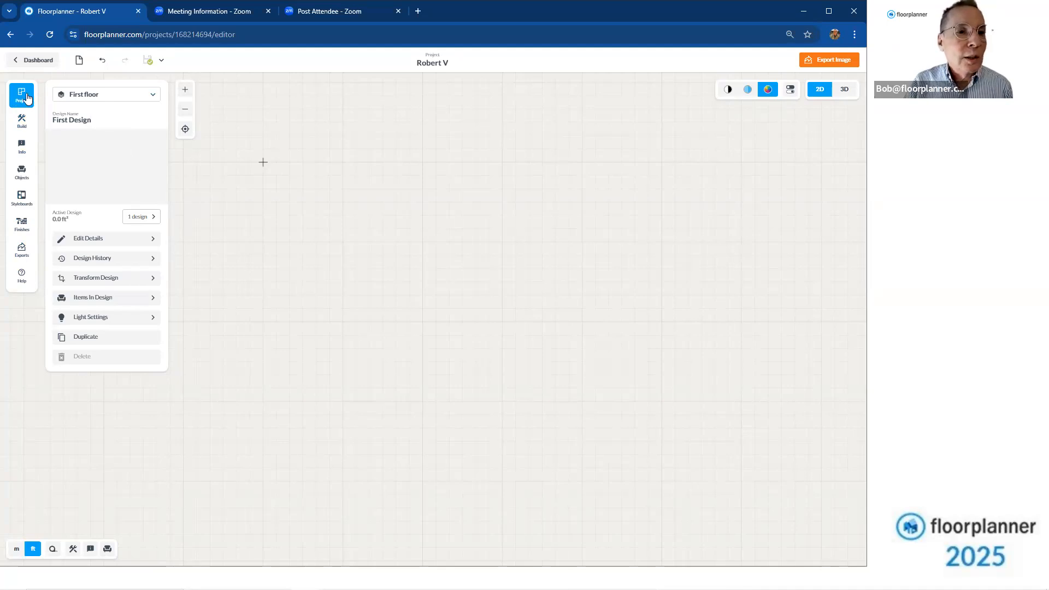
# Check the project's floor list, duplicate the First floor's design and show the list of designs
pyautogui.click(106, 96)
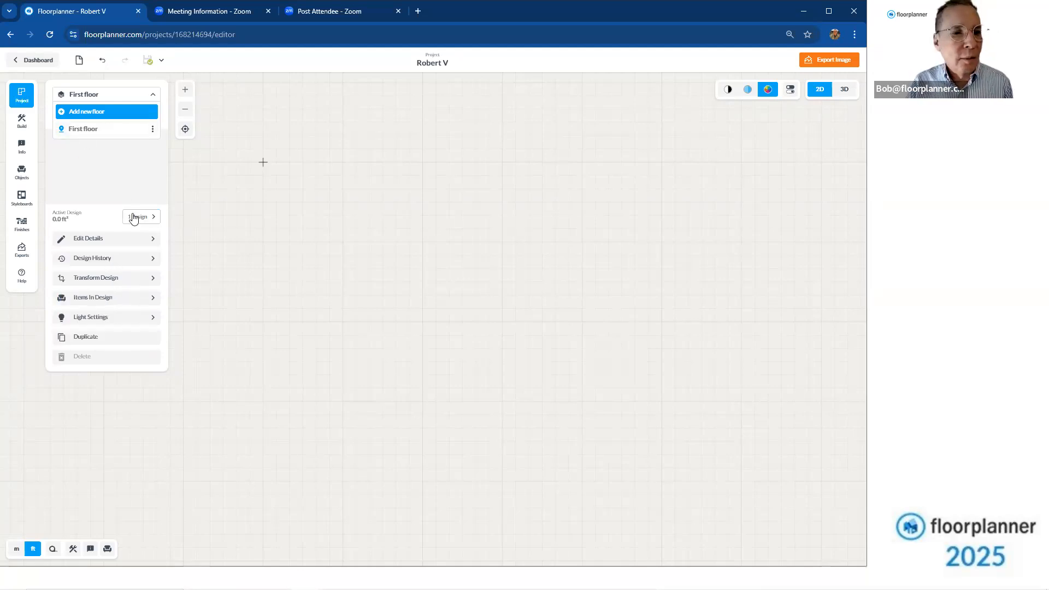
pyautogui.click(110, 337)
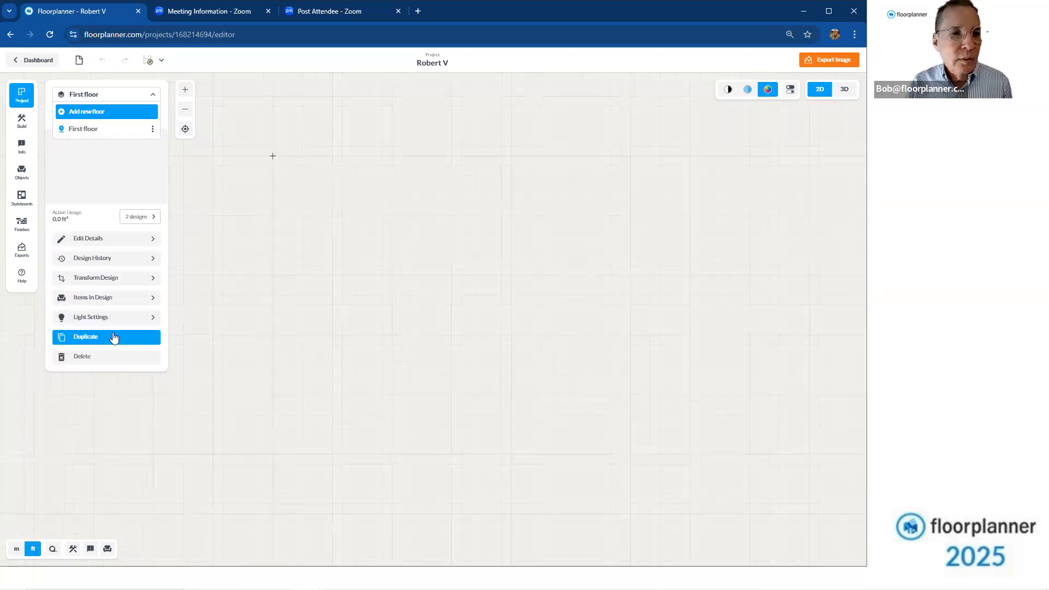
pyautogui.click(147, 224)
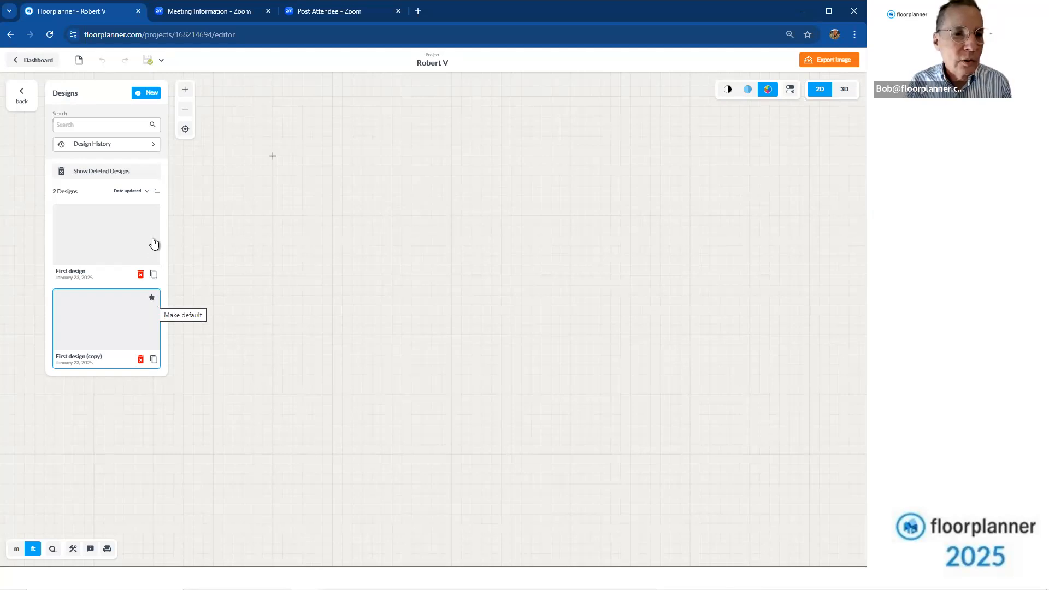
# Make the original First design the default again and check its name in the design details without changing it
pyautogui.click(152, 214)
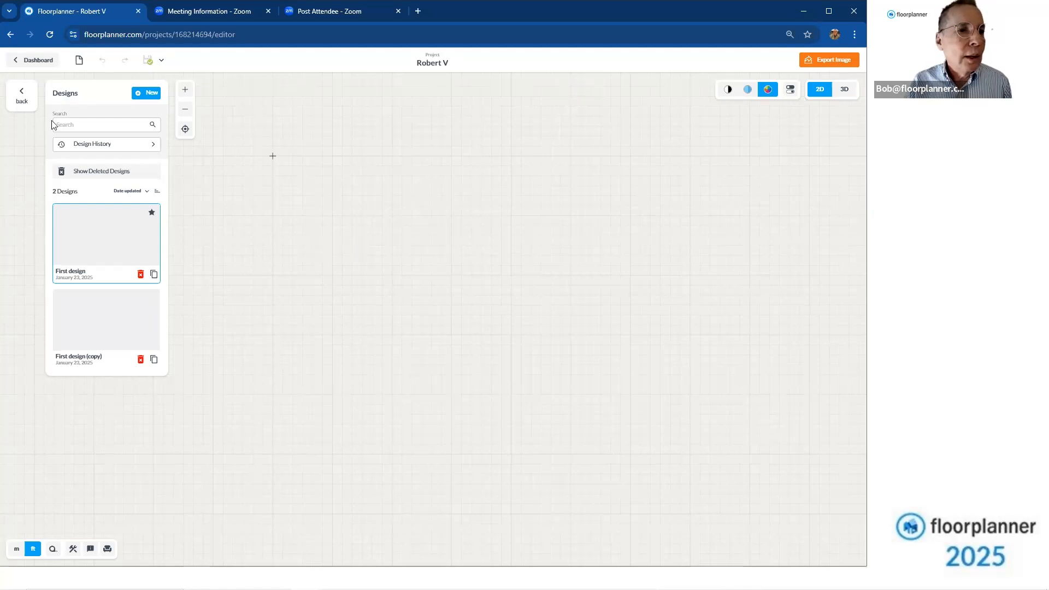
pyautogui.click(20, 92)
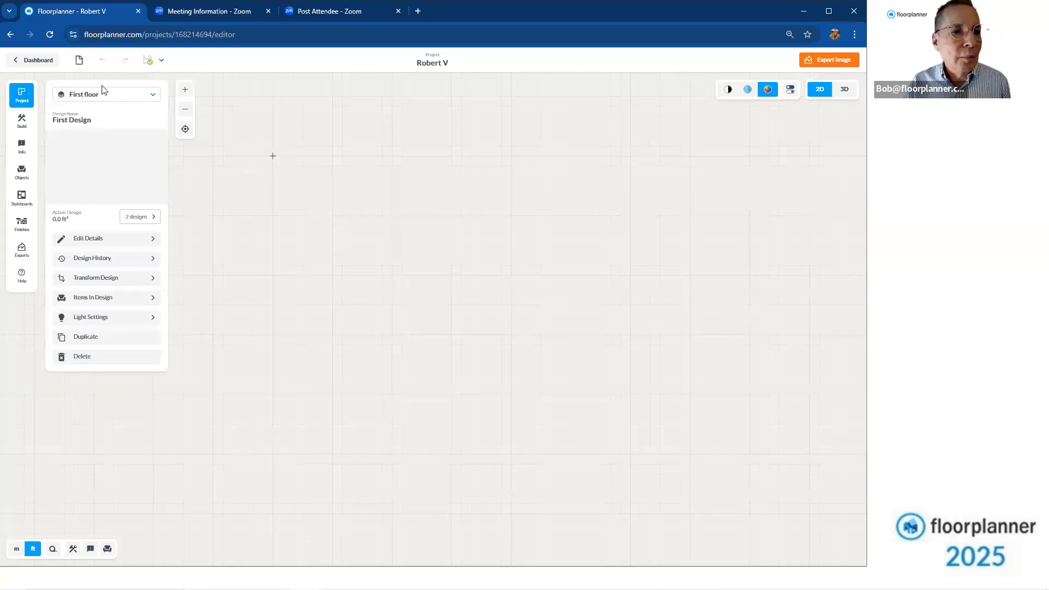
pyautogui.click(91, 244)
pyautogui.click(57, 119)
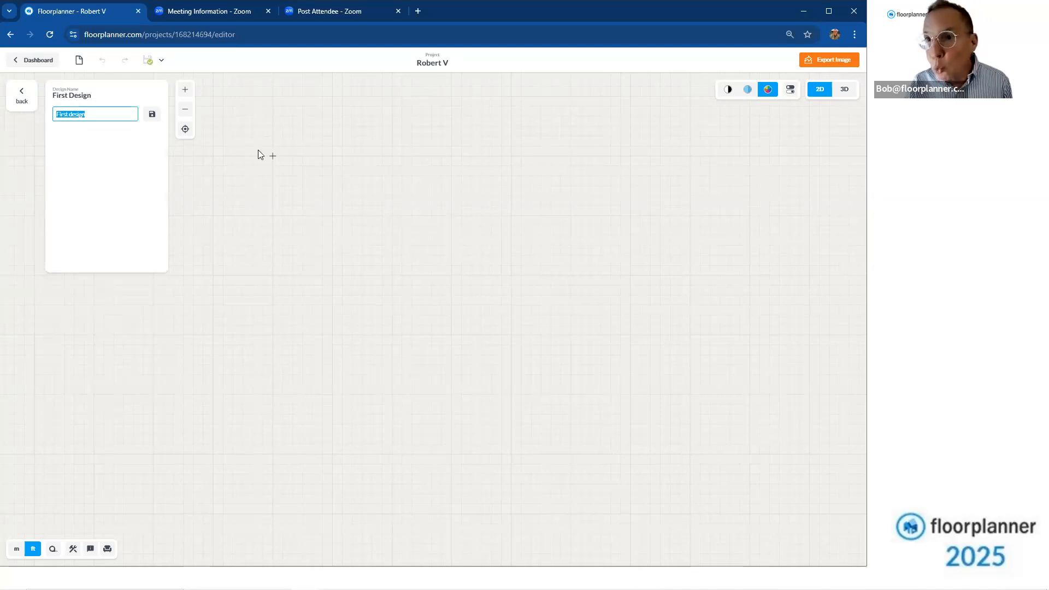
pyautogui.click(24, 102)
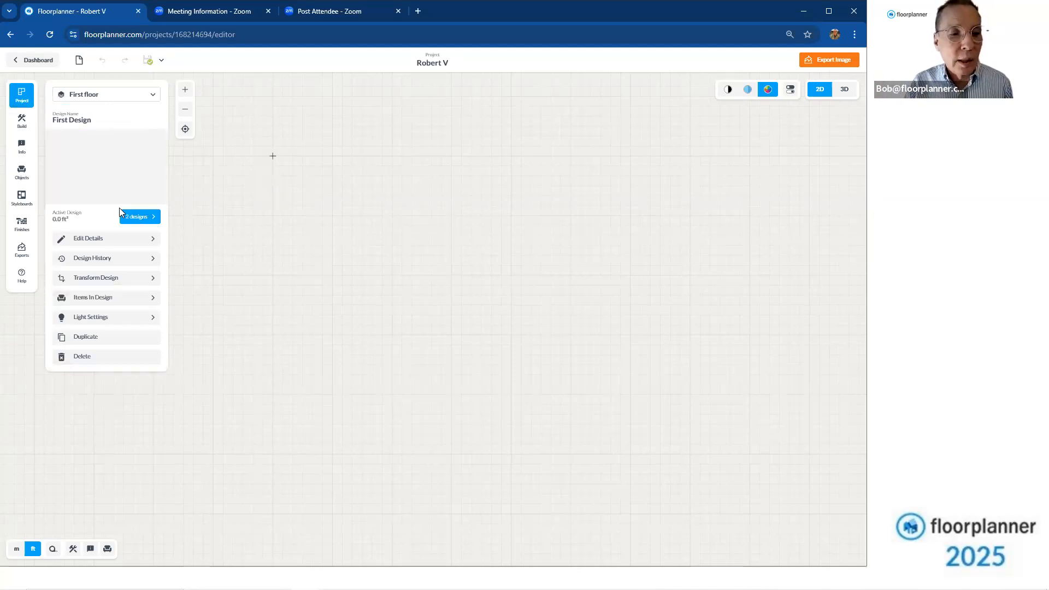
pyautogui.click(111, 305)
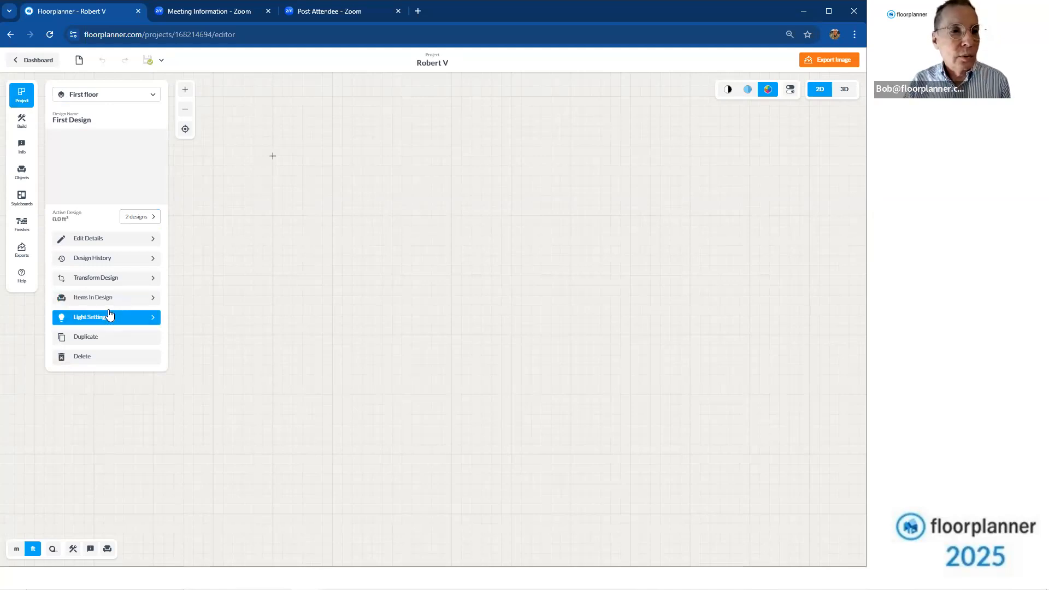
# Examine the build tools for rooms, walls, surfaces, doors, windows and structurals, and the info tools for room types, labels, lines and dimensions
pyautogui.click(22, 123)
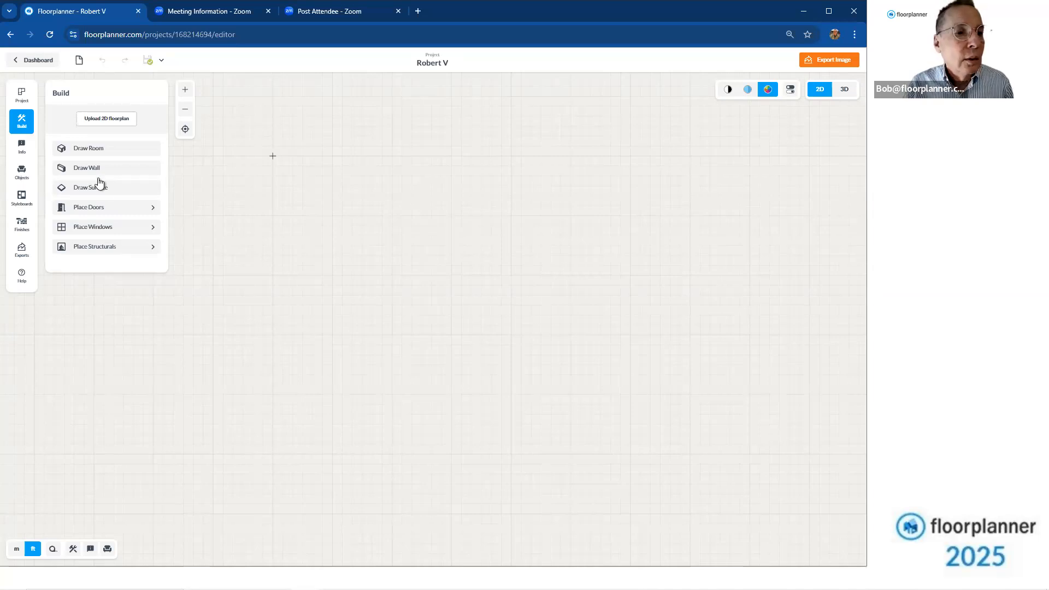
pyautogui.click(111, 247)
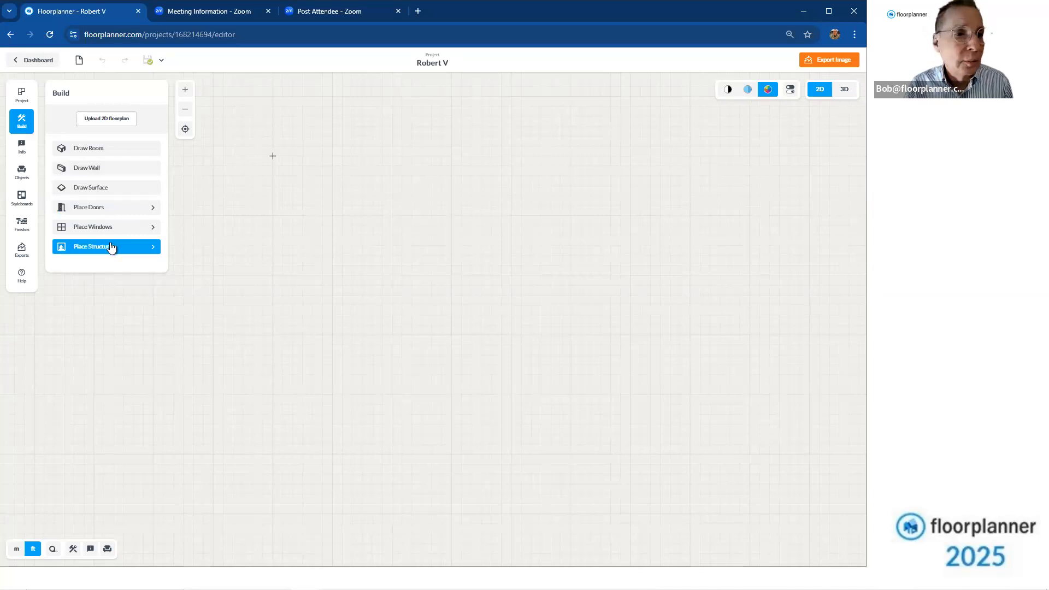
pyautogui.click(105, 149)
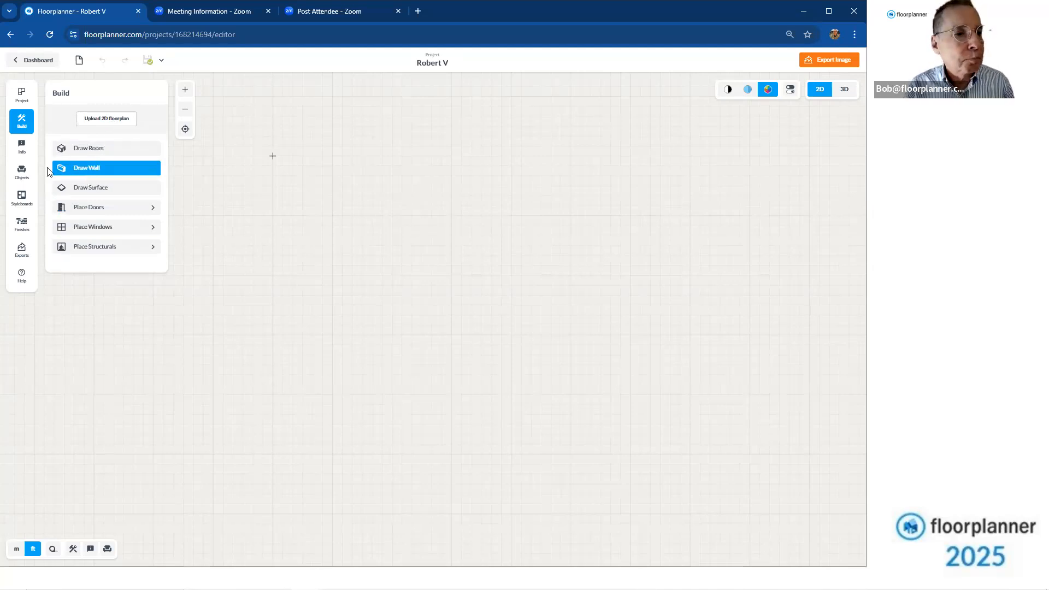
pyautogui.click(21, 152)
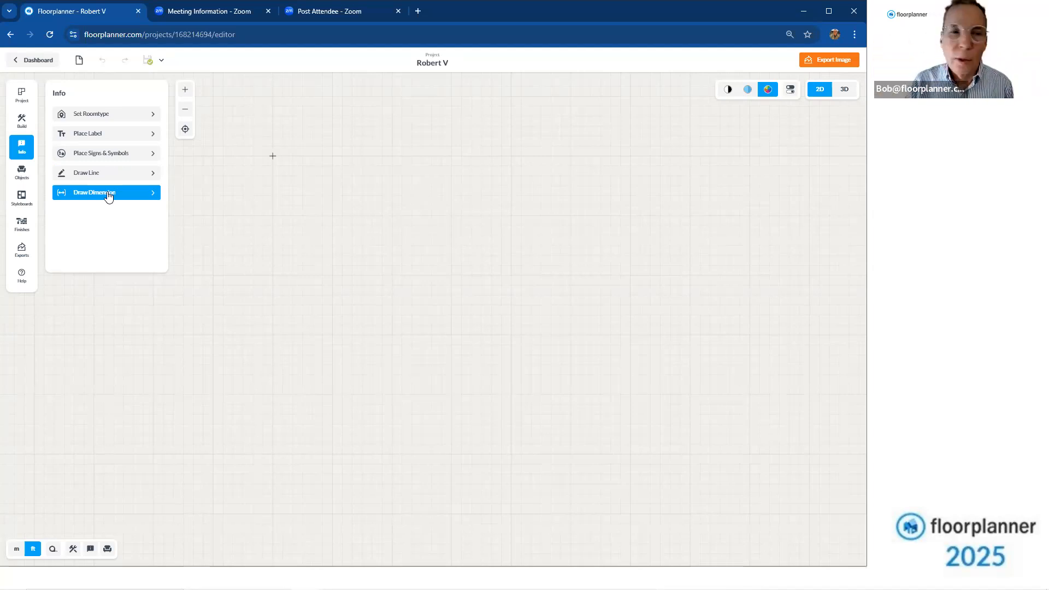
# Check the category list of the object library and search all categories for "sofa"
pyautogui.click(22, 172)
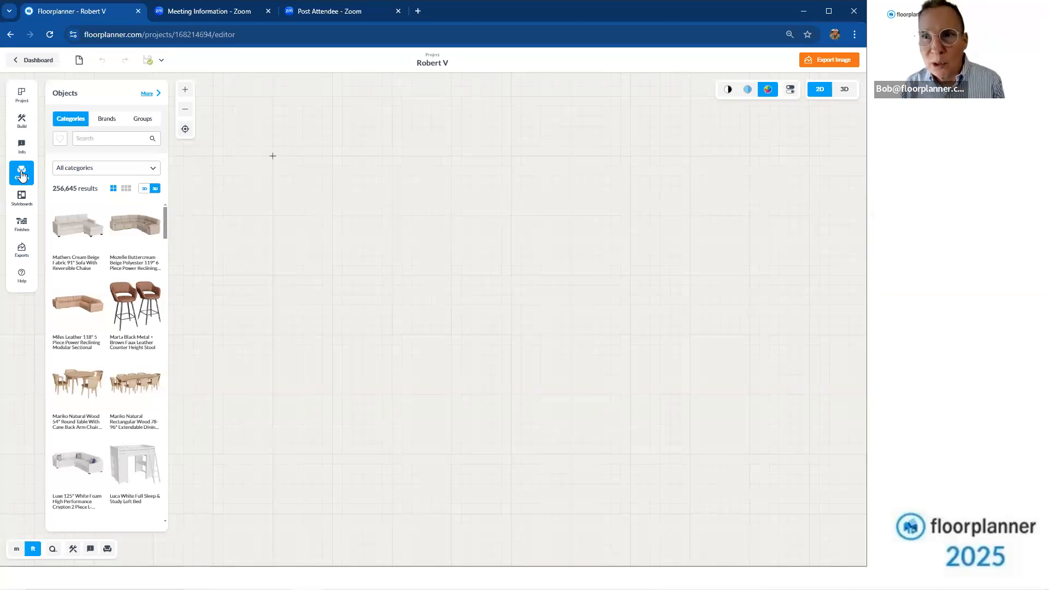
pyautogui.click(99, 173)
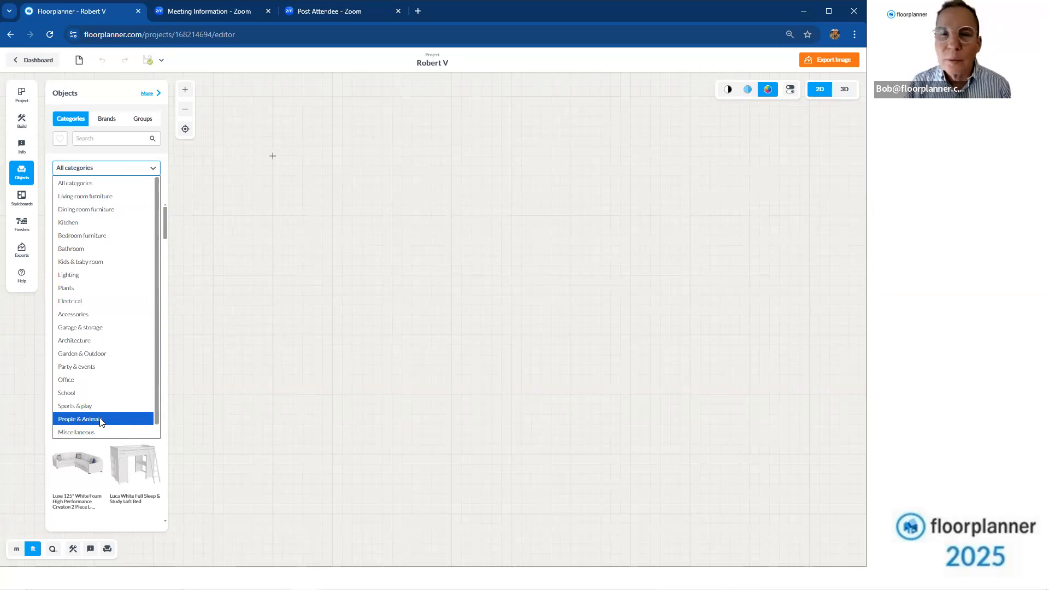
pyautogui.click(120, 137)
pyautogui.click(120, 136)
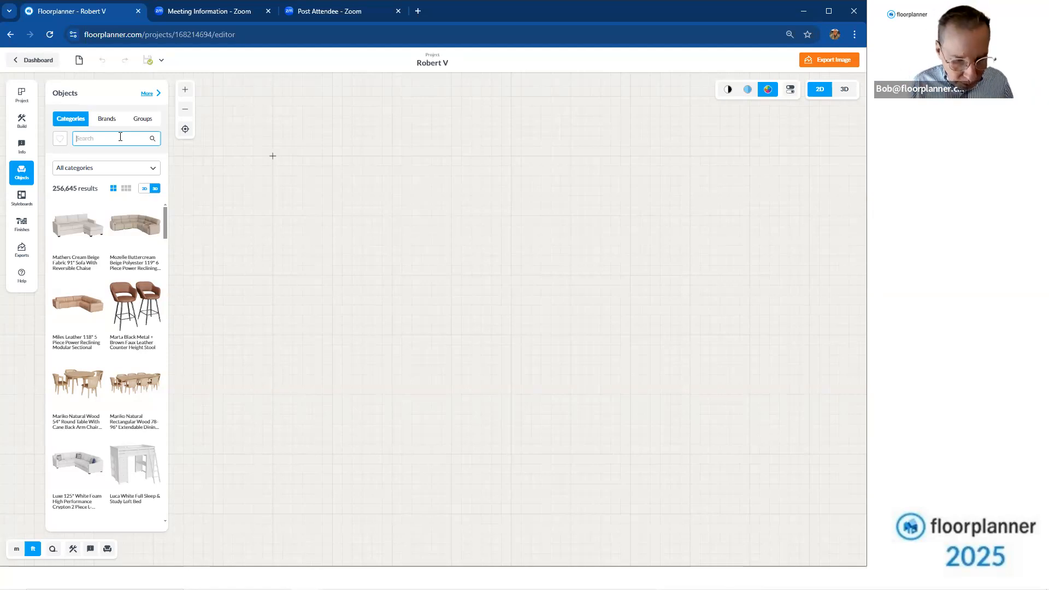
pyautogui.write('sofa')
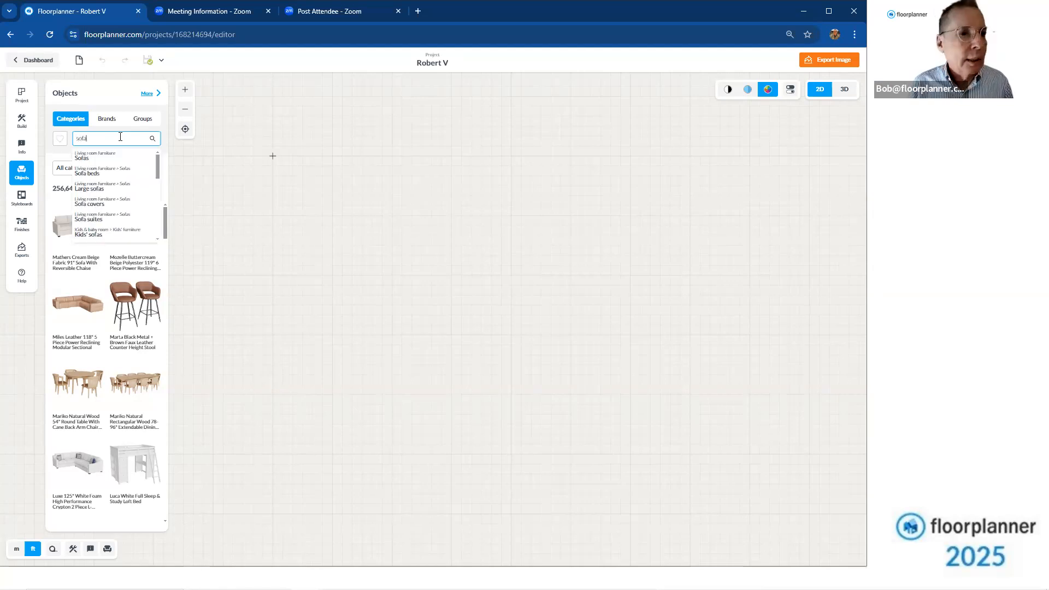
pyautogui.press('Return')
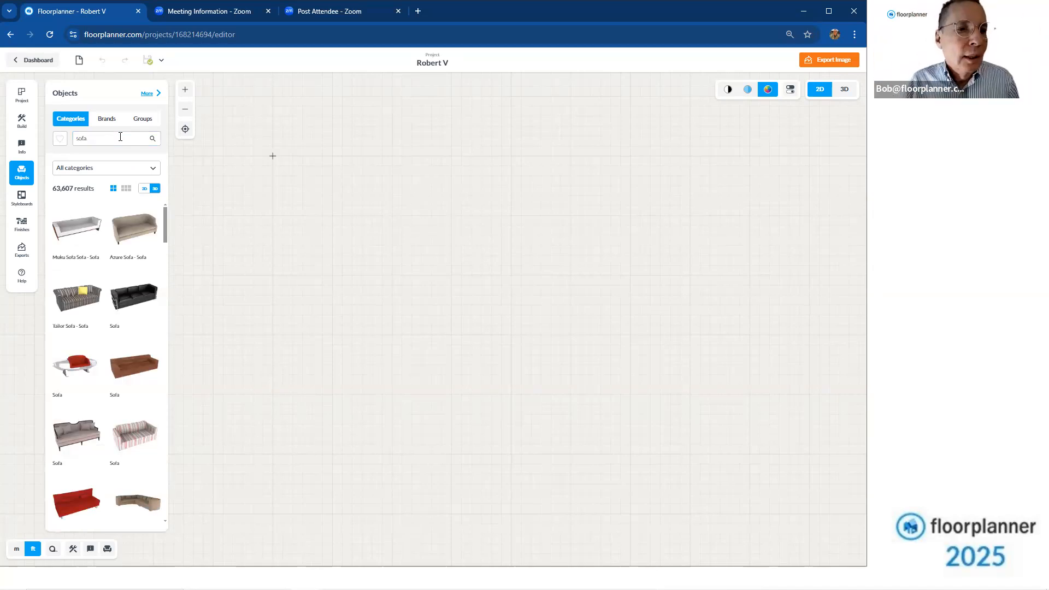
# Show the sofa results as 2D previews and try the smaller thumbnail size before restoring the larger one
pyautogui.click(144, 188)
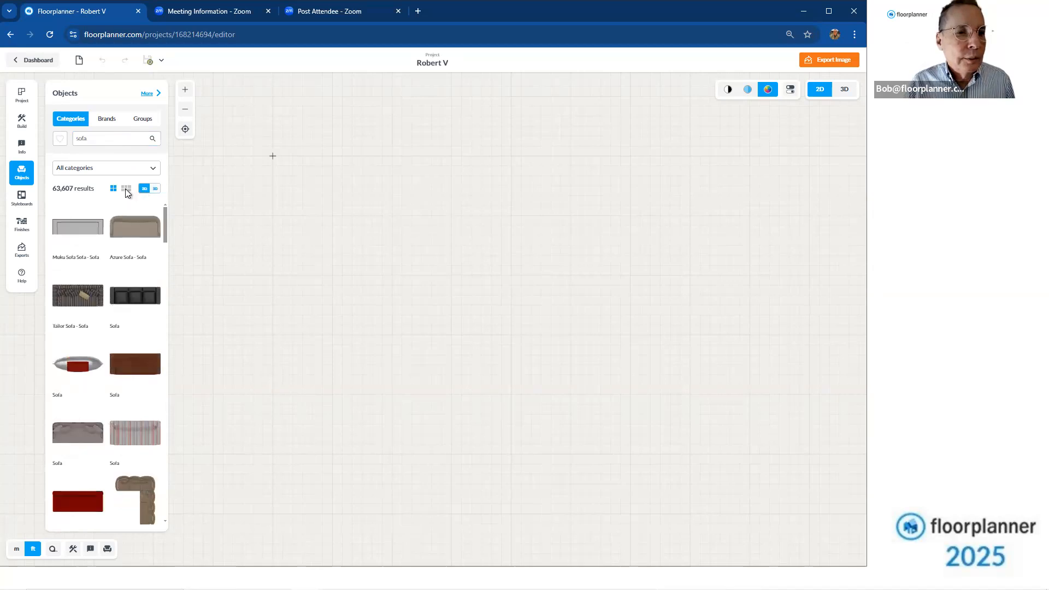
pyautogui.click(126, 189)
pyautogui.click(114, 189)
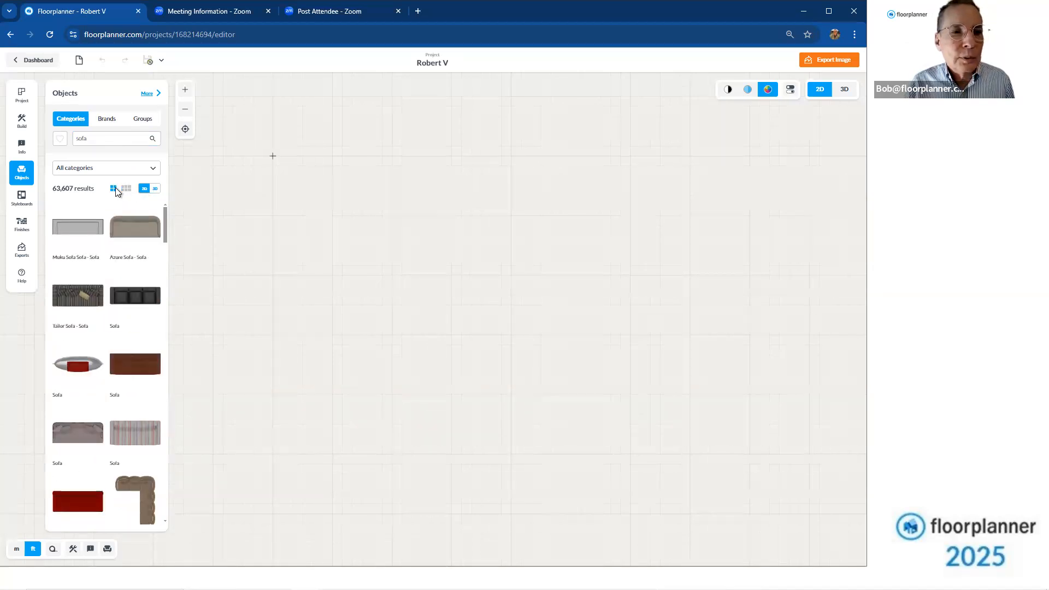
# Limit the sofa results to resizable items and show them as small 3D previews in the fully expanded results view
pyautogui.click(149, 94)
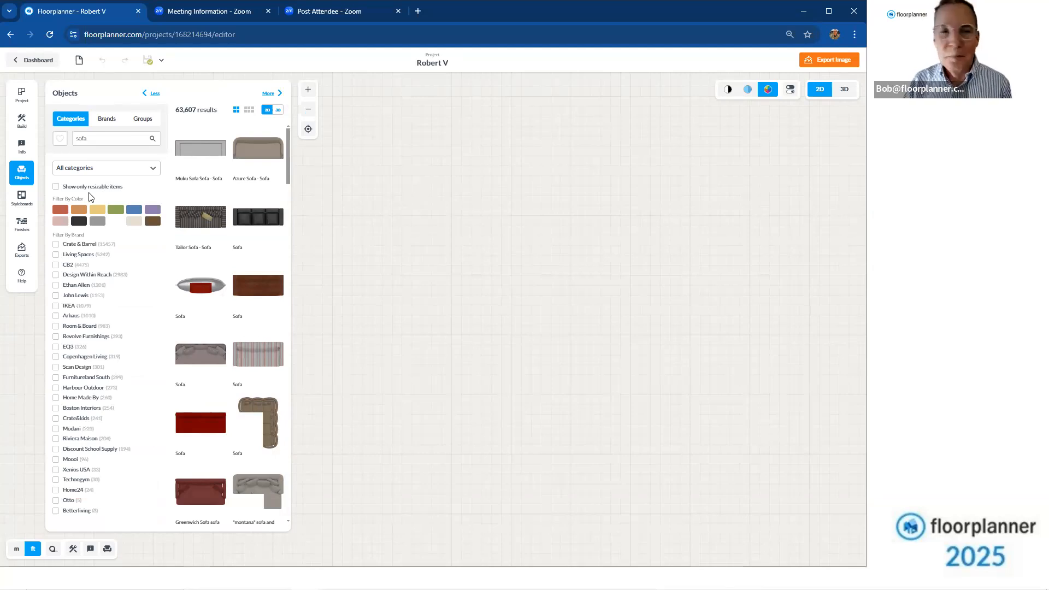
pyautogui.click(56, 187)
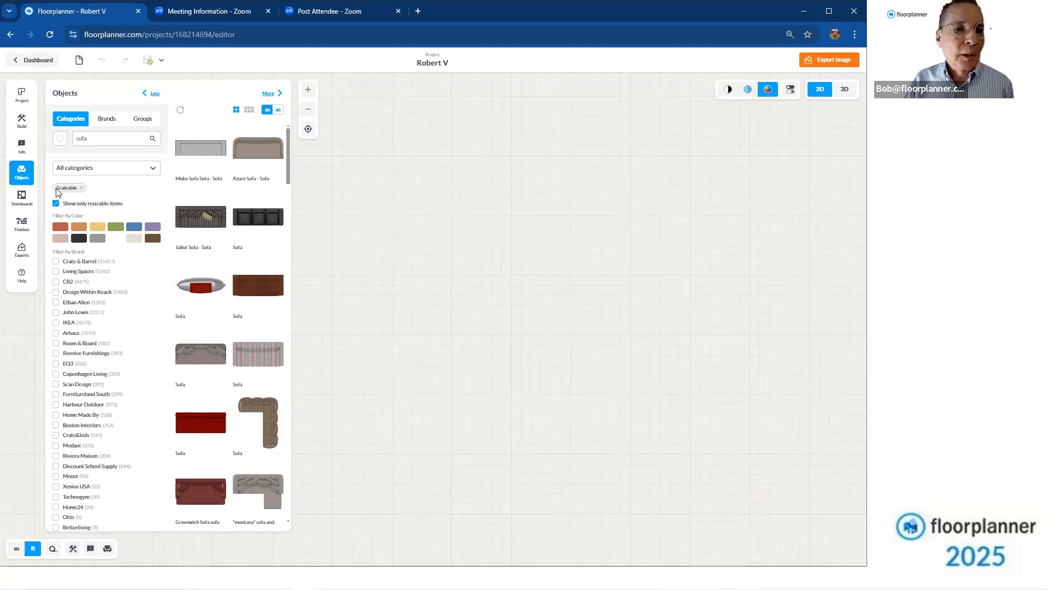
pyautogui.click(278, 111)
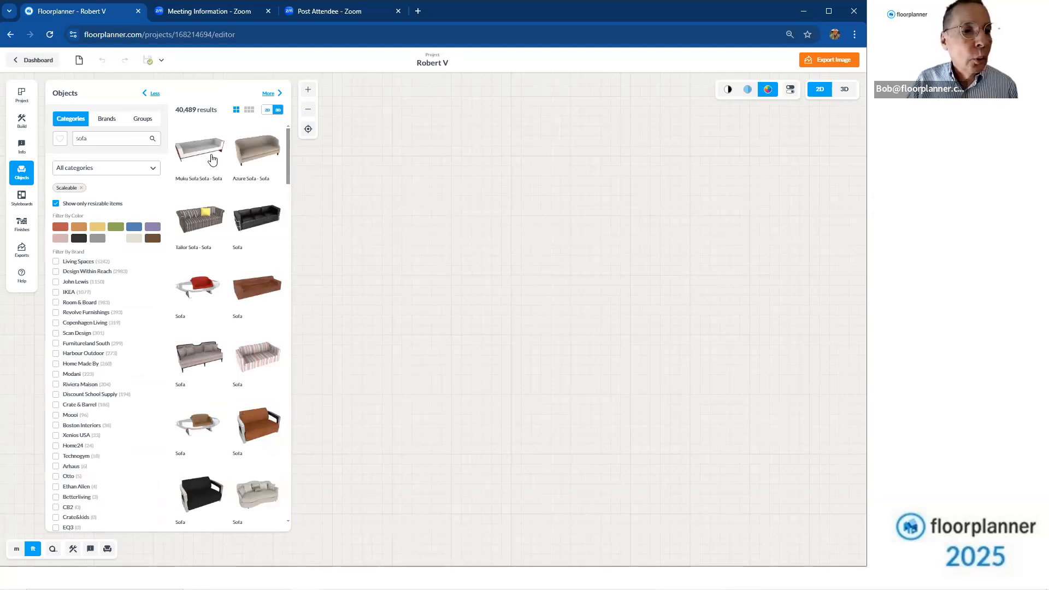
pyautogui.click(279, 94)
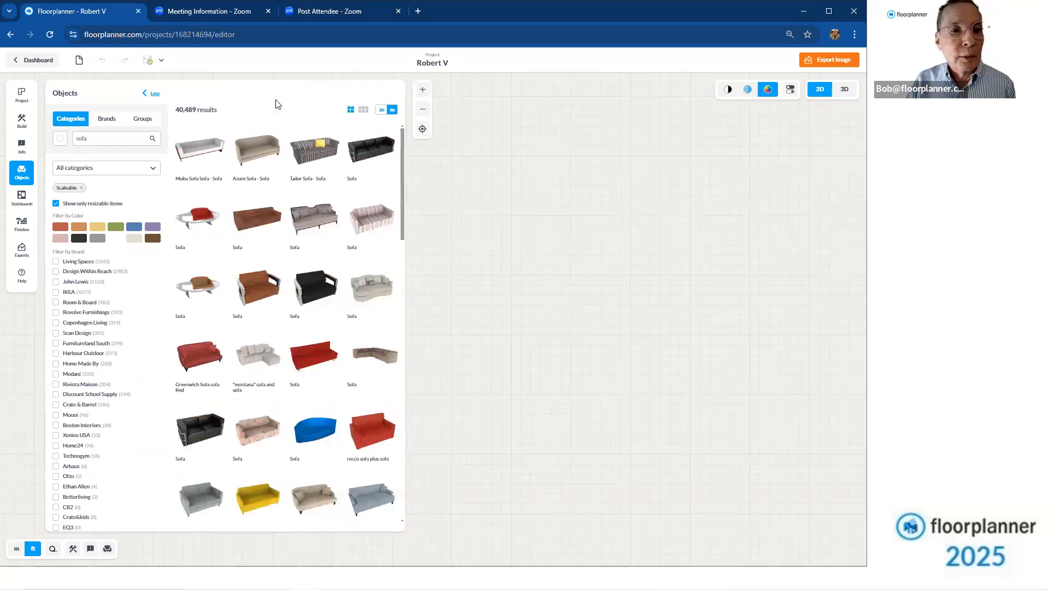
pyautogui.click(363, 110)
pyautogui.moveTo(403, 189)
pyautogui.mouseDown()
pyautogui.moveTo(404, 321)
pyautogui.moveTo(404, 177)
pyautogui.mouseUp()
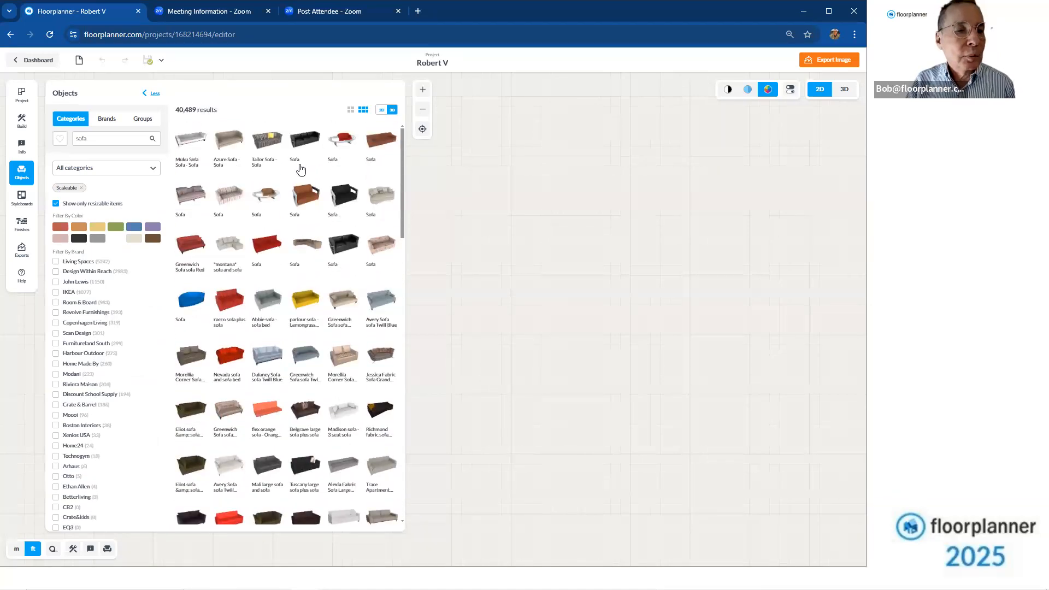
# Search the resizable objects for "sofa white" and for "plants"
pyautogui.click(106, 141)
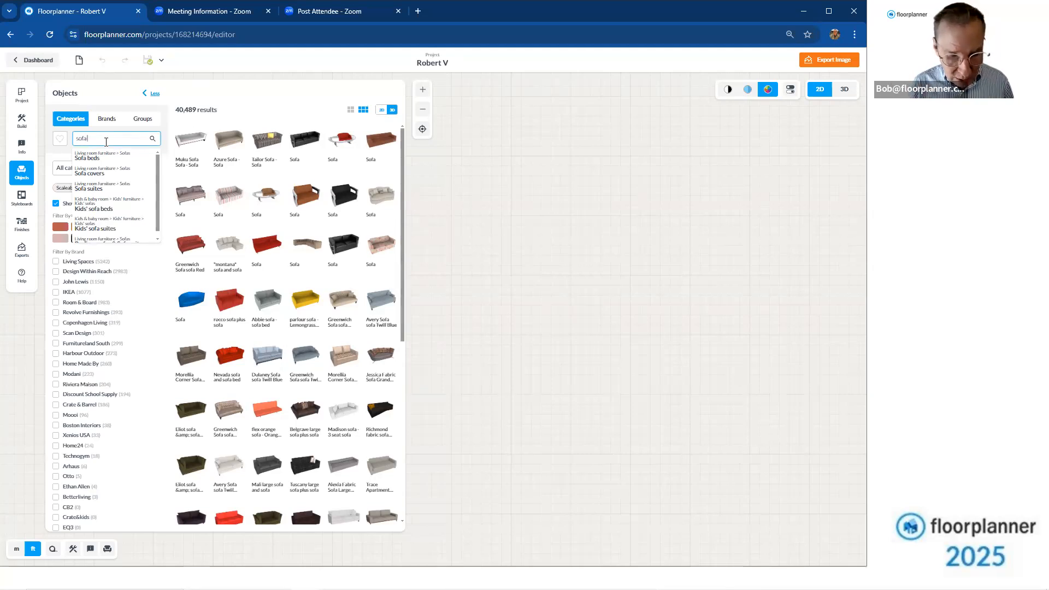
pyautogui.write('white')
pyautogui.press('Return')
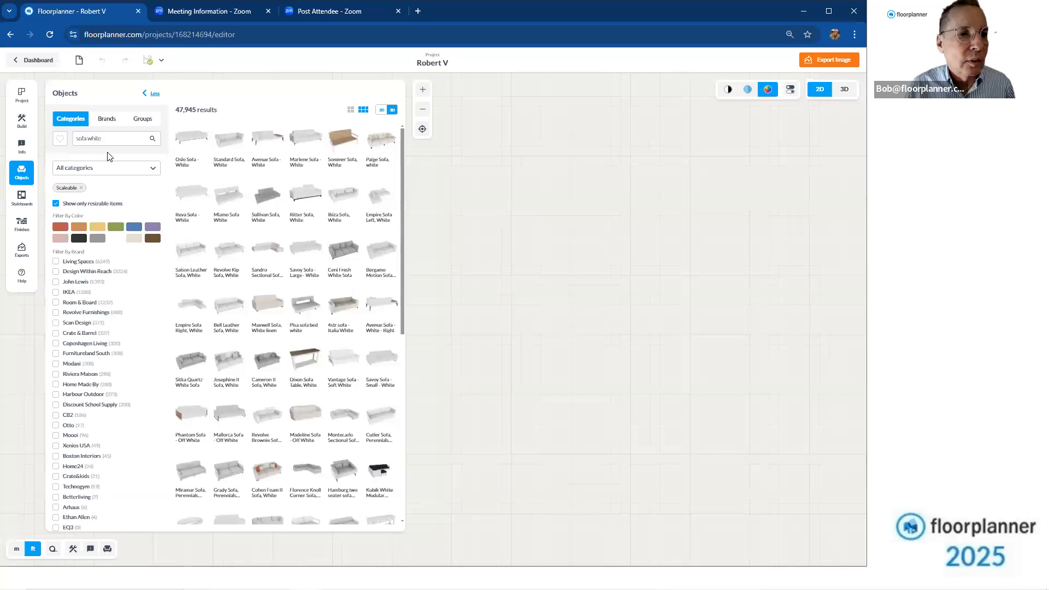
pyautogui.moveTo(117, 140); pyautogui.dragTo(71, 146)
pyautogui.write('plants')
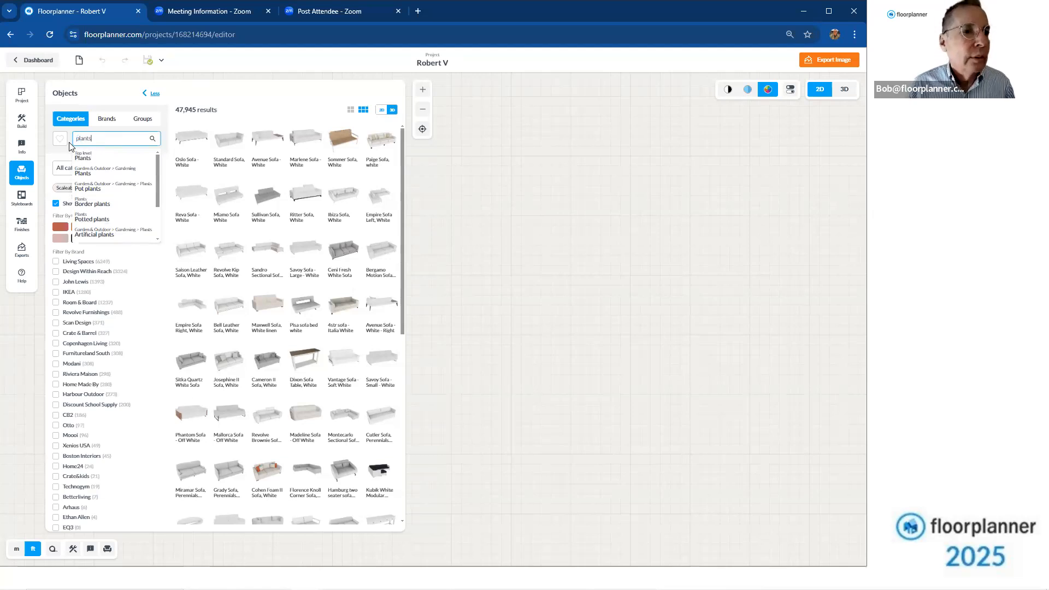
pyautogui.press('Return')
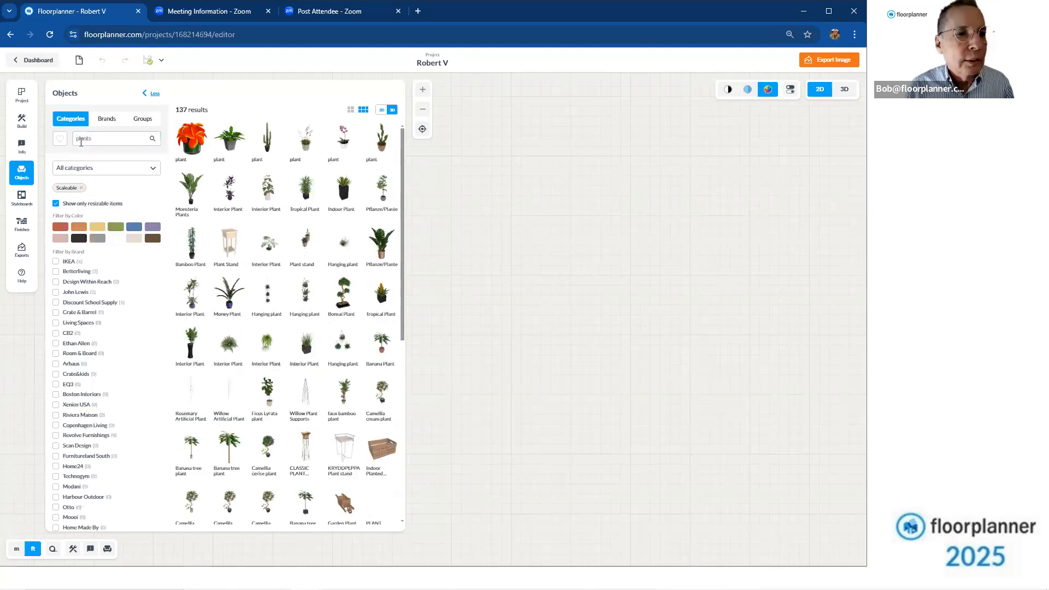
# Search the object library for "books" and clear the search term
pyautogui.click(115, 137)
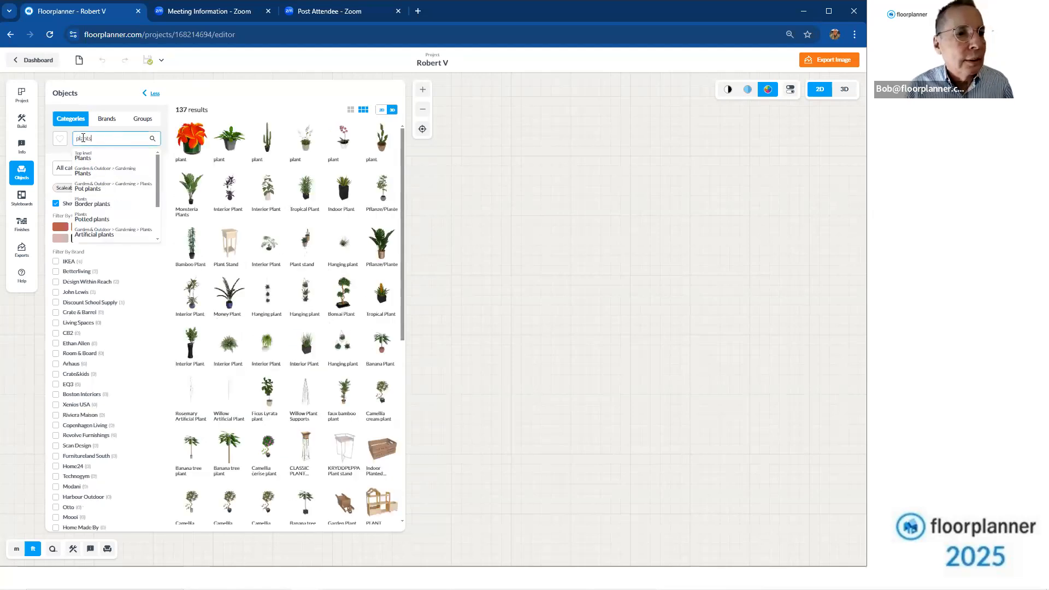
pyautogui.moveTo(91, 139); pyautogui.dragTo(65, 143)
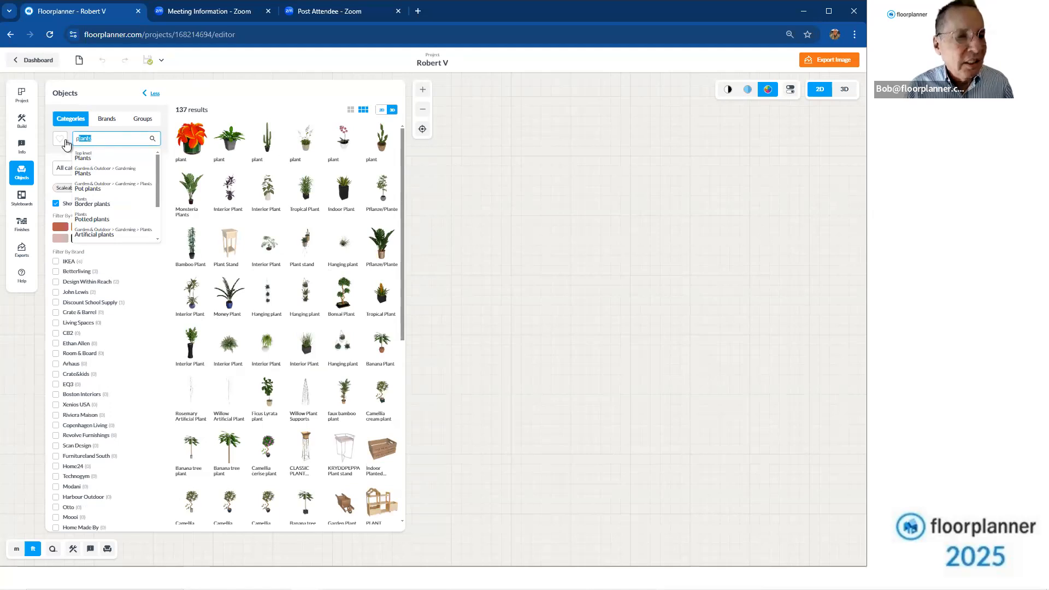
pyautogui.write('books')
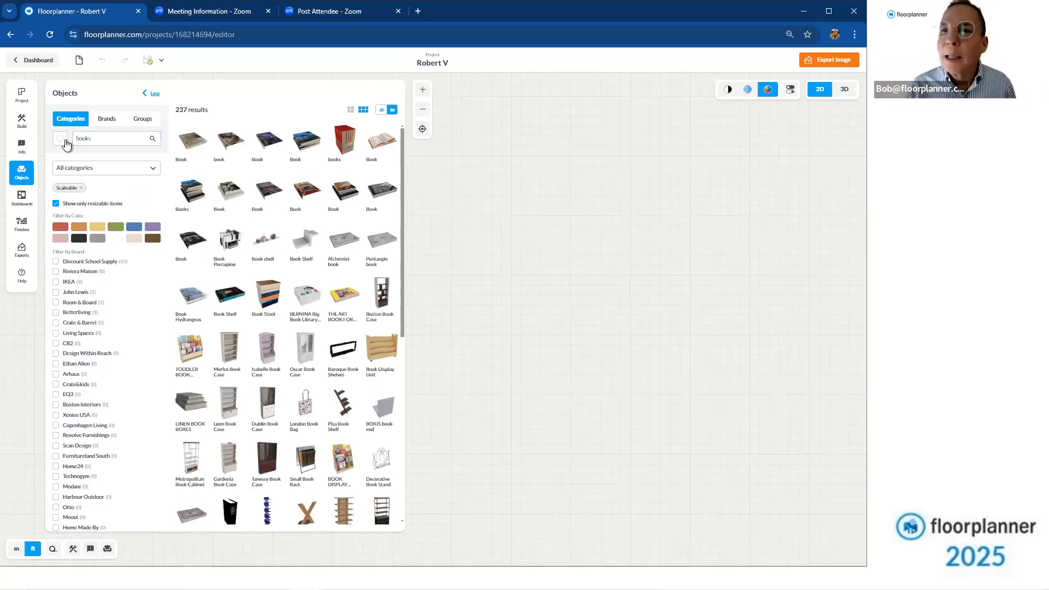
pyautogui.click(106, 139)
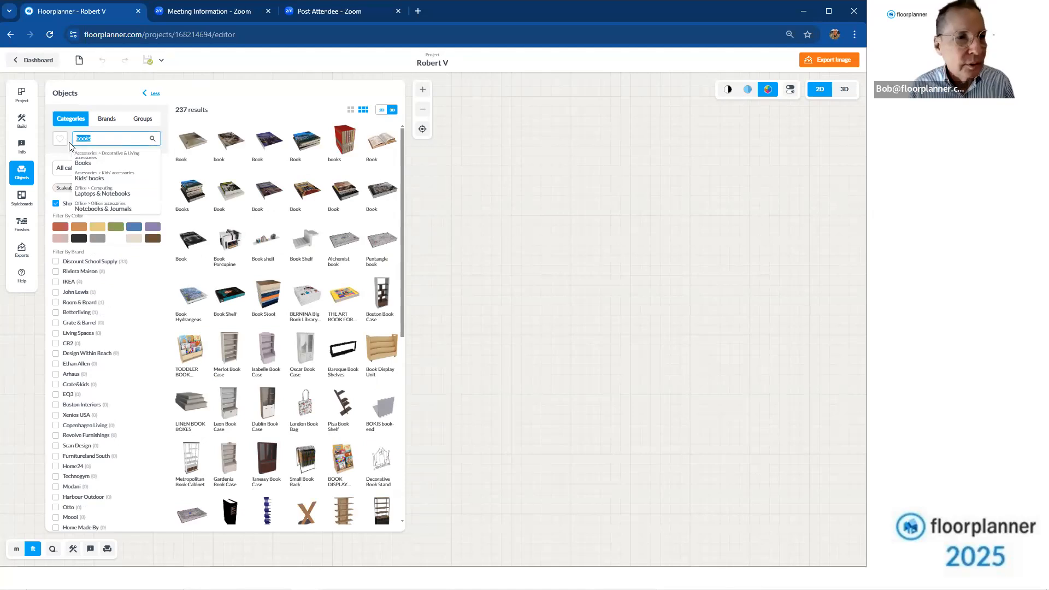
pyautogui.press('BackSpace')
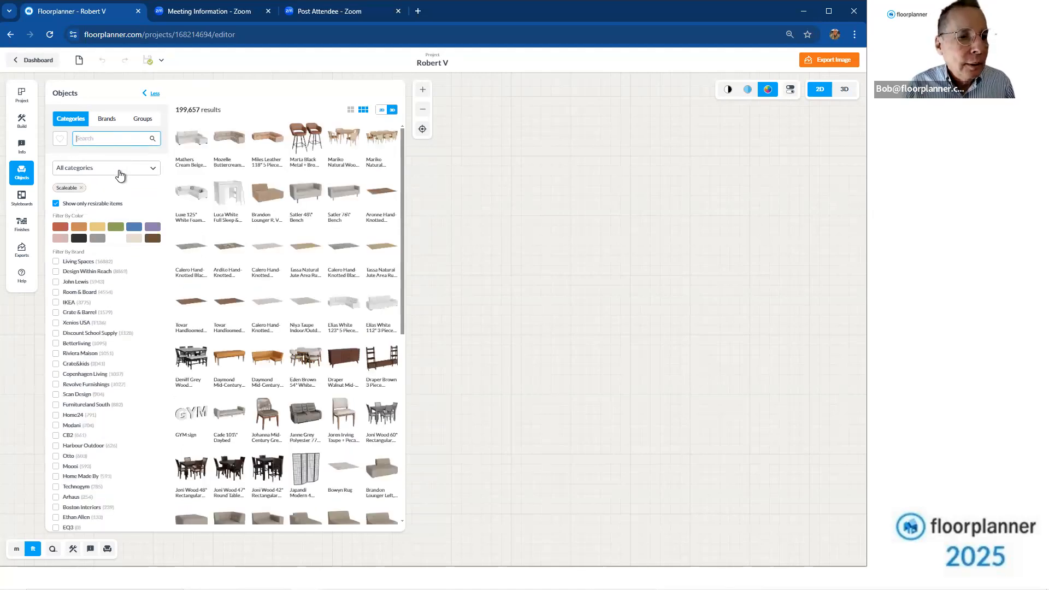
# Examine the Ethan Allen brand's objects in 2D and 3D previews, check the brand's category list, and return to the general object categories
pyautogui.click(109, 123)
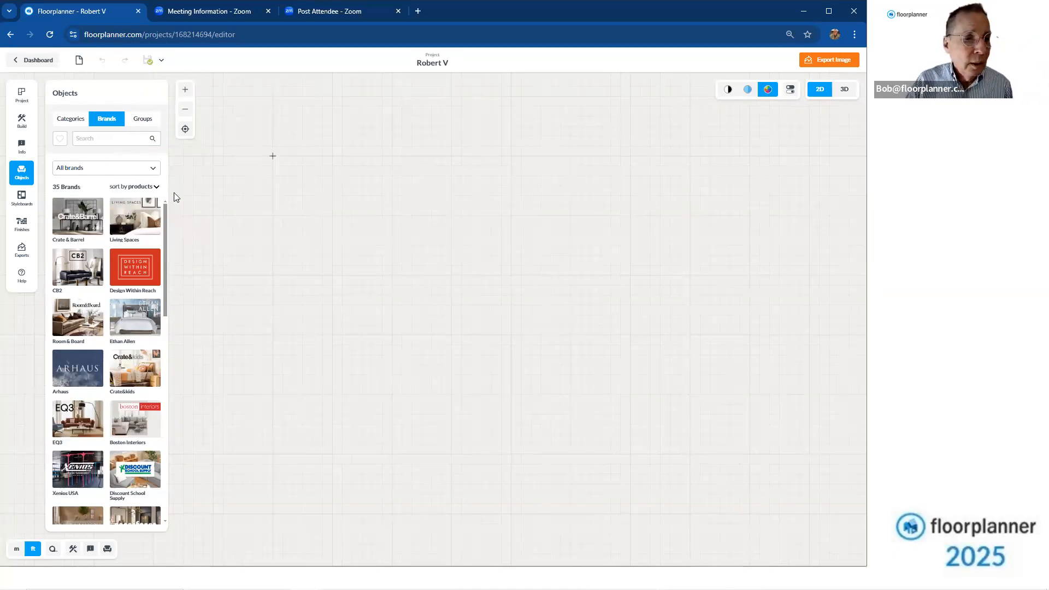
pyautogui.click(132, 332)
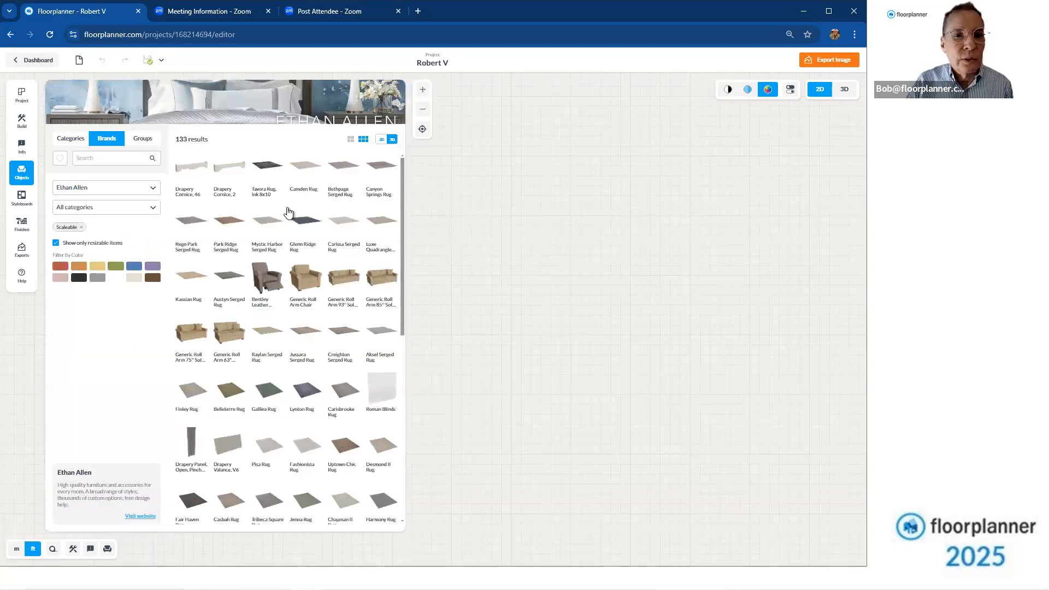
pyautogui.click(390, 140)
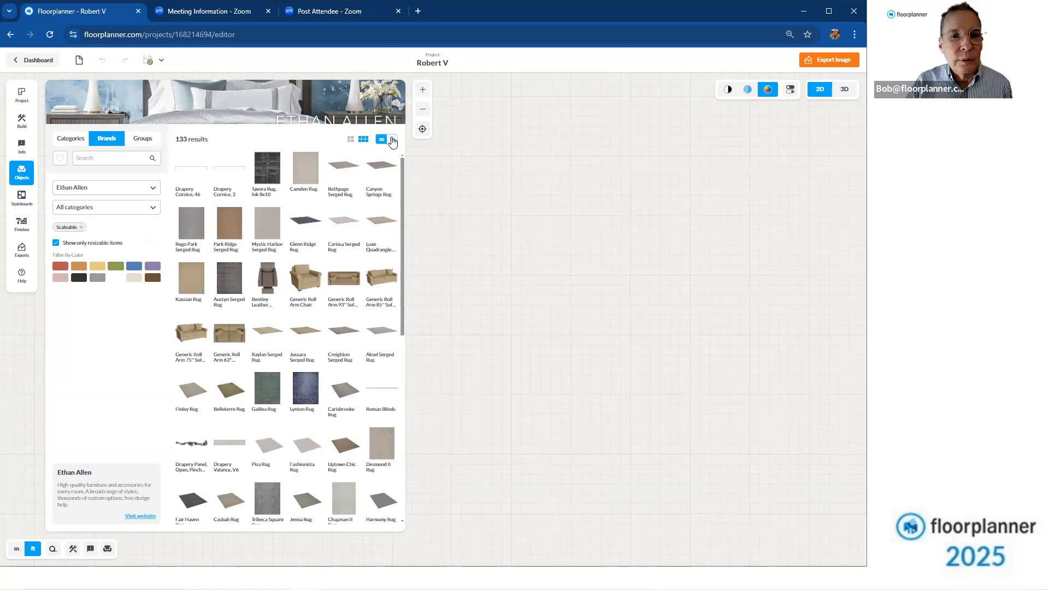
pyautogui.click(131, 213)
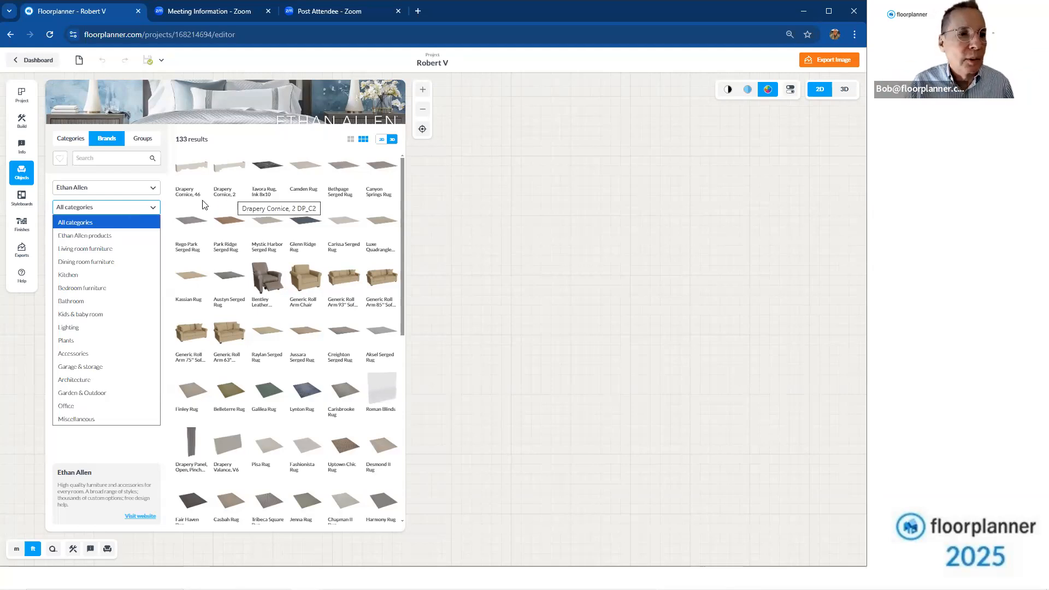
pyautogui.click(76, 143)
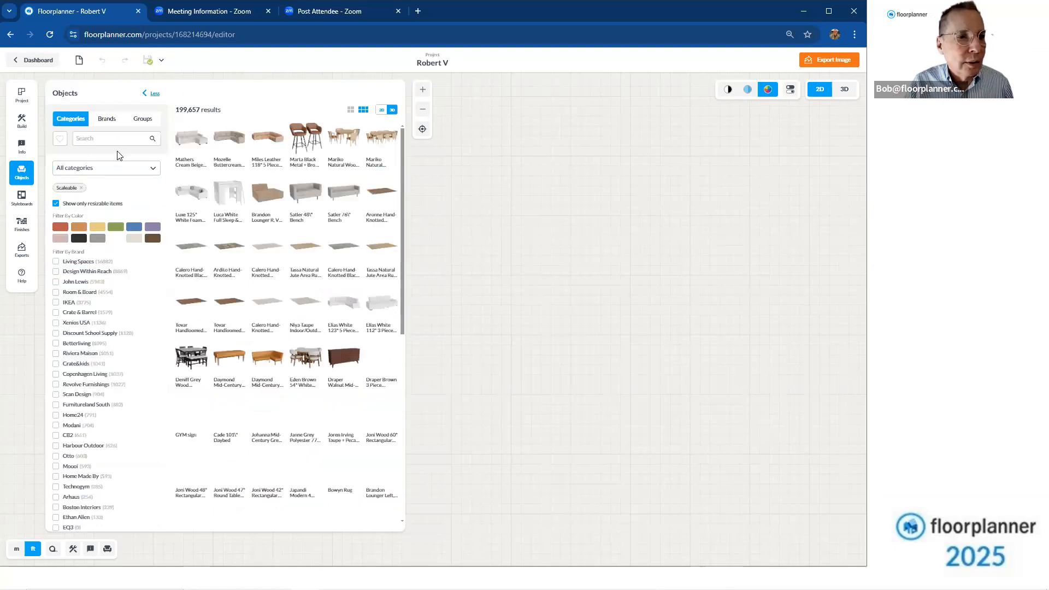
# Look over the styleboards, then the available color and material finishes
pyautogui.click(26, 200)
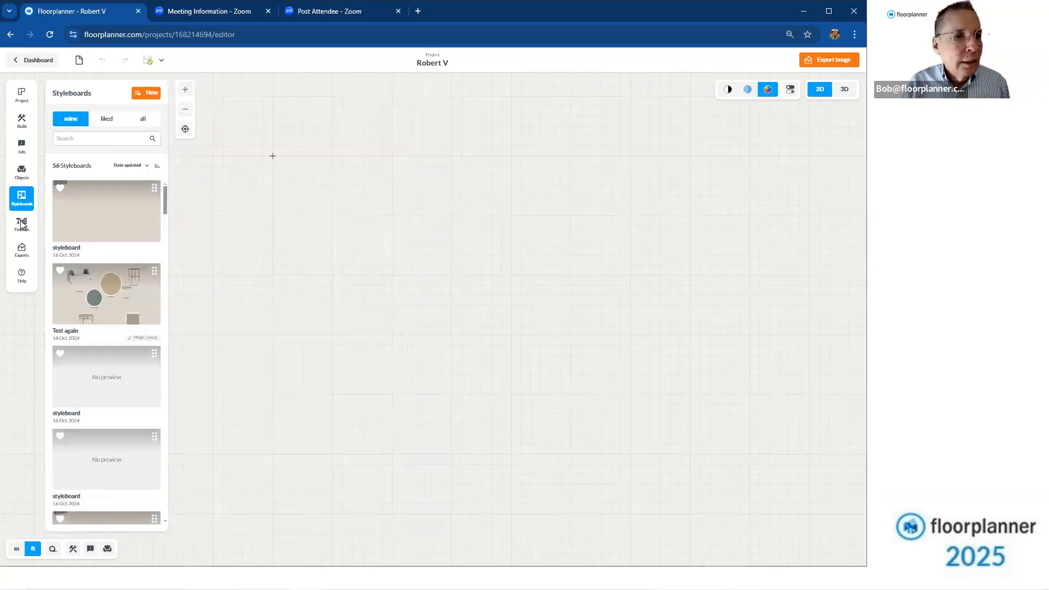
pyautogui.click(22, 224)
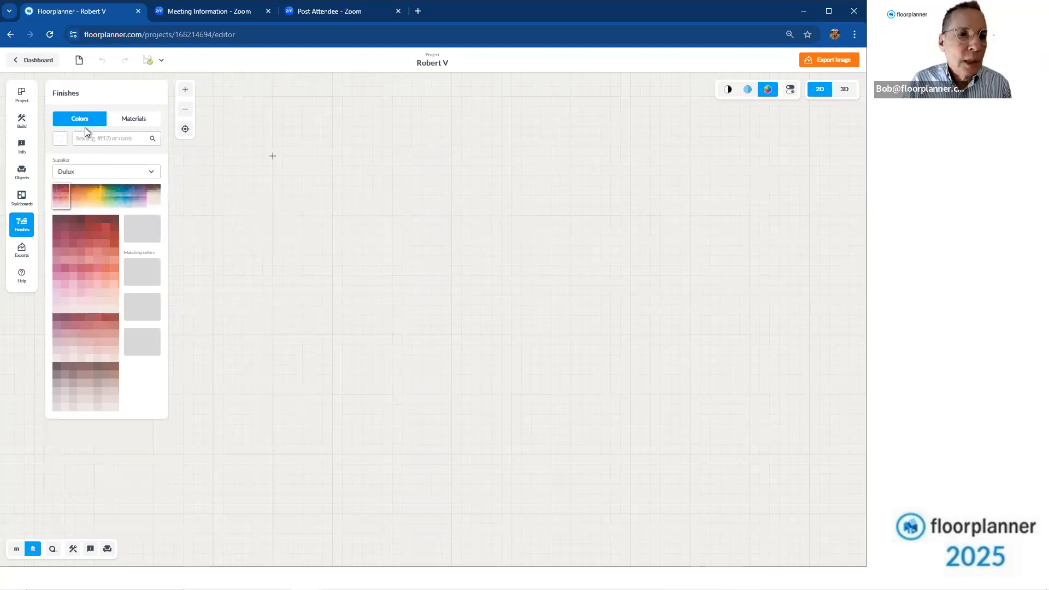
pyautogui.click(124, 127)
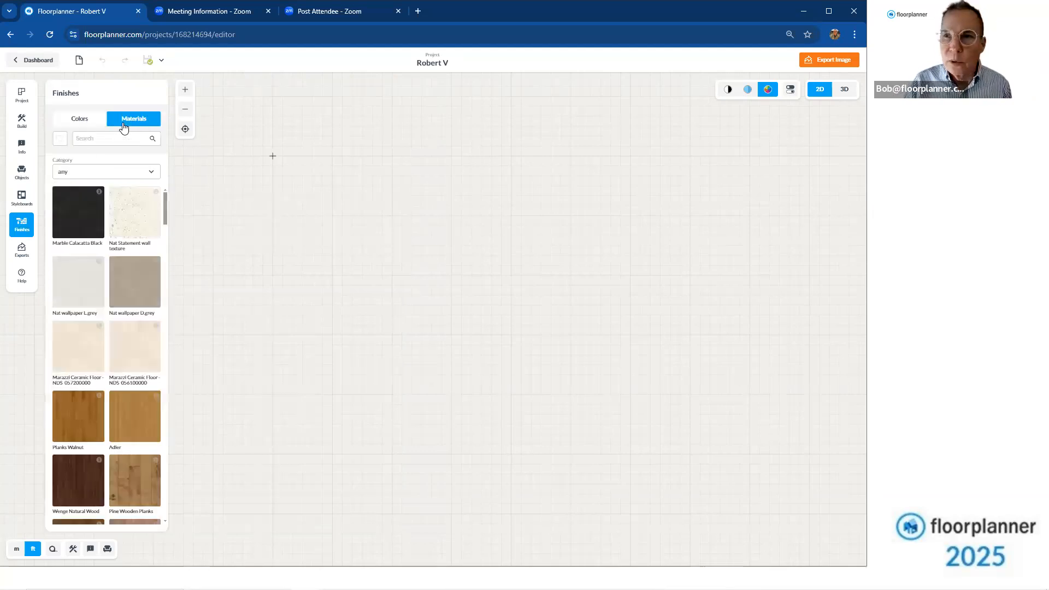
pyautogui.click(84, 124)
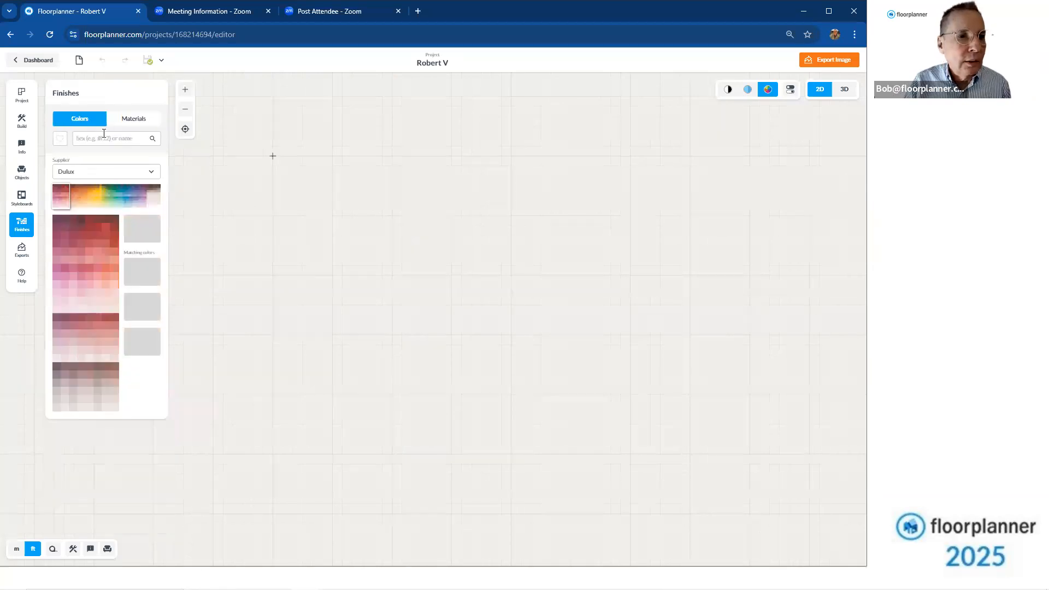
# Show Benjamin Moore's Historical Colours among the color finishes and pick the blue-grey swatch HC-148 to see its matching colors
pyautogui.click(138, 177)
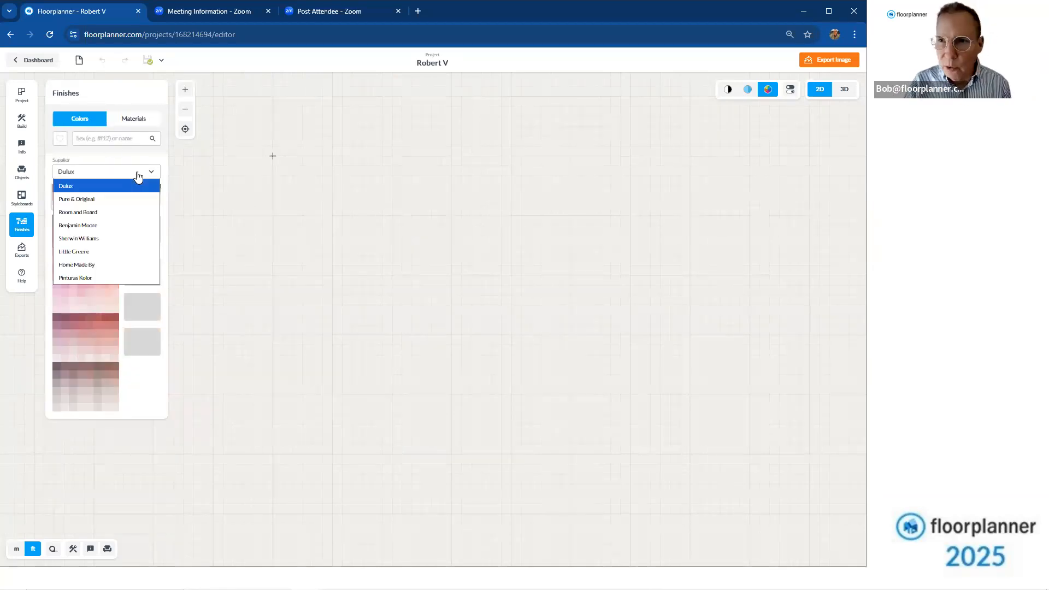
pyautogui.click(129, 228)
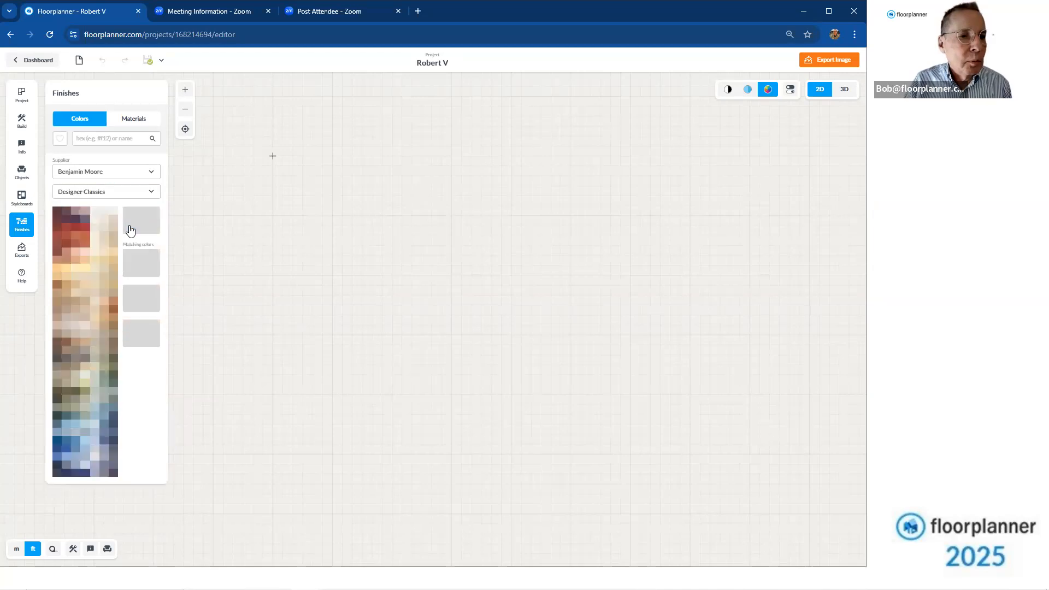
pyautogui.click(133, 194)
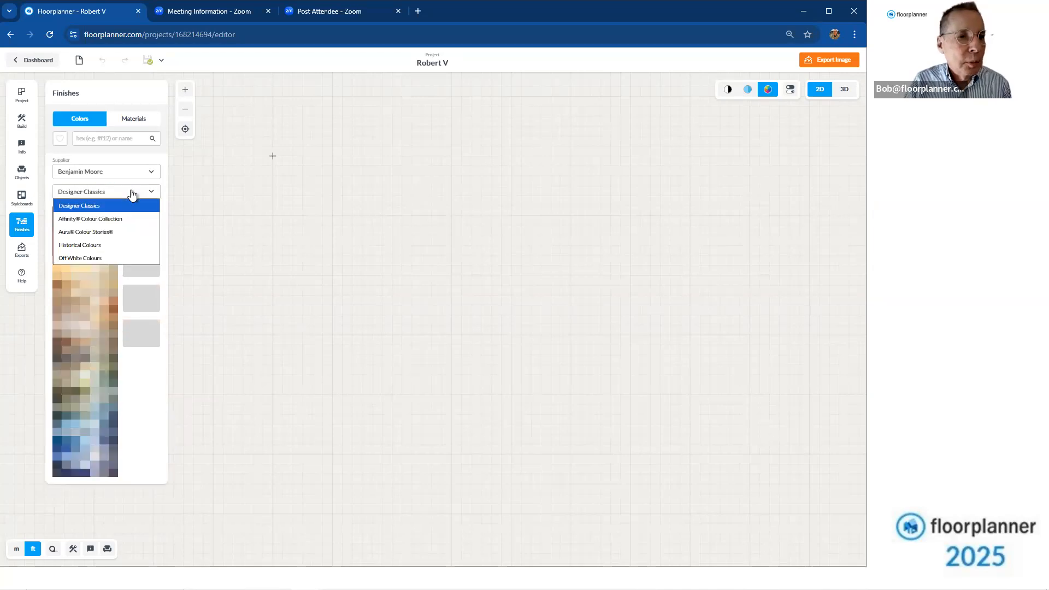
pyautogui.click(127, 245)
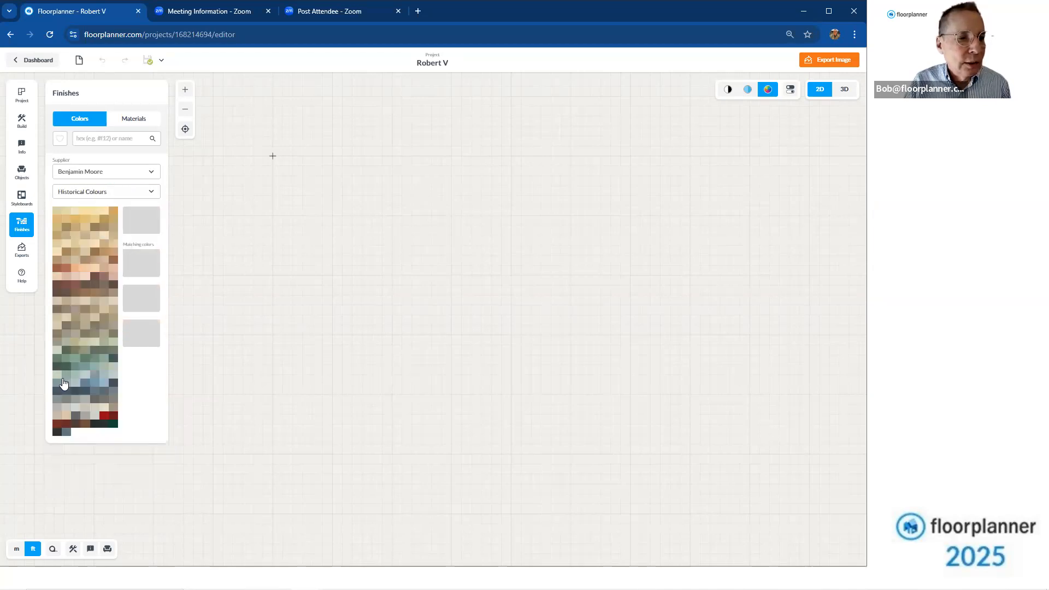
pyautogui.click(57, 383)
pyautogui.moveTo(141, 218); pyautogui.dragTo(539, 203)
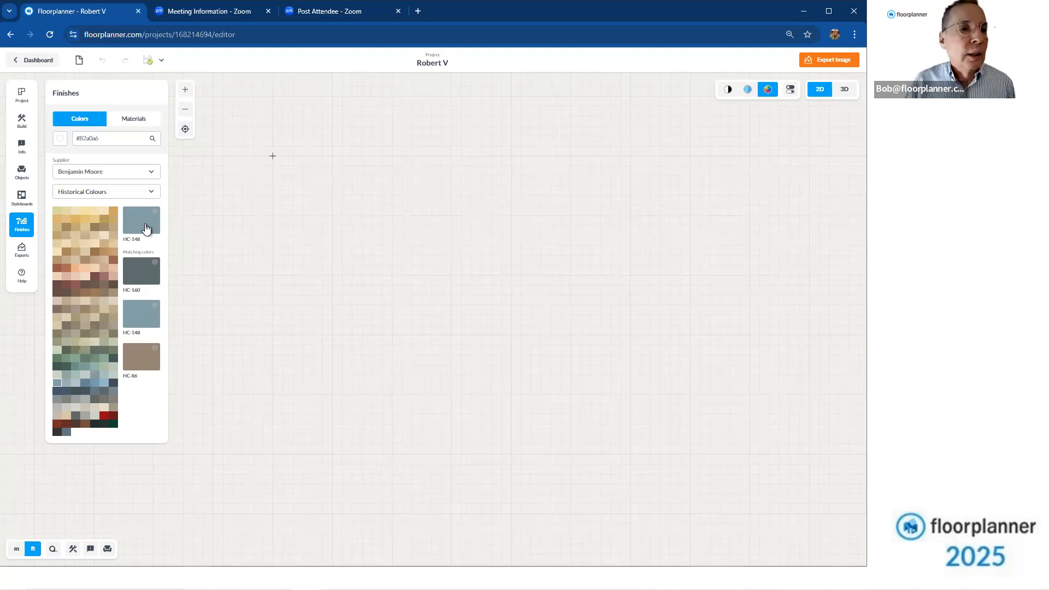
pyautogui.click(127, 135)
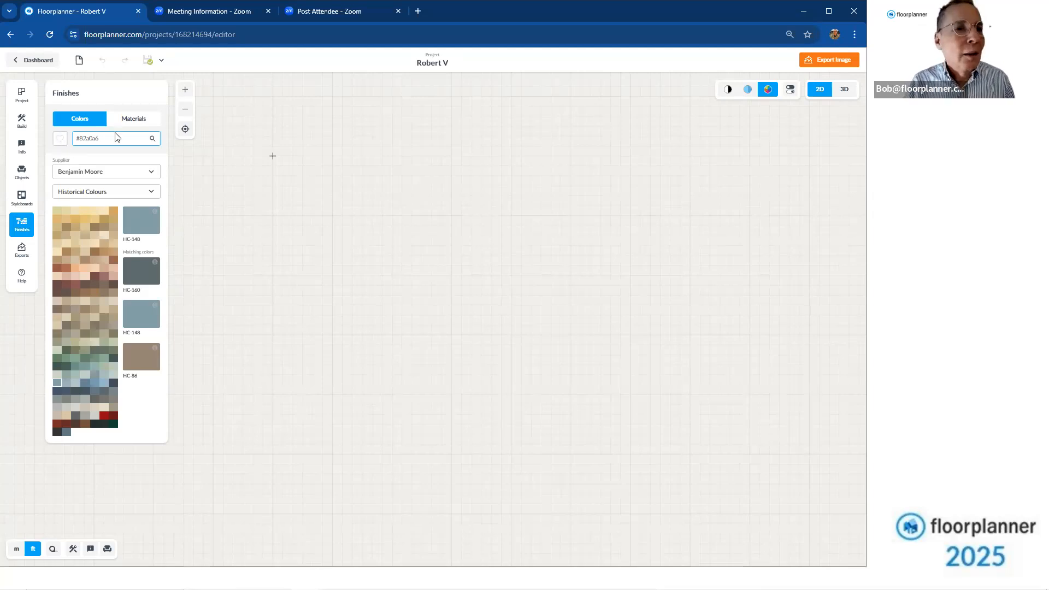
# Filter the material finishes by wood and by outdoor materials, and look through the outdoor materials
pyautogui.click(135, 124)
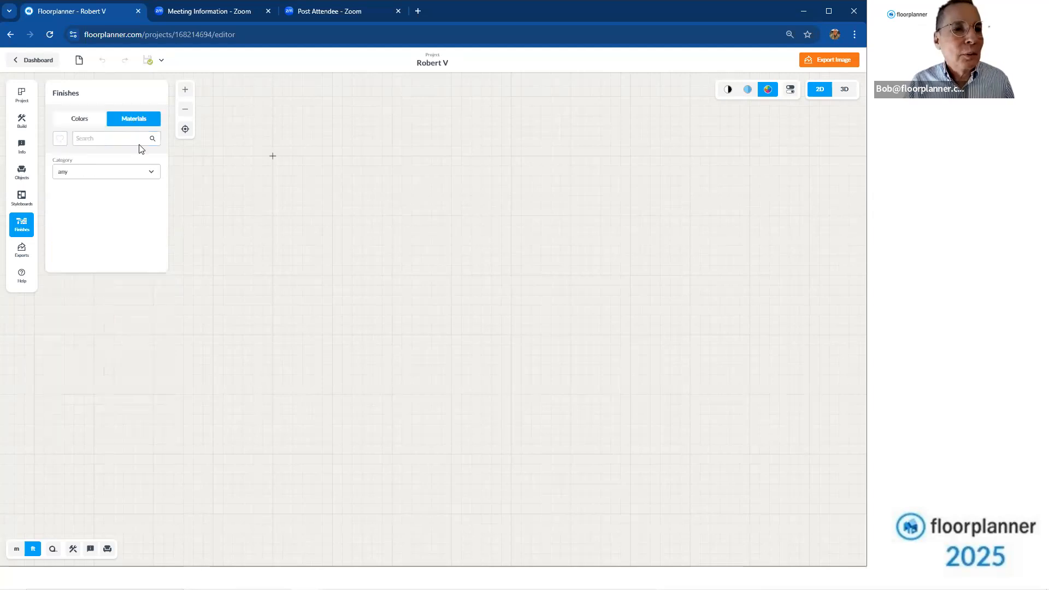
pyautogui.click(149, 171)
pyautogui.click(147, 199)
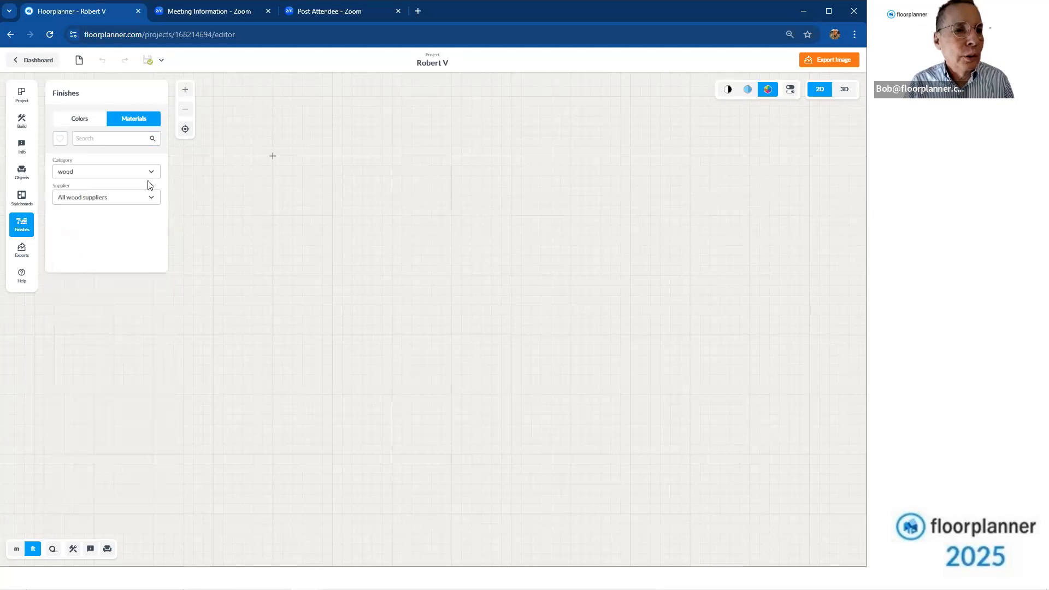
pyautogui.click(149, 172)
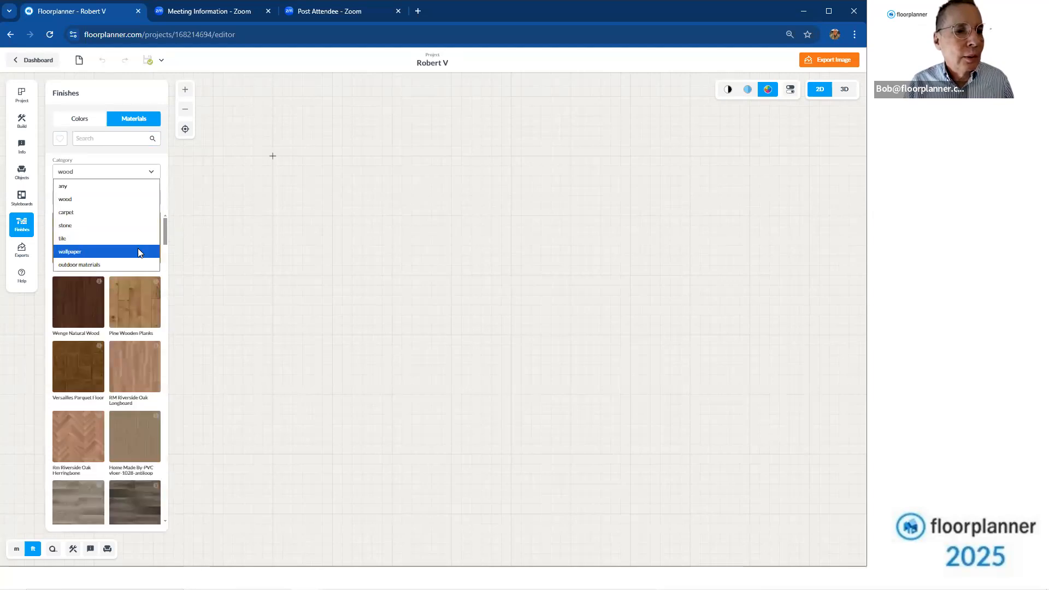
pyautogui.click(137, 265)
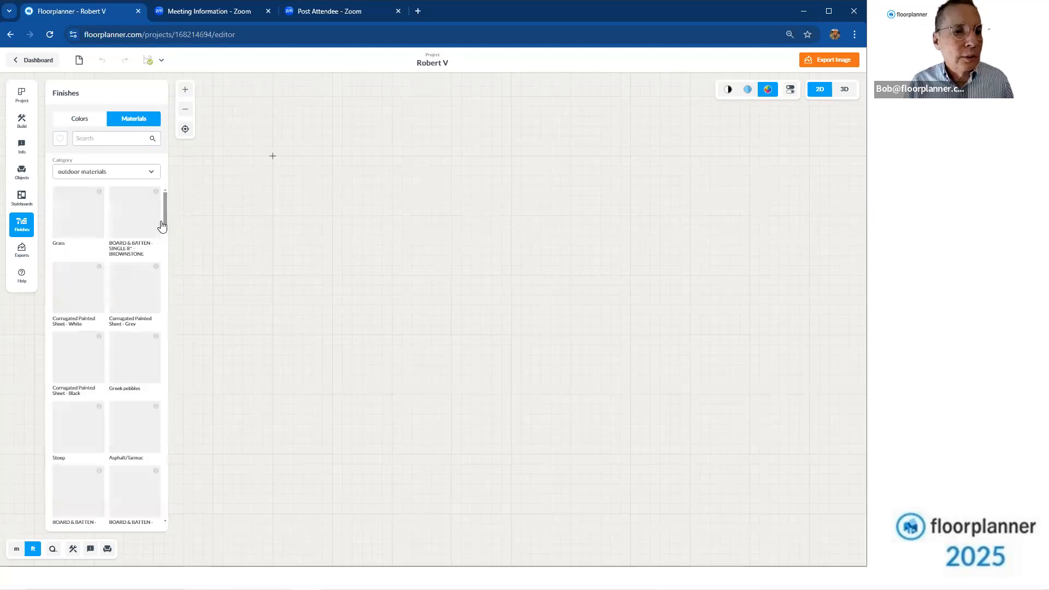
pyautogui.moveTo(164, 216); pyautogui.dragTo(172, 453)
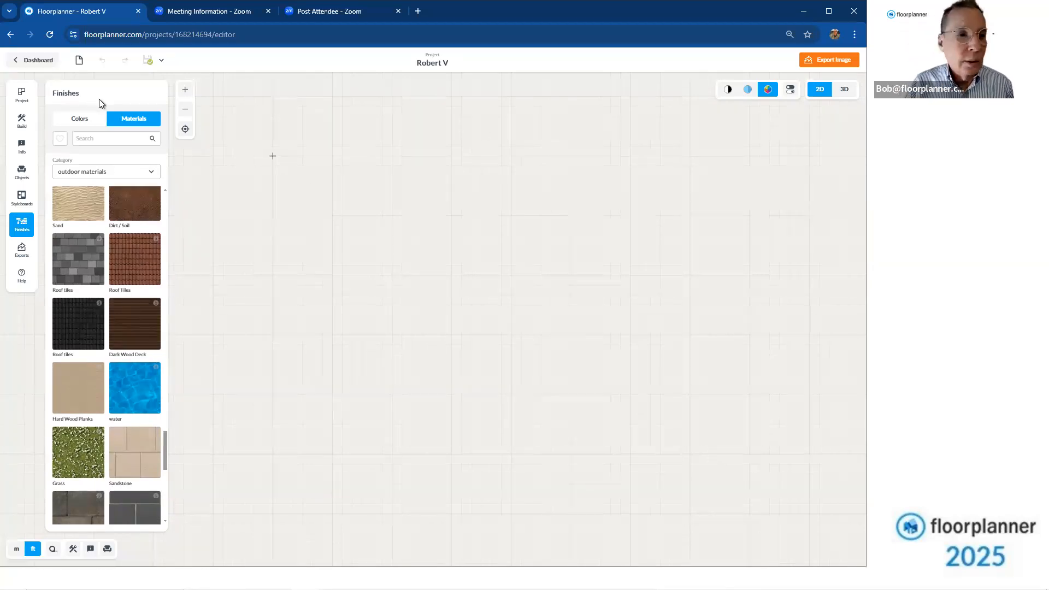
# View the project's exports and the keyboard shortcuts overview, and close the overview
pyautogui.click(21, 259)
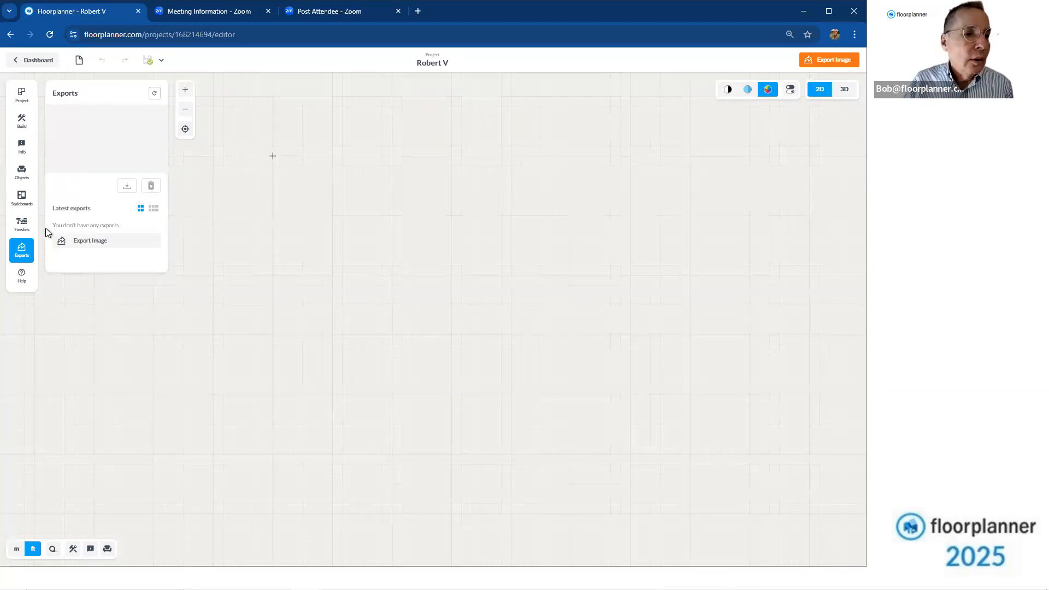
pyautogui.click(22, 277)
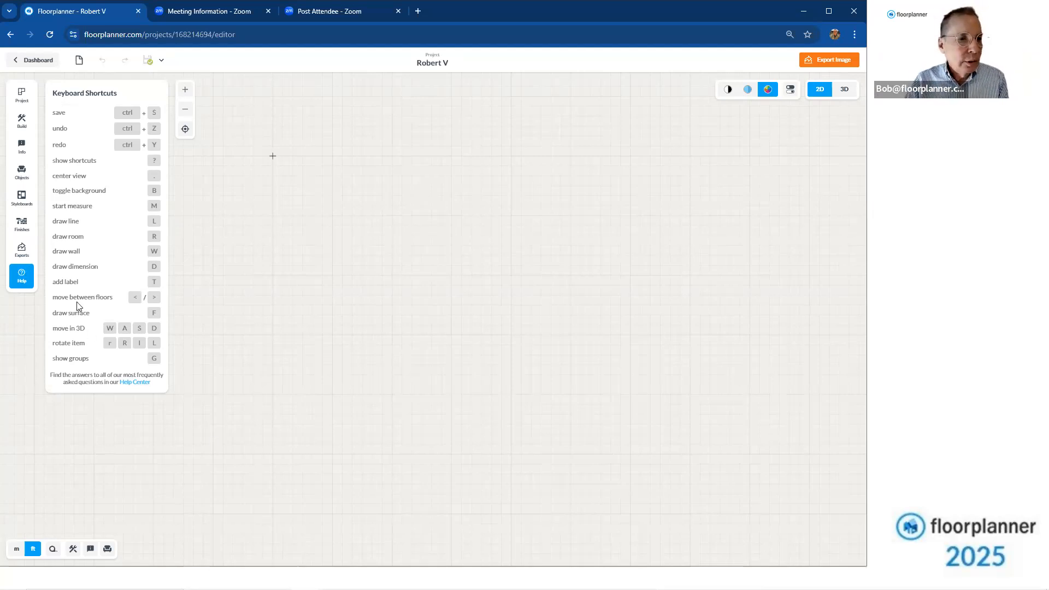
pyautogui.click(25, 280)
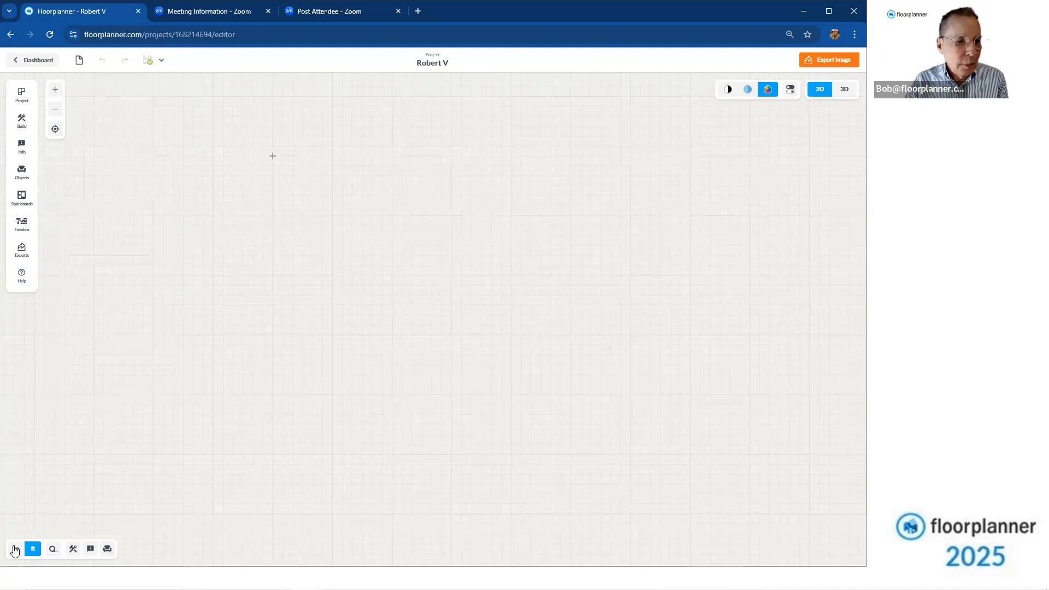
# Measure several freehand distances across the empty plan
pyautogui.click(51, 551)
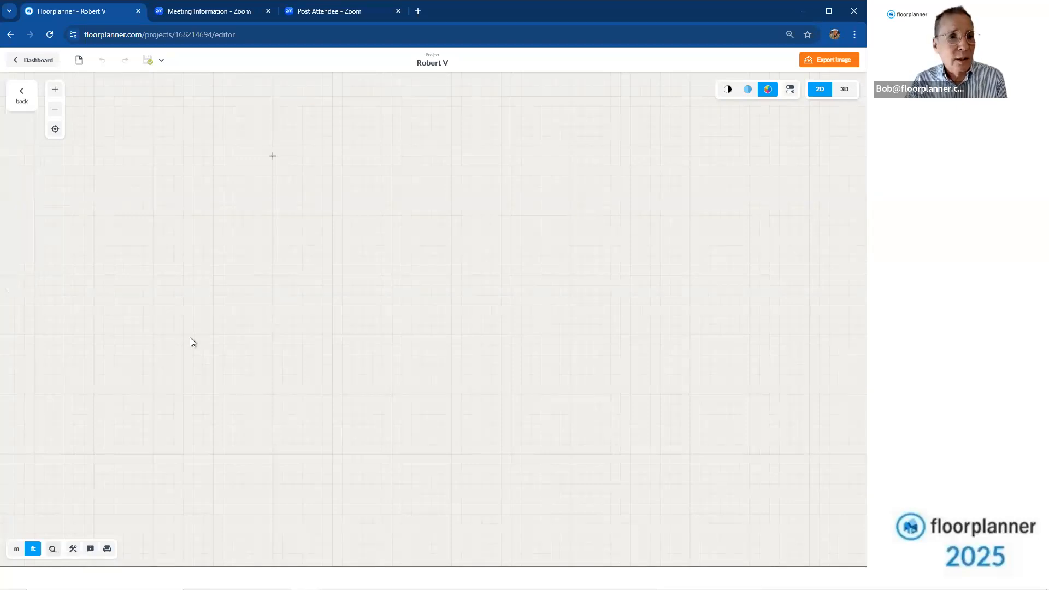
pyautogui.moveTo(209, 322); pyautogui.dragTo(266, 319)
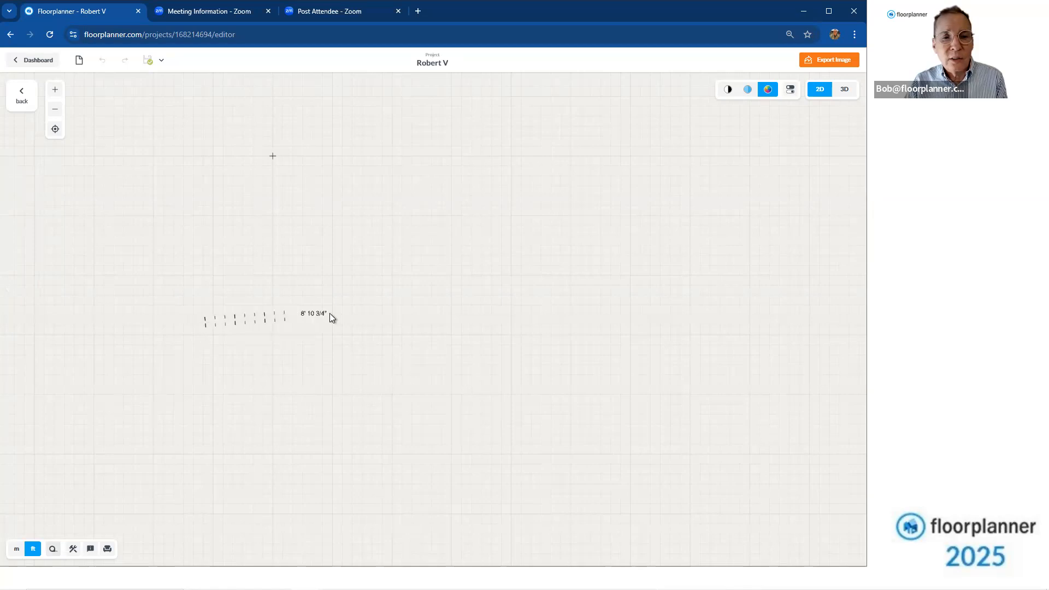
pyautogui.moveTo(476, 308); pyautogui.dragTo(604, 299)
pyautogui.moveTo(577, 187); pyautogui.dragTo(511, 297)
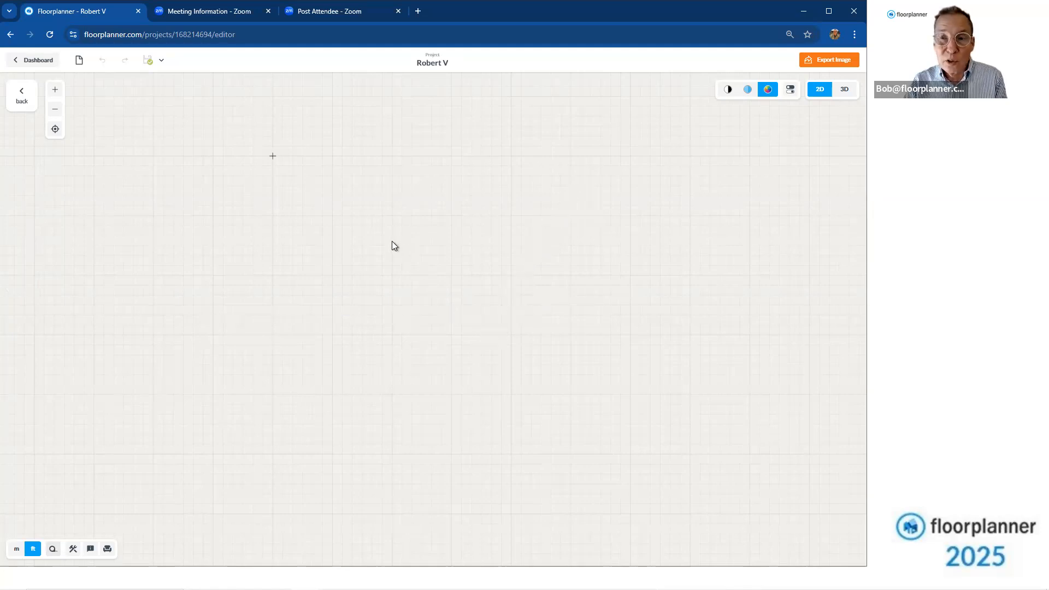
pyautogui.moveTo(392, 241); pyautogui.dragTo(432, 241)
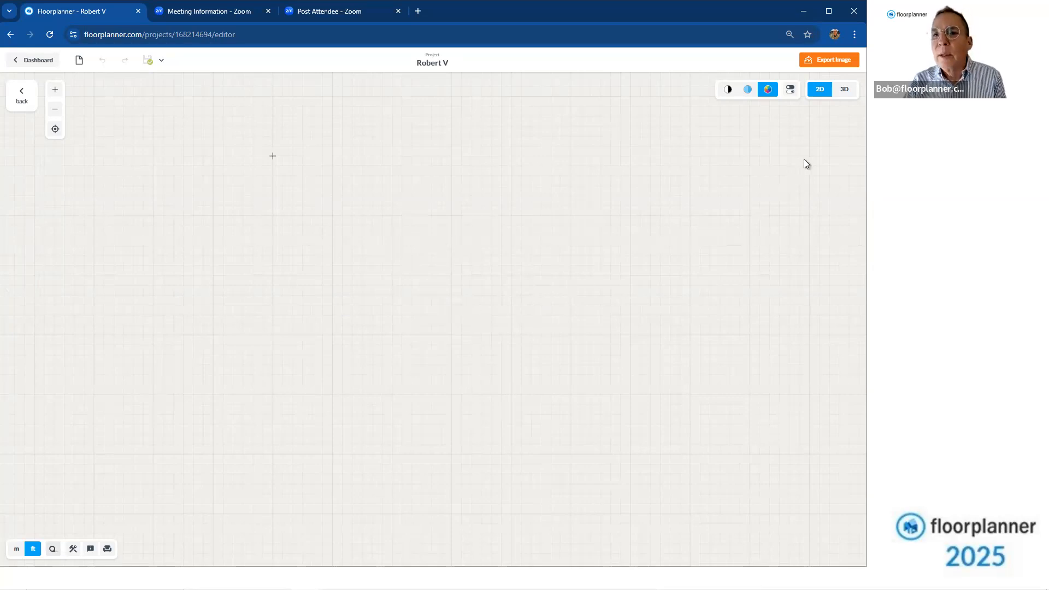
# Turn on short dimension lines in the 2D view's dimension settings
pyautogui.click(791, 89)
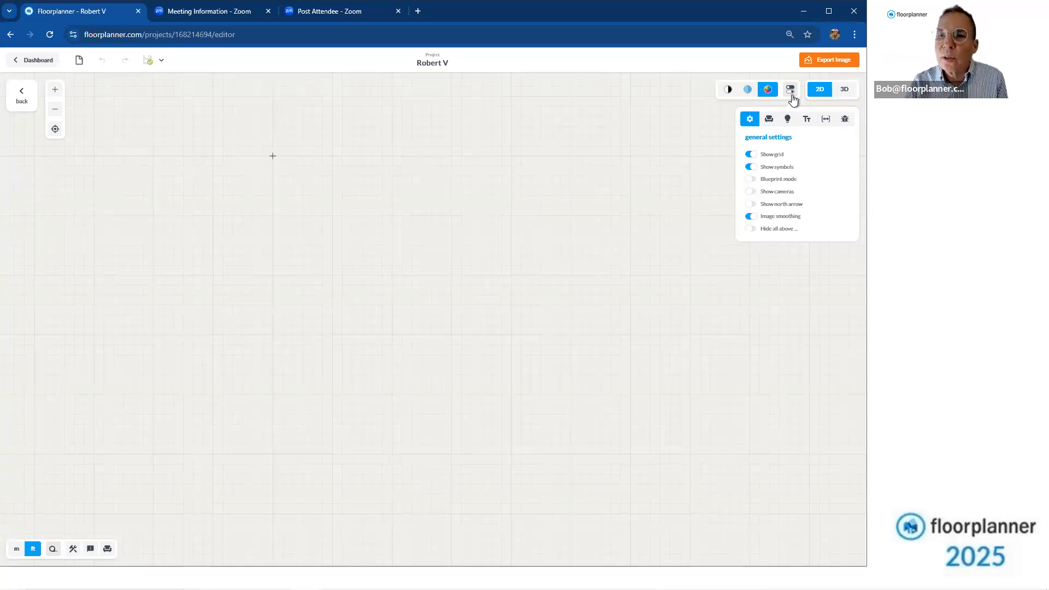
pyautogui.click(826, 121)
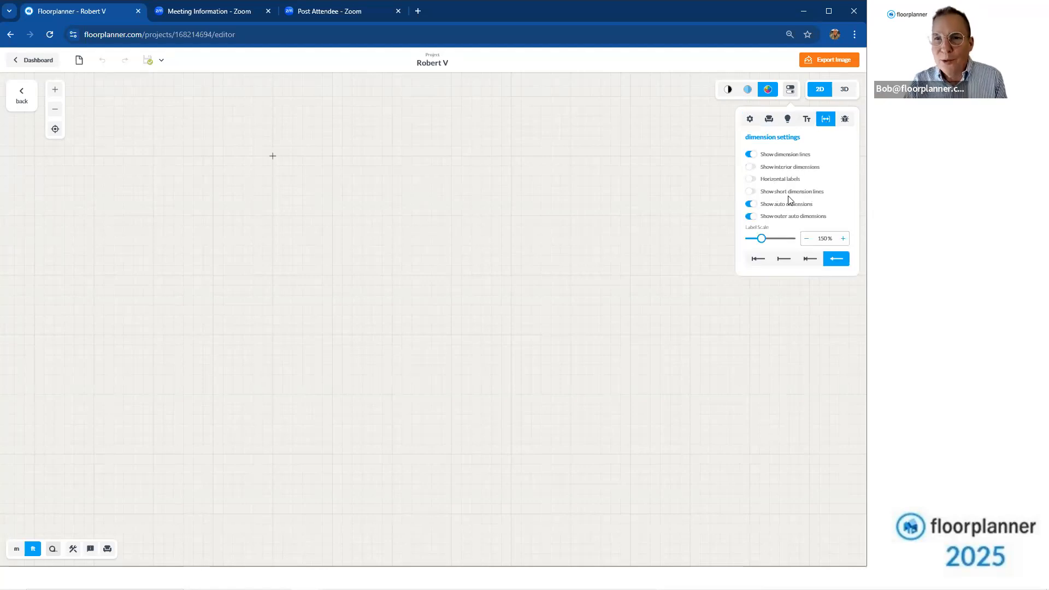
pyautogui.click(751, 191)
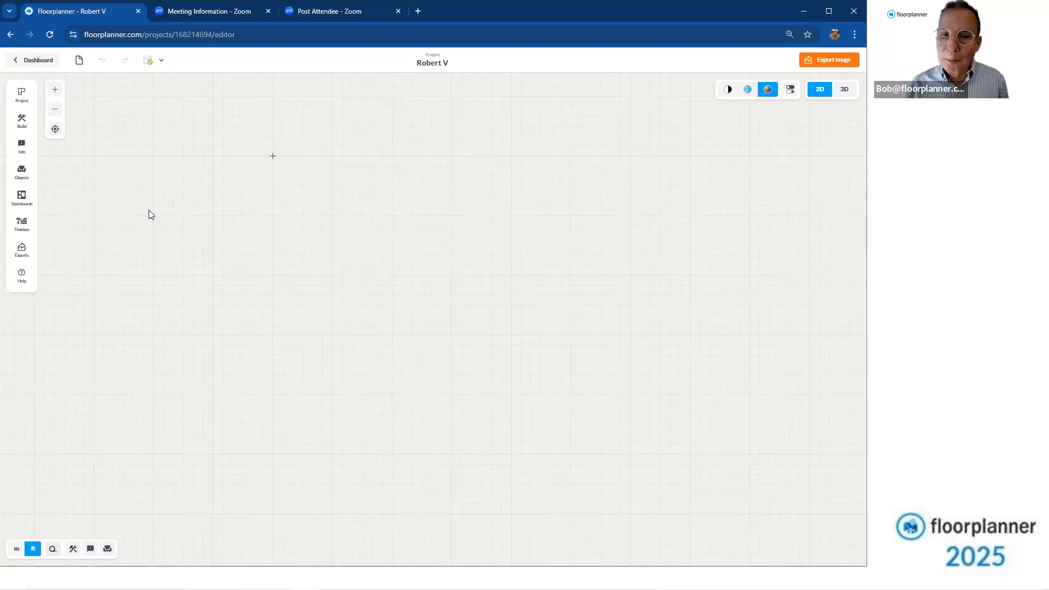
# Try the quick toggles for the build, info and object elements, and return them to their original state
pyautogui.click(74, 550)
pyautogui.click(89, 553)
pyautogui.click(106, 551)
pyautogui.click(107, 549)
pyautogui.click(73, 550)
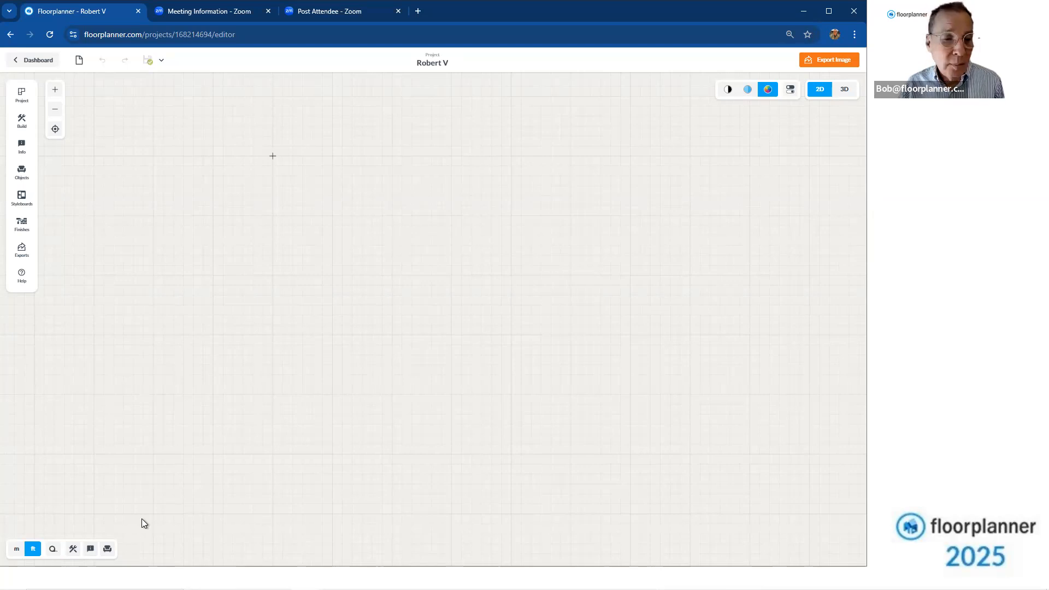
pyautogui.click(73, 549)
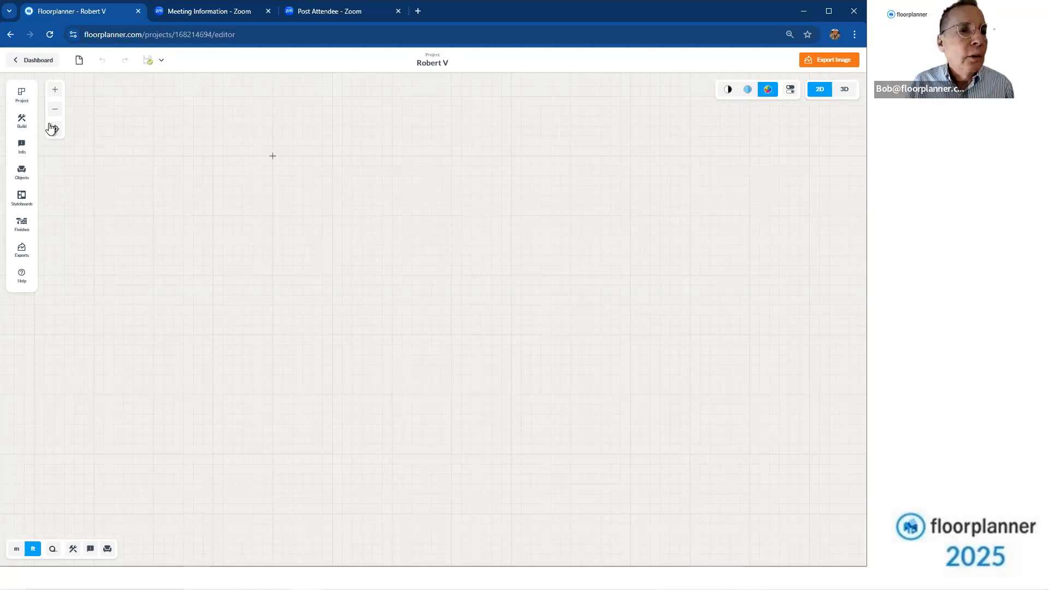
# Upload Florida Condo Plan.jpg from the desktop folder REvised 6 22 2020 Intro Webinar as the 2D floorplan and inspect it up close
pyautogui.click(22, 123)
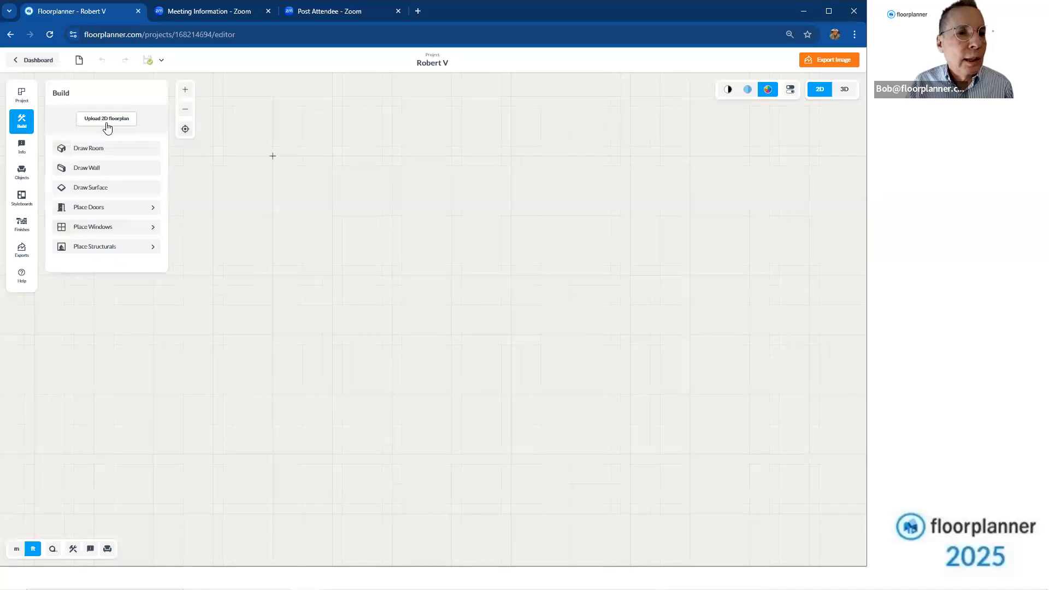
pyautogui.click(107, 127)
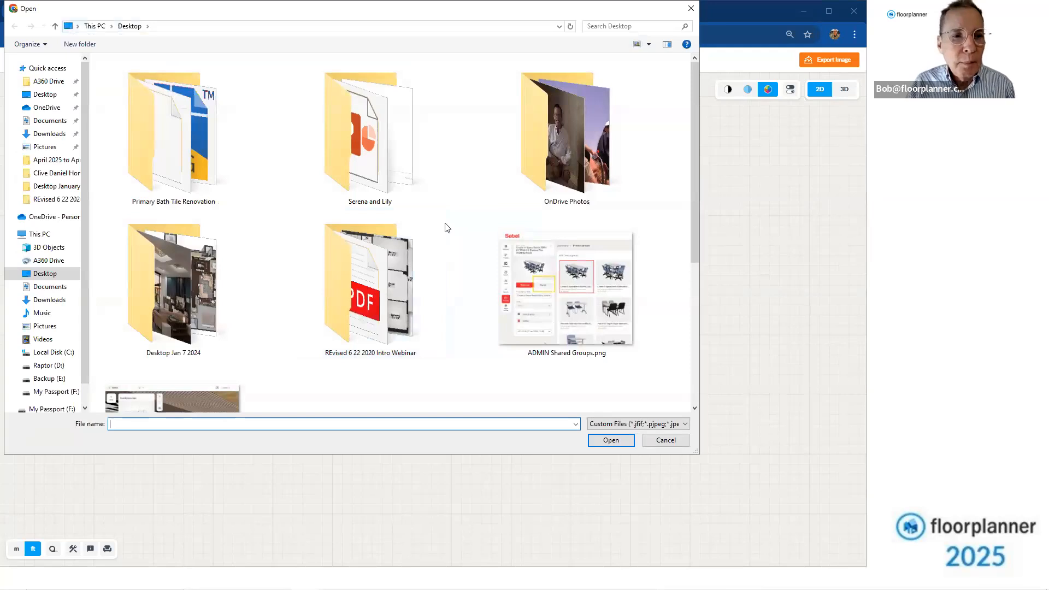
pyautogui.doubleClick(407, 258)
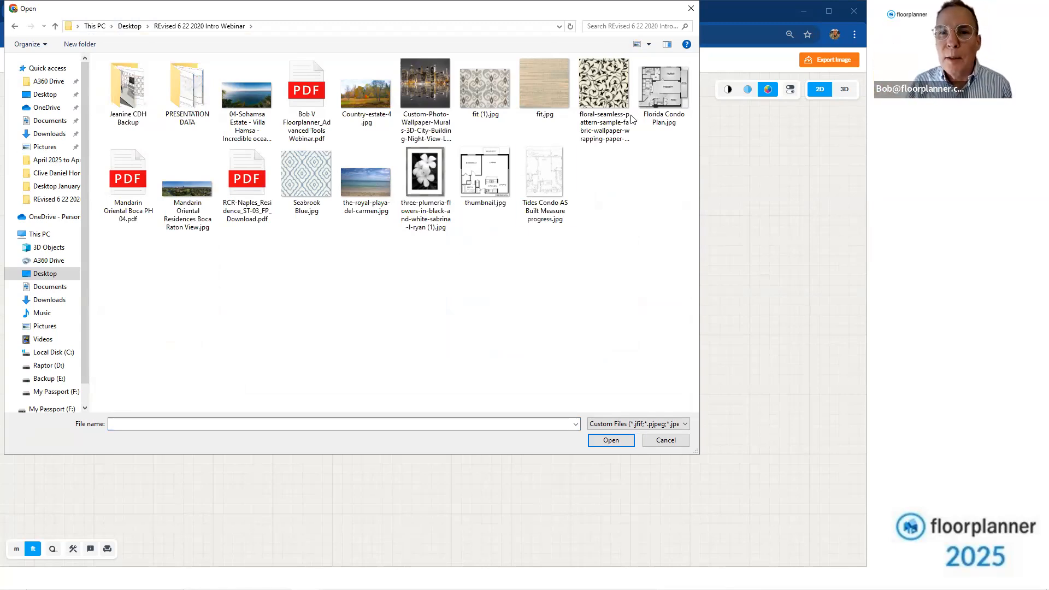
pyautogui.click(664, 109)
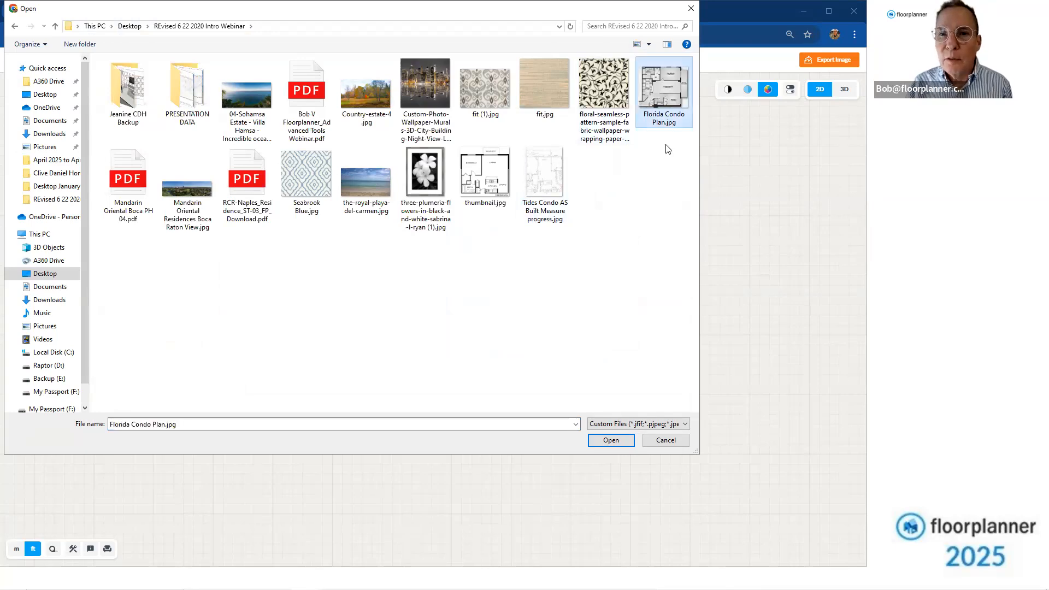
pyautogui.click(627, 442)
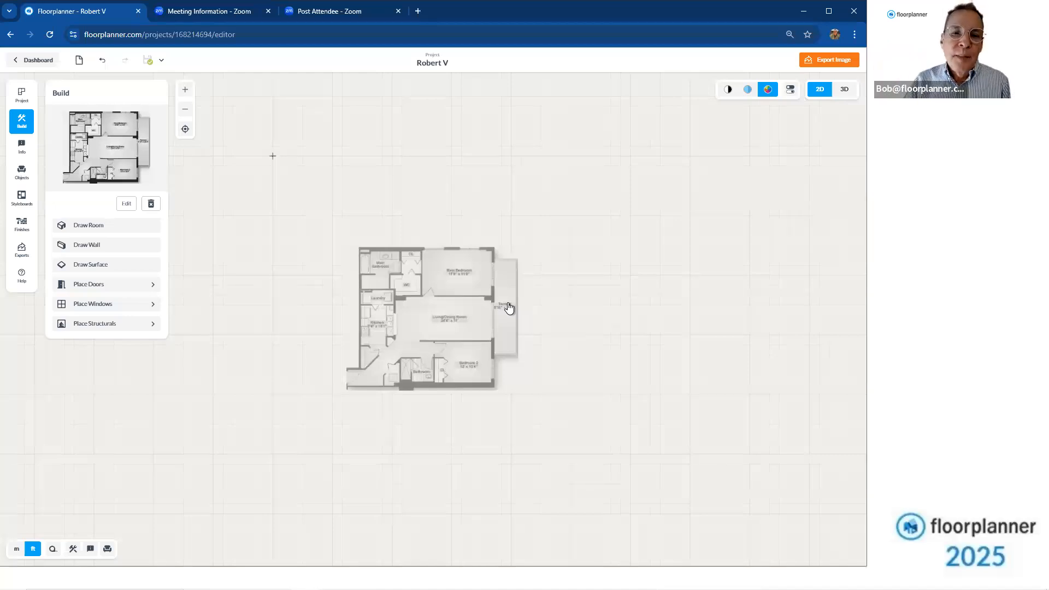
pyautogui.scroll(5, 508, 307)
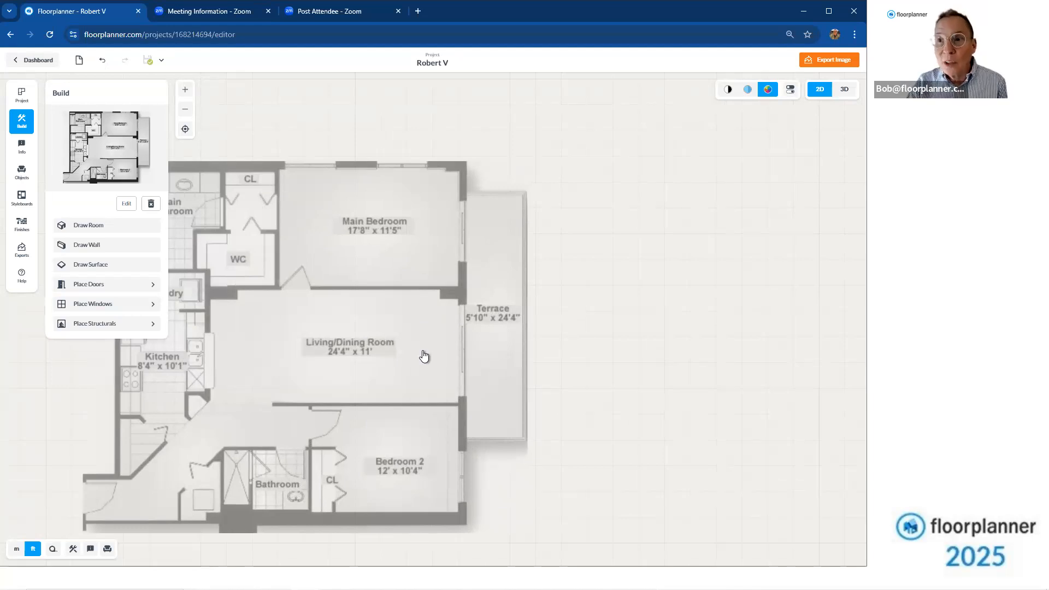
pyautogui.scroll(-2, 424, 356)
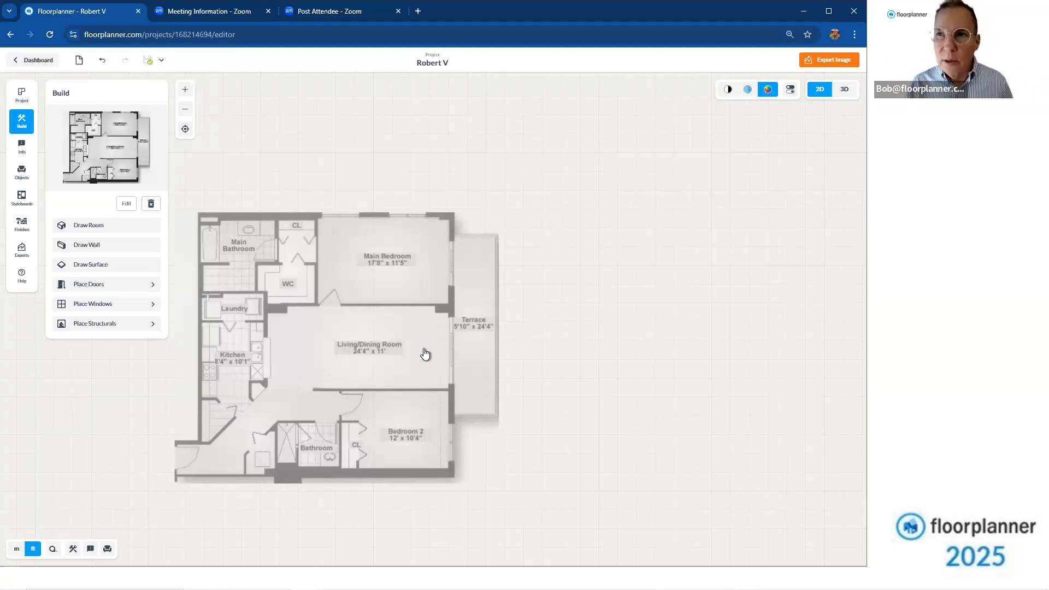
pyautogui.scroll(1, 417, 387)
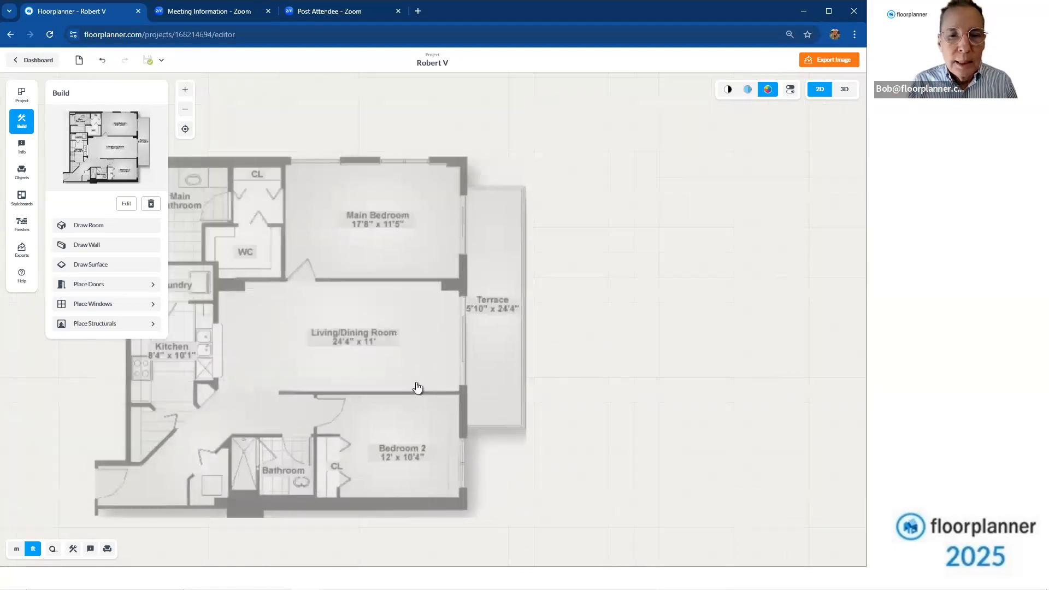
# Scale the backdrop image by drawing a reference line across the Living/Dining Room's shorter dimension and setting its length to 11 feet
pyautogui.scroll(1, 411, 378)
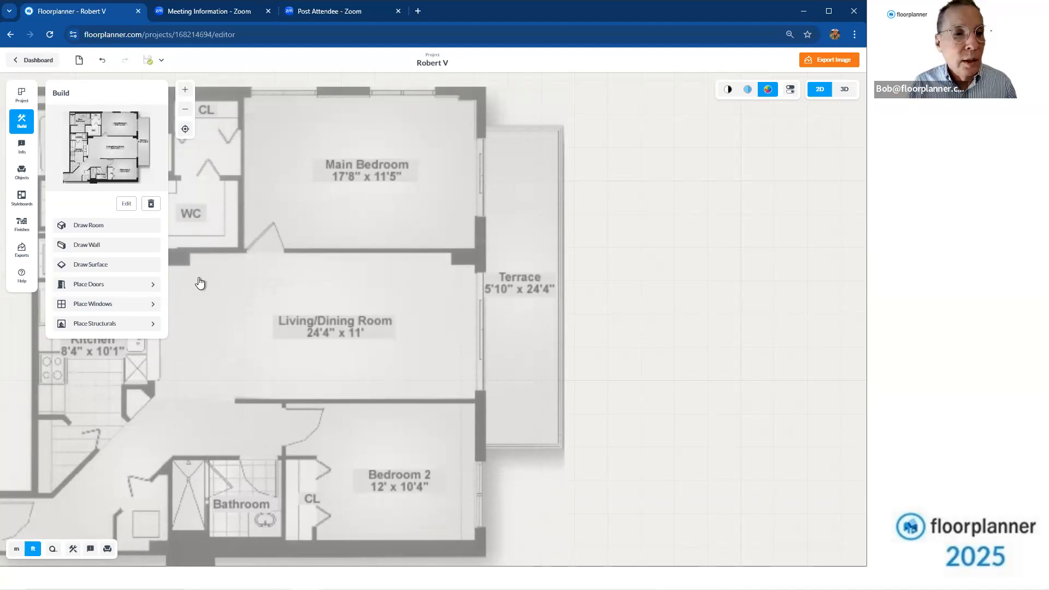
pyautogui.click(127, 207)
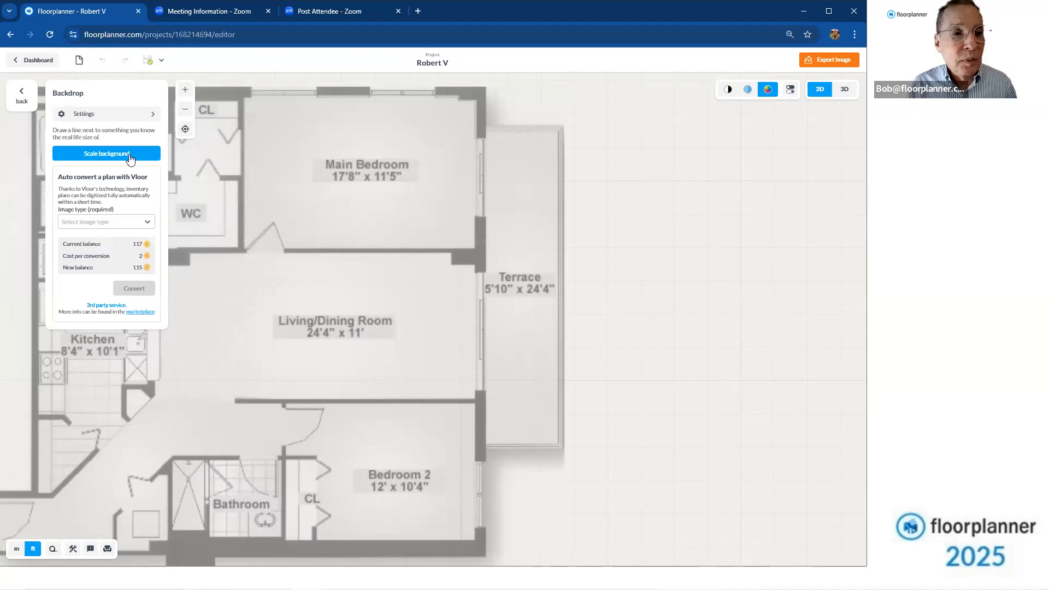
pyautogui.click(130, 157)
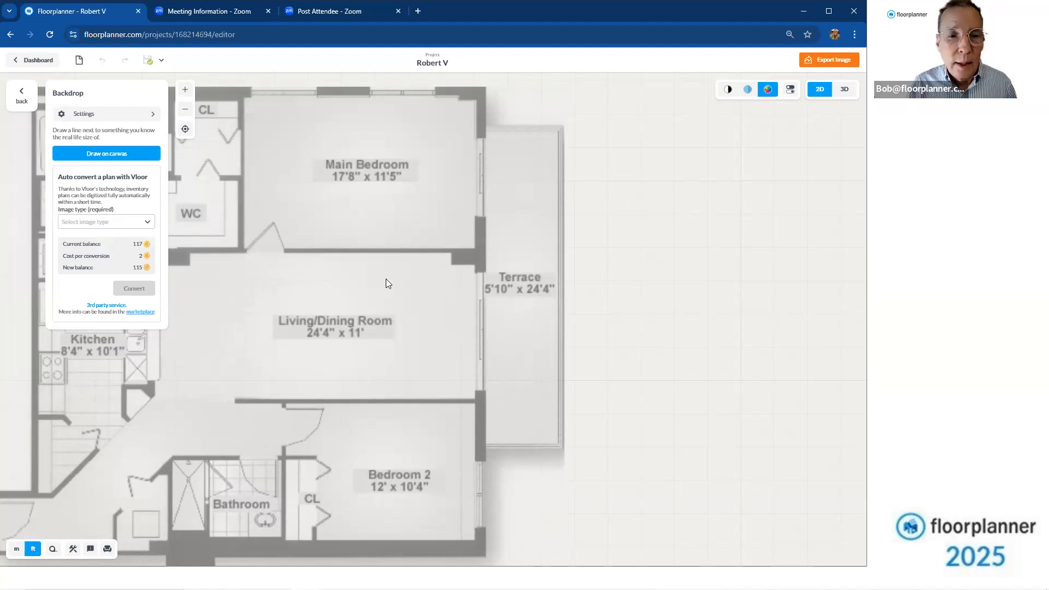
pyautogui.scroll(2, 387, 278)
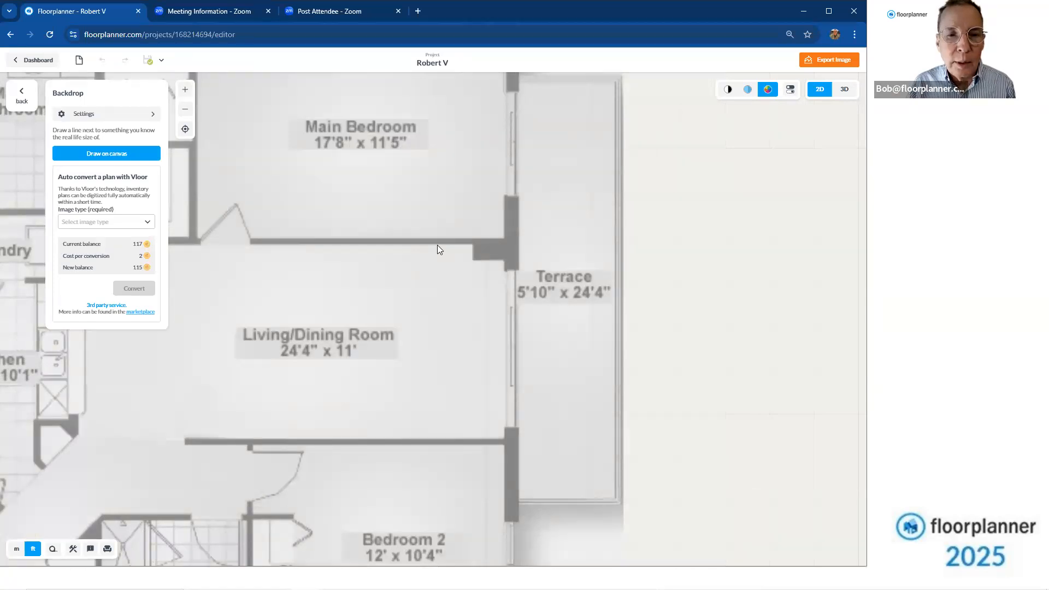
pyautogui.moveTo(436, 245)
pyautogui.mouseDown()
pyautogui.moveTo(479, 315)
pyautogui.moveTo(475, 431)
pyautogui.moveTo(434, 436)
pyautogui.mouseUp()
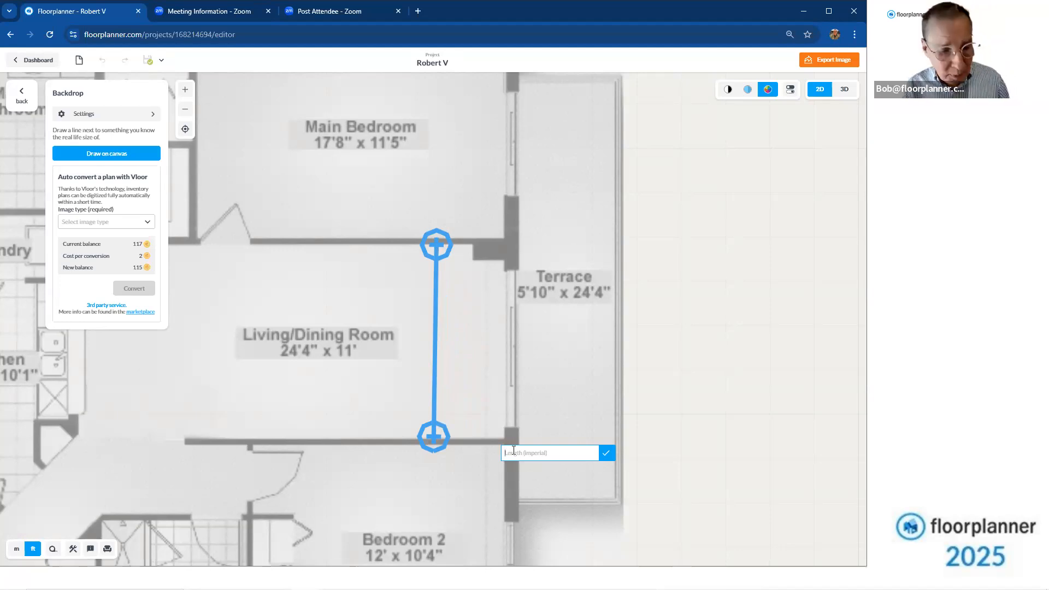
pyautogui.write('11')
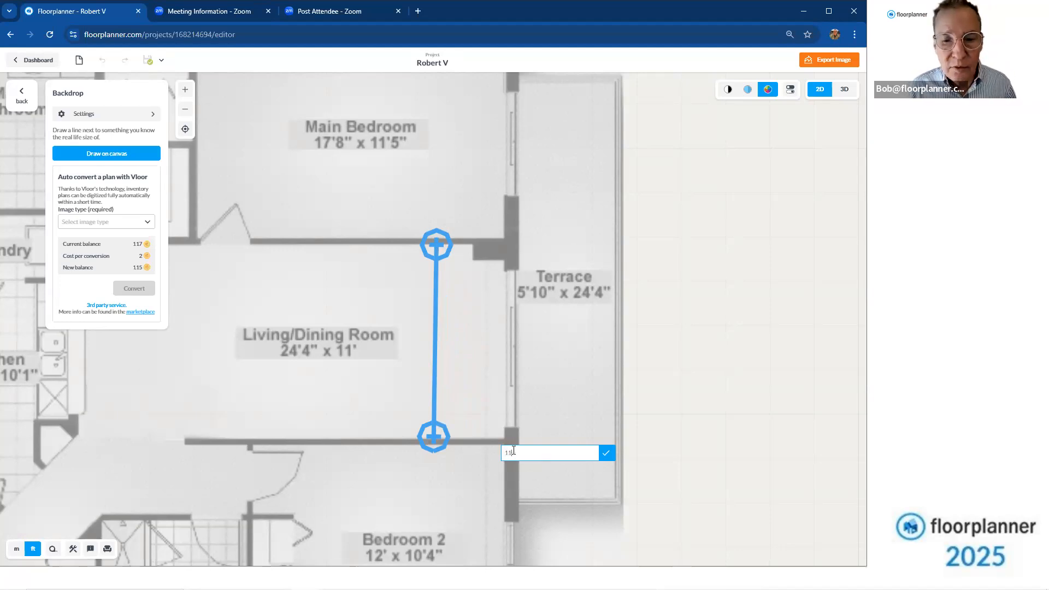
pyautogui.press('Return')
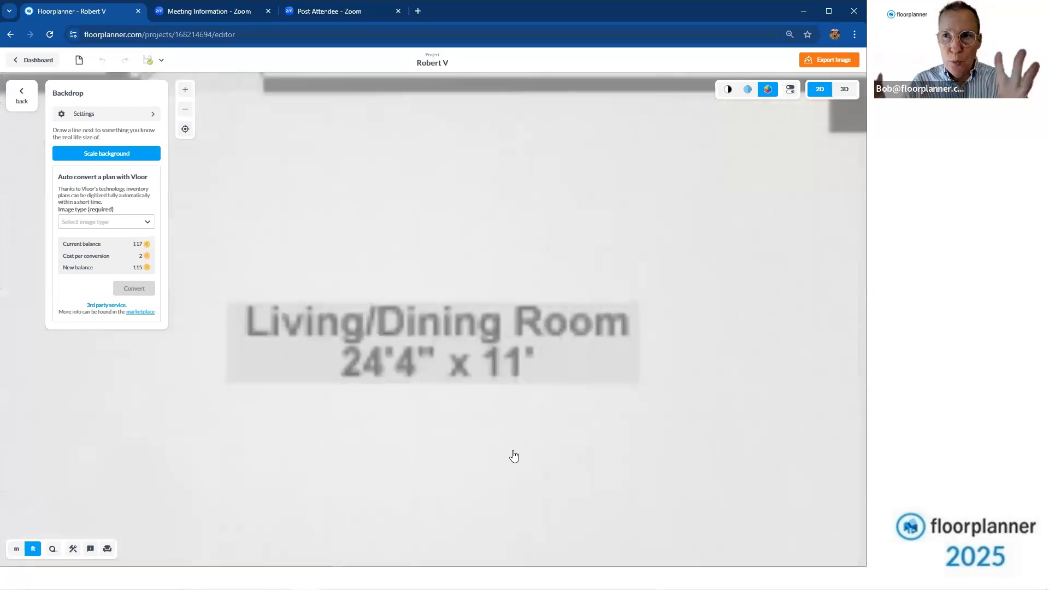
pyautogui.scroll(-5, 569, 361)
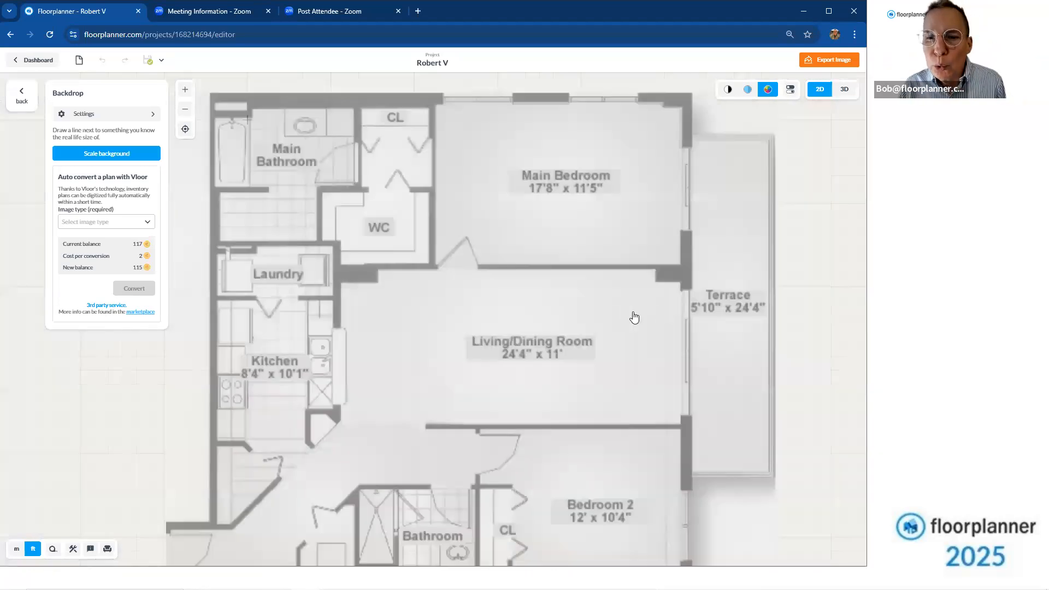
pyautogui.scroll(-3, 656, 310)
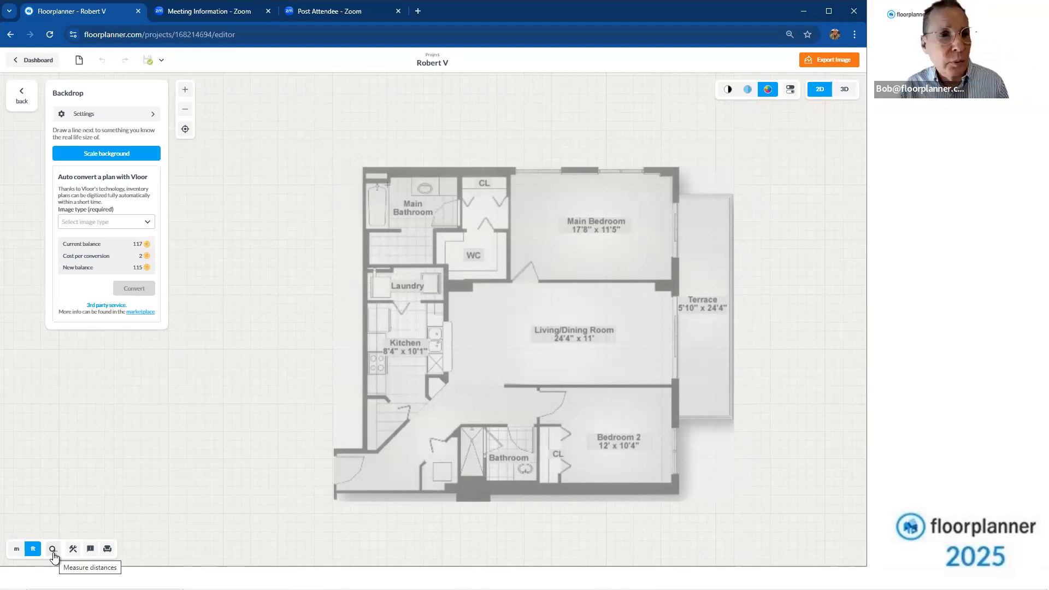
pyautogui.scroll(1, 768, 350)
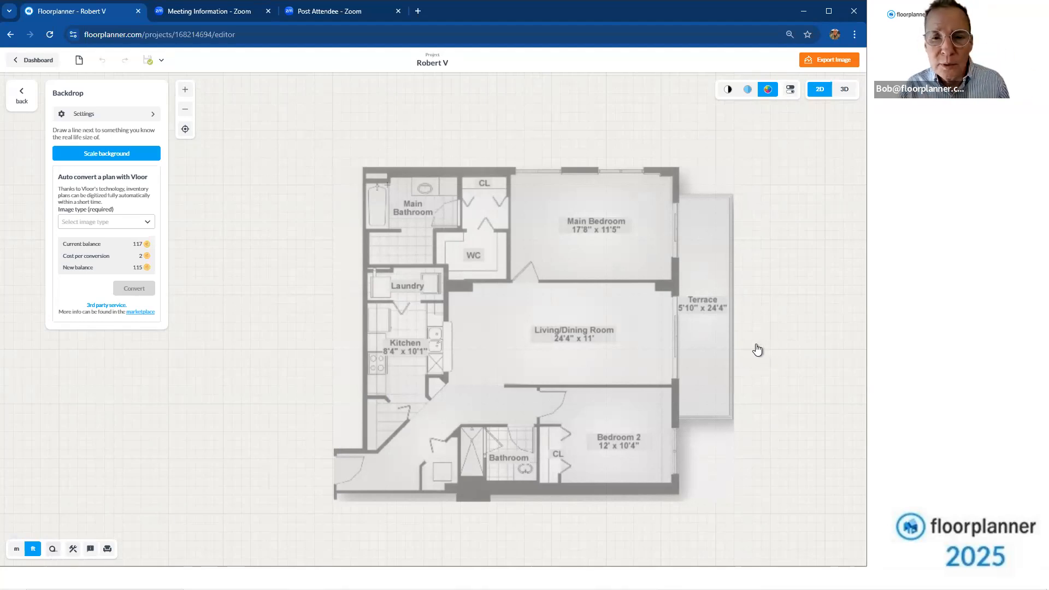
pyautogui.click(21, 94)
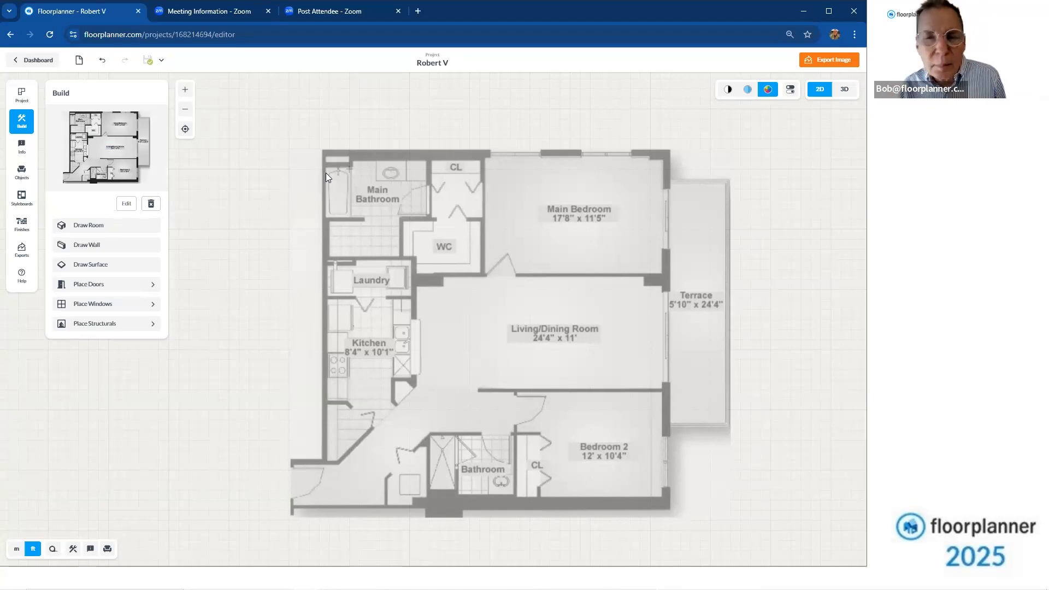
# Search the object library for sofa and place the Quinn Sofa near the upper wall of the Living/Dining Room
pyautogui.click(21, 172)
pyautogui.click(100, 140)
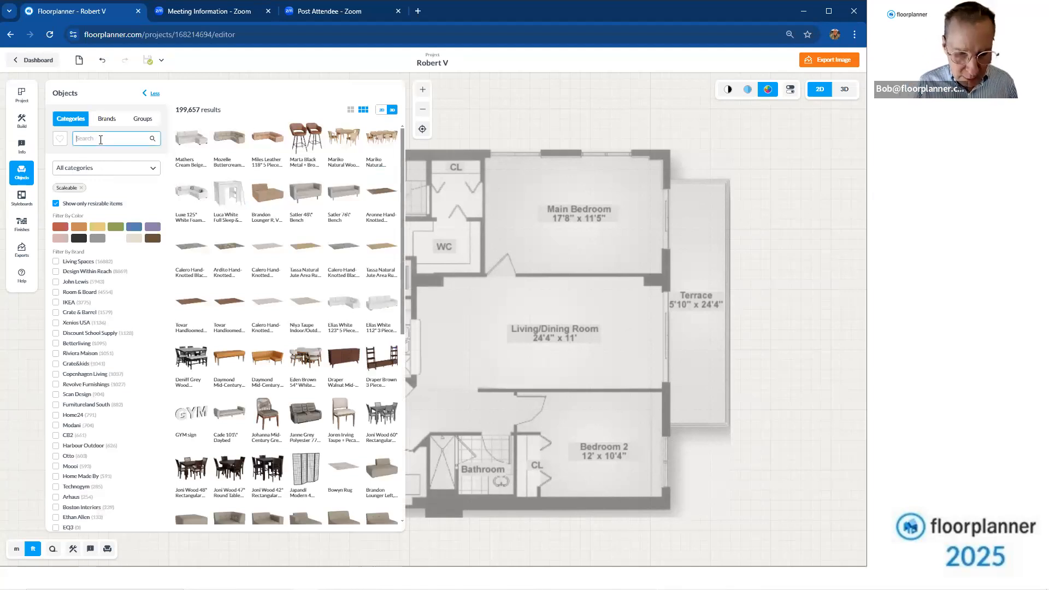
pyautogui.write('sofa')
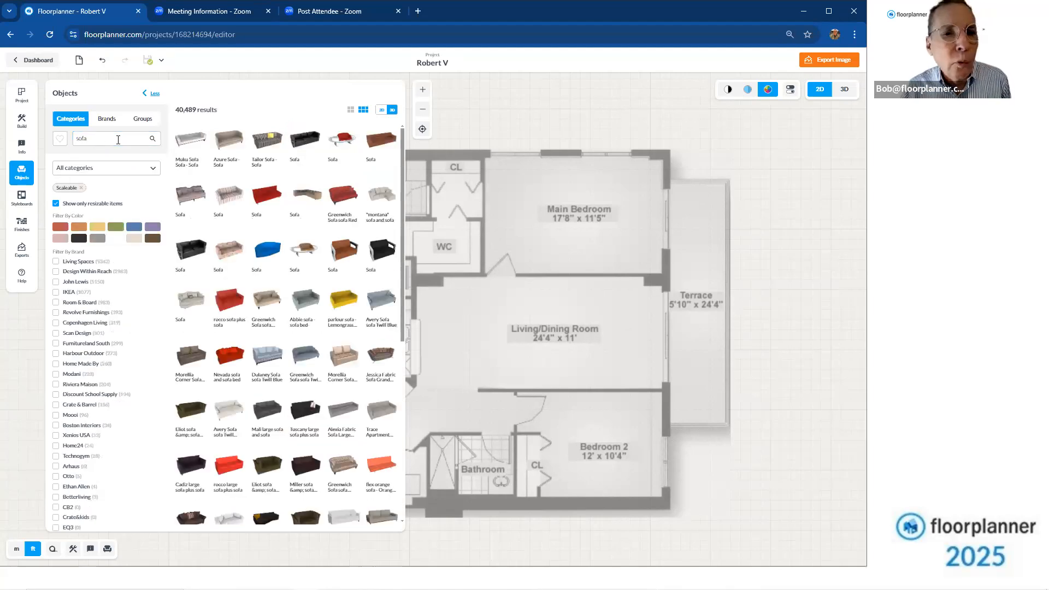
pyautogui.scroll(-2, 330, 220)
pyautogui.scroll(-4, 330, 220)
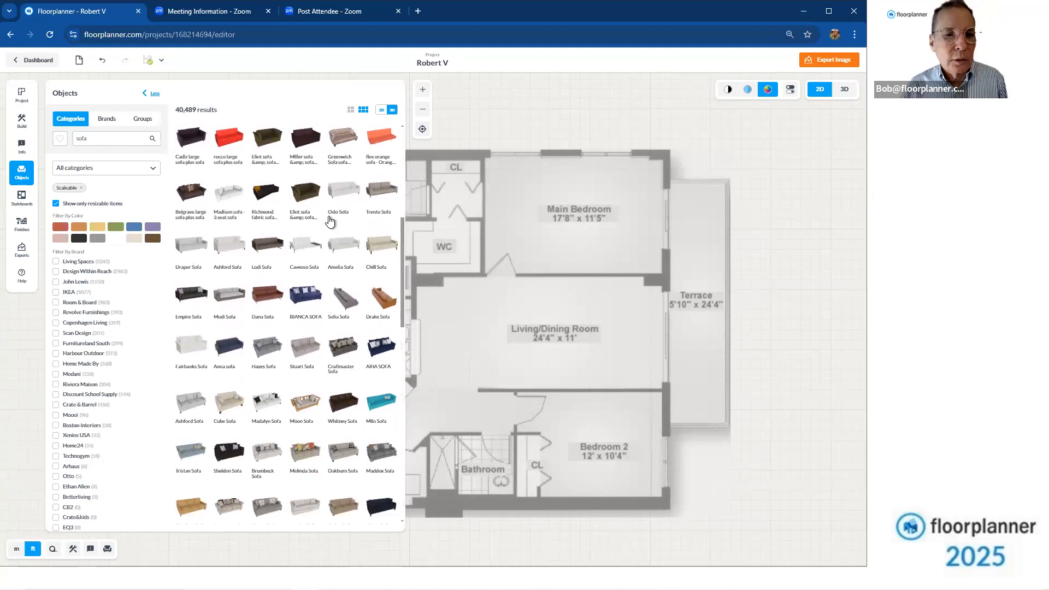
pyautogui.scroll(-1, 354, 280)
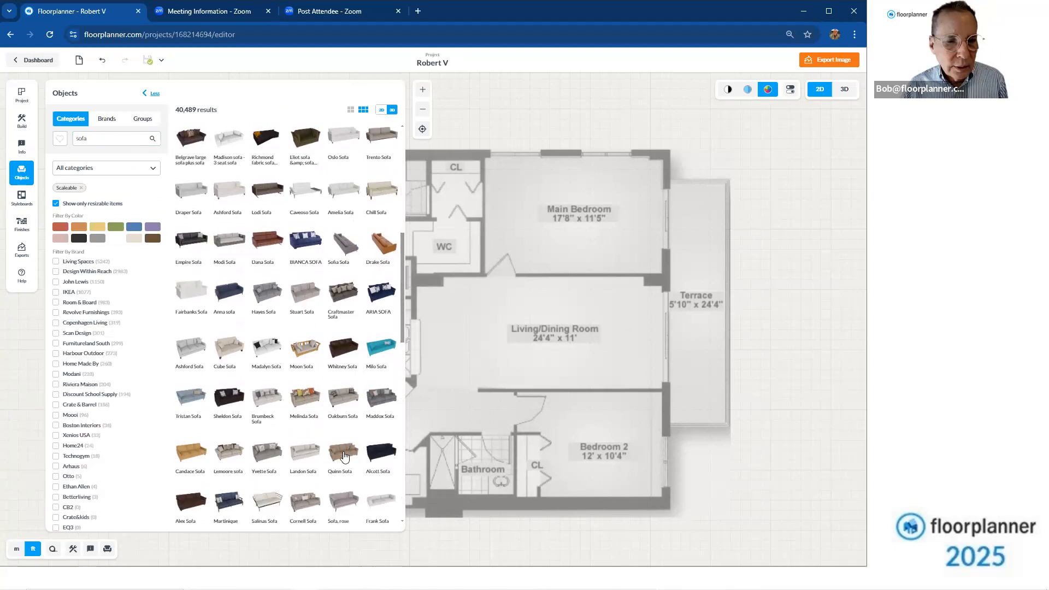
pyautogui.moveTo(361, 452); pyautogui.dragTo(581, 294)
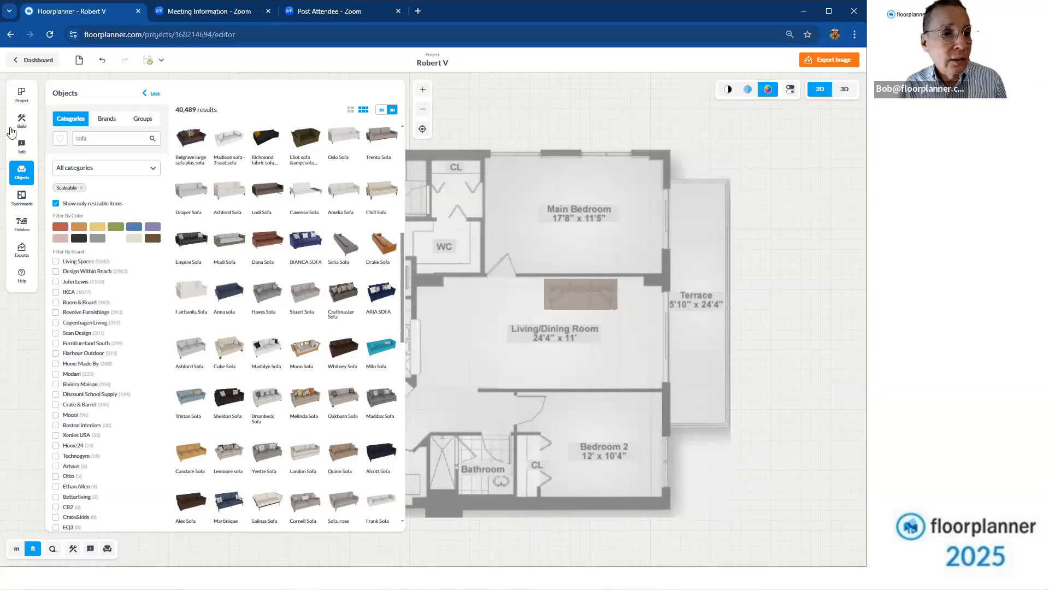
pyautogui.click(21, 178)
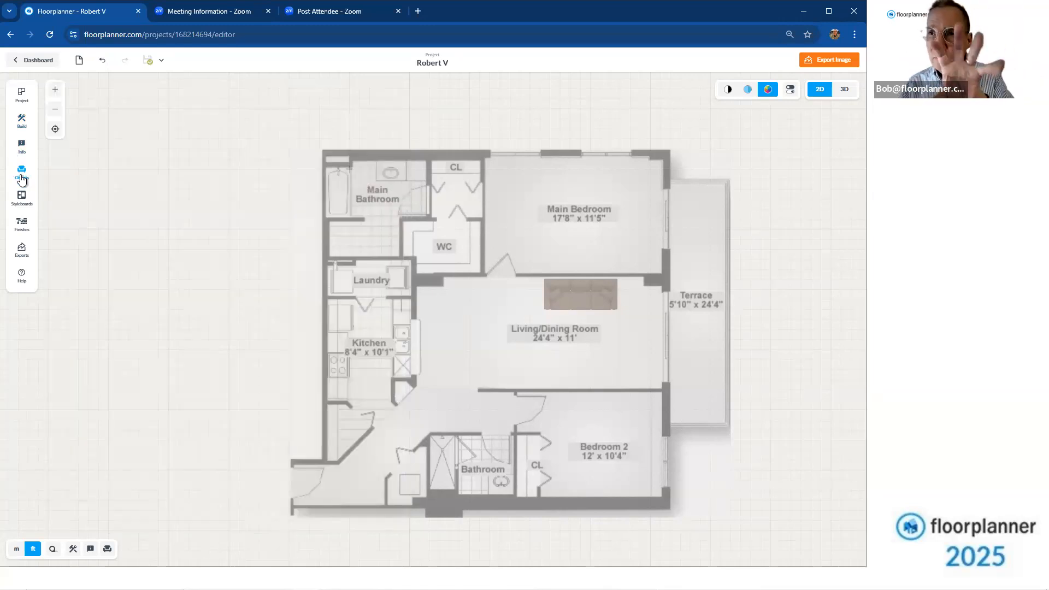
# Set the Quinn Sofa's width to 82" and length to 36", and move it slightly closer to the Main Bedroom wall
pyautogui.scroll(2, 646, 312)
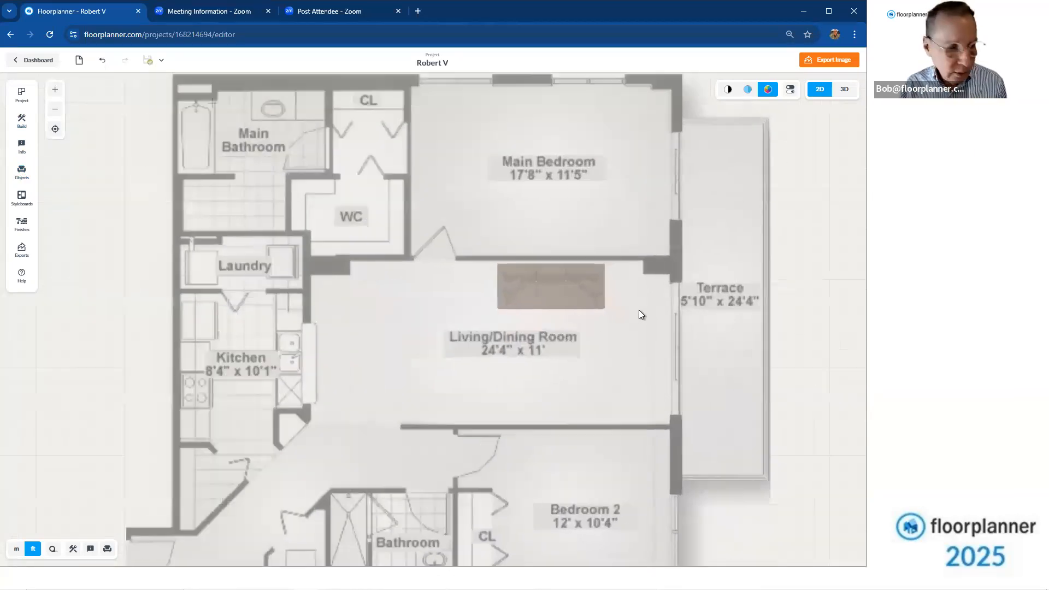
pyautogui.scroll(2, 619, 301)
pyautogui.scroll(-2, 619, 301)
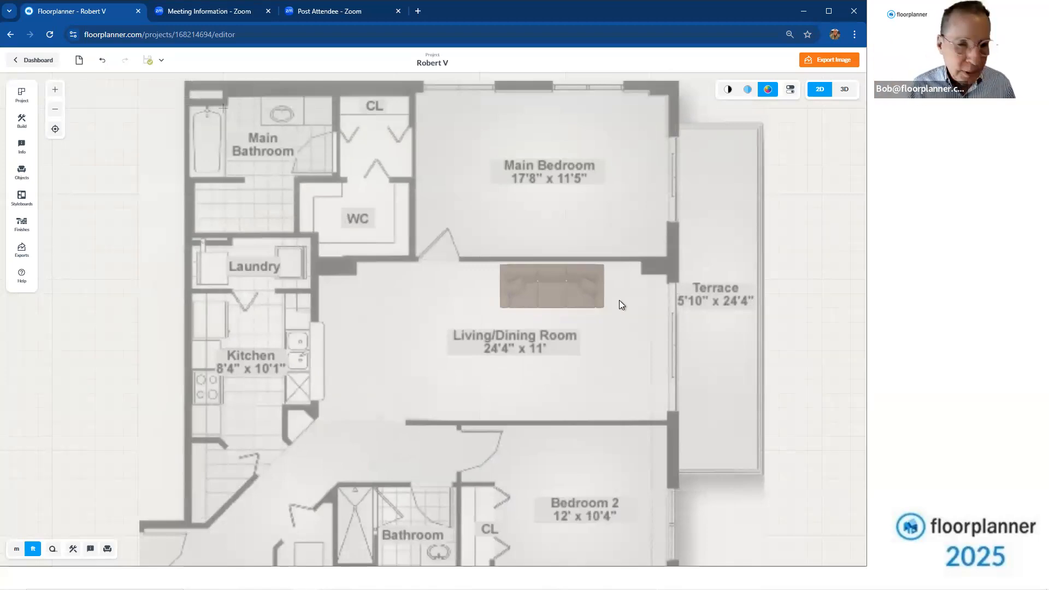
pyautogui.click(547, 289)
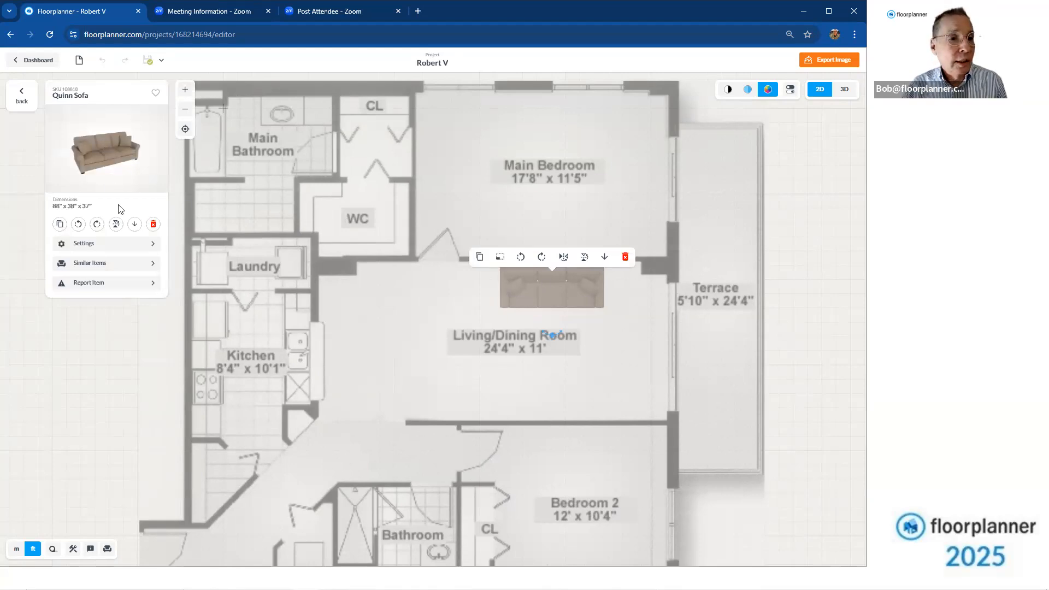
pyautogui.click(126, 245)
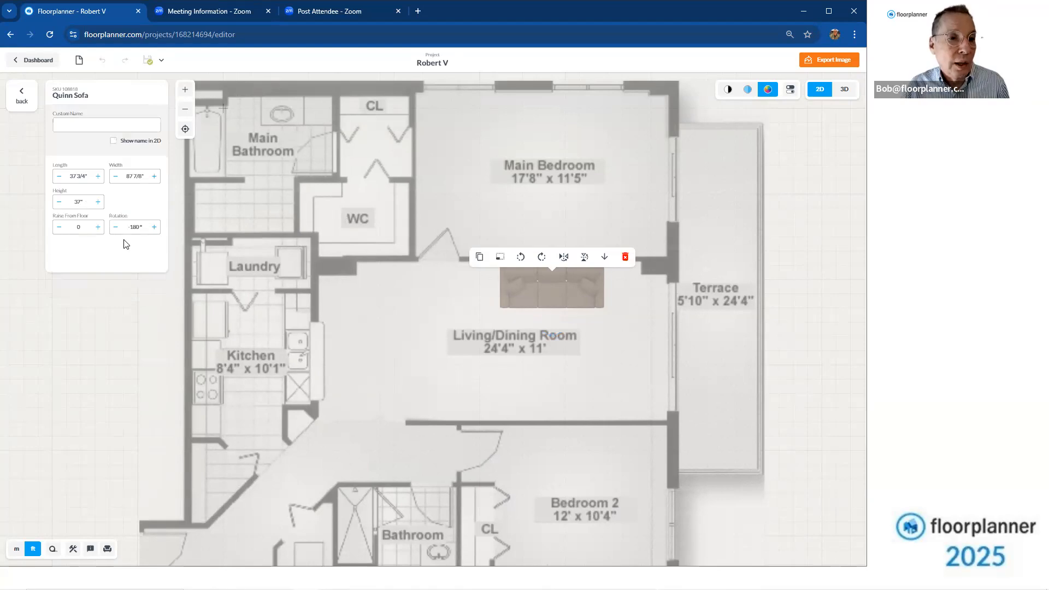
pyautogui.moveTo(124, 178); pyautogui.dragTo(145, 175)
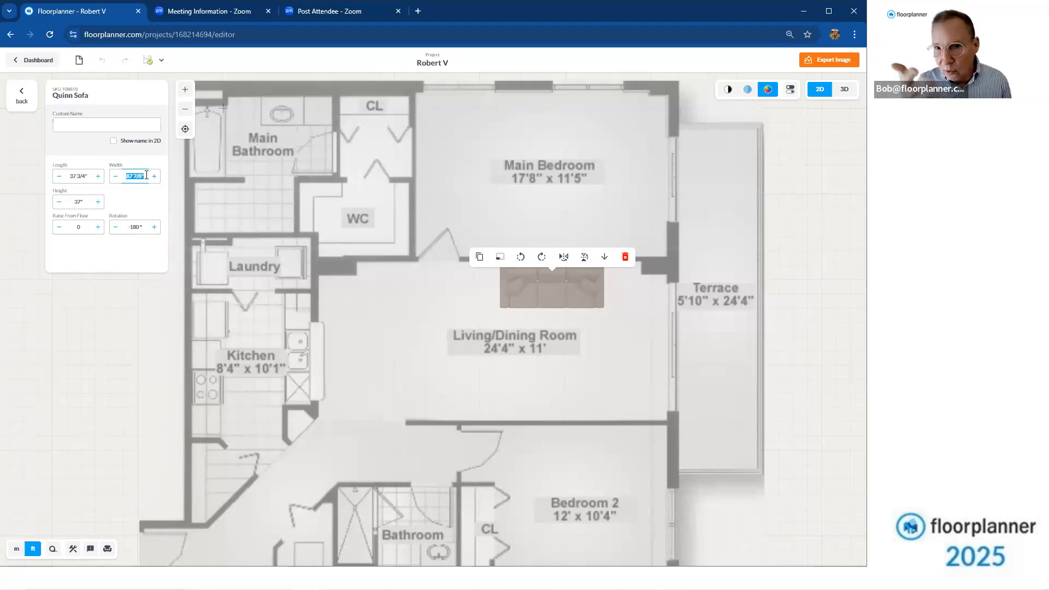
pyautogui.write('82')
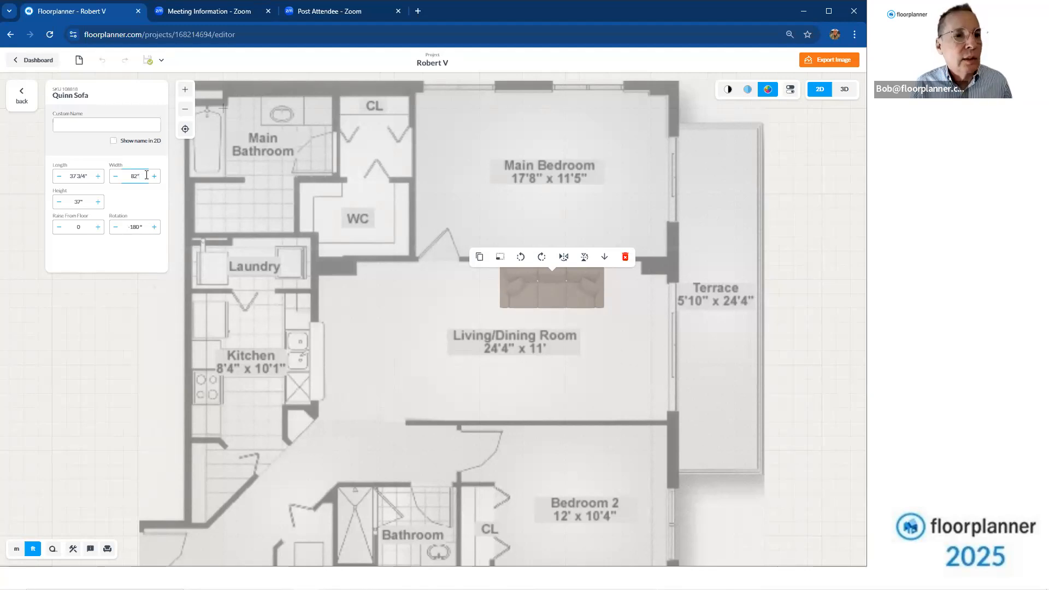
pyautogui.click(67, 178)
pyautogui.moveTo(68, 178); pyautogui.dragTo(90, 174)
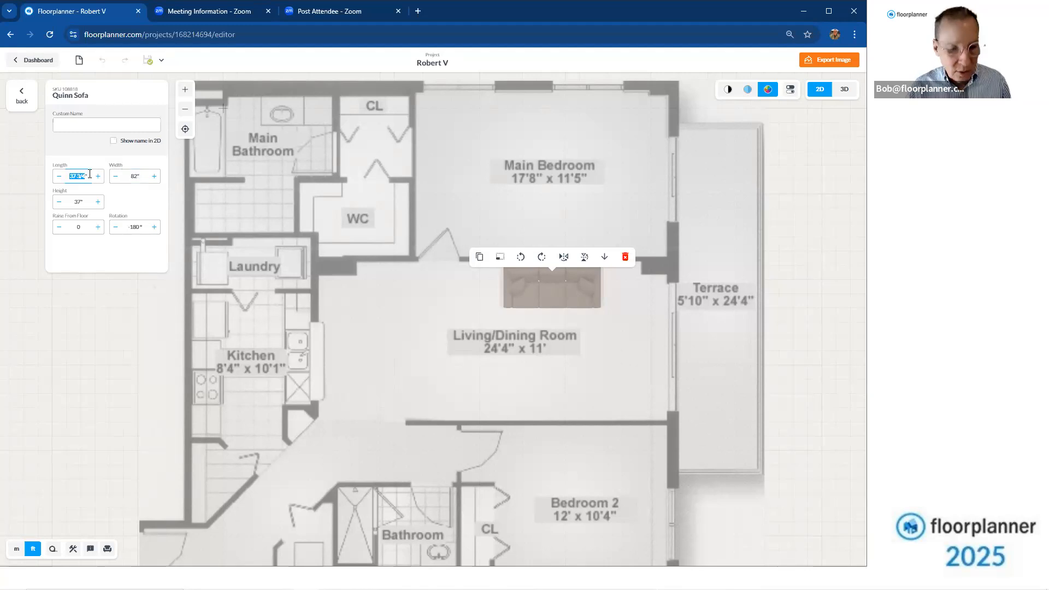
pyautogui.write('36')
pyautogui.press('Return')
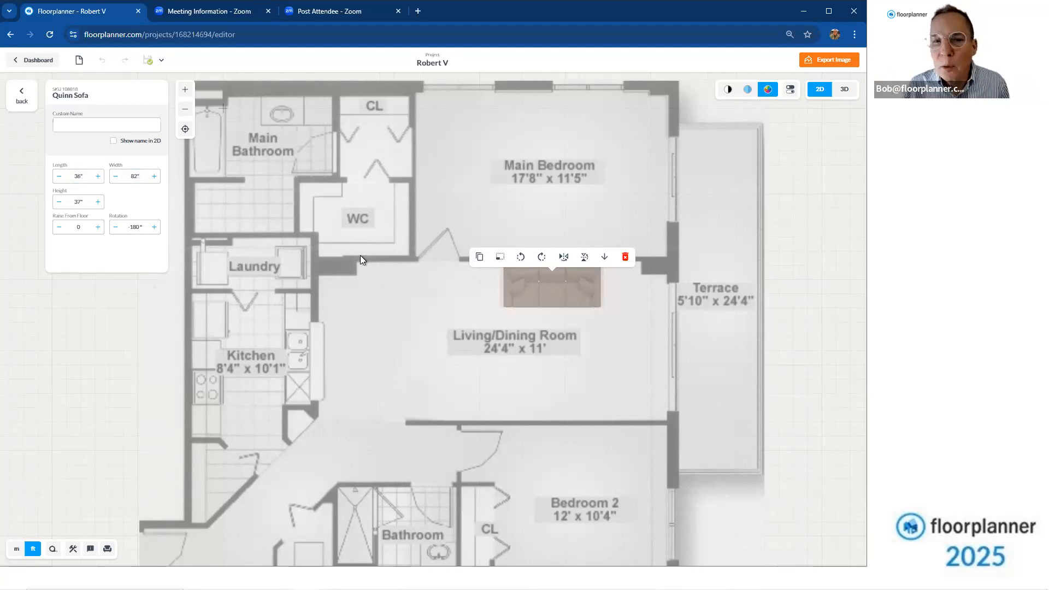
pyautogui.click(503, 346)
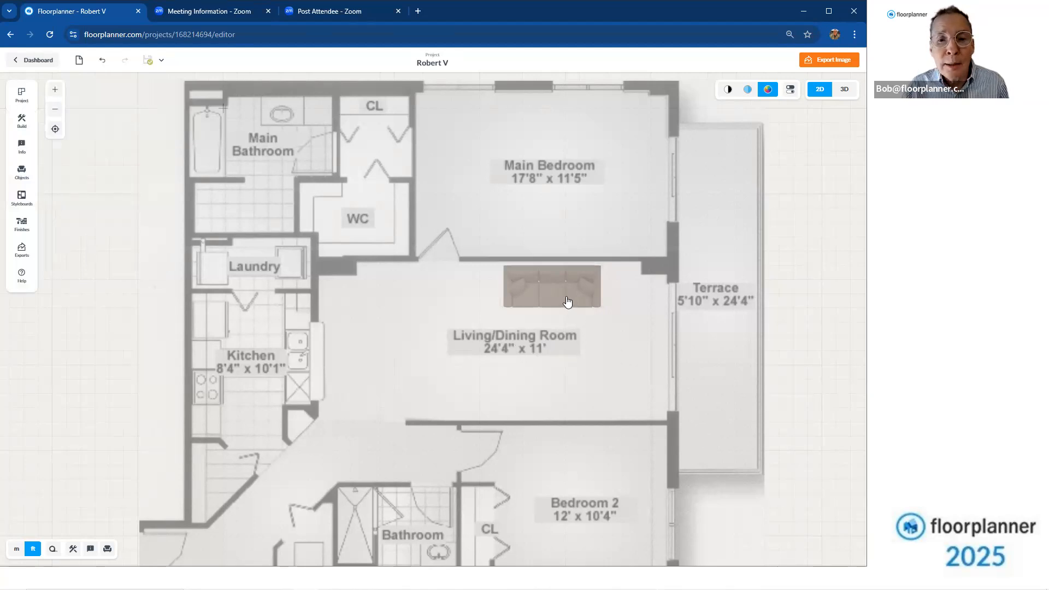
pyautogui.moveTo(567, 296); pyautogui.dragTo(568, 294)
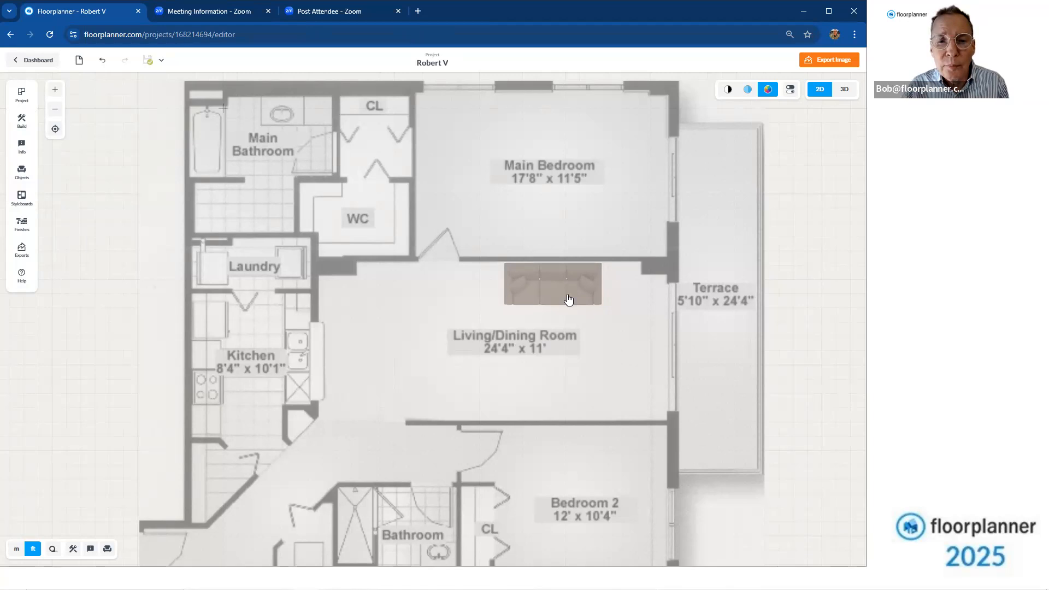
# Try rotating the sofa freely to a diagonal angle and undo the rotation
pyautogui.scroll(2, 566, 305)
pyautogui.click(562, 298)
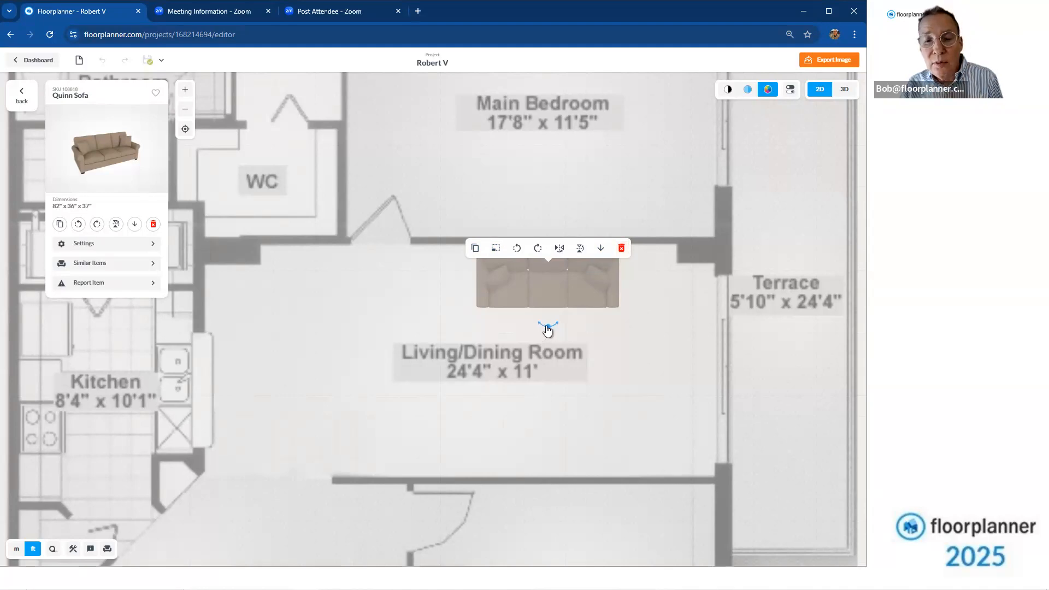
pyautogui.moveTo(554, 329); pyautogui.dragTo(513, 330)
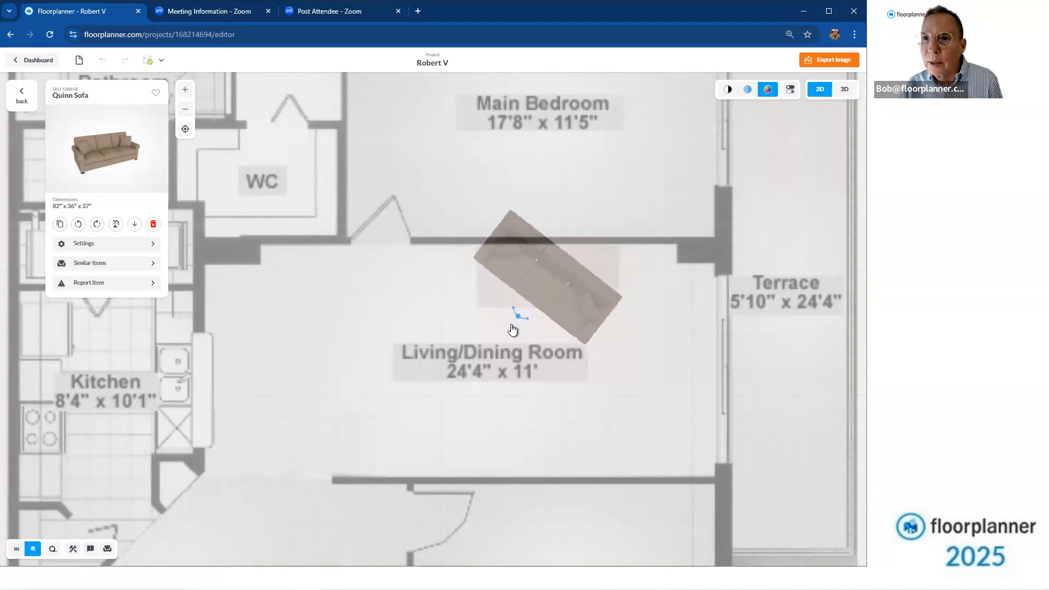
pyautogui.click(421, 326)
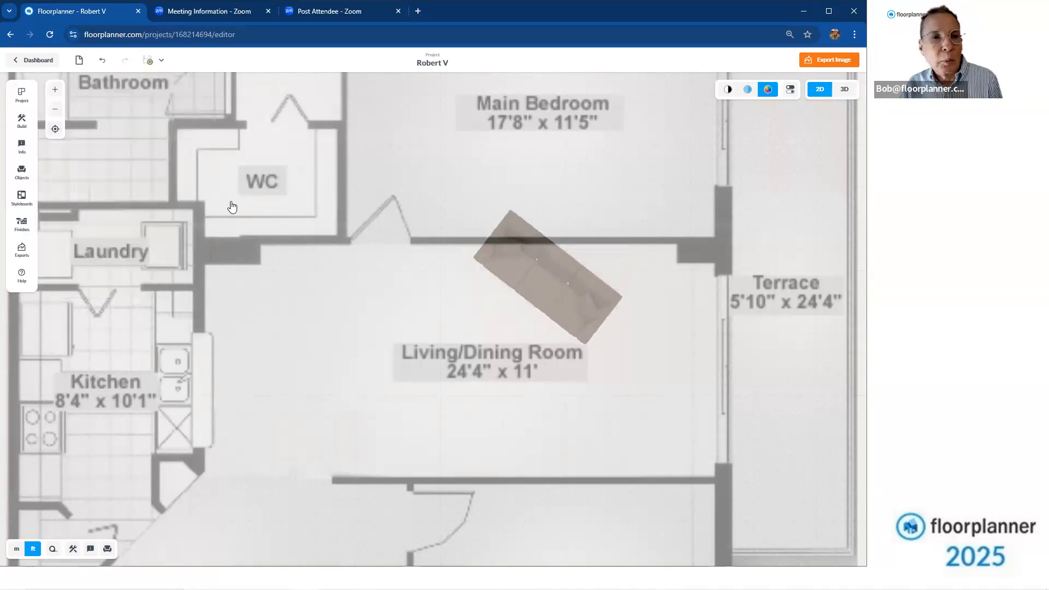
pyautogui.click(102, 61)
# Duplicate the sofa and place the copy, turned 180 degrees, against the wall shared with Bedroom 2, facing the first sofa
pyautogui.click(587, 282)
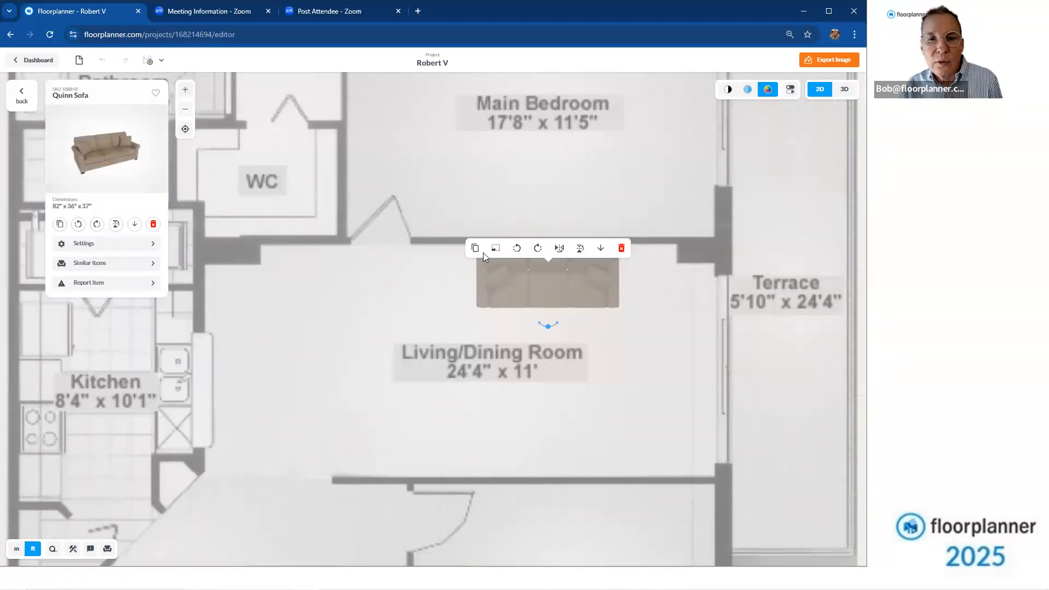
pyautogui.click(475, 248)
pyautogui.click(533, 270)
pyautogui.click(533, 270)
pyautogui.moveTo(586, 301); pyautogui.dragTo(560, 446)
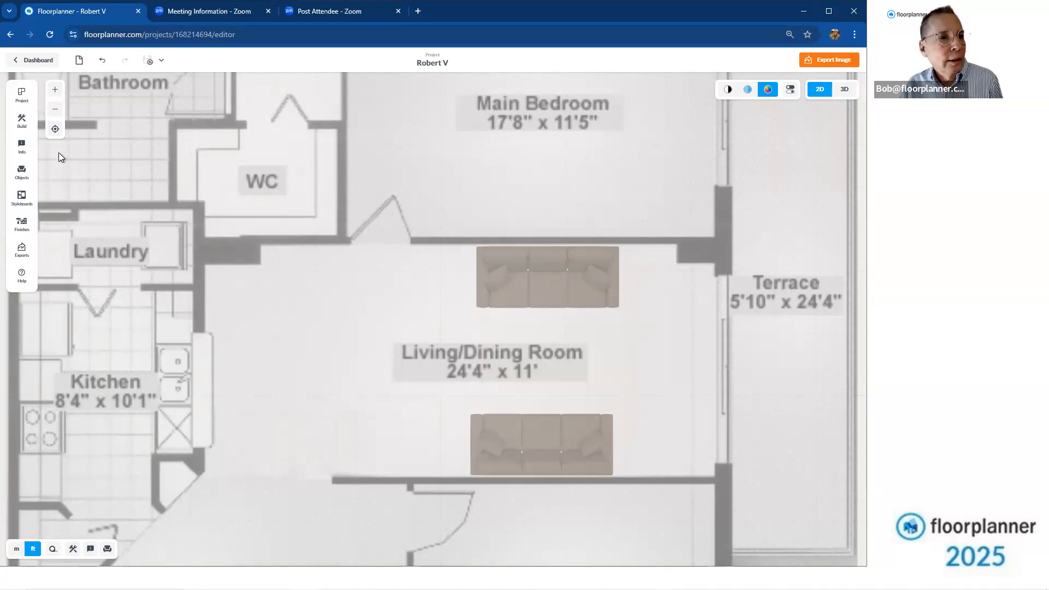
# Search the object library for coffee table, place the round slatted one between the two sofas, and duplicate it alongside
pyautogui.click(22, 171)
pyautogui.moveTo(94, 139); pyautogui.dragTo(70, 140)
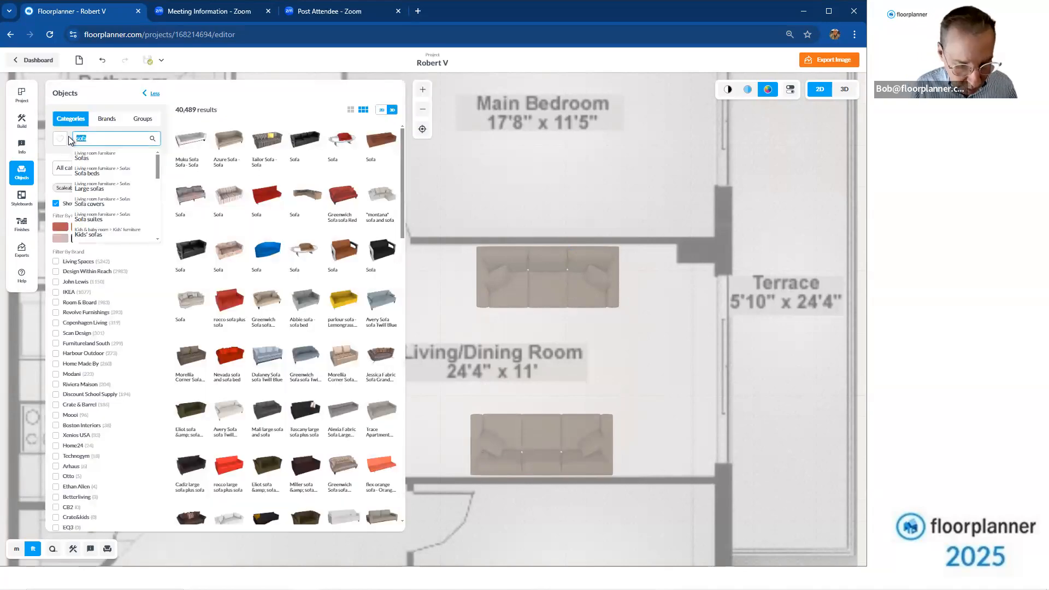
pyautogui.write('co')
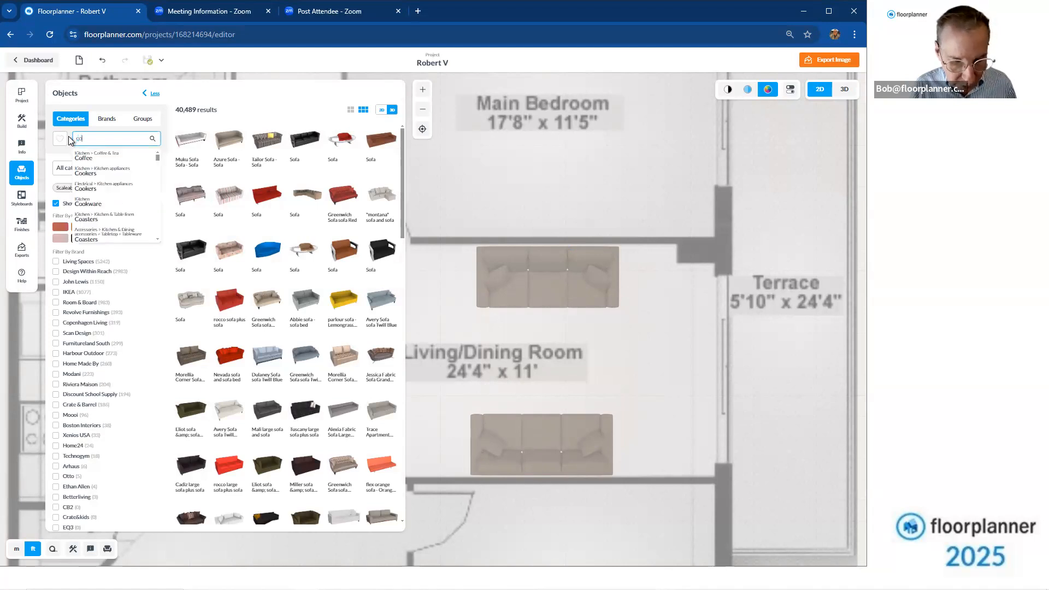
pyautogui.write('ffee table')
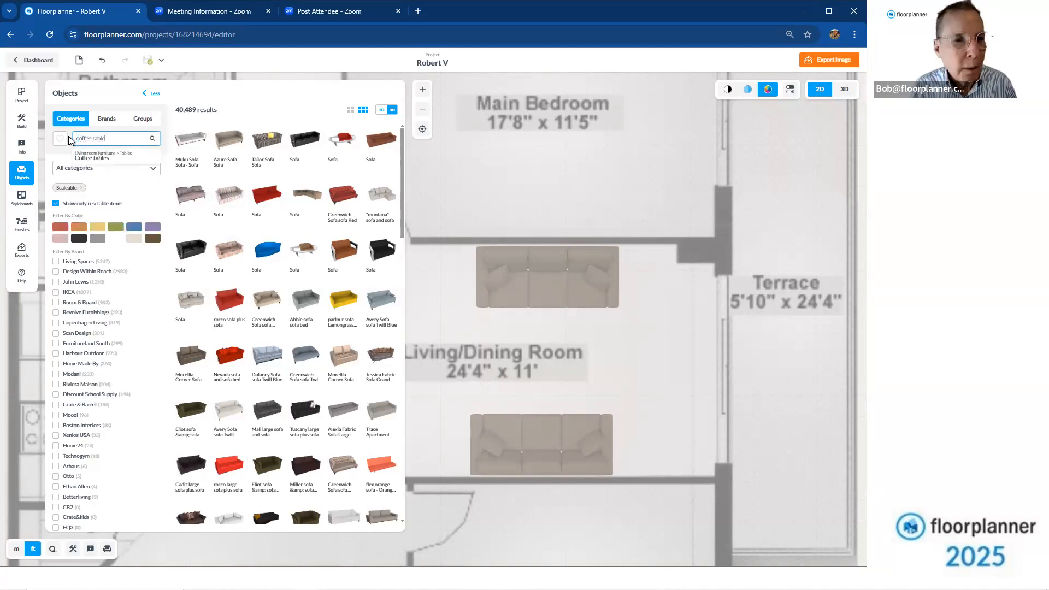
pyautogui.press('Return')
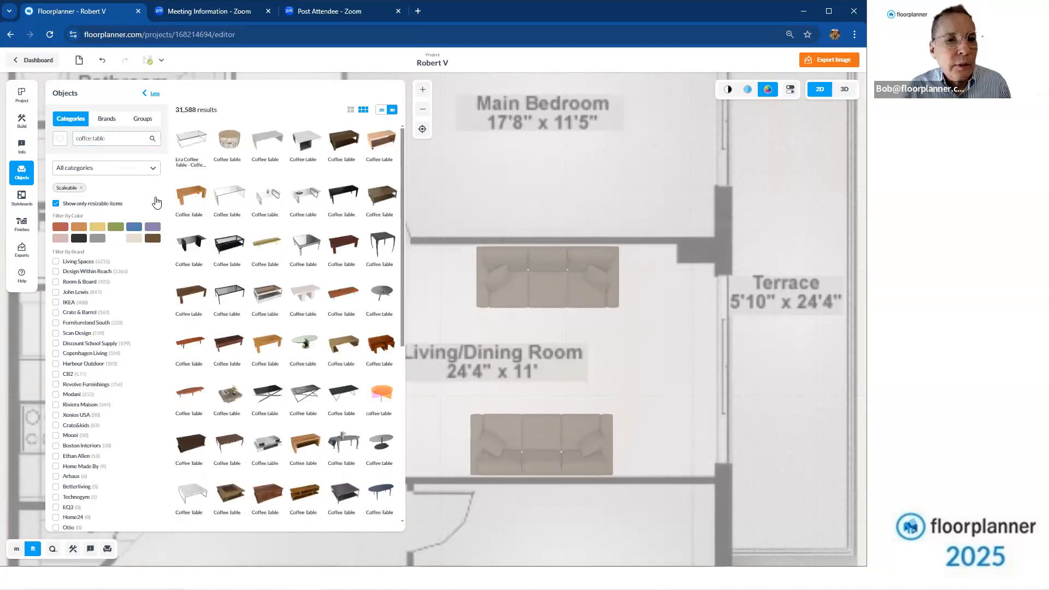
pyautogui.moveTo(228, 141); pyautogui.dragTo(575, 362)
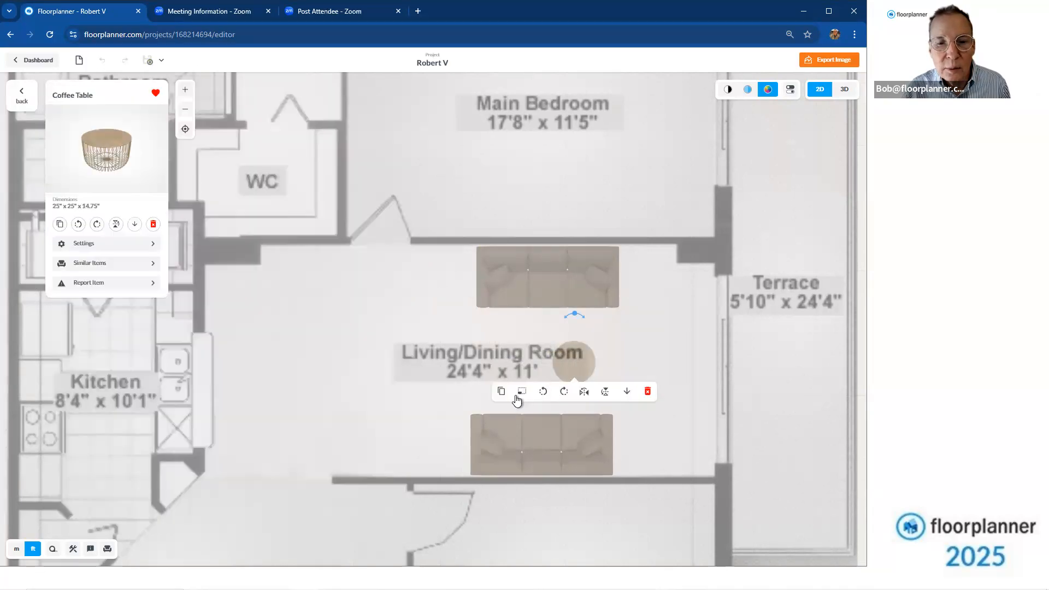
pyautogui.click(502, 391)
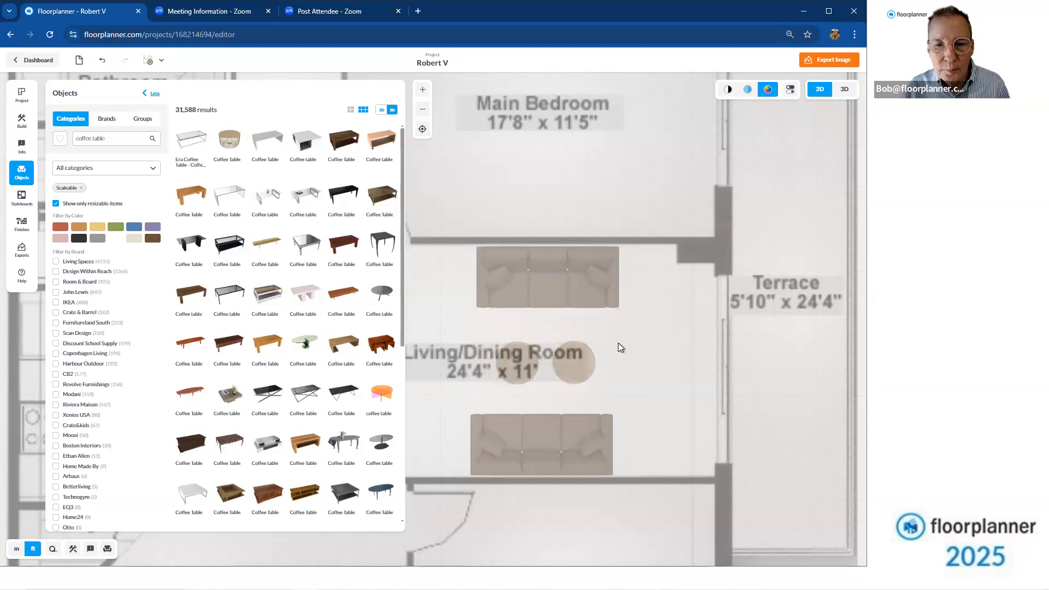
# Search the object library for plants and place the Tropical Plant beside the upper sofa, near the Main Bedroom door
pyautogui.scroll(-2, 618, 347)
pyautogui.tripleClick(90, 139)
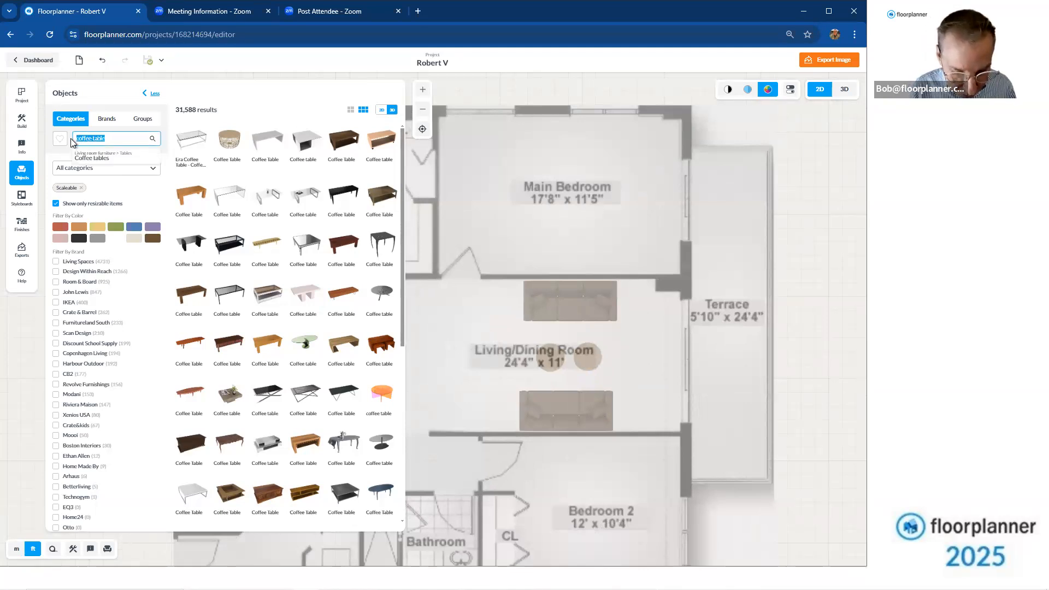
pyautogui.write('plant')
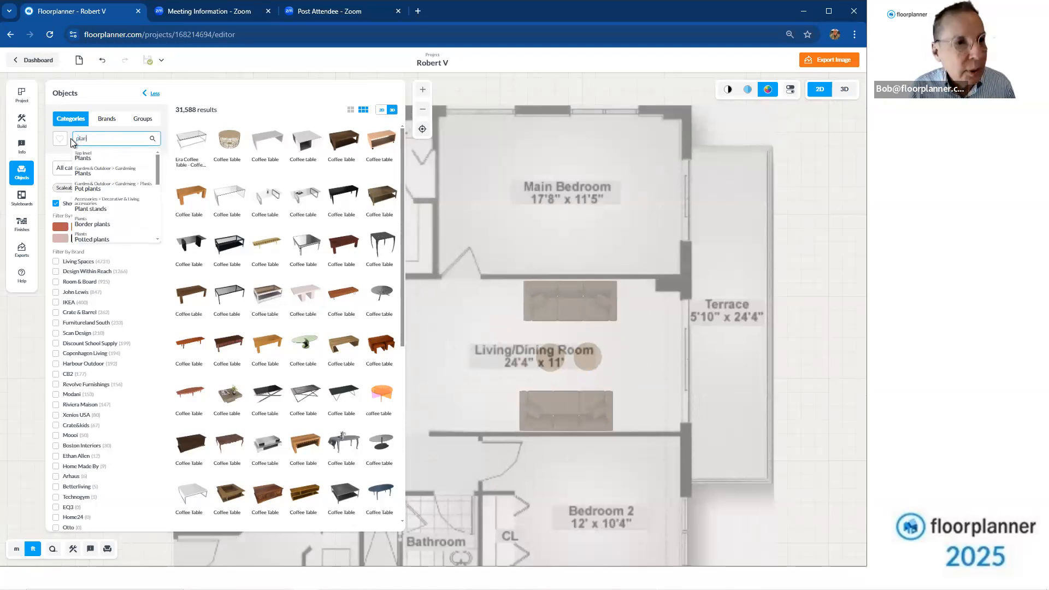
pyautogui.write('s')
pyautogui.press('Return')
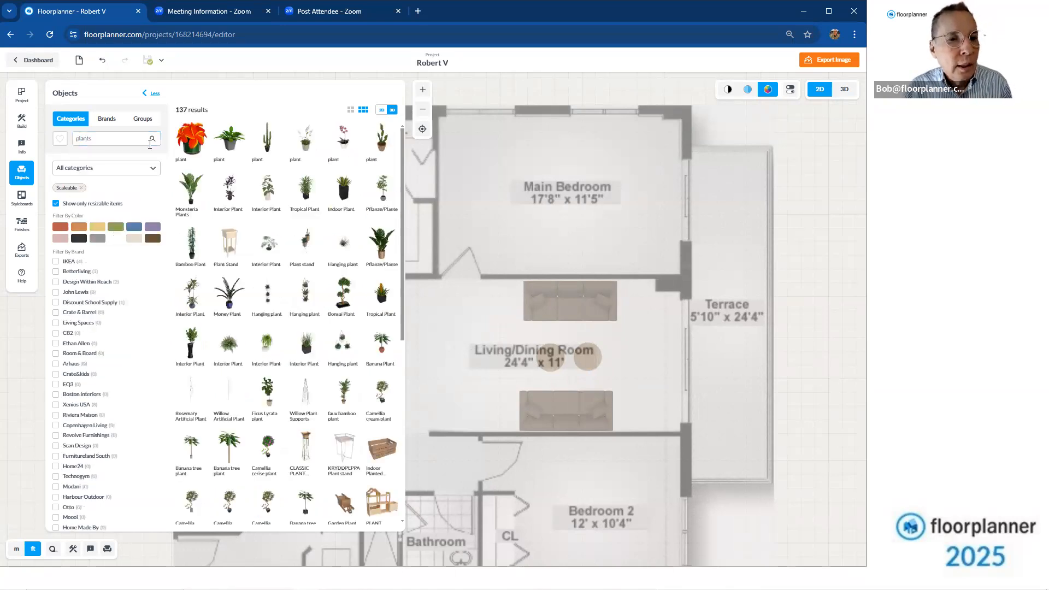
pyautogui.moveTo(316, 191); pyautogui.dragTo(487, 311)
pyautogui.scroll(3, 487, 310)
pyautogui.click(497, 317)
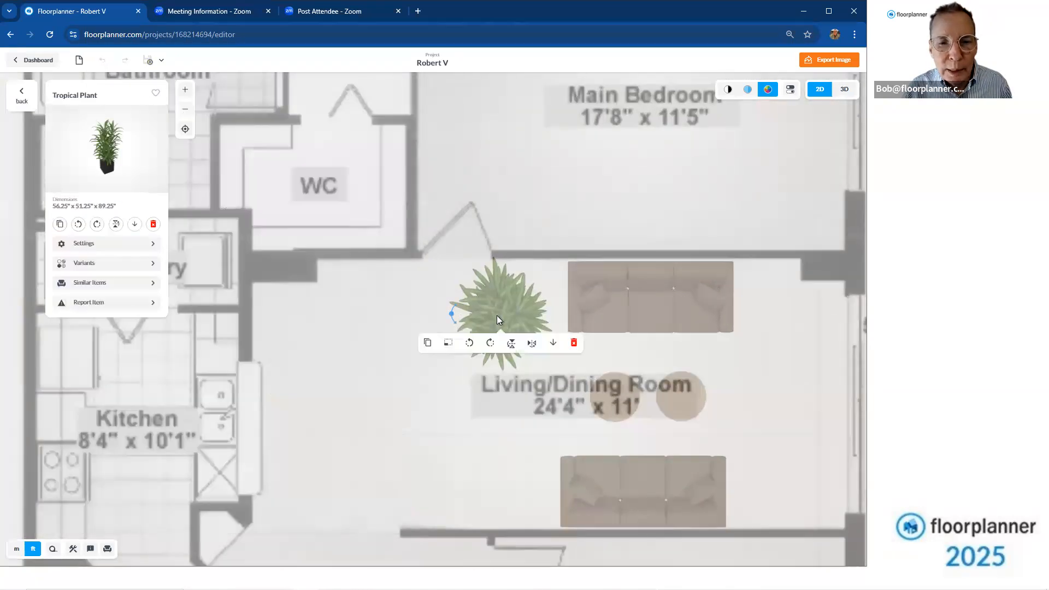
# Resize the Tropical Plant's footprint to about 46" x 42.75"
pyautogui.click(448, 343)
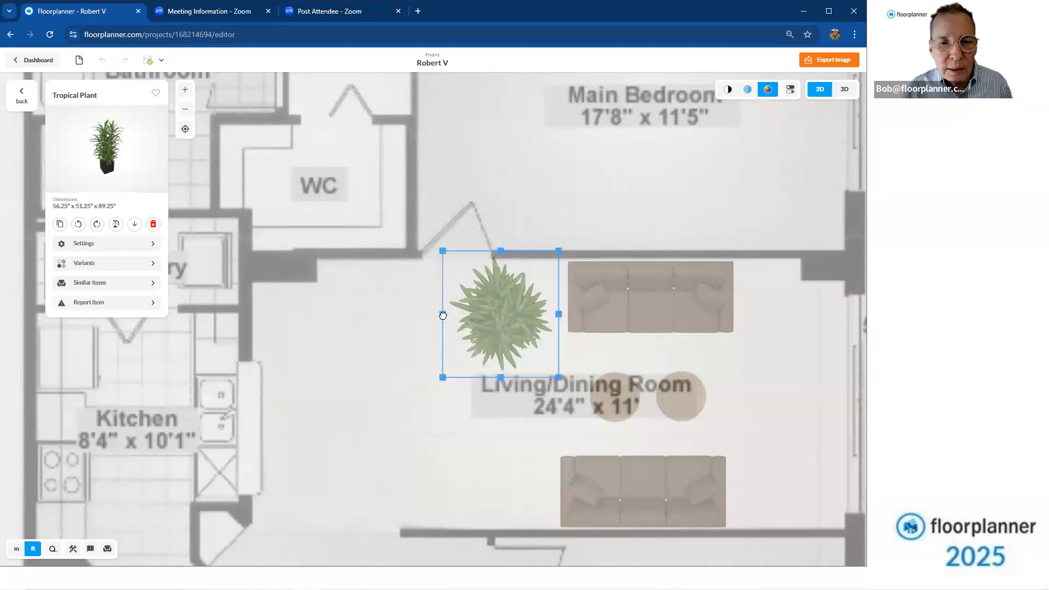
pyautogui.moveTo(450, 316); pyautogui.dragTo(467, 316)
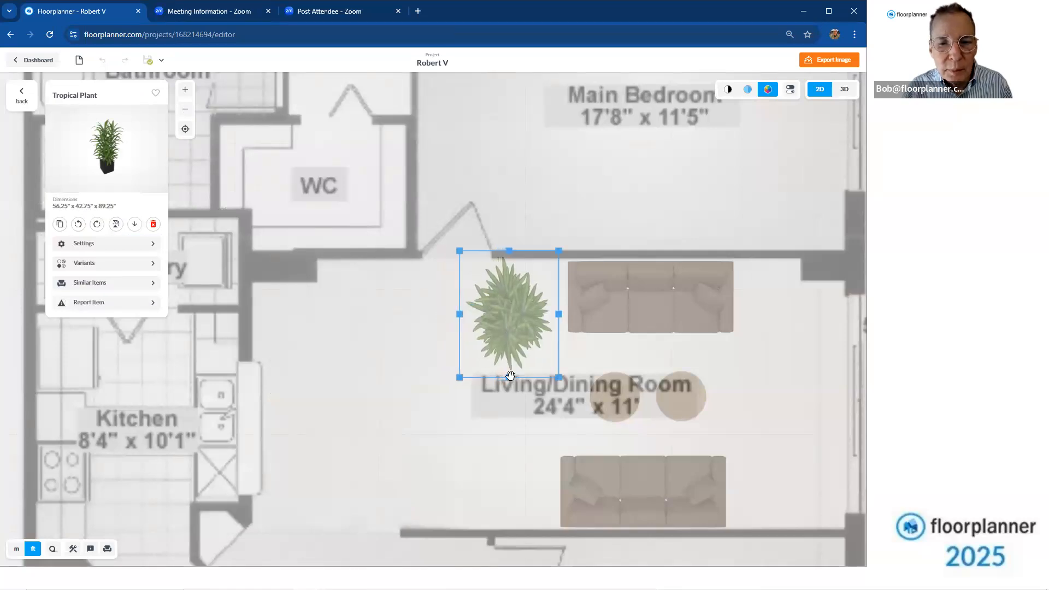
pyautogui.moveTo(509, 378); pyautogui.dragTo(510, 356)
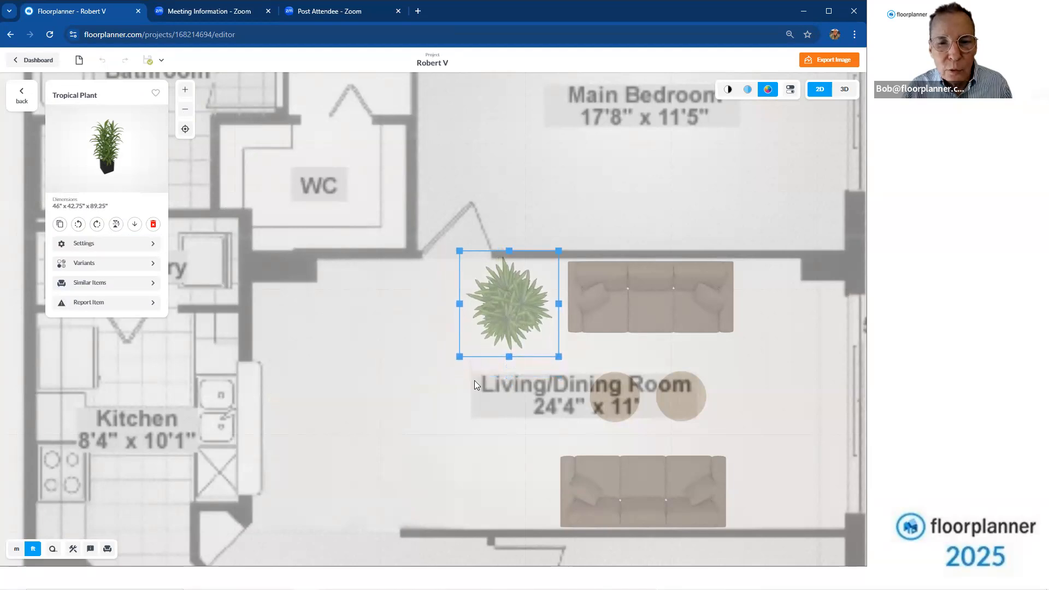
pyautogui.click(440, 388)
# Search the object library for bookcase and place one against the Bedroom 2 wall, beside the lower sofa
pyautogui.scroll(-4, 456, 360)
pyautogui.doubleClick(115, 139)
pyautogui.write('bookcase')
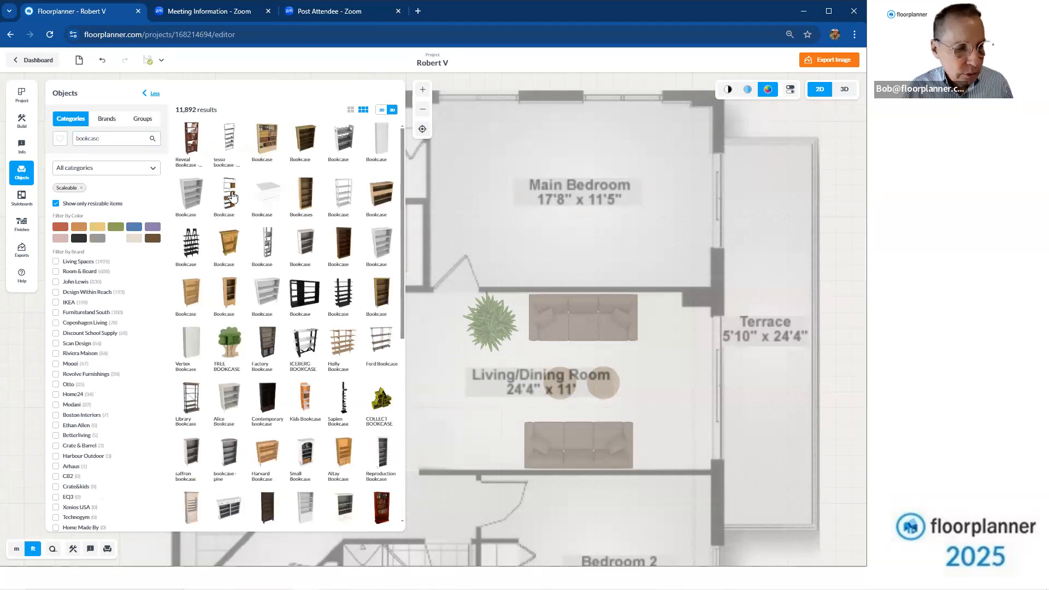
pyautogui.moveTo(389, 313); pyautogui.dragTo(481, 454)
pyautogui.scroll(3, 481, 454)
pyautogui.click(467, 480)
pyautogui.click(486, 451)
pyautogui.moveTo(486, 455); pyautogui.dragTo(509, 457)
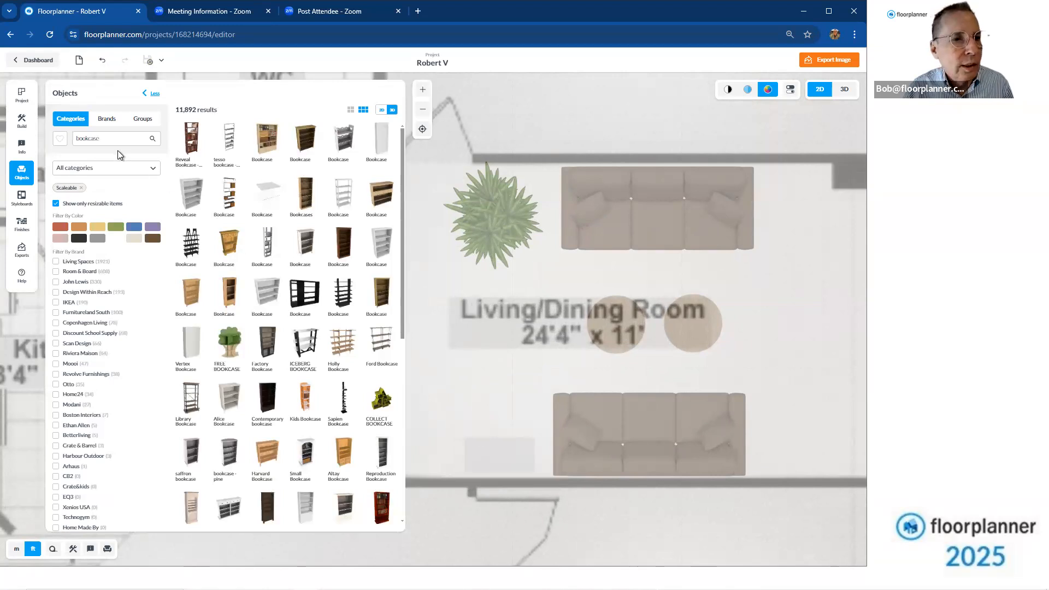
# Search the object library for books, place Books for Wall Shelves on the bookcase, and close the library
pyautogui.moveTo(114, 140); pyautogui.dragTo(67, 143)
pyautogui.write('books')
pyautogui.press('Return')
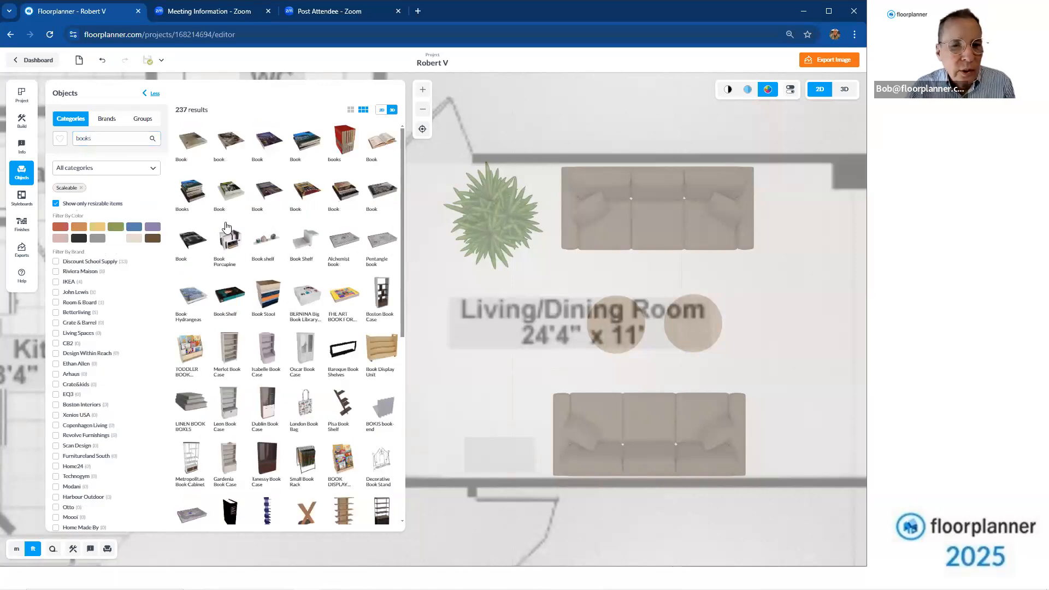
pyautogui.scroll(-3, 251, 218)
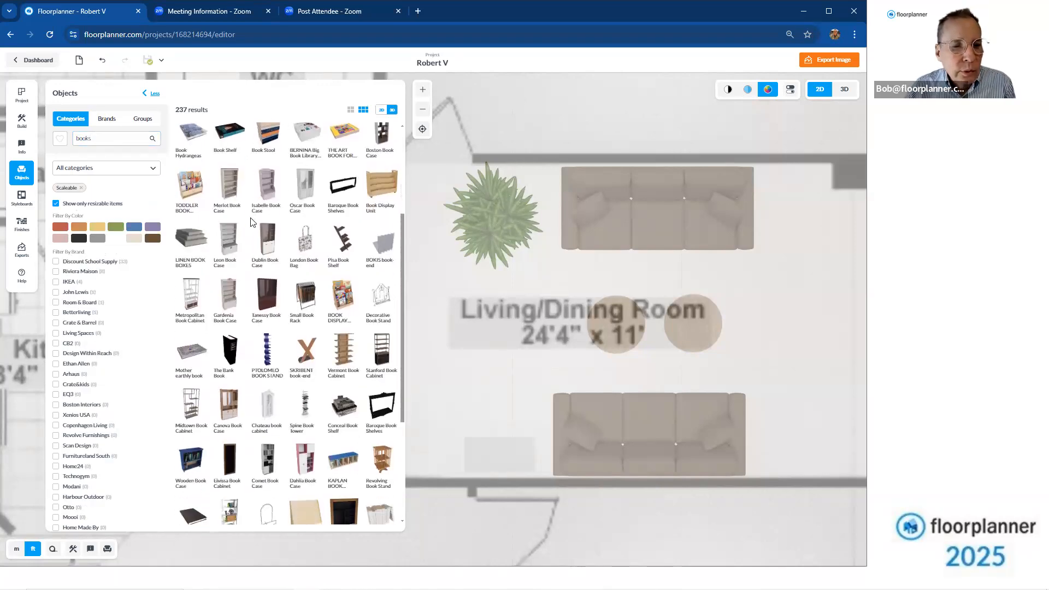
pyautogui.scroll(-3, 251, 221)
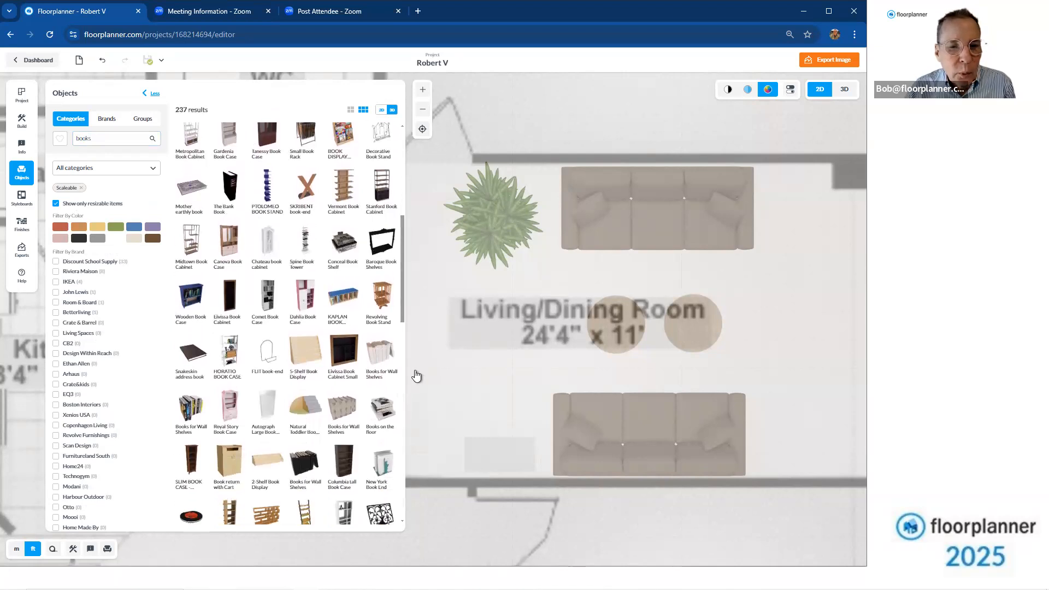
pyautogui.moveTo(381, 360); pyautogui.dragTo(504, 455)
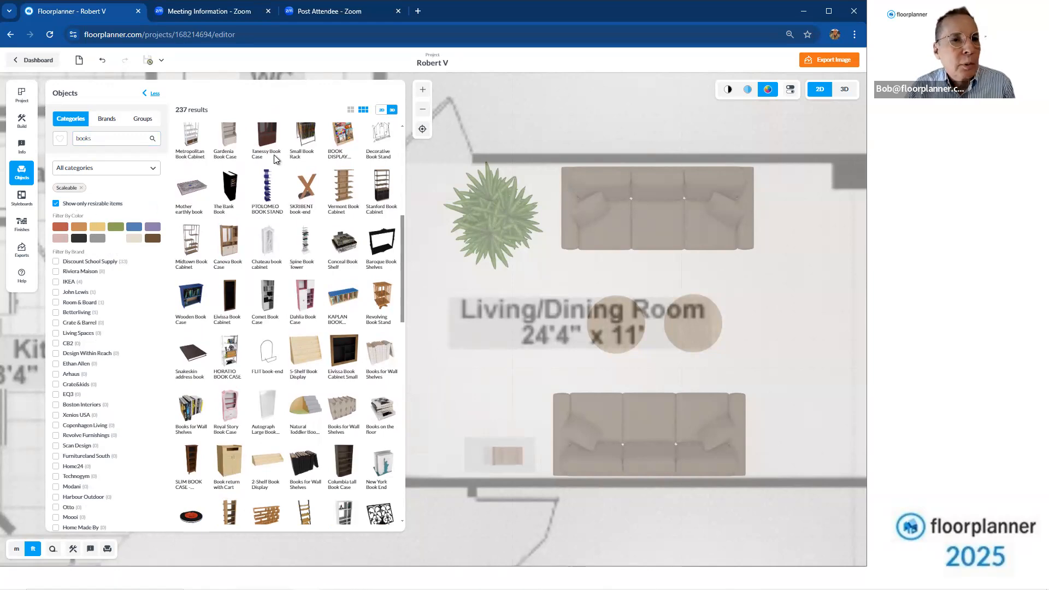
pyautogui.click(18, 175)
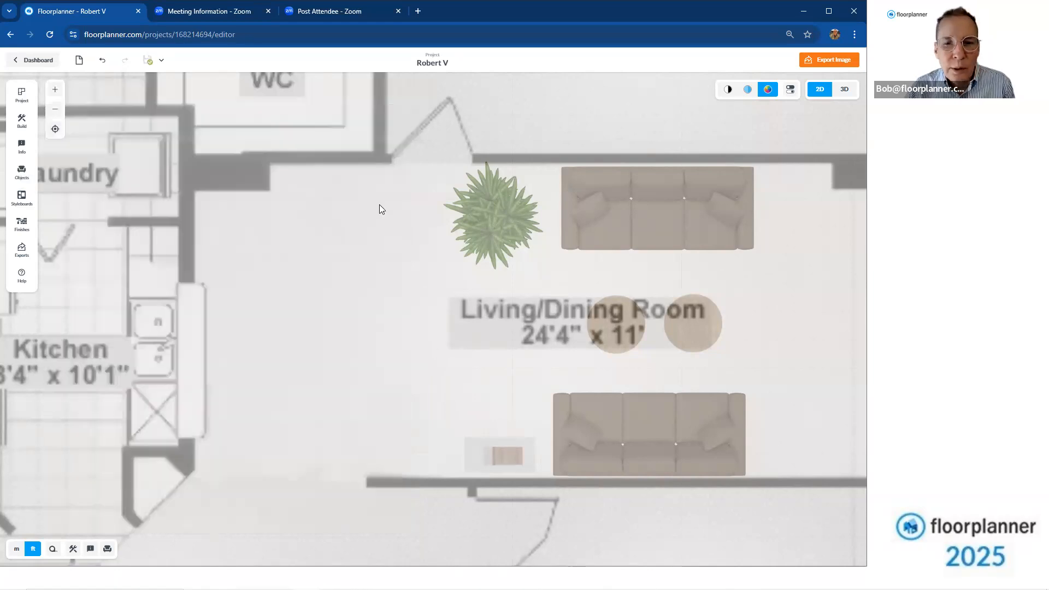
# View the furnished plan in black-and-white line style, then return it to full colour
pyautogui.scroll(-5, 383, 196)
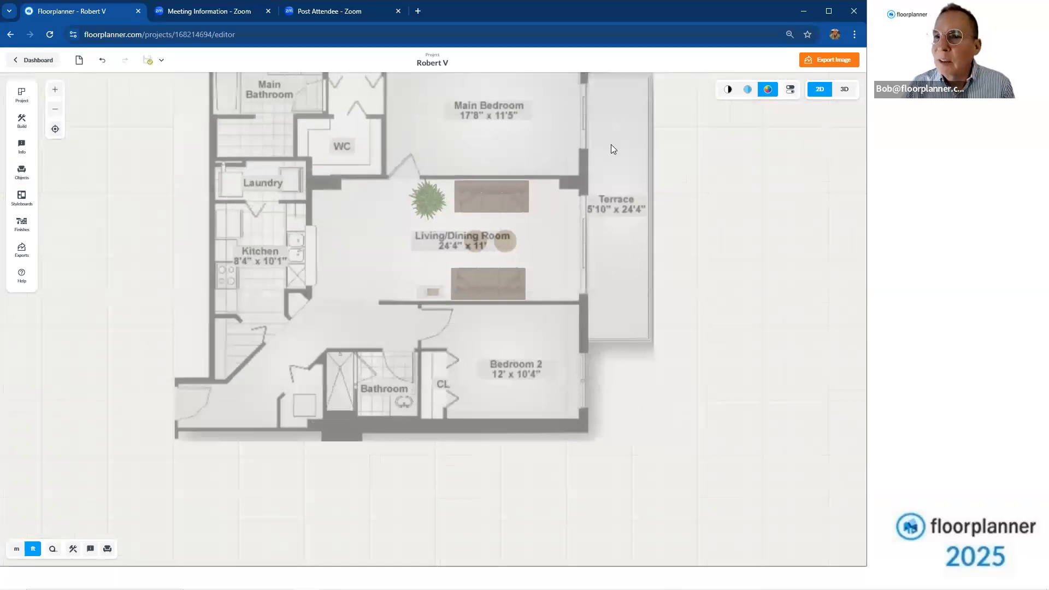
pyautogui.scroll(2, 611, 144)
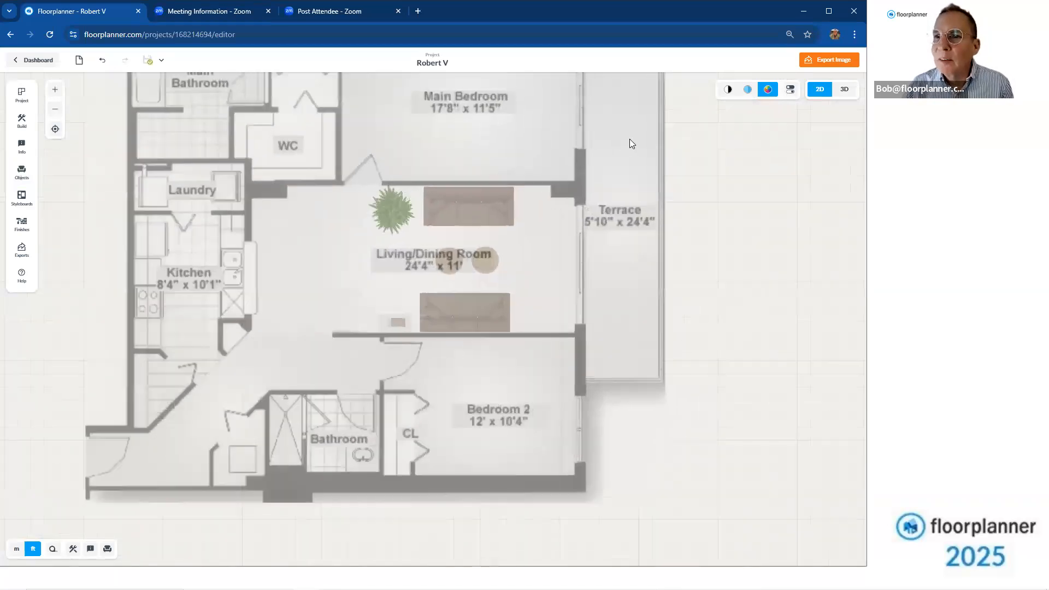
pyautogui.click(726, 93)
pyautogui.scroll(5, 416, 268)
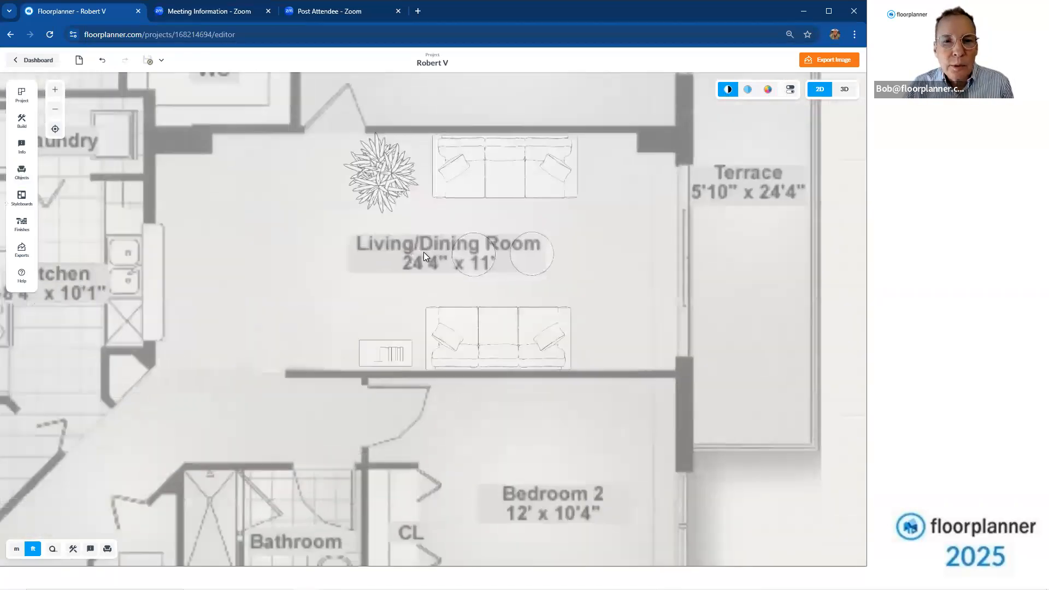
pyautogui.scroll(-6, 425, 250)
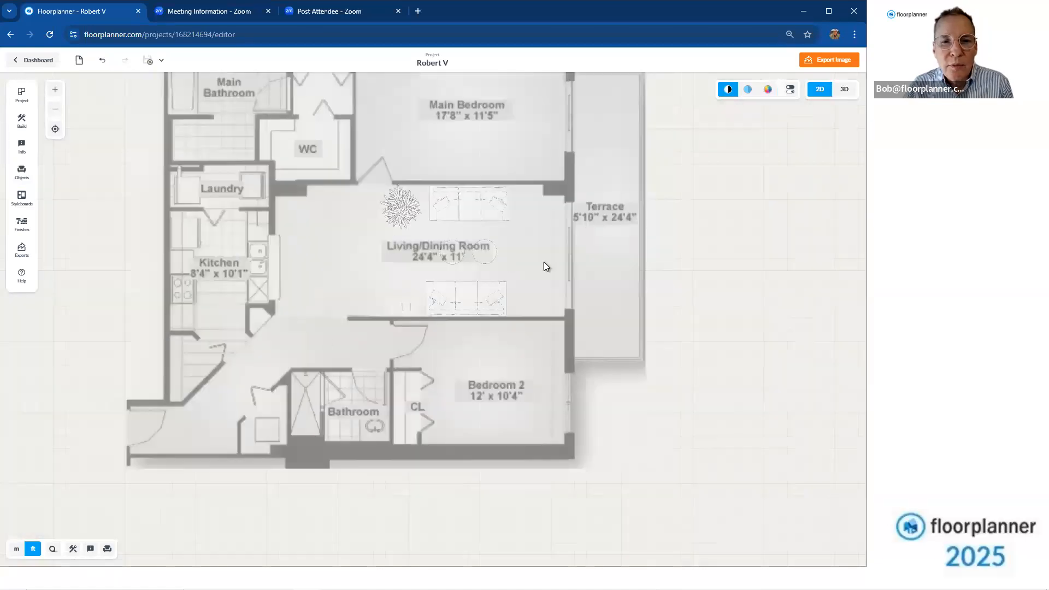
pyautogui.click(765, 94)
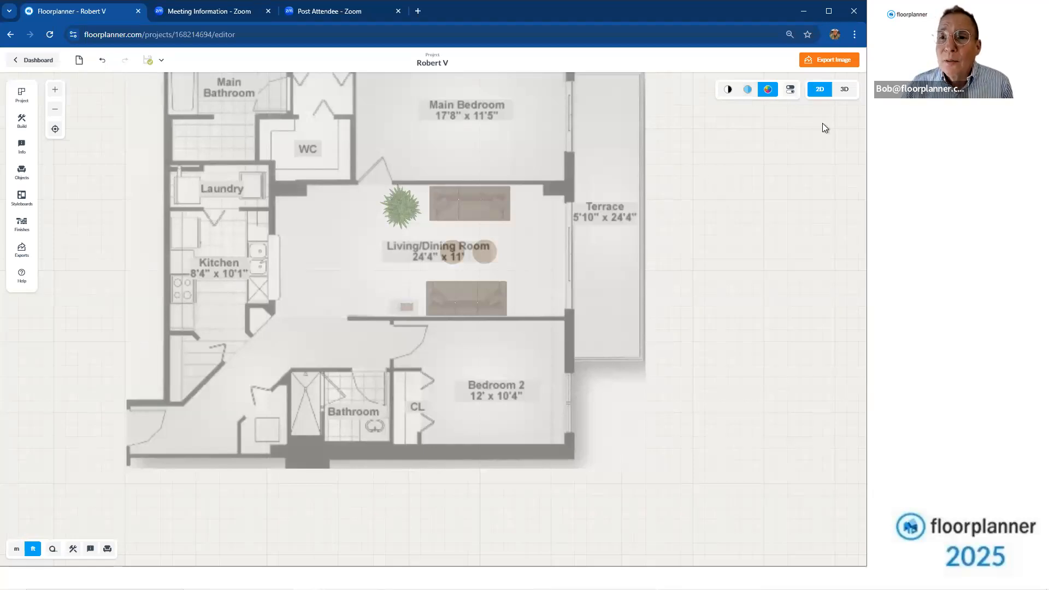
# Set up a 2D PDF image export in landscape orientation on LETTER paper
pyautogui.click(833, 63)
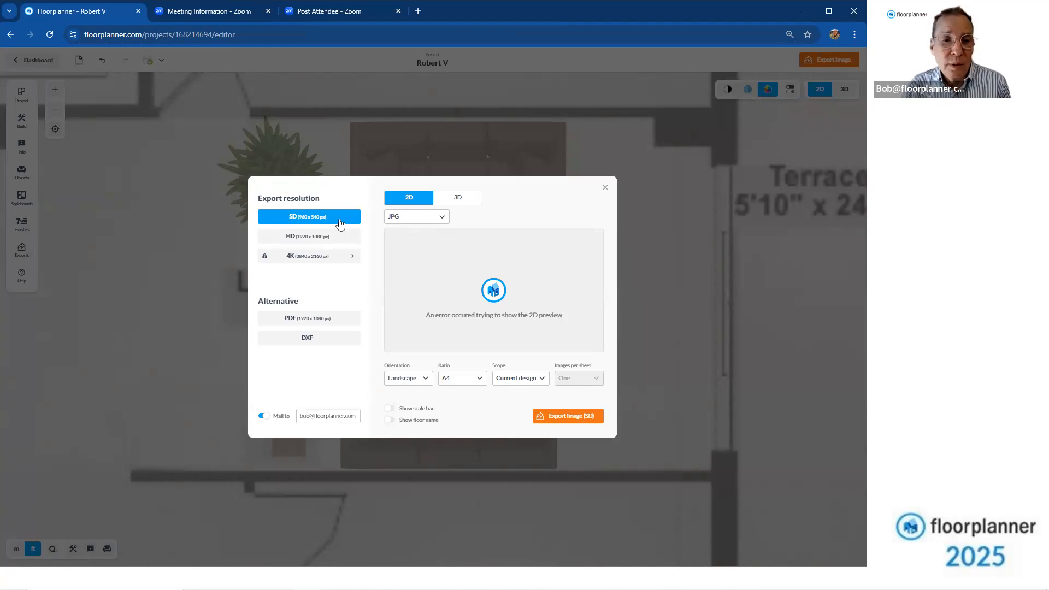
pyautogui.click(333, 318)
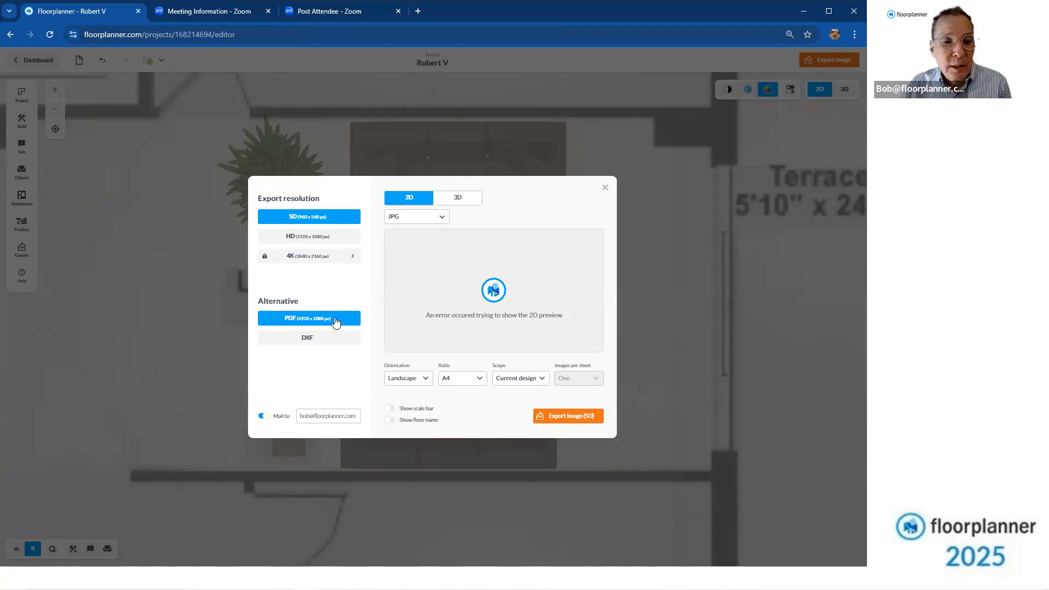
pyautogui.click(428, 381)
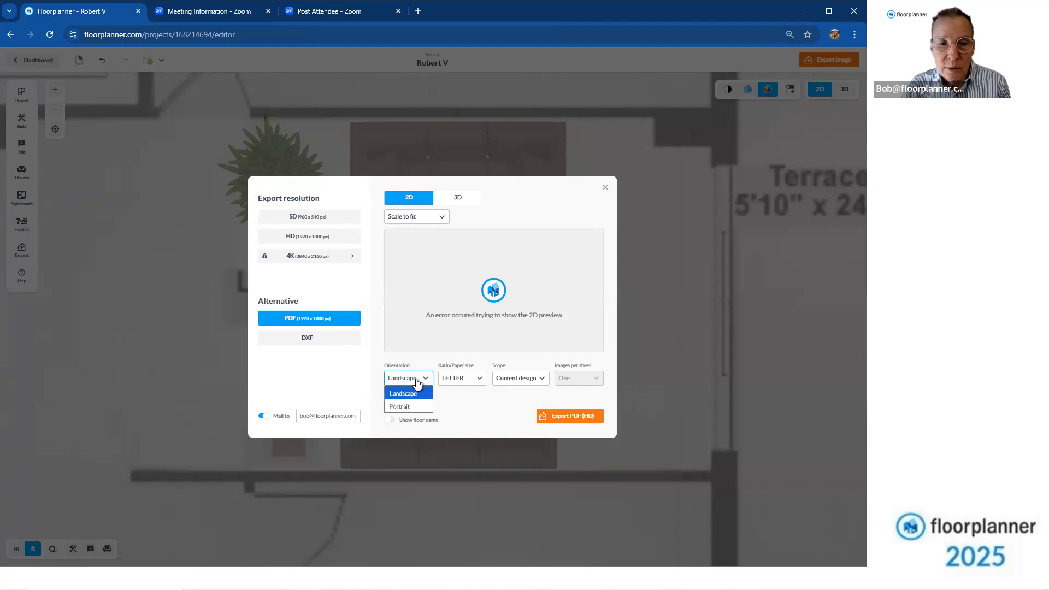
pyautogui.click(415, 393)
pyautogui.click(462, 381)
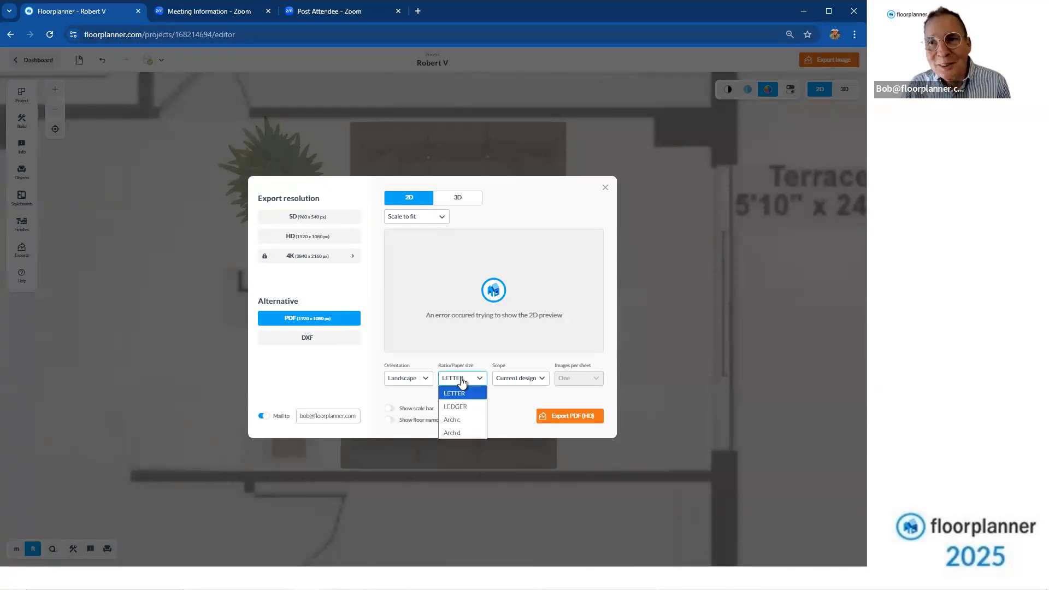
pyautogui.click(462, 381)
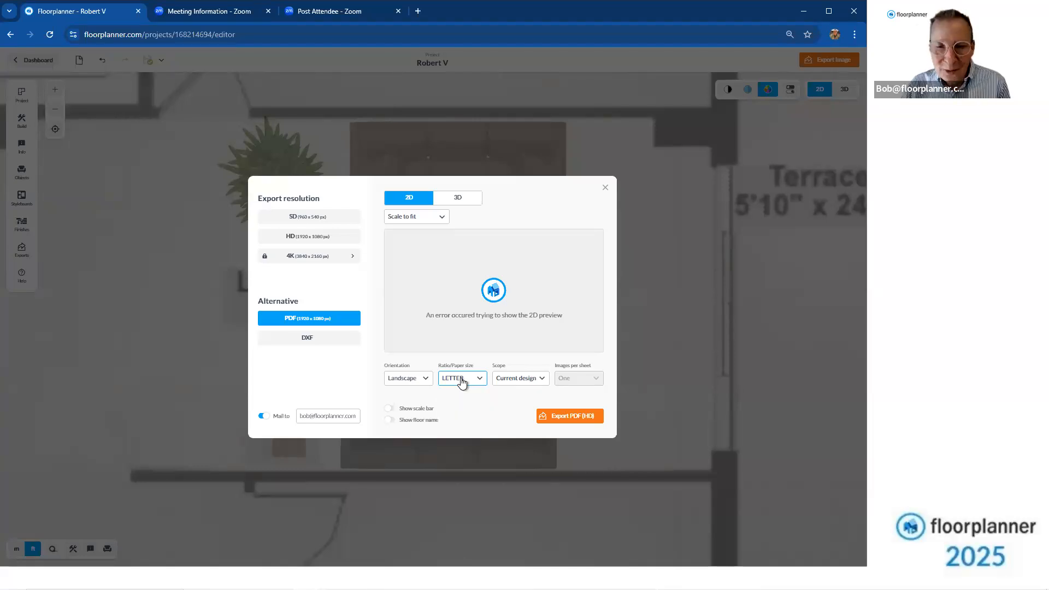
# Set the PDF scale to 1/4" = 1', show the scale bar, and export the PDF
pyautogui.click(433, 221)
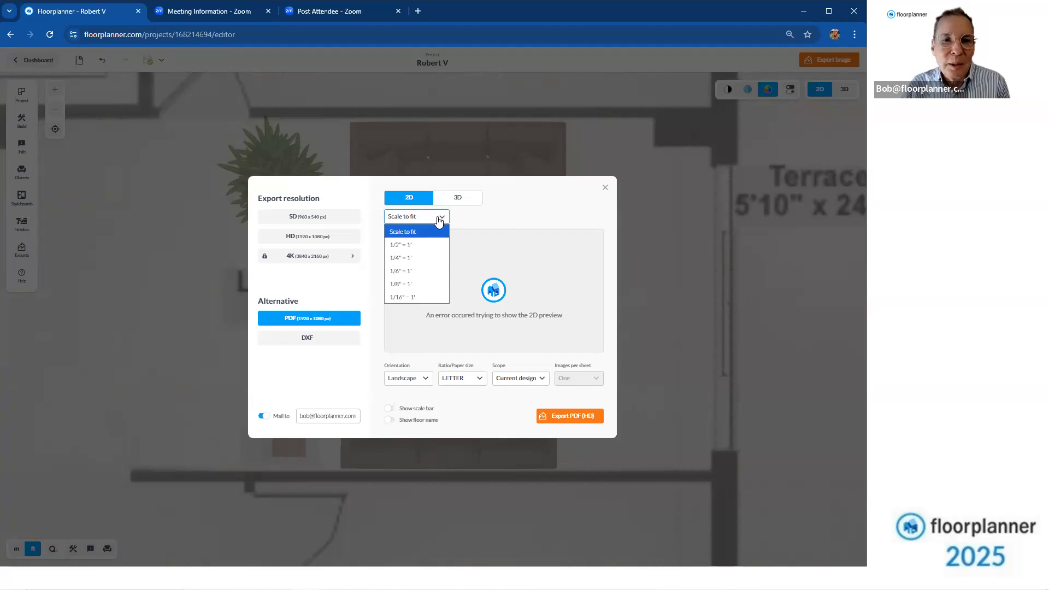
pyautogui.click(424, 259)
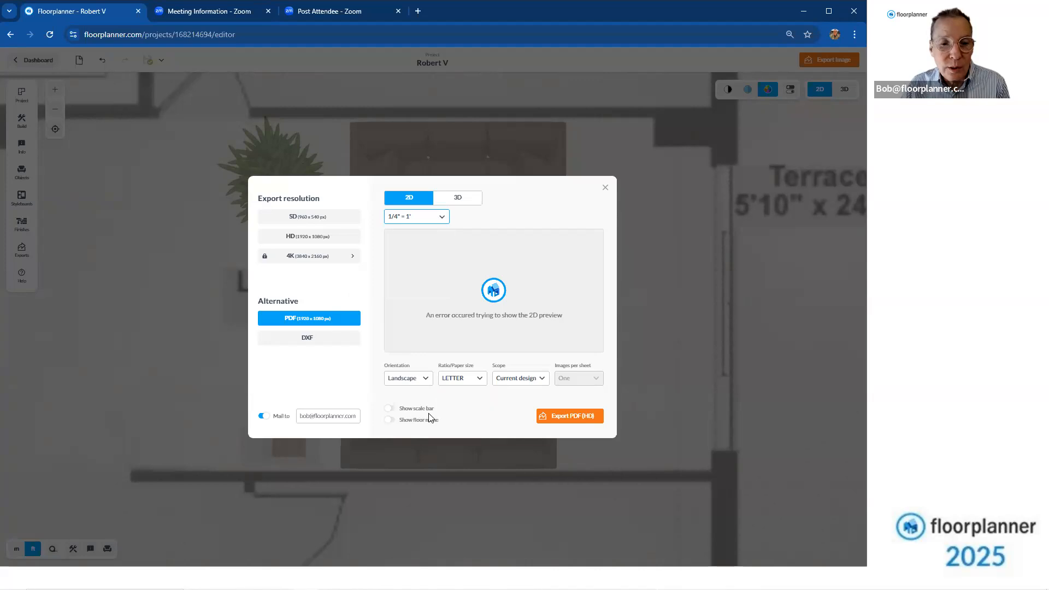
pyautogui.click(389, 409)
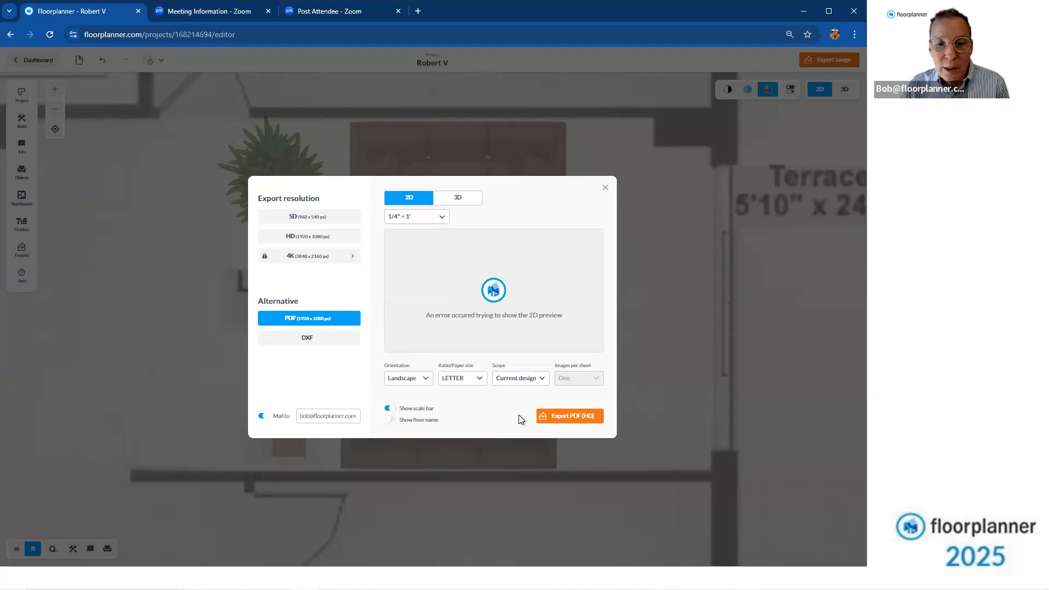
pyautogui.click(557, 419)
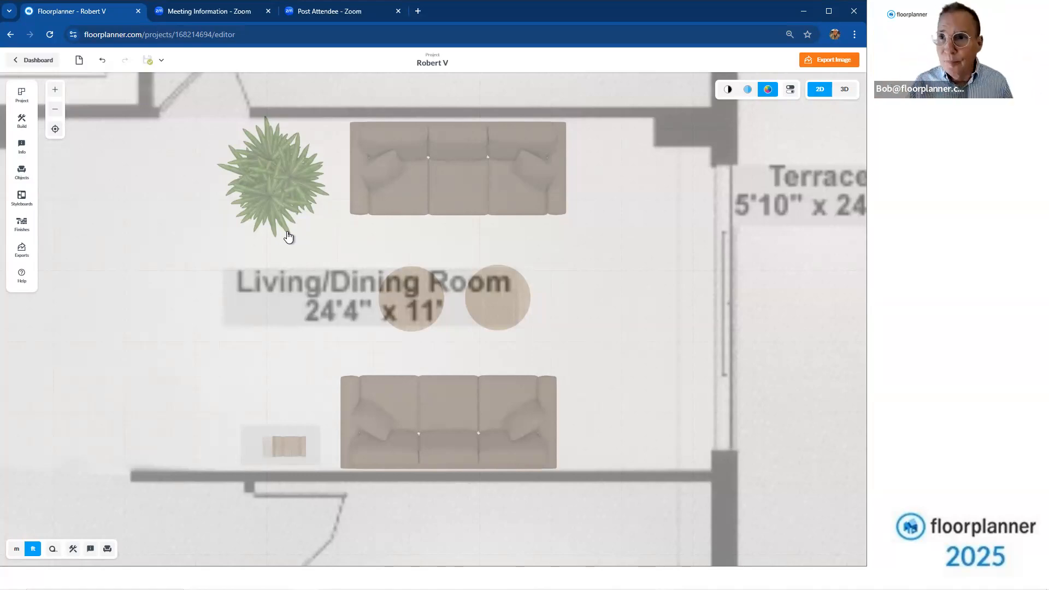
pyautogui.scroll(-5, 290, 188)
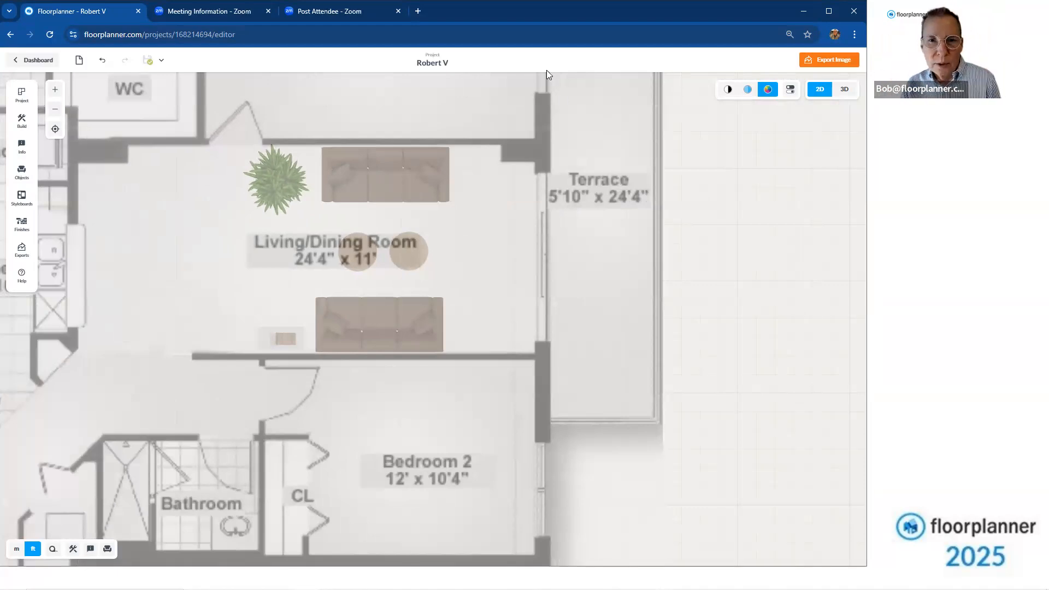
# Start drawing a room with a wall thickness of 5" and a wall height of 10'
pyautogui.scroll(-2, 571, 130)
pyautogui.moveTo(696, 187); pyautogui.dragTo(764, 207)
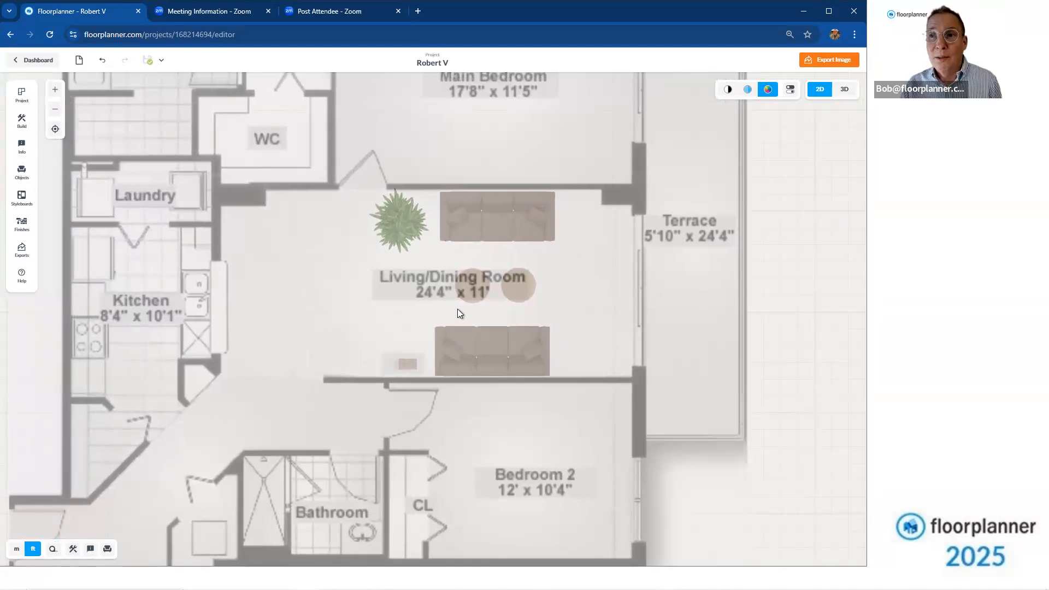
pyautogui.click(16, 125)
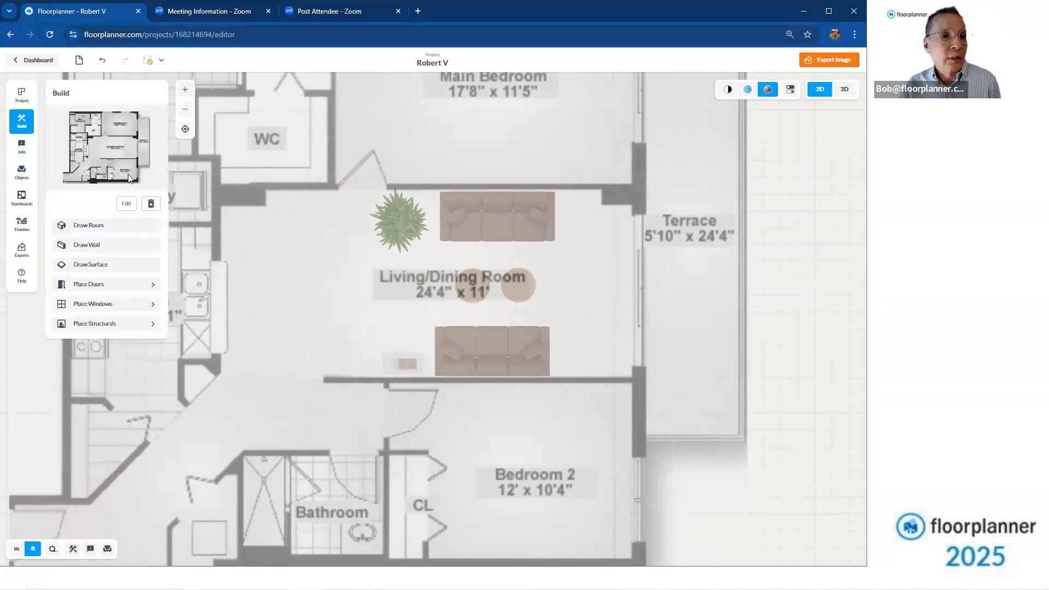
pyautogui.click(131, 230)
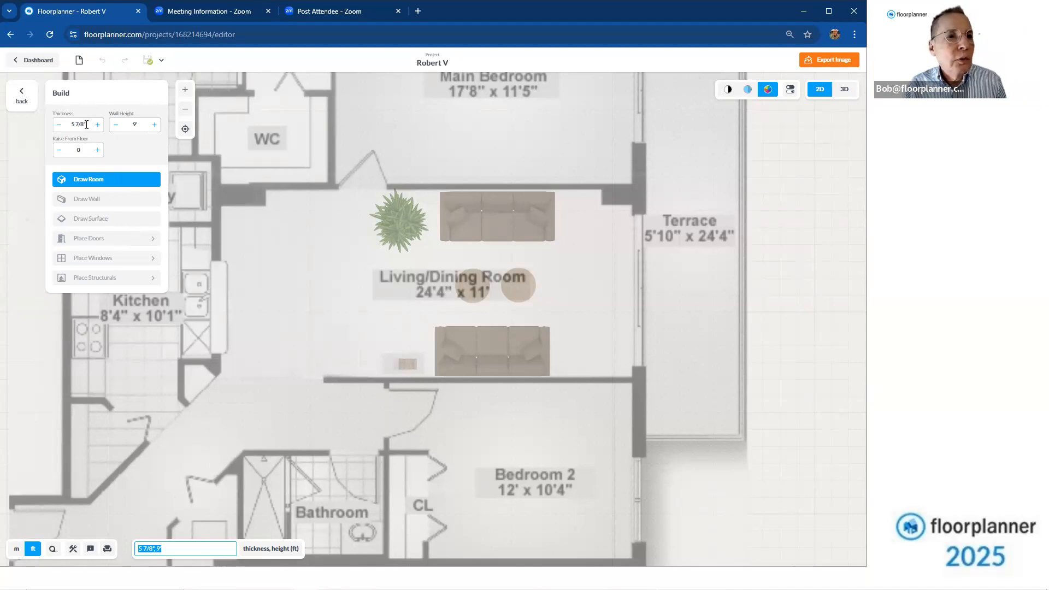
pyautogui.moveTo(86, 125); pyautogui.dragTo(67, 126)
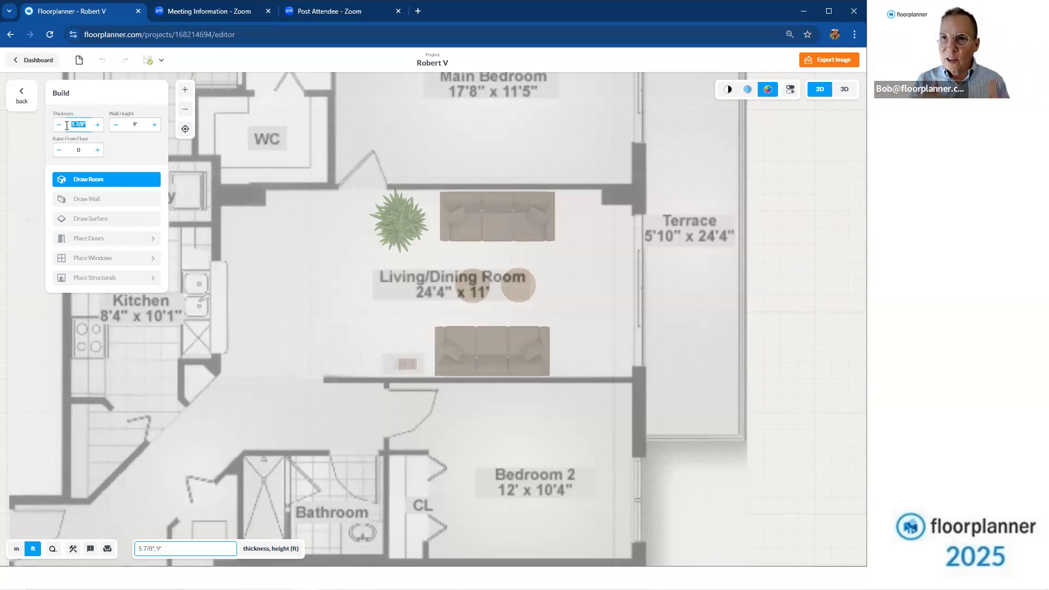
pyautogui.write('5')
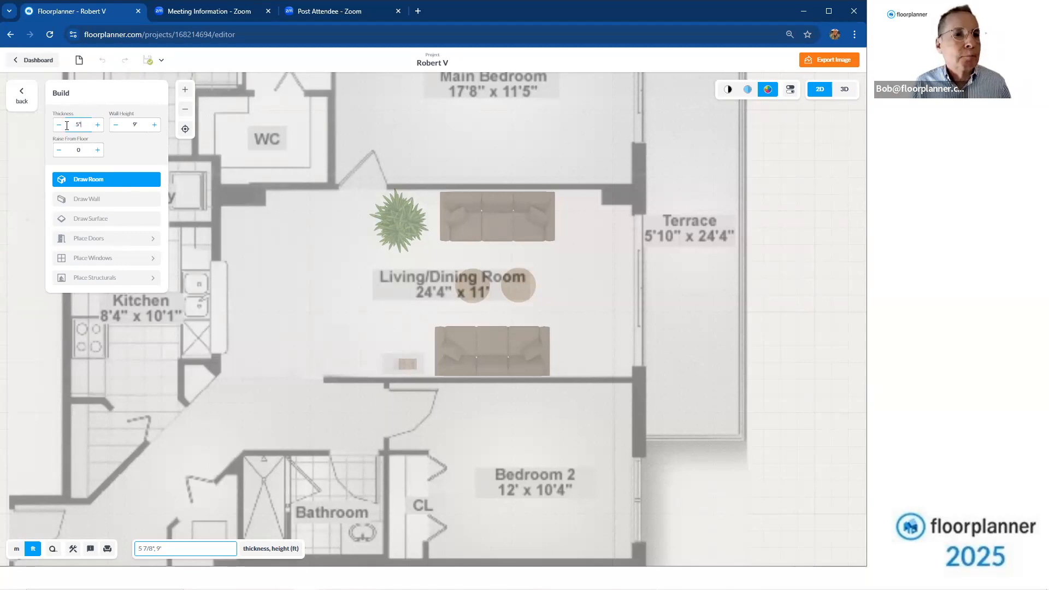
pyautogui.press('Return')
pyautogui.click(131, 125)
pyautogui.doubleClick(130, 126)
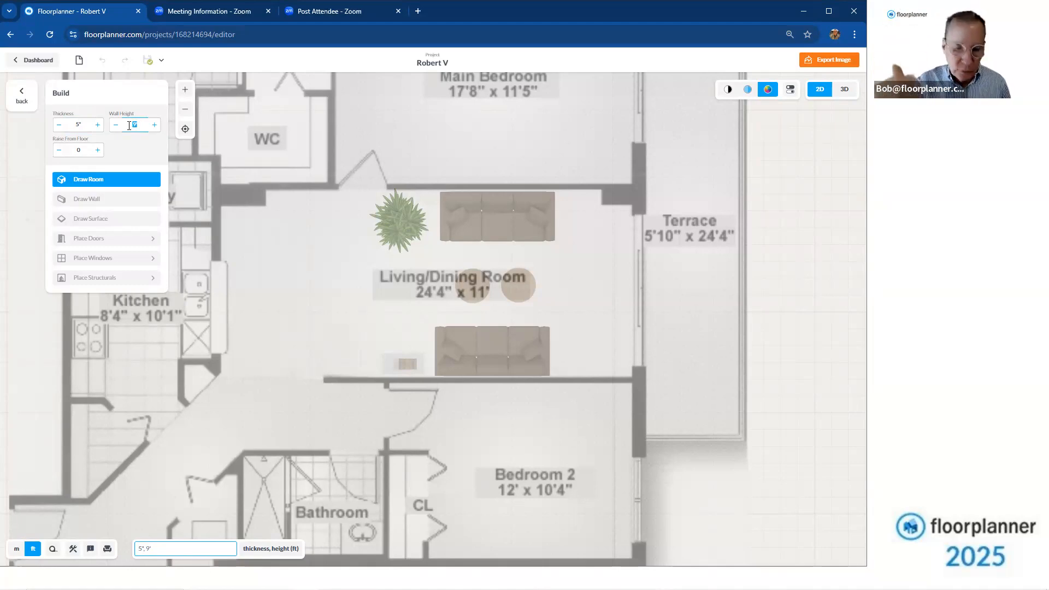
pyautogui.write('10')
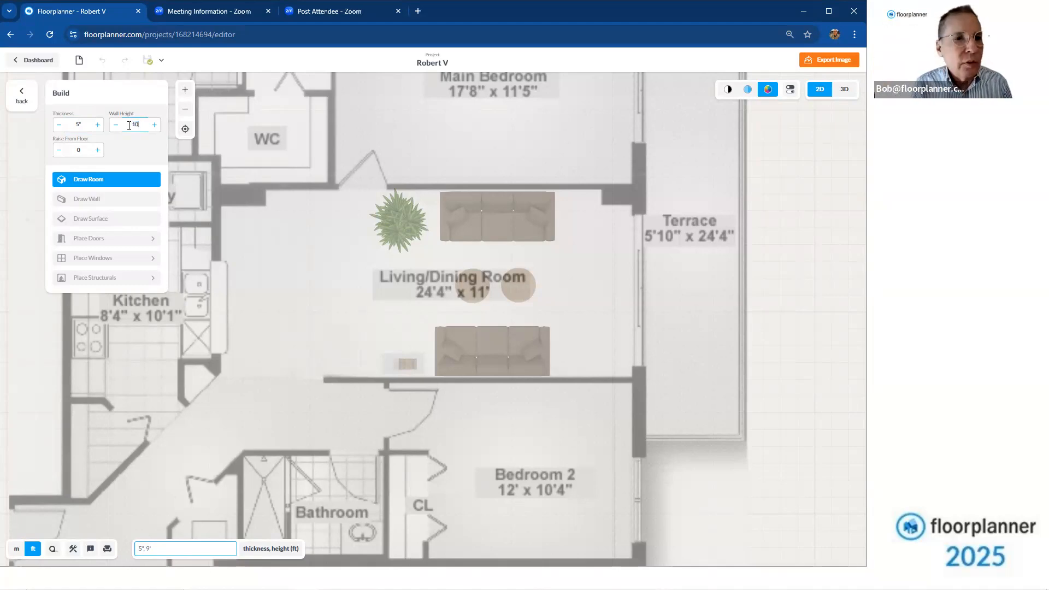
pyautogui.press('Return')
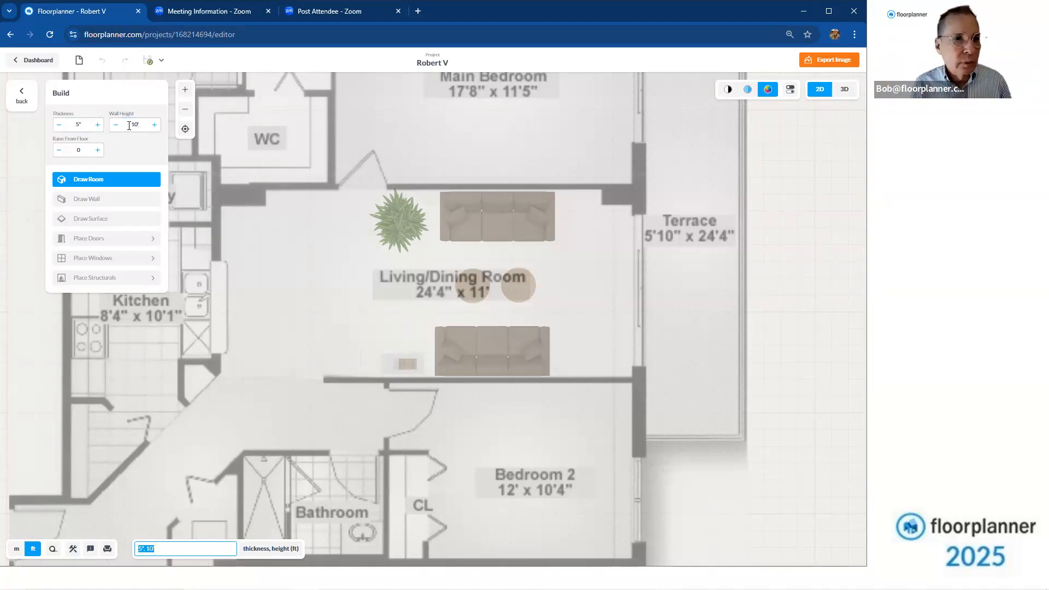
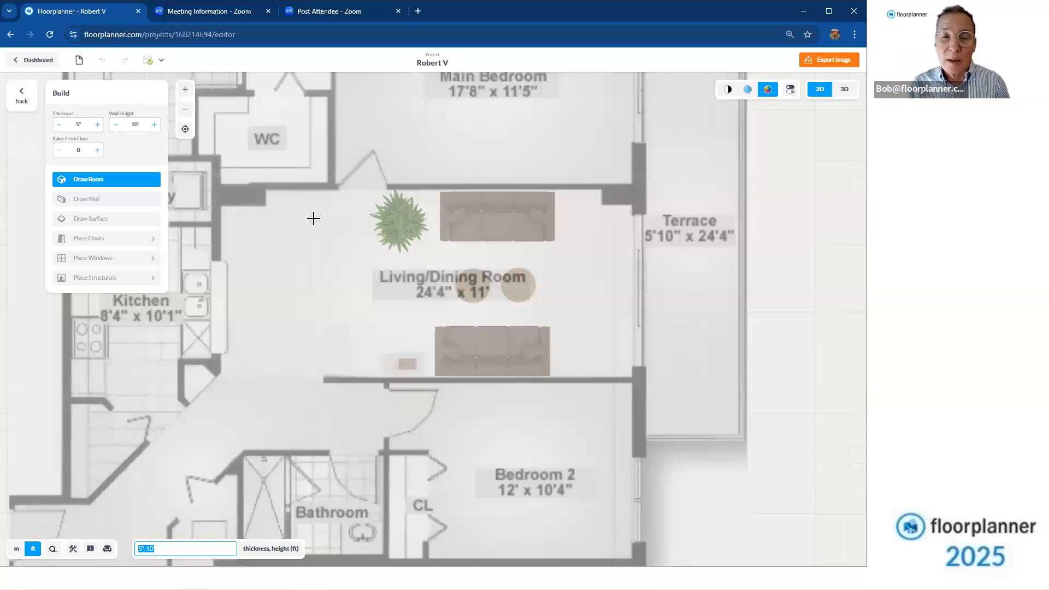
pyautogui.scroll(1, 321, 185)
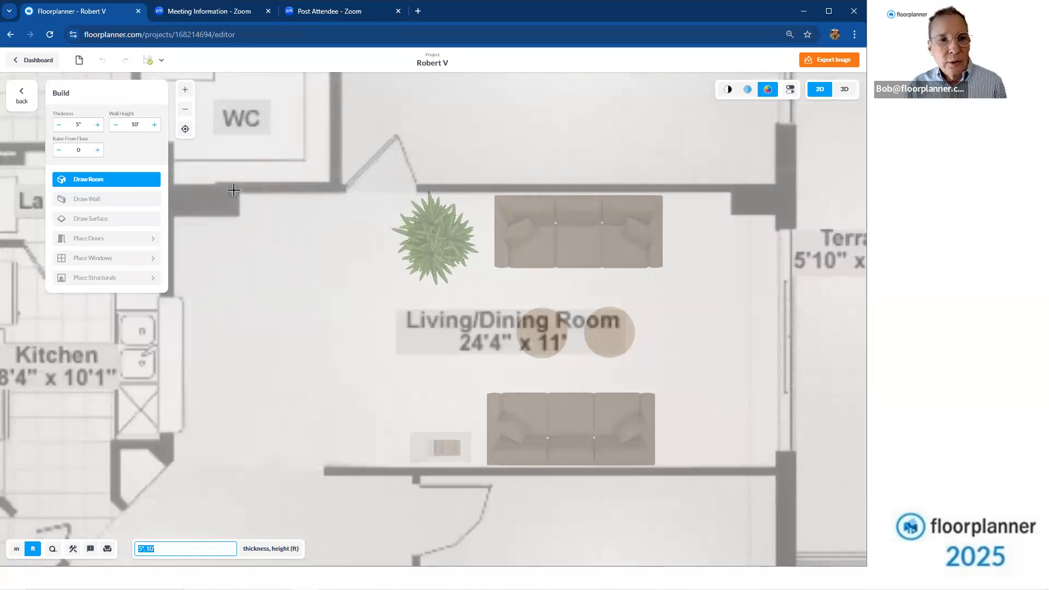
pyautogui.moveTo(233, 186)
pyautogui.mouseDown()
pyautogui.moveTo(518, 368)
pyautogui.moveTo(716, 458)
pyautogui.mouseUp()
pyautogui.scroll(2, 697, 460)
pyautogui.scroll(-2, 698, 459)
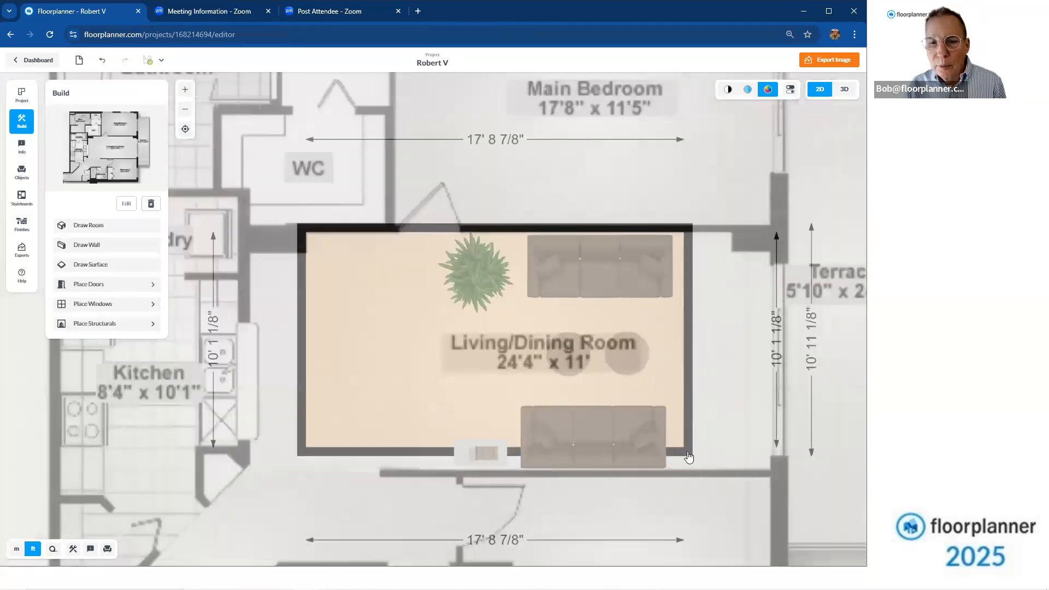
pyautogui.moveTo(695, 460)
pyautogui.mouseDown()
pyautogui.moveTo(739, 475)
pyautogui.moveTo(692, 447)
pyautogui.mouseUp()
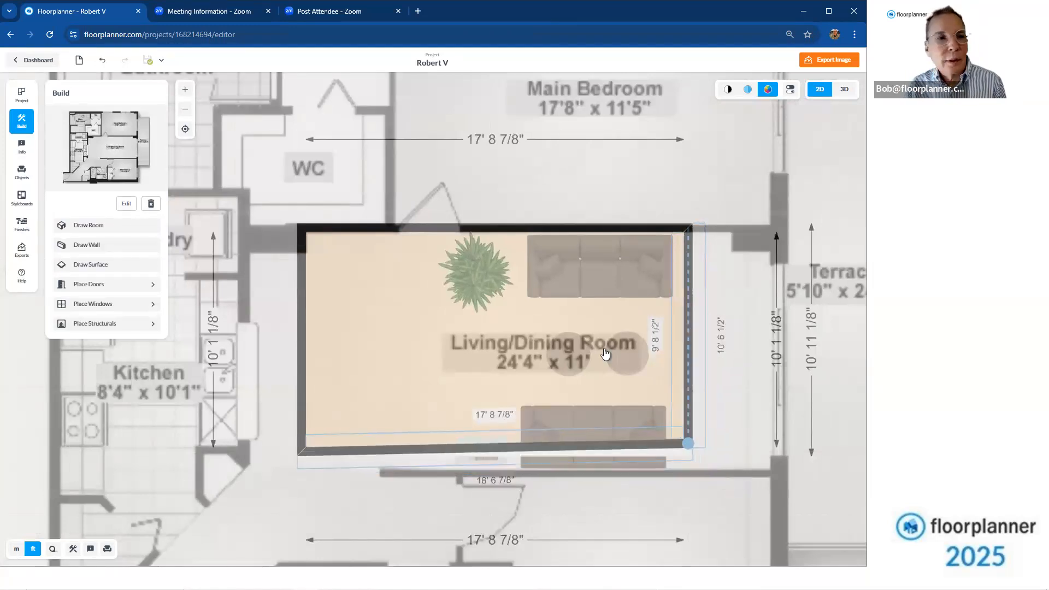
pyautogui.click(102, 61)
pyautogui.click(103, 62)
# Draw a room about 21' 10 3/8" by 11' 3 7/8" over the plan's Living/Dining Room, reaching the terrace-side wall
pyautogui.click(129, 225)
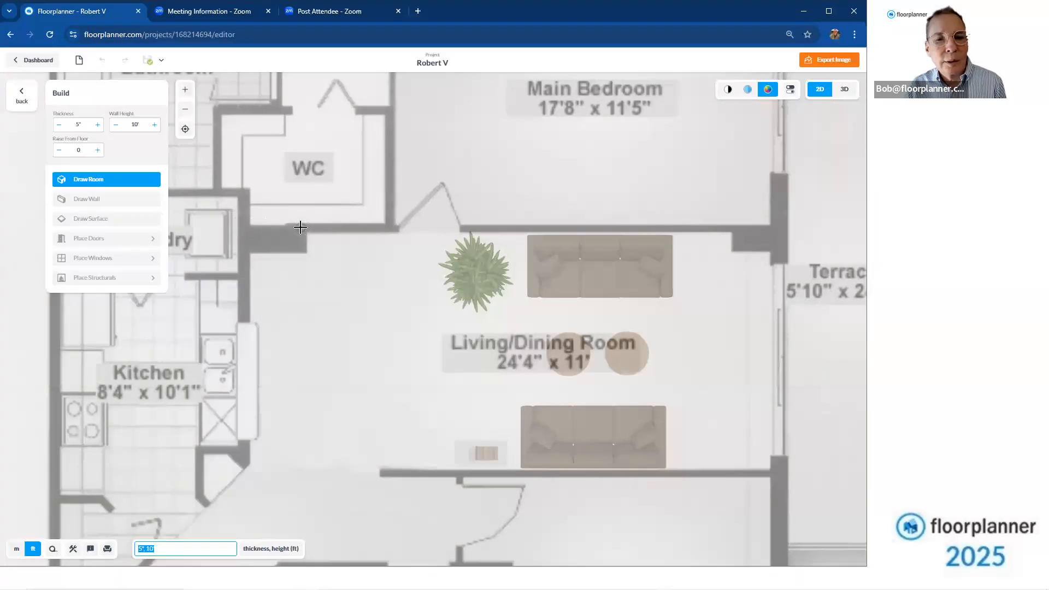
pyautogui.moveTo(300, 228)
pyautogui.mouseDown()
pyautogui.moveTo(595, 370)
pyautogui.moveTo(776, 477)
pyautogui.mouseUp()
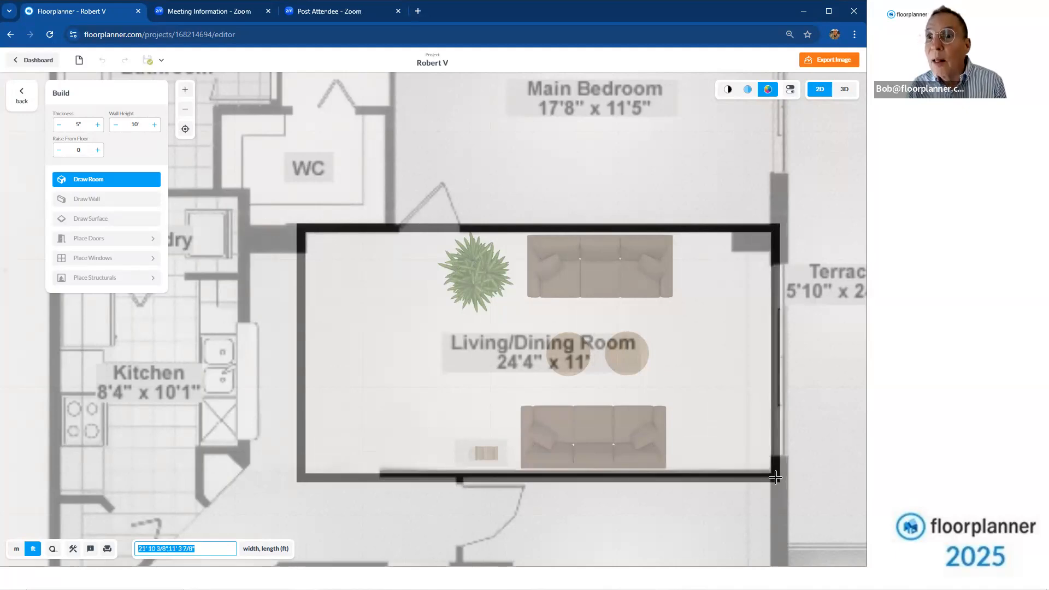
pyautogui.moveTo(776, 477); pyautogui.dragTo(776, 478)
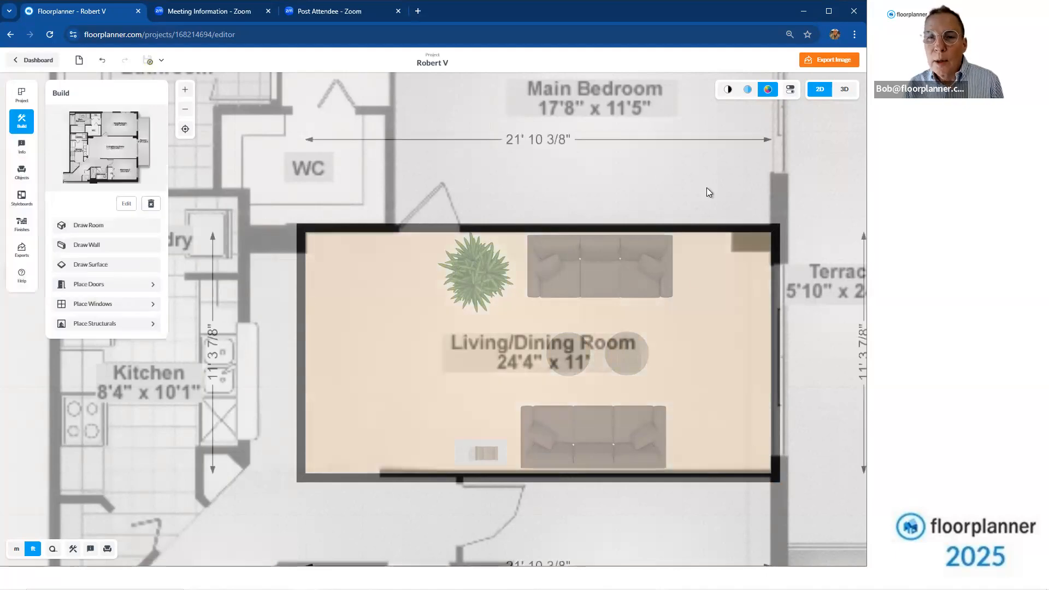
# Set the room's inner dimension along the terrace side to 11', moving only the wall facing Bedroom 2
pyautogui.scroll(-3, 705, 188)
pyautogui.moveTo(635, 164); pyautogui.dragTo(520, 164)
pyautogui.scroll(5, 607, 239)
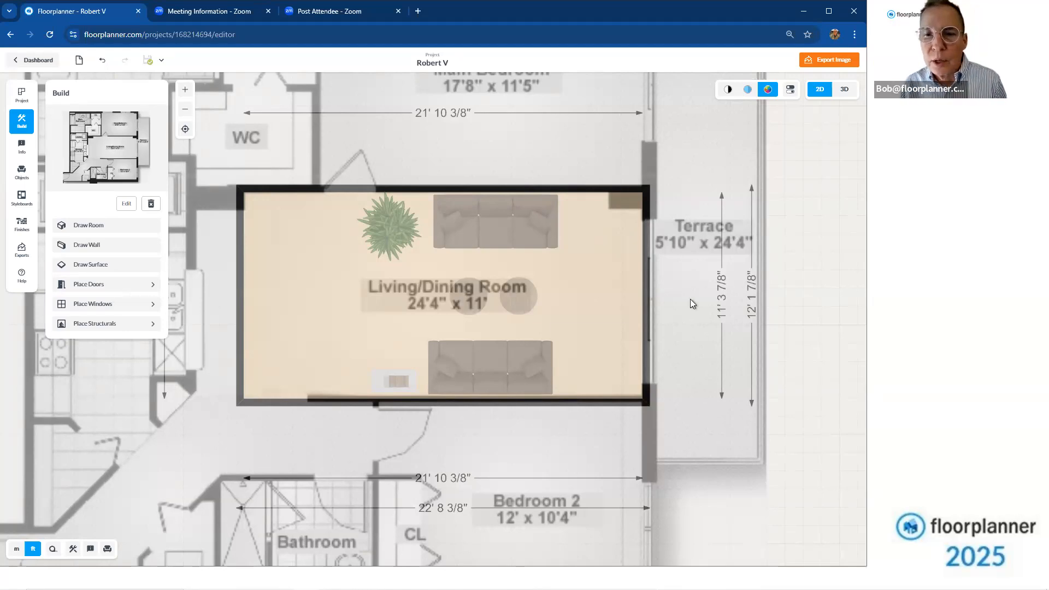
pyautogui.scroll(3, 729, 294)
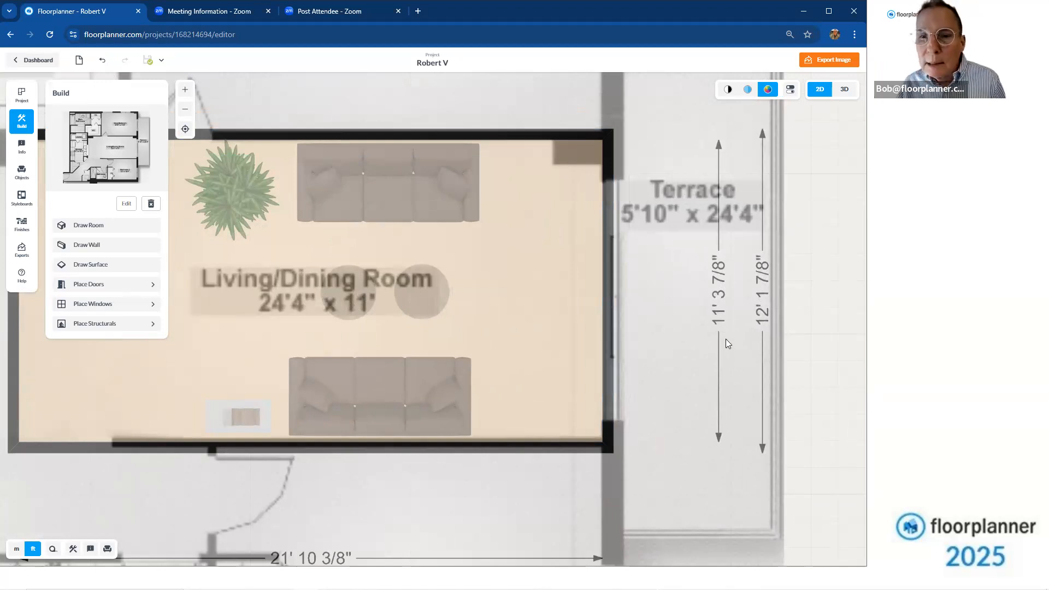
pyautogui.click(719, 320)
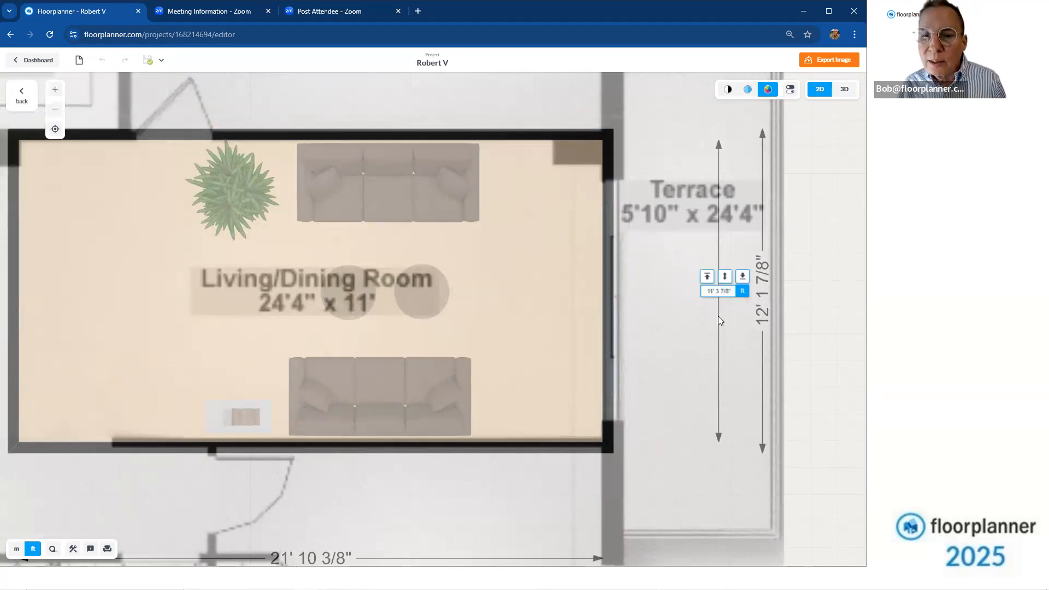
pyautogui.click(707, 292)
pyautogui.moveTo(706, 292); pyautogui.dragTo(732, 292)
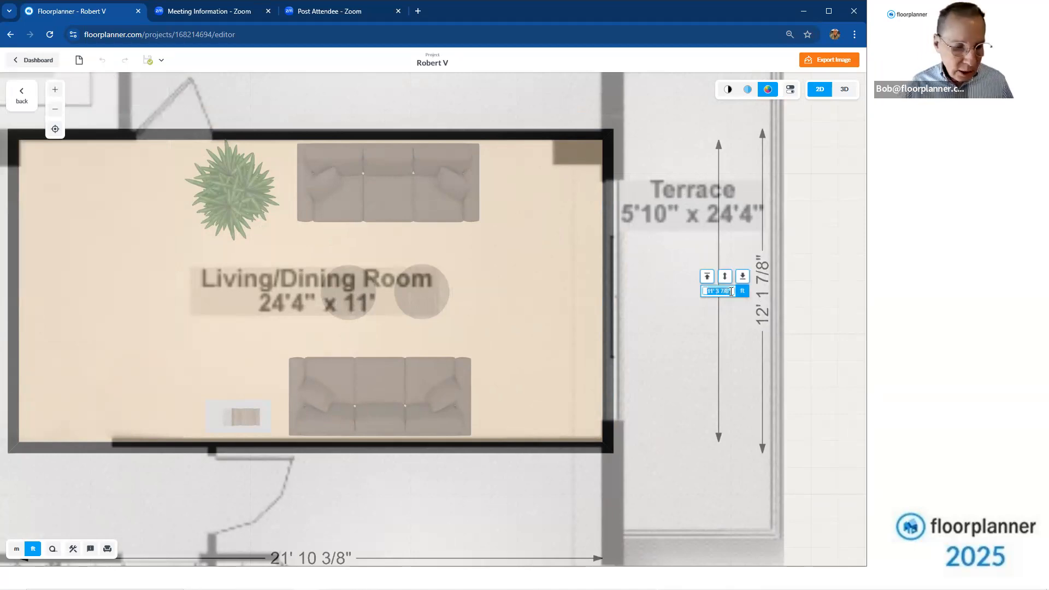
pyautogui.write('11')
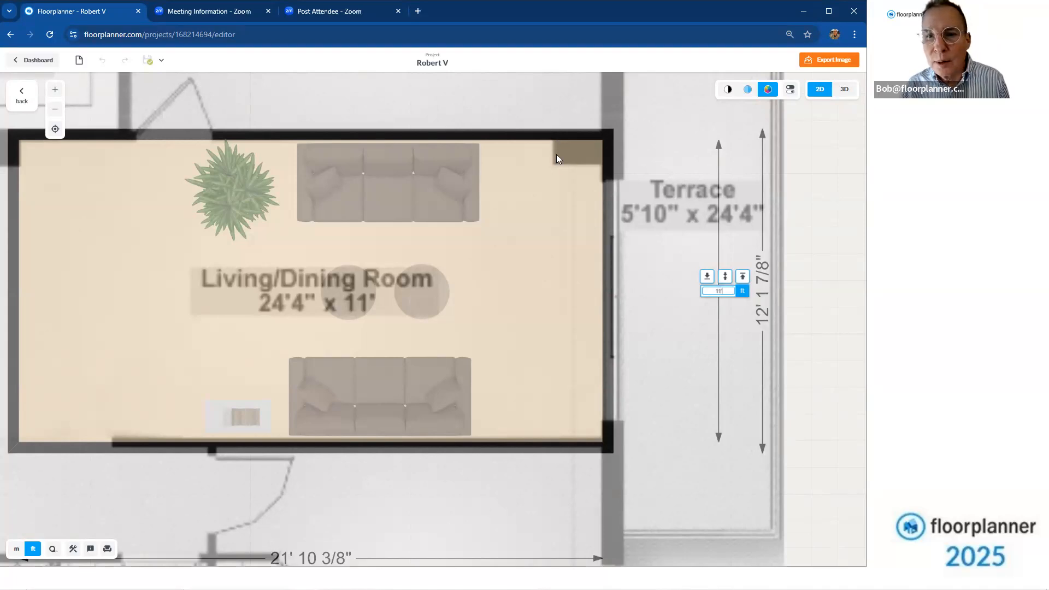
pyautogui.click(708, 277)
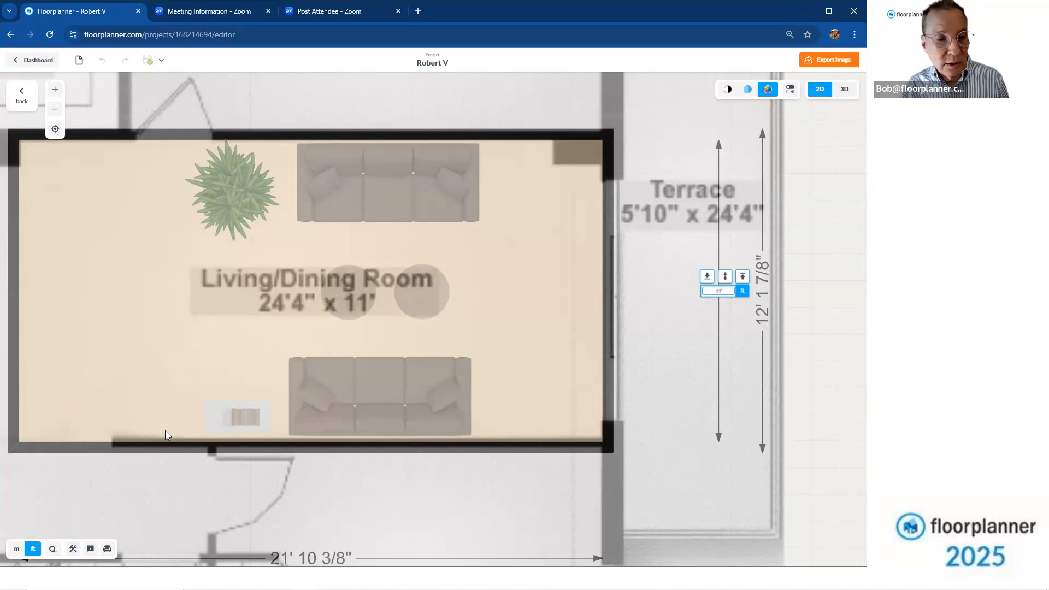
pyautogui.click(742, 278)
# Place Sliding doors from the door library in the living room's terrace-side wall and select them
pyautogui.scroll(-3, 694, 383)
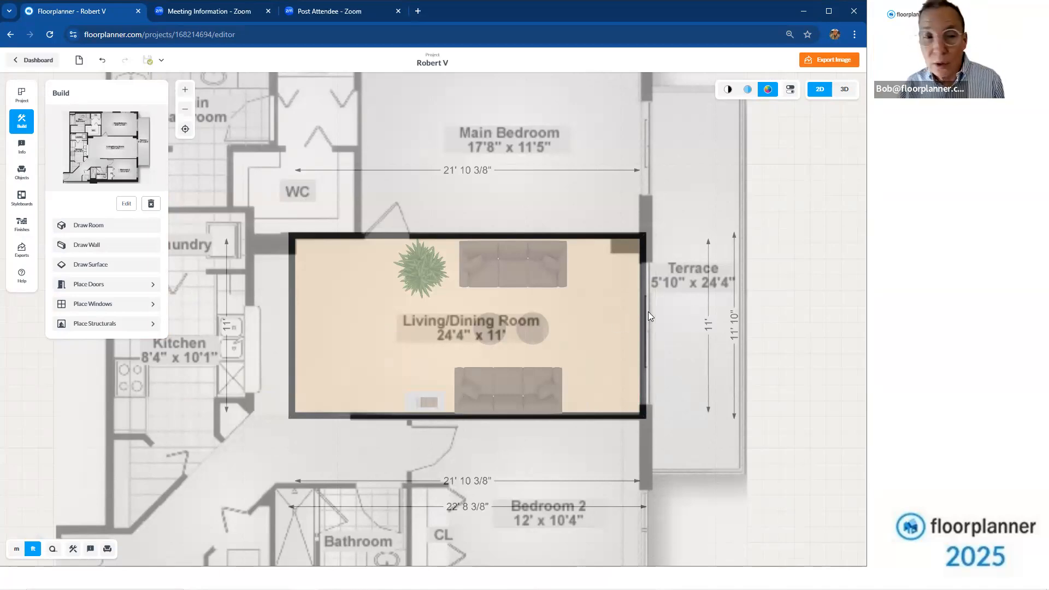
pyautogui.click(130, 284)
pyautogui.click(146, 145)
pyautogui.click(155, 145)
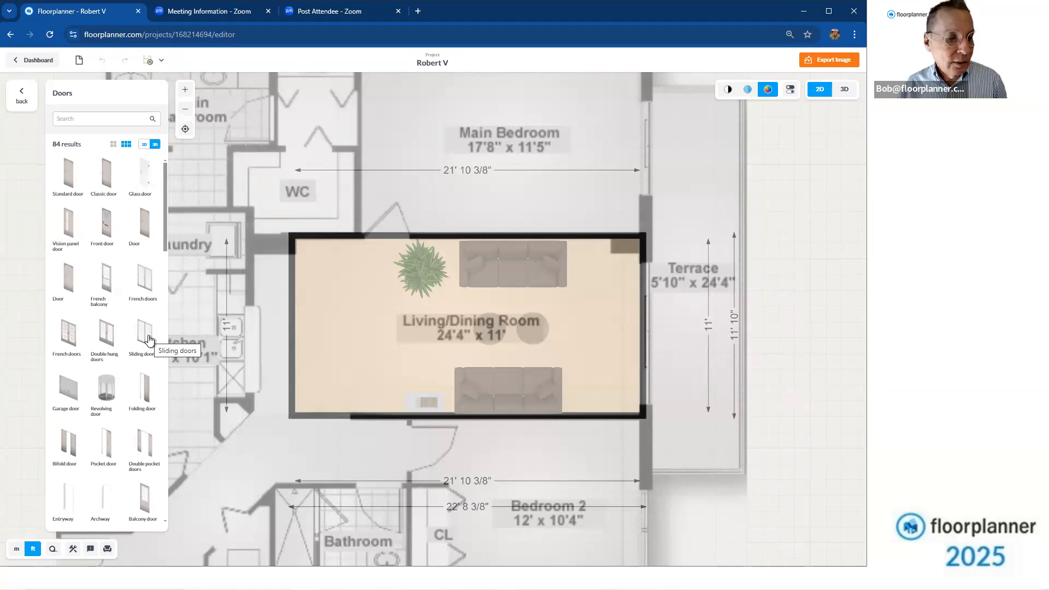
pyautogui.moveTo(149, 339); pyautogui.dragTo(662, 338)
pyautogui.scroll(3, 661, 338)
pyautogui.click(635, 349)
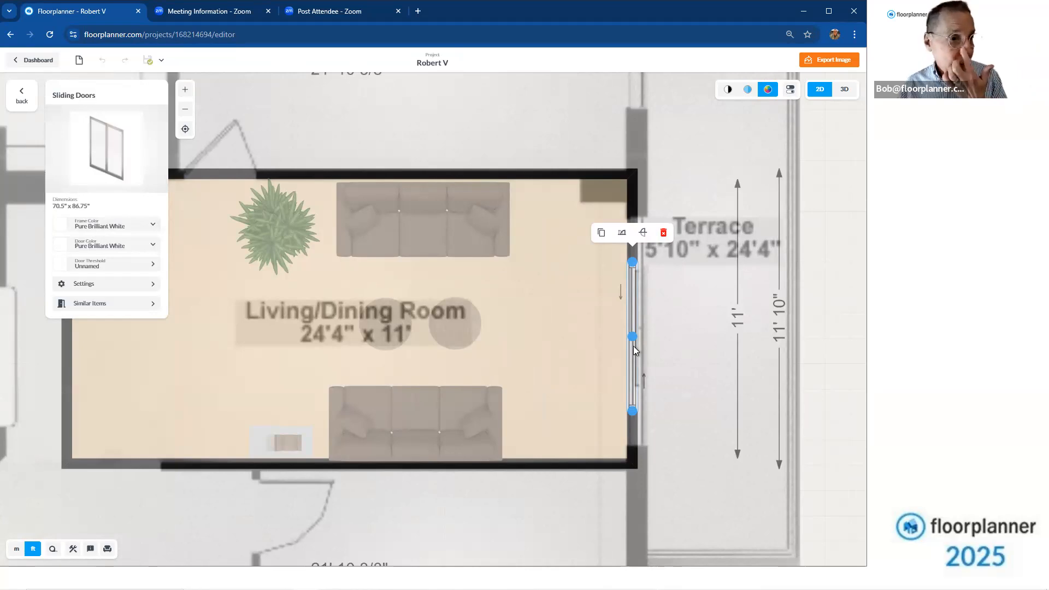
# Widen the sliding doors at both ends to match the terrace opening on the underlying plan
pyautogui.click(140, 285)
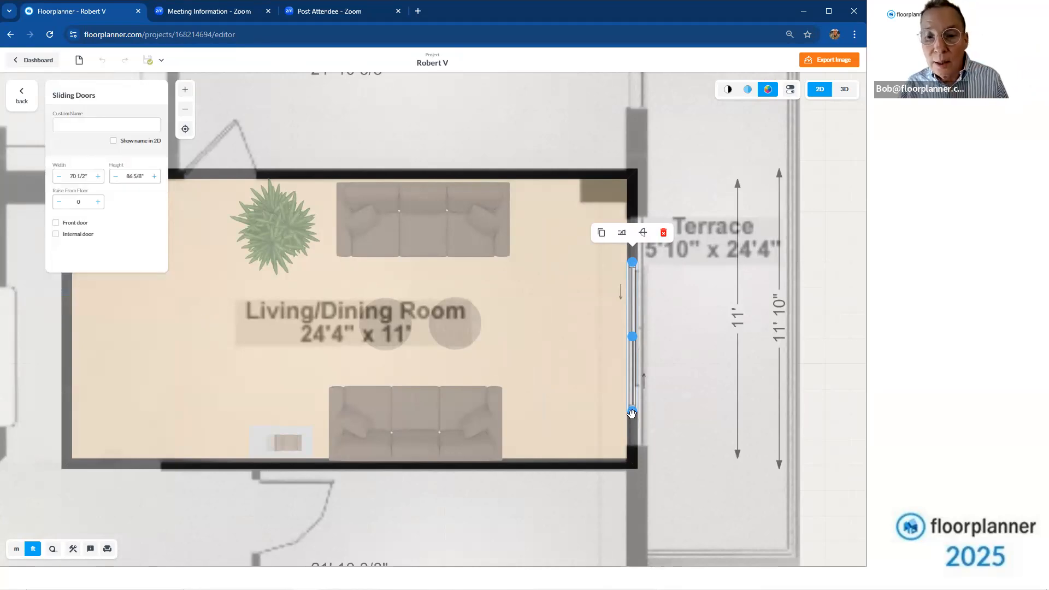
pyautogui.moveTo(632, 412); pyautogui.dragTo(632, 443)
pyautogui.click(629, 278)
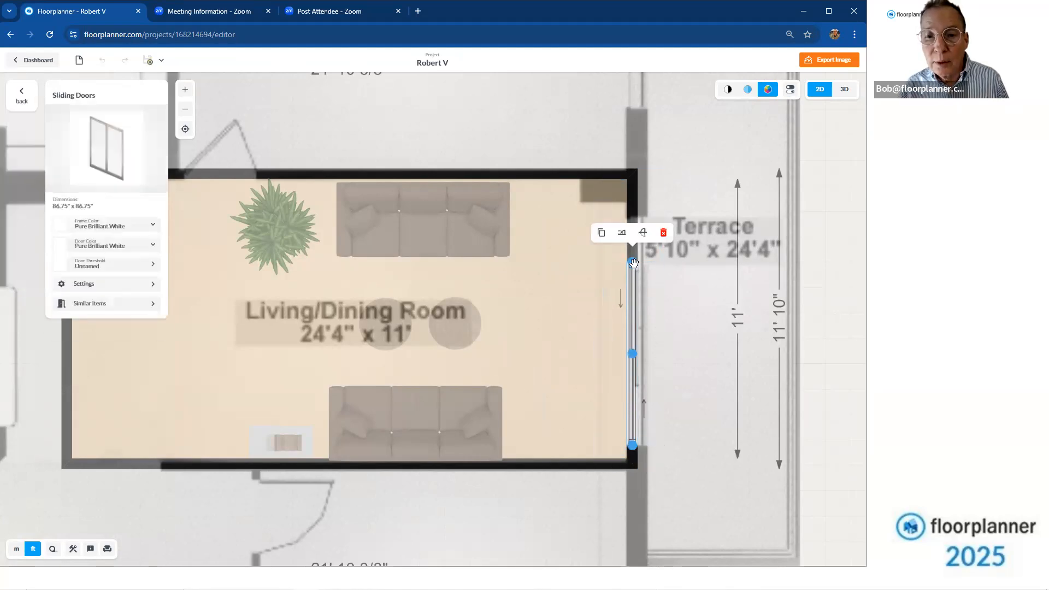
pyautogui.moveTo(633, 263); pyautogui.dragTo(636, 217)
pyautogui.click(662, 223)
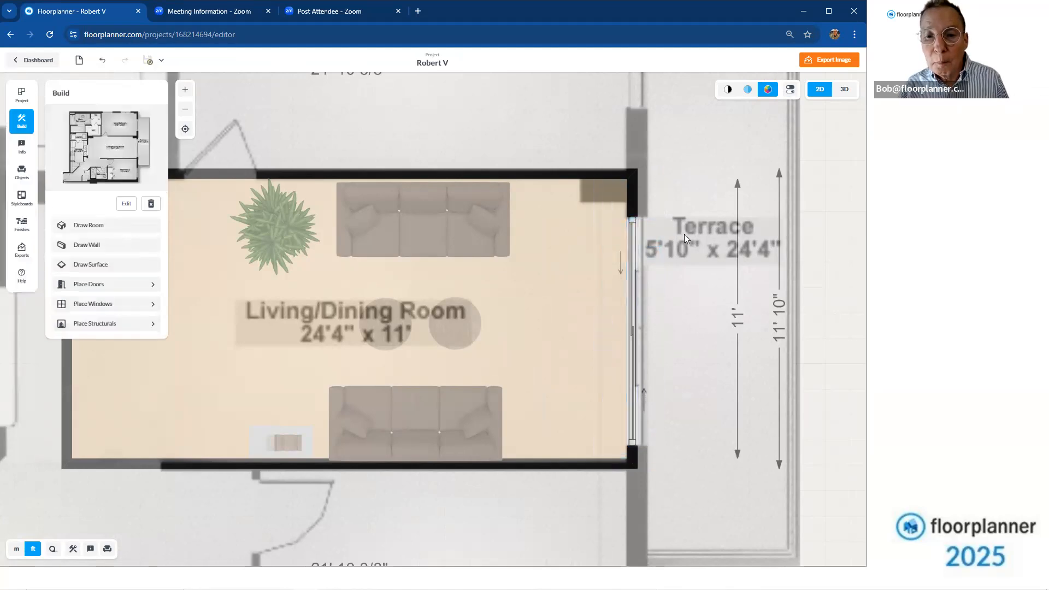
# Assign the drawn room a Living room type from the House category
pyautogui.scroll(-3, 735, 261)
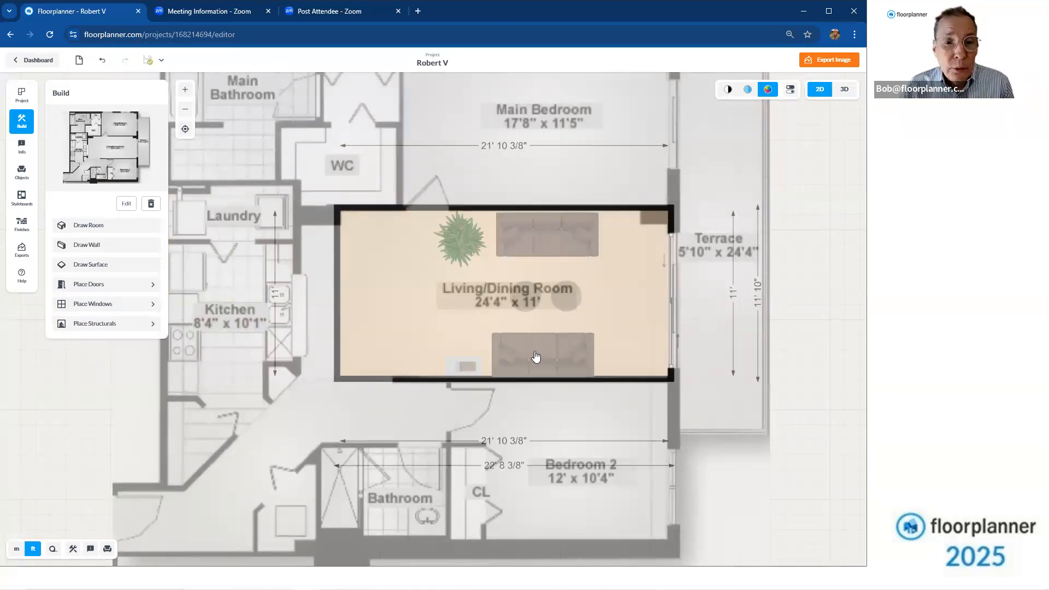
pyautogui.click(397, 294)
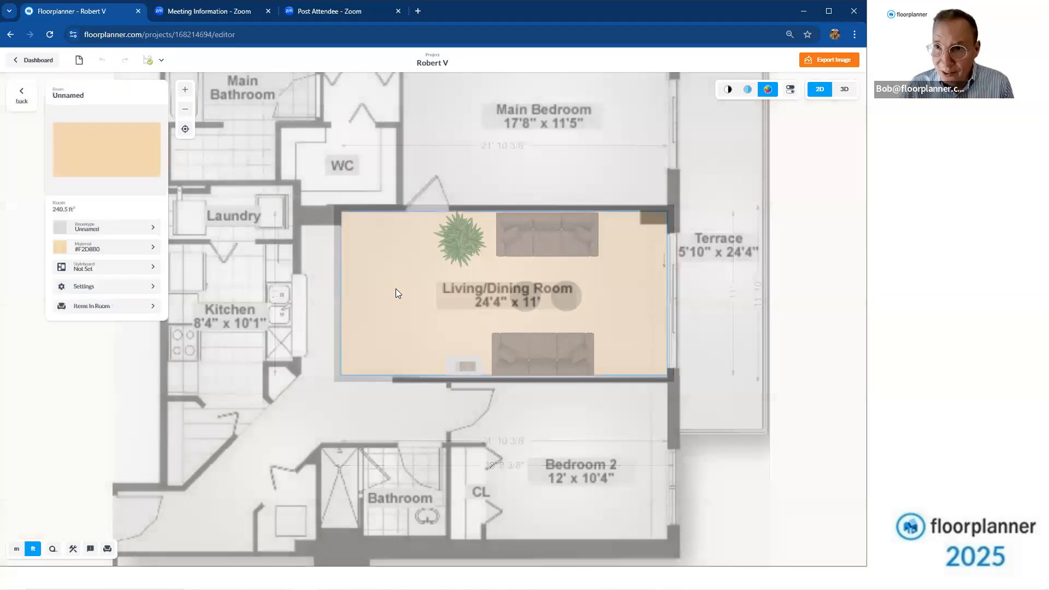
pyautogui.click(111, 228)
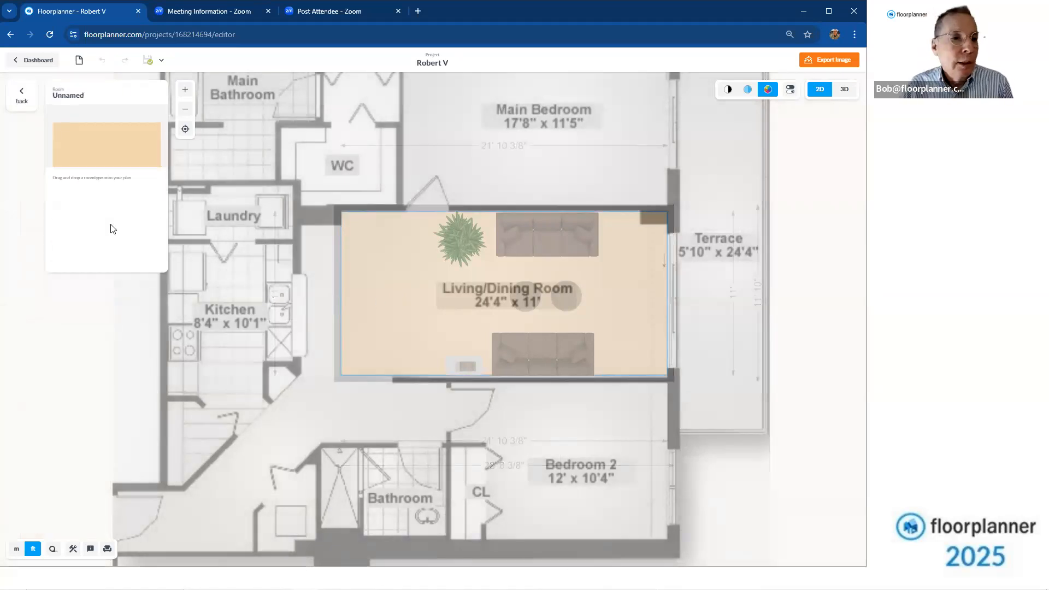
pyautogui.click(152, 125)
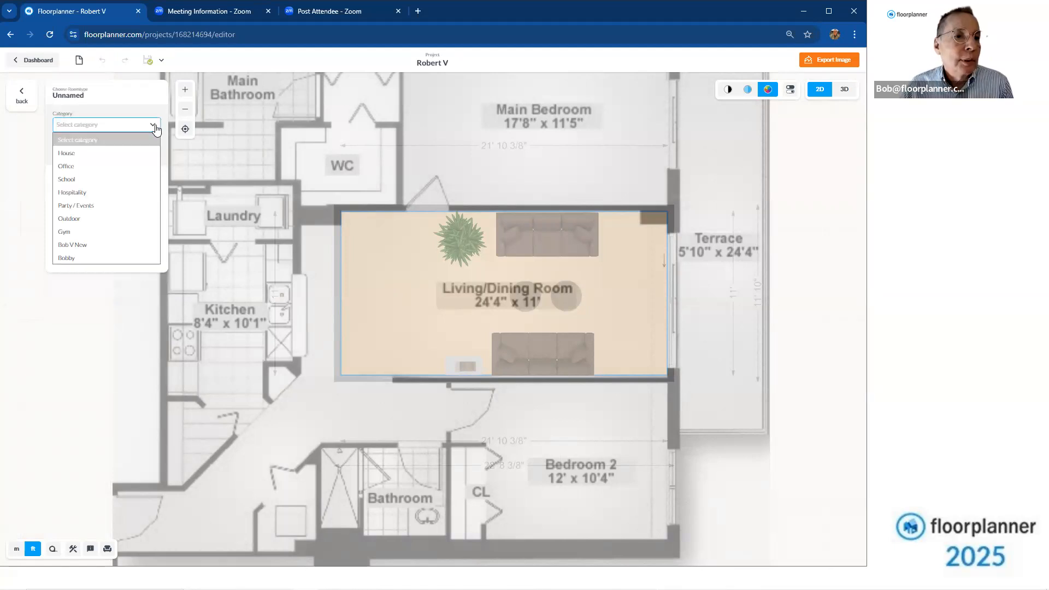
pyautogui.click(132, 152)
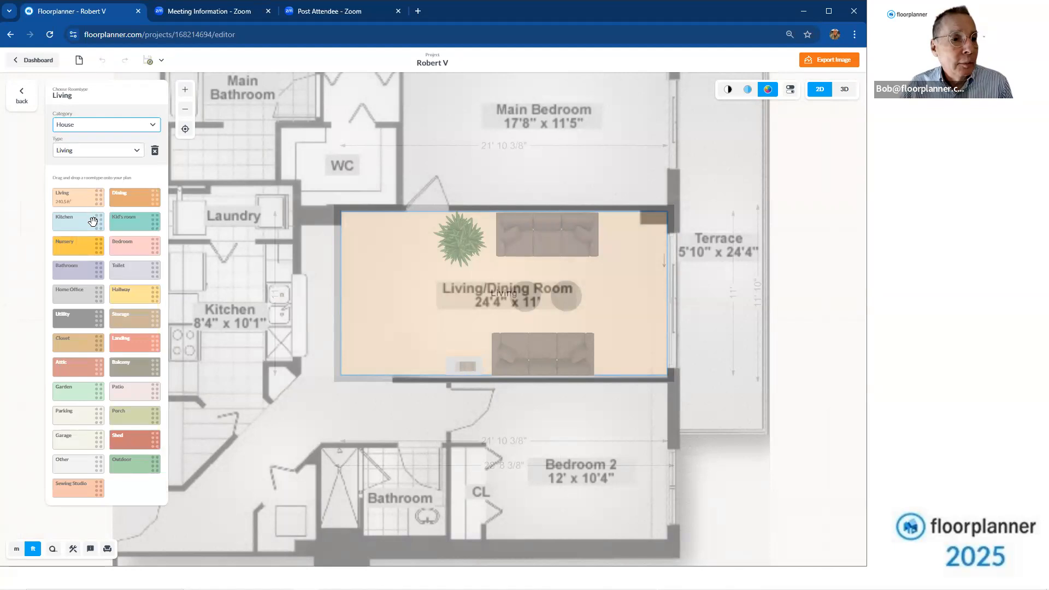
# Try the Nursery and Bathroom room types on the room and return it to Living
pyautogui.click(91, 245)
pyautogui.click(91, 270)
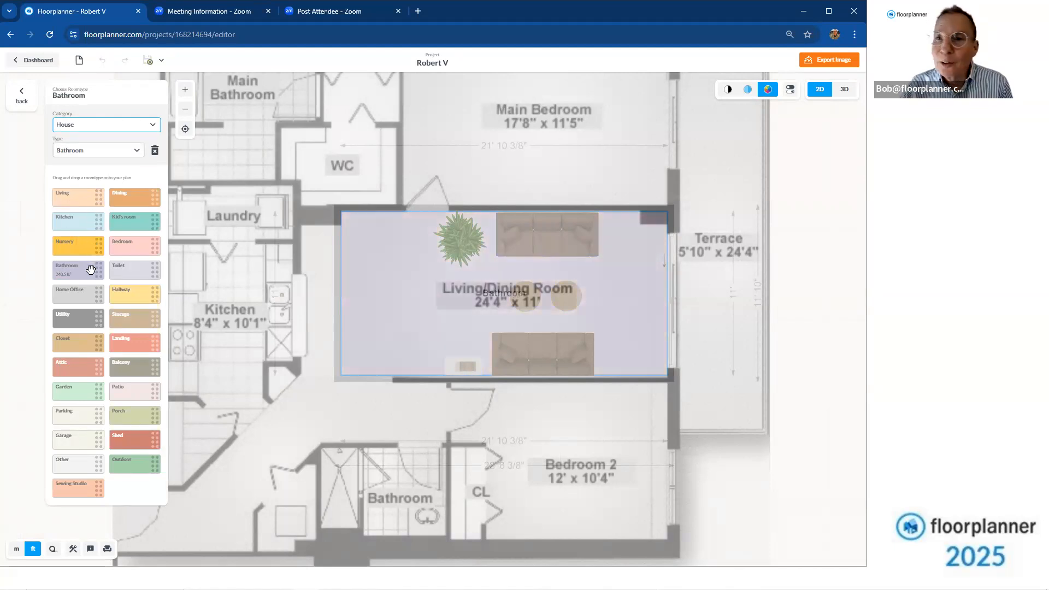
pyautogui.click(82, 202)
# Move the room's Living label to the clear area beside the plant, off the plan's printed text
pyautogui.click(797, 248)
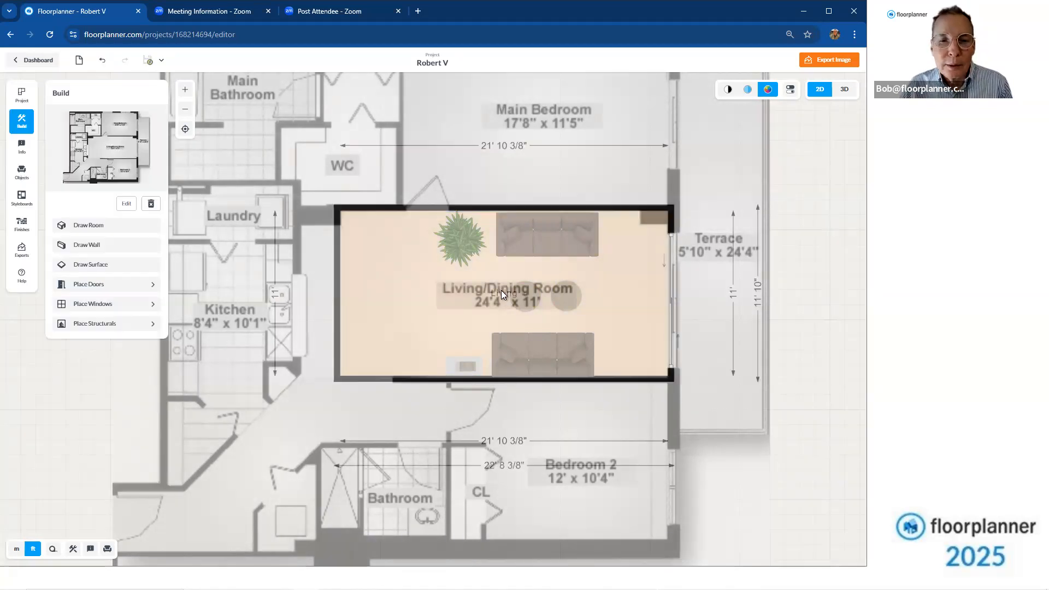
pyautogui.moveTo(457, 280); pyautogui.dragTo(398, 238)
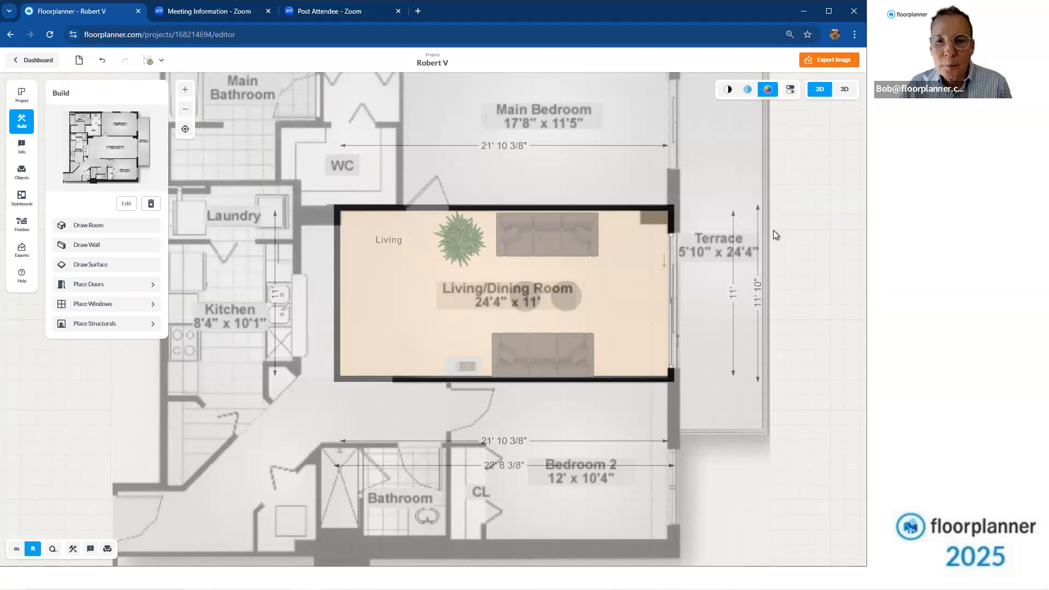
# Hide the uploaded floor plan image beneath the drawn living room
pyautogui.scroll(-2, 776, 217)
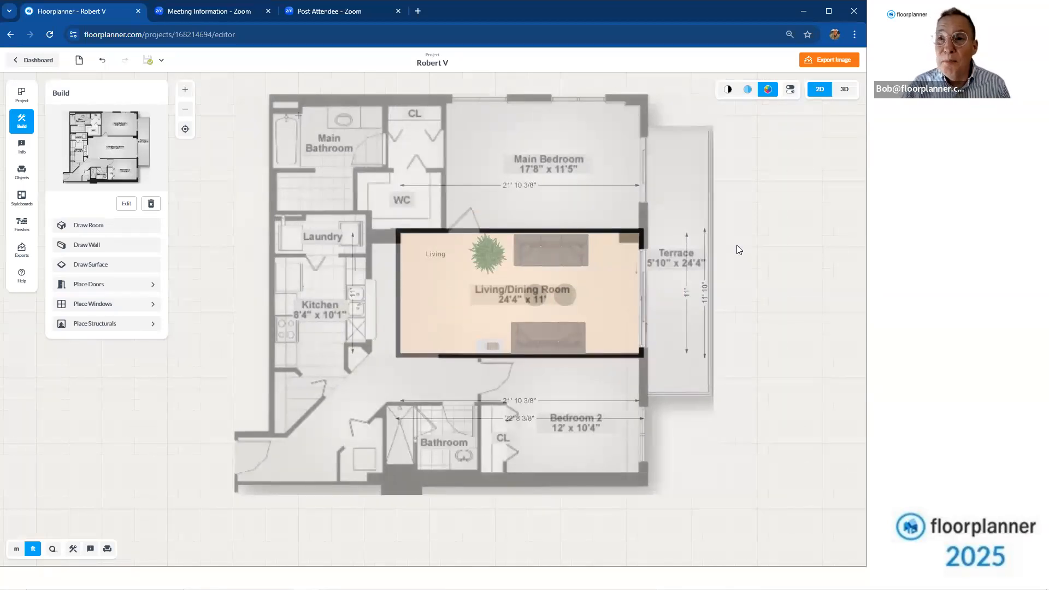
pyautogui.press('space')
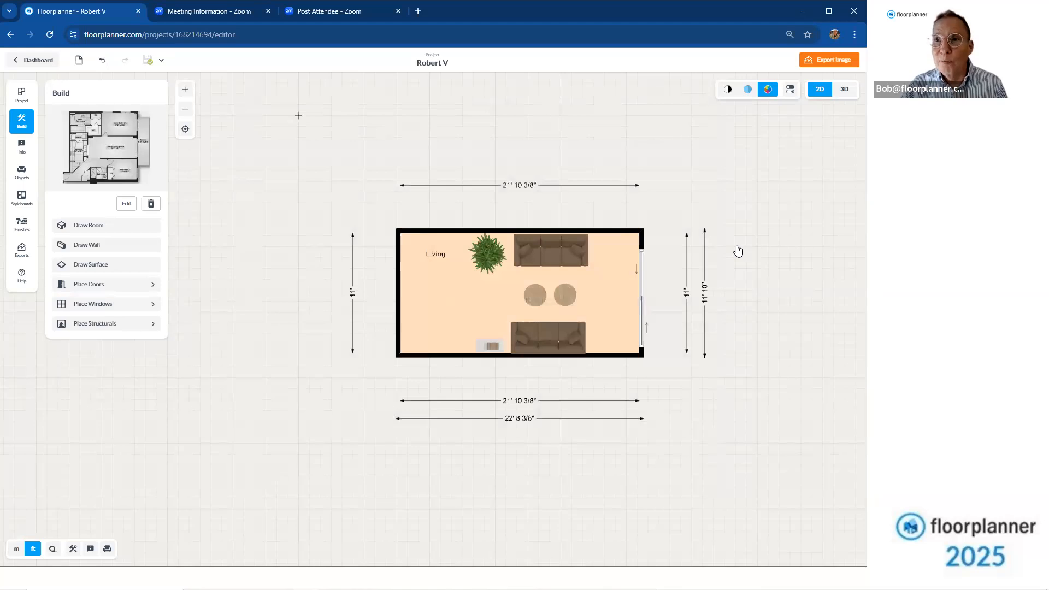
pyautogui.press('space')
pyautogui.scroll(1, 667, 229)
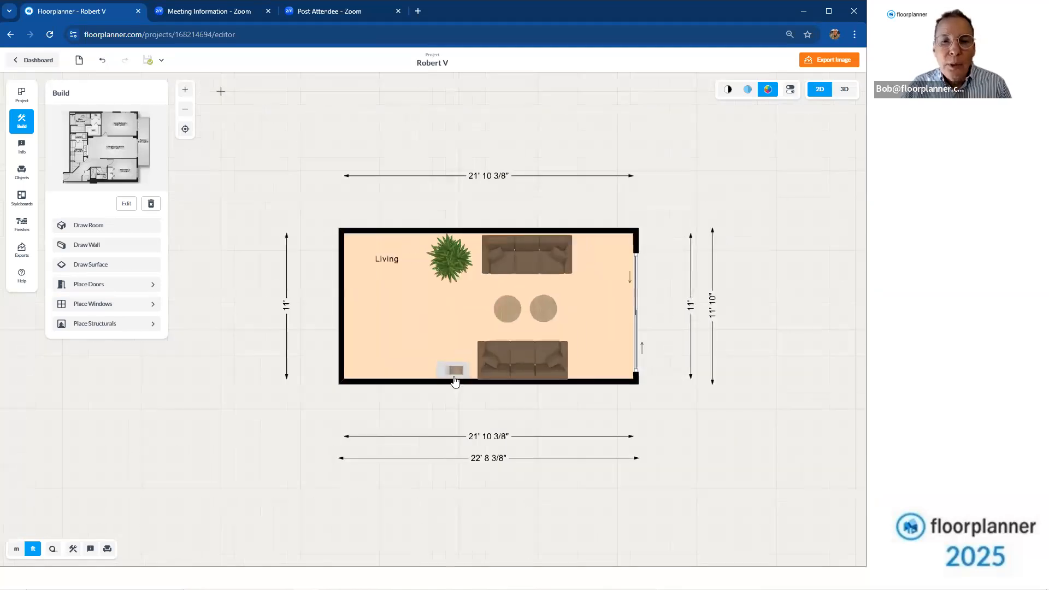
# Preview the room in the black-and-white and color-filled line-art 2D styles, and return to the full-color style
pyautogui.click(728, 90)
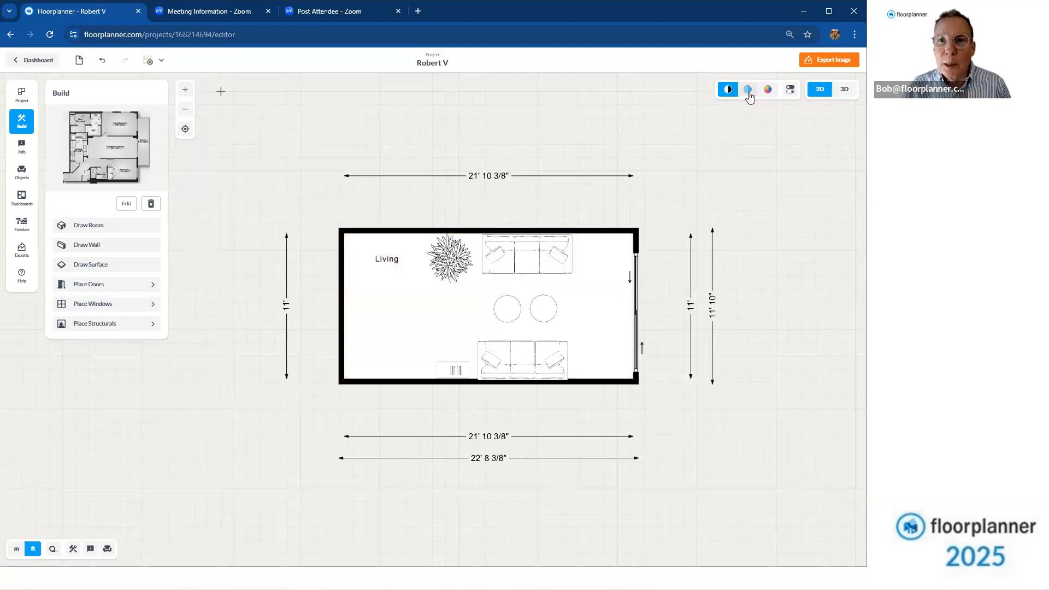
pyautogui.click(748, 92)
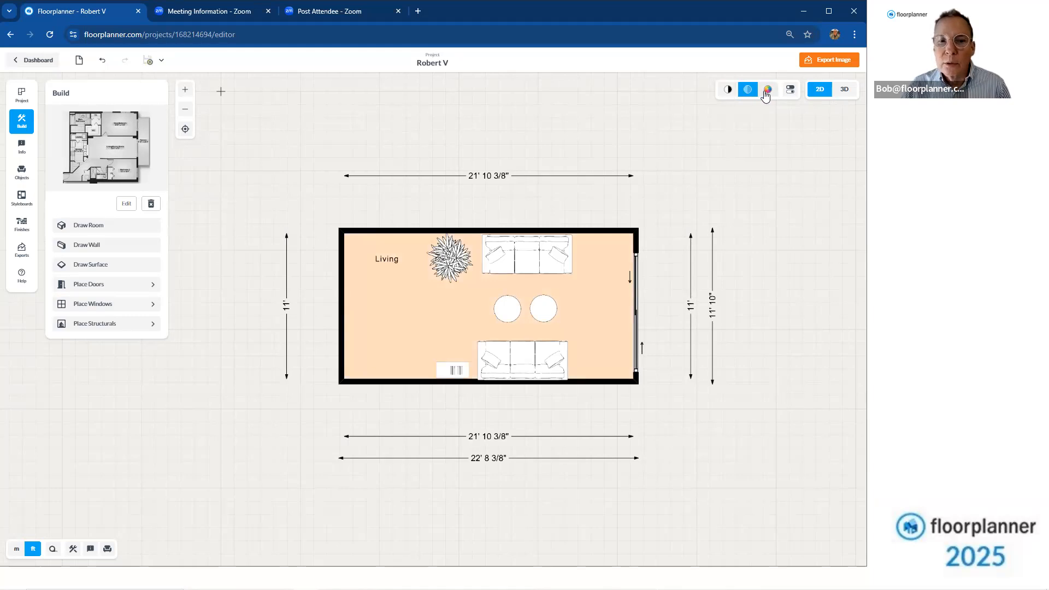
pyautogui.click(767, 93)
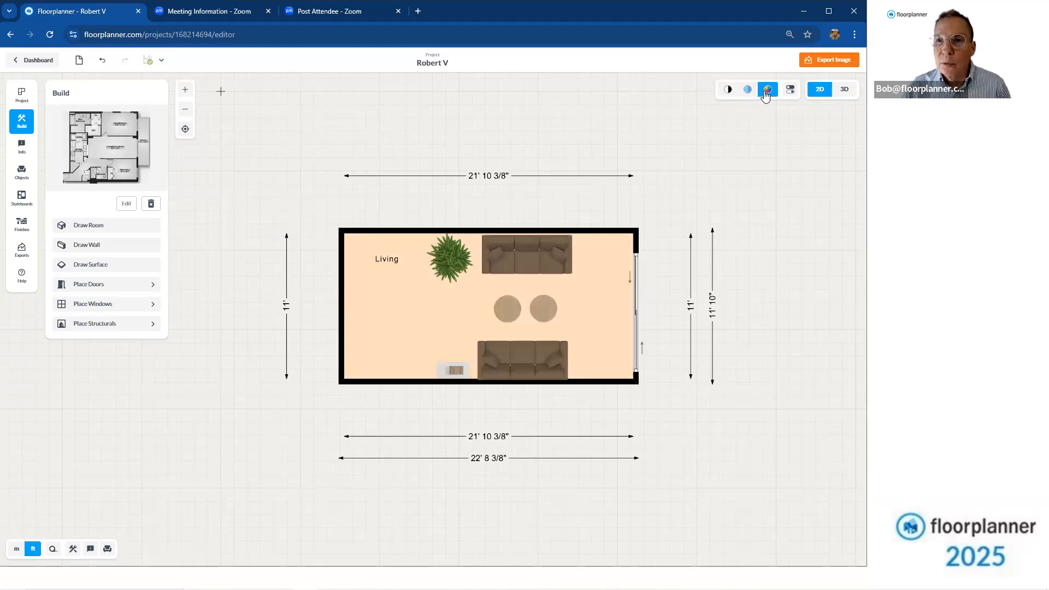
# Show the living room in 3D, center it and orbit around it to inspect the furniture and sliding doors
pyautogui.click(844, 91)
pyautogui.click(186, 129)
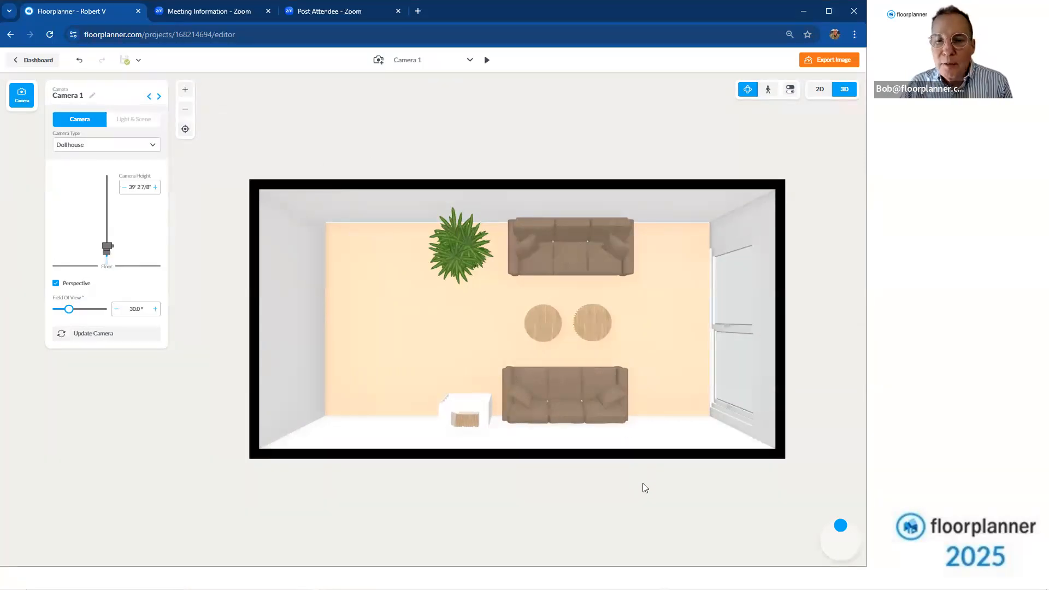
pyautogui.moveTo(646, 485); pyautogui.dragTo(642, 413)
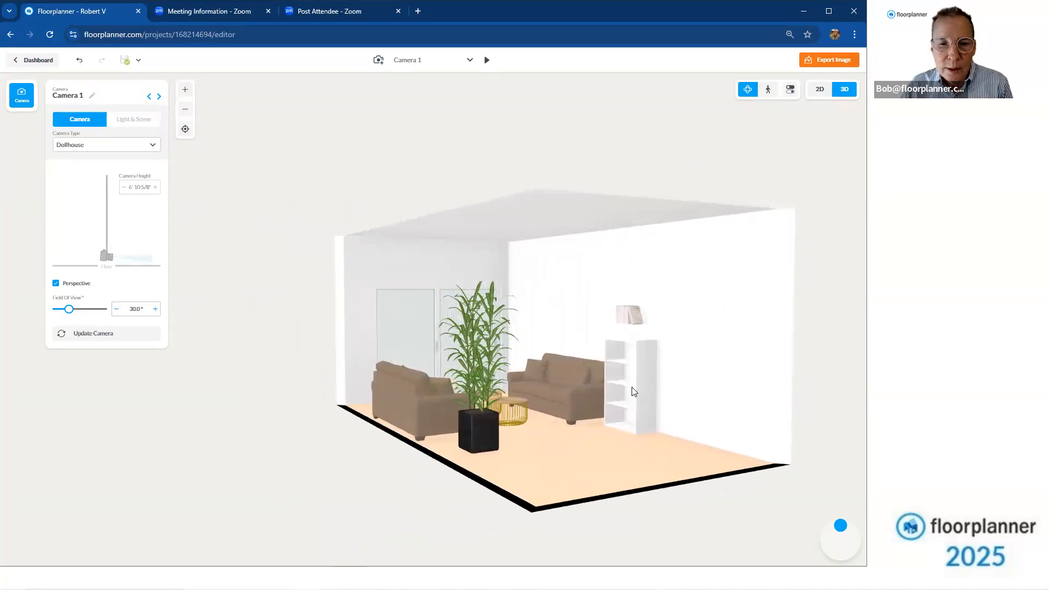
pyautogui.moveTo(534, 424); pyautogui.dragTo(465, 430)
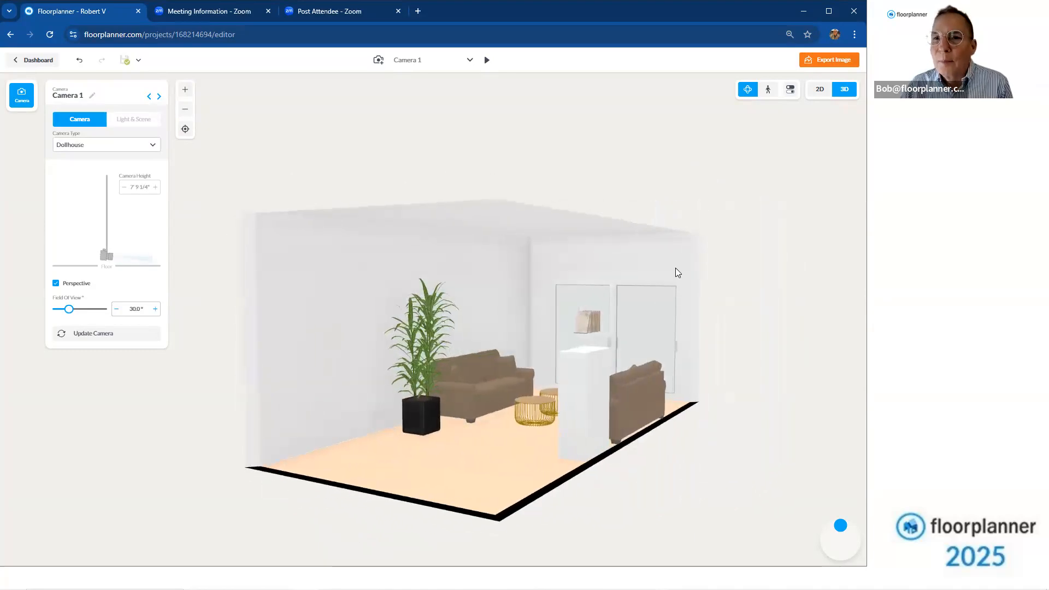
# Turn off cutaway walls in the 3D view settings and inspect the room from above with full walls
pyautogui.click(790, 92)
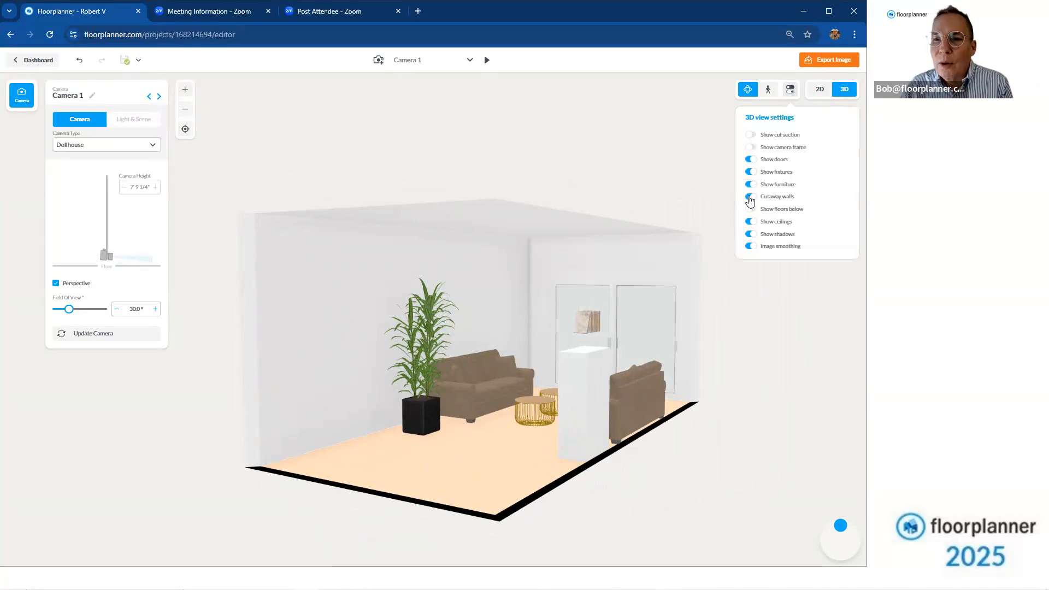
pyautogui.click(749, 197)
pyautogui.moveTo(694, 202); pyautogui.dragTo(667, 252)
pyautogui.moveTo(549, 212); pyautogui.dragTo(657, 259)
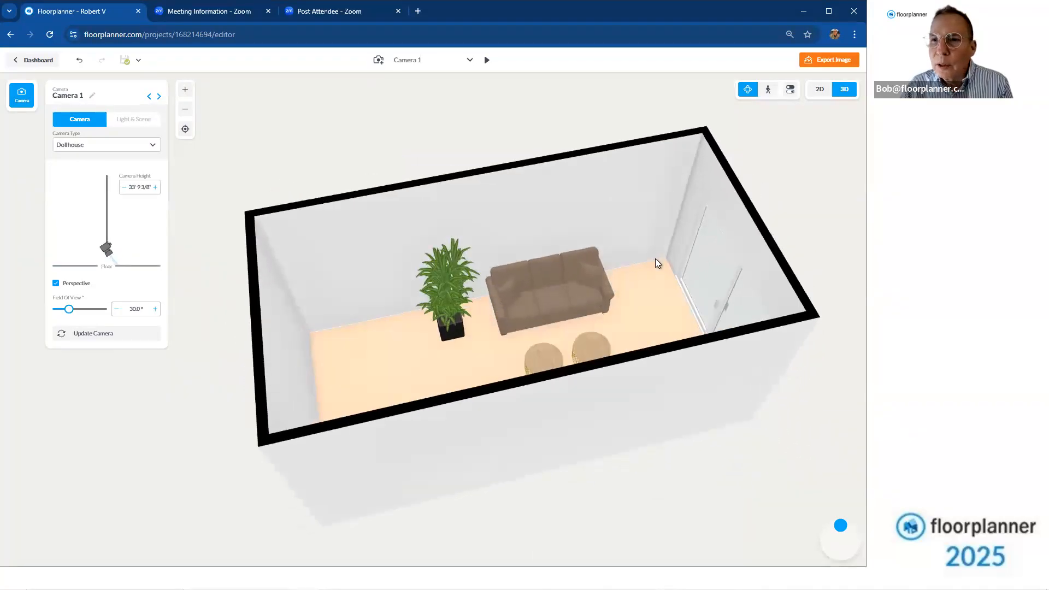
pyautogui.moveTo(655, 258); pyautogui.dragTo(526, 228)
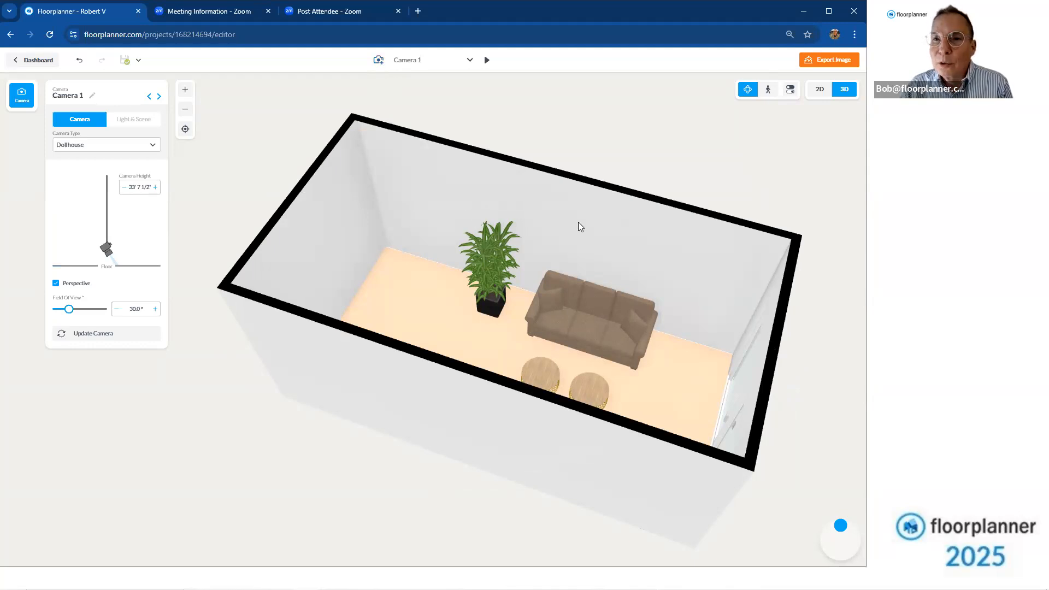
# Enter the first-person view and frame the sliding doors, both sofas, coffee tables and bookcase from inside the room
pyautogui.click(768, 95)
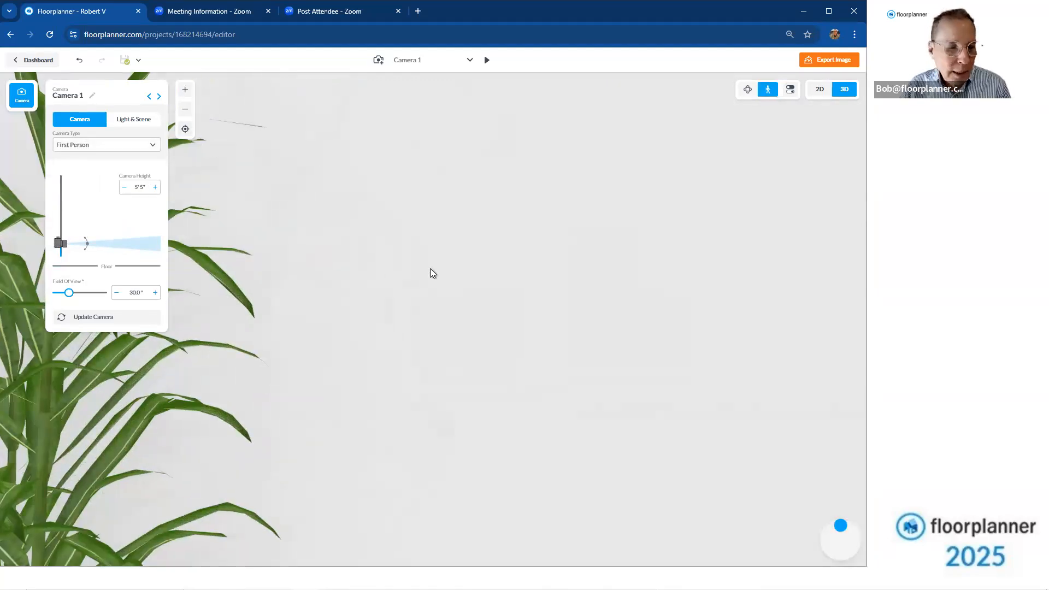
pyautogui.moveTo(431, 272); pyautogui.dragTo(543, 287)
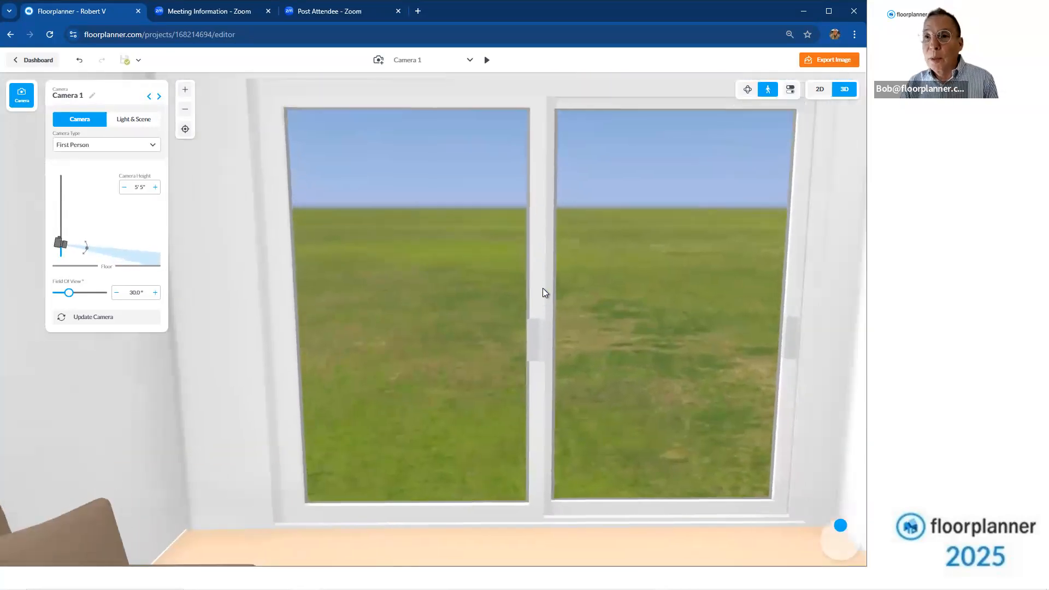
pyautogui.scroll(-3, 542, 287)
pyautogui.scroll(5, 543, 287)
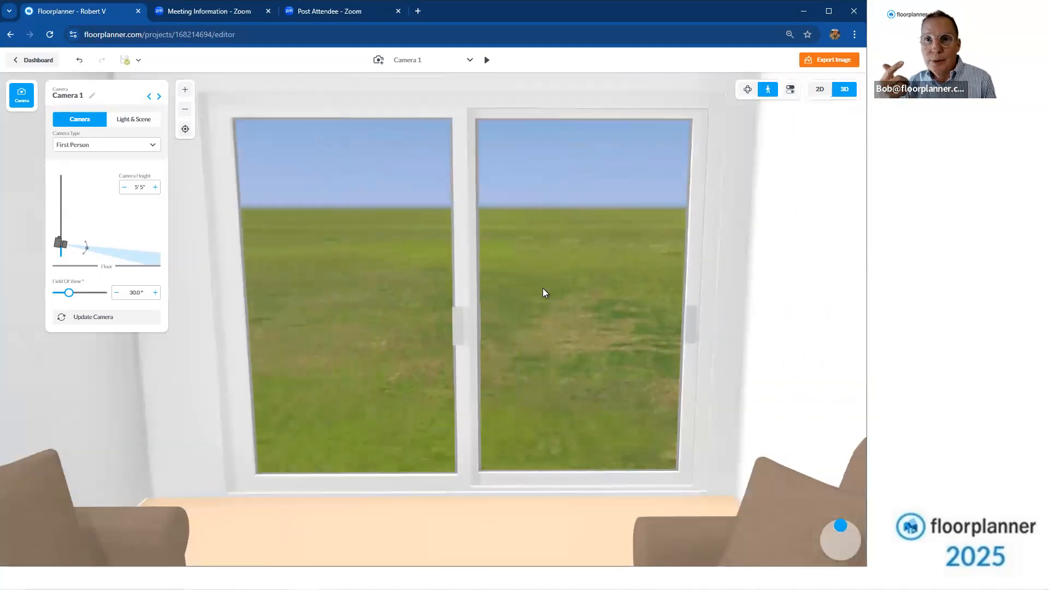
pyautogui.scroll(-5, 542, 287)
pyautogui.scroll(-2, 543, 288)
pyautogui.scroll(-3, 628, 331)
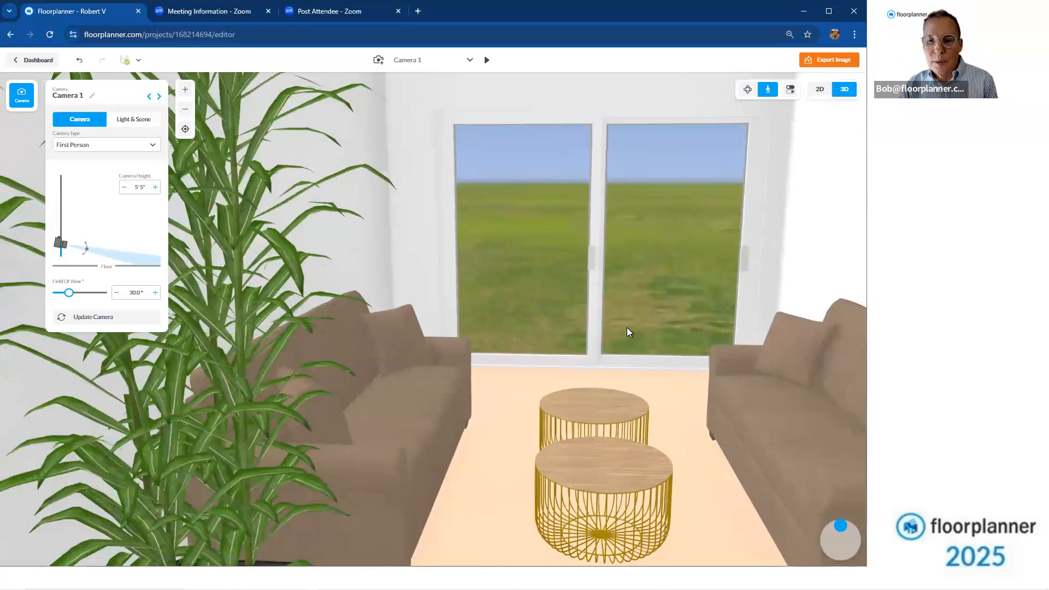
pyautogui.scroll(-4, 628, 328)
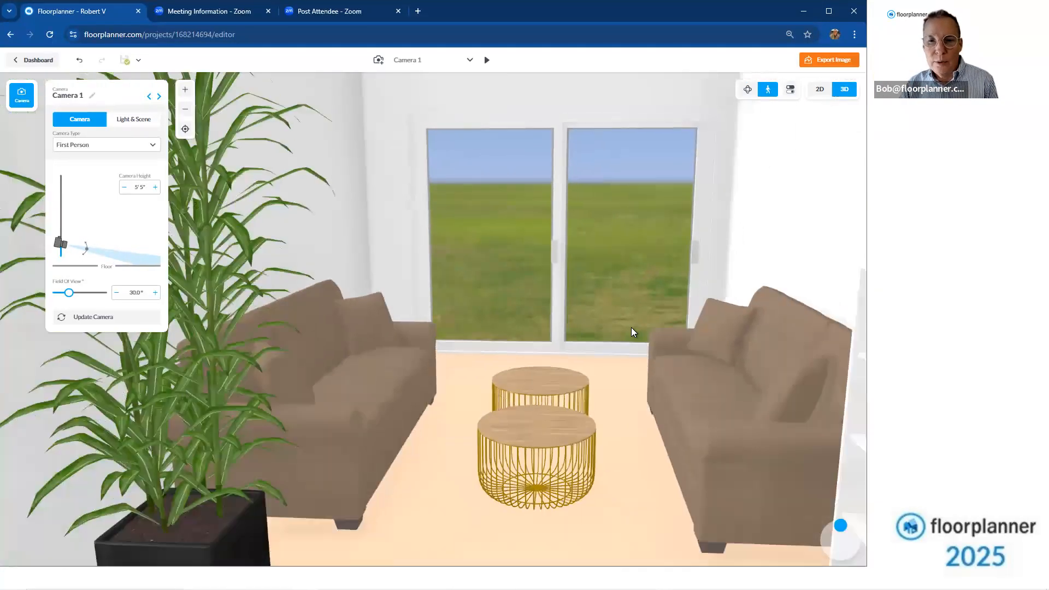
pyautogui.moveTo(639, 336); pyautogui.dragTo(641, 333)
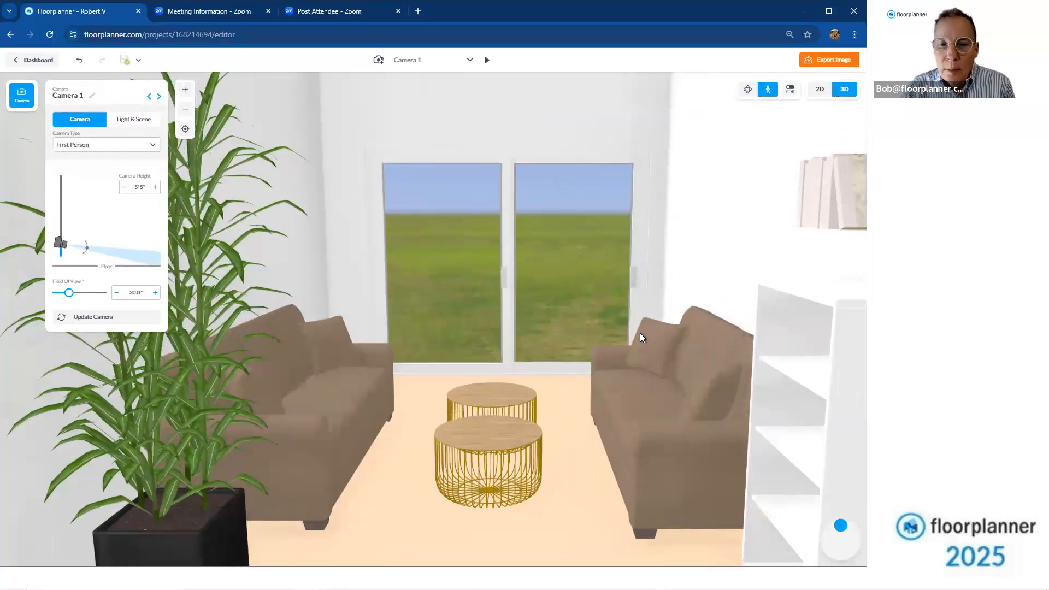
# Adjust the position and rotation of the front coffee table slightly between the two sofas
pyautogui.click(497, 438)
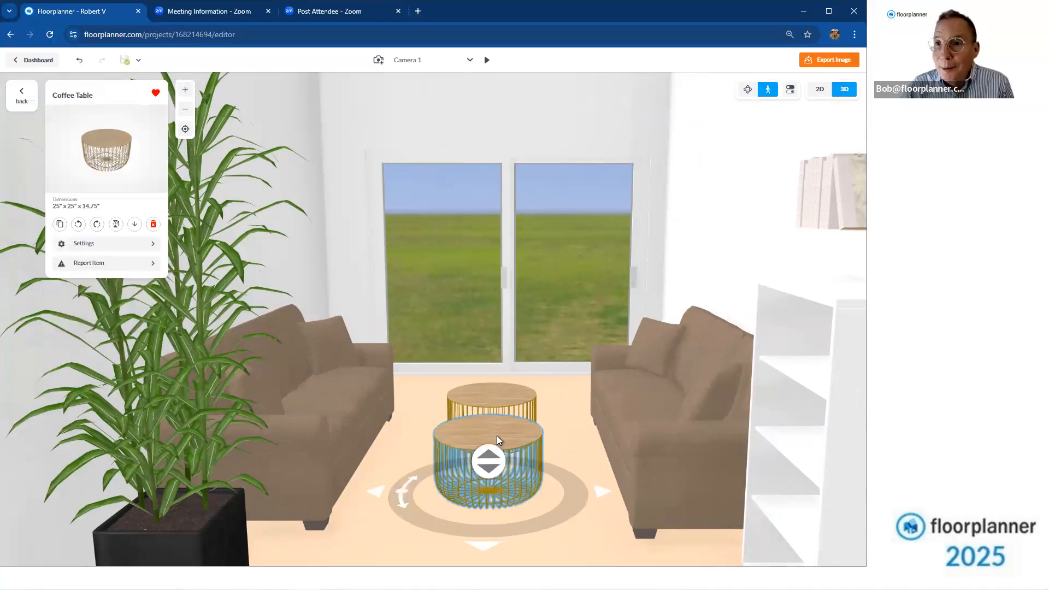
pyautogui.moveTo(501, 431)
pyautogui.mouseDown()
pyautogui.moveTo(520, 426)
pyautogui.moveTo(504, 435)
pyautogui.mouseUp()
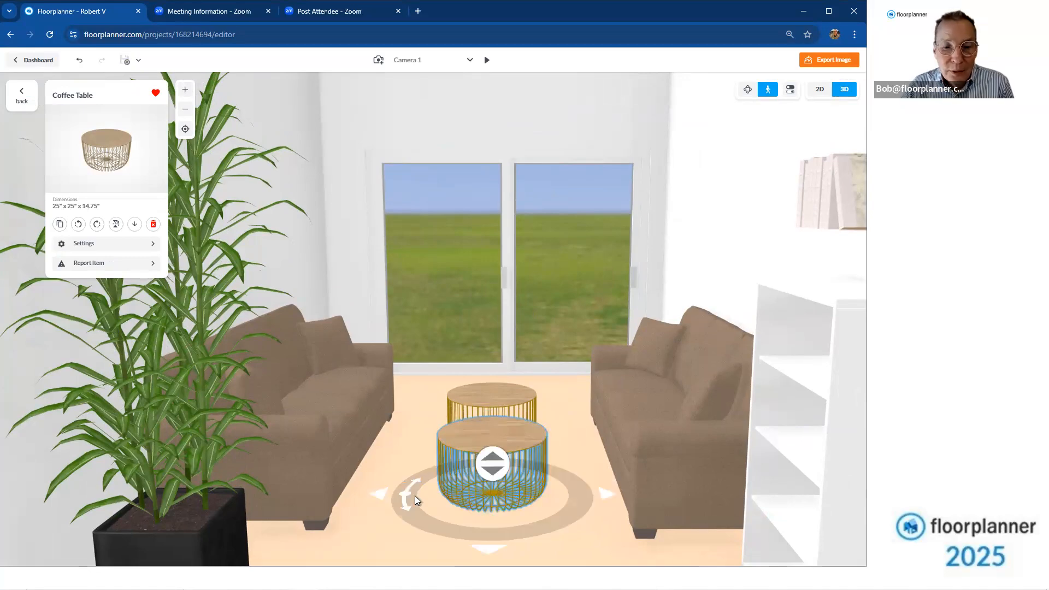
pyautogui.moveTo(401, 496)
pyautogui.mouseDown()
pyautogui.moveTo(414, 513)
pyautogui.moveTo(402, 500)
pyautogui.mouseUp()
pyautogui.click(385, 495)
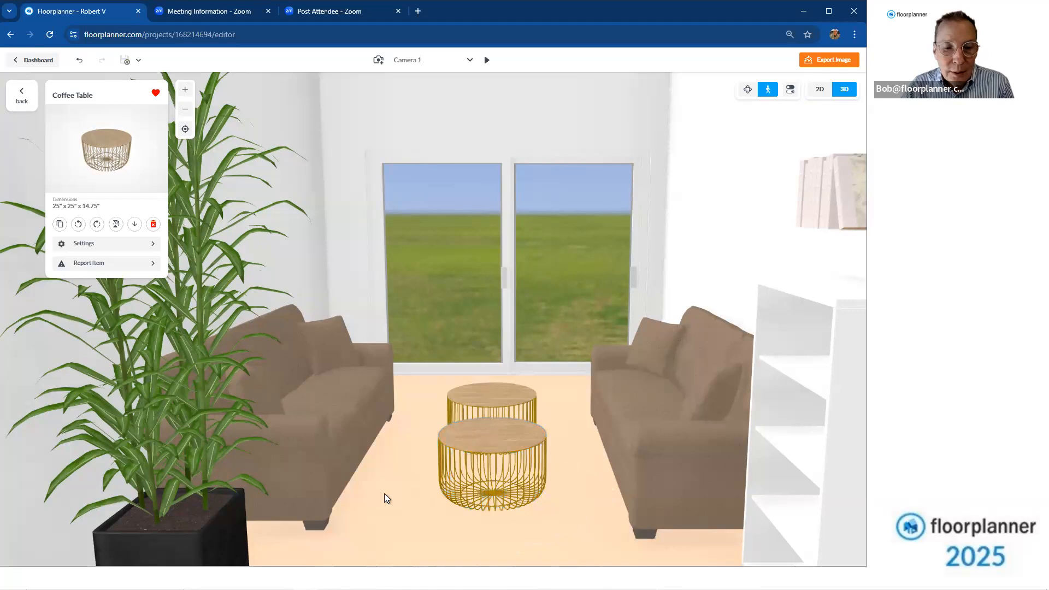
pyautogui.click(481, 451)
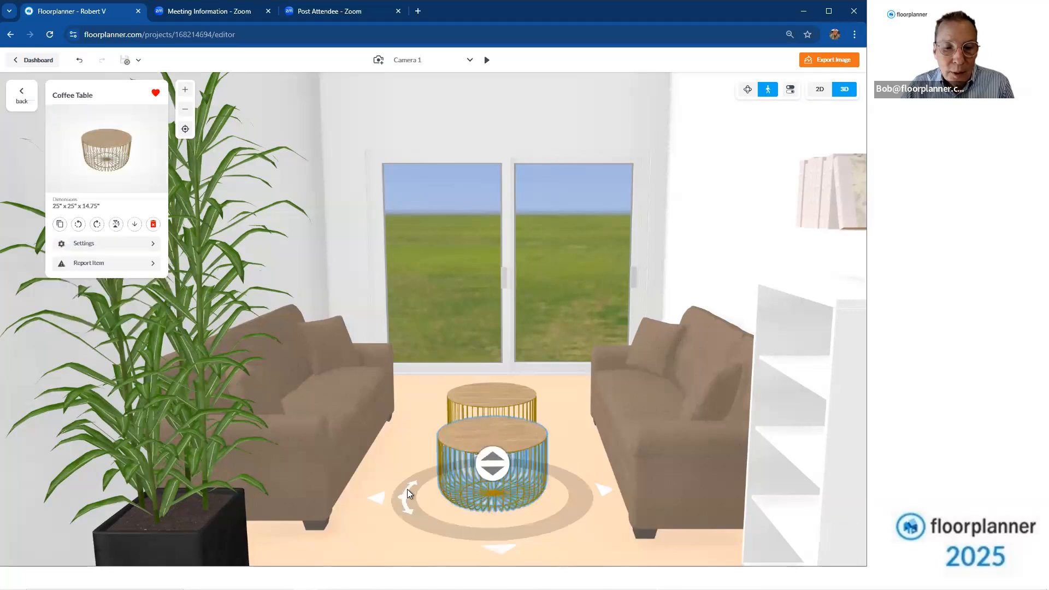
pyautogui.moveTo(383, 497); pyautogui.dragTo(391, 497)
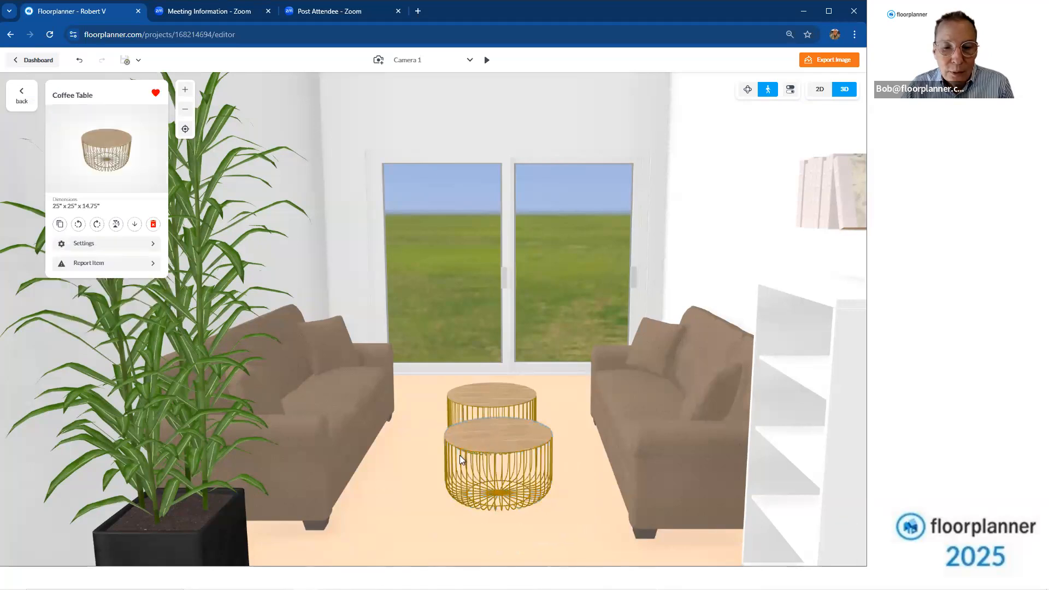
pyautogui.click(490, 442)
pyautogui.moveTo(500, 457); pyautogui.dragTo(527, 461)
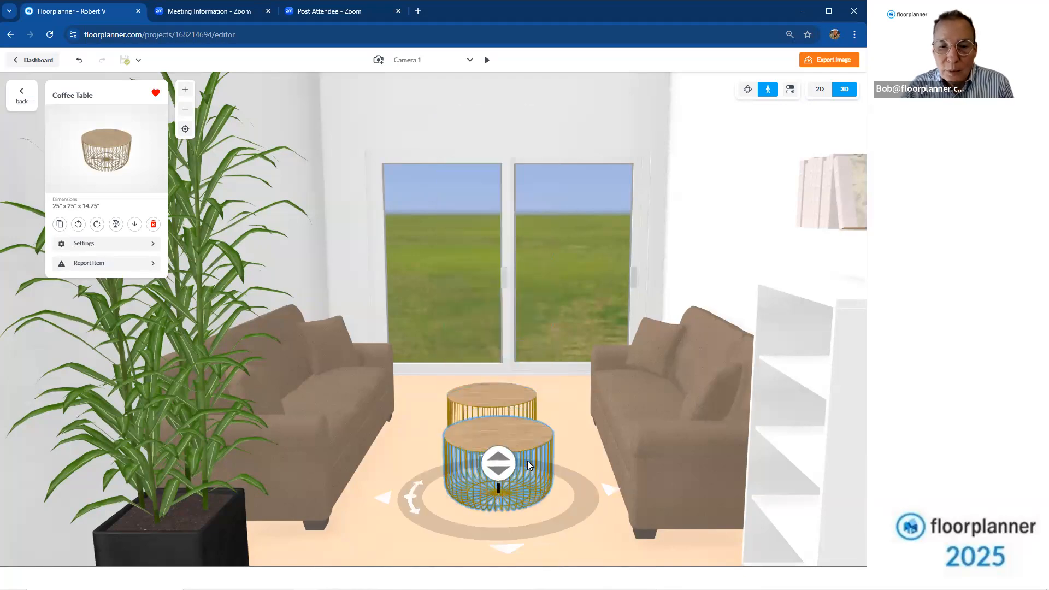
# Lower the floating wall-shelf books onto the upper shelf of the white bookcase
pyautogui.click(812, 202)
pyautogui.moveTo(845, 205); pyautogui.dragTo(821, 343)
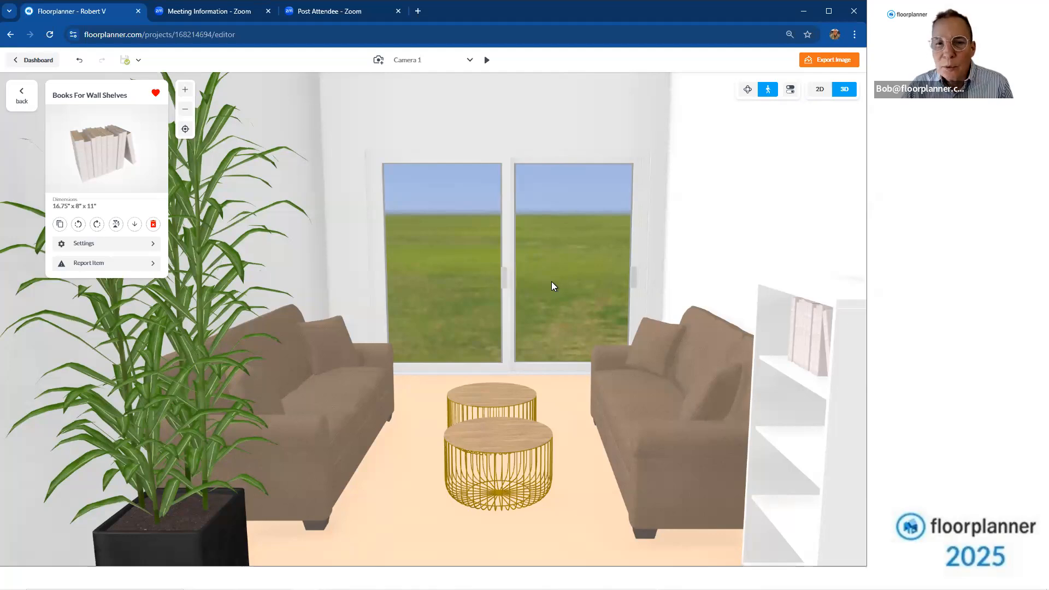
pyautogui.click(21, 96)
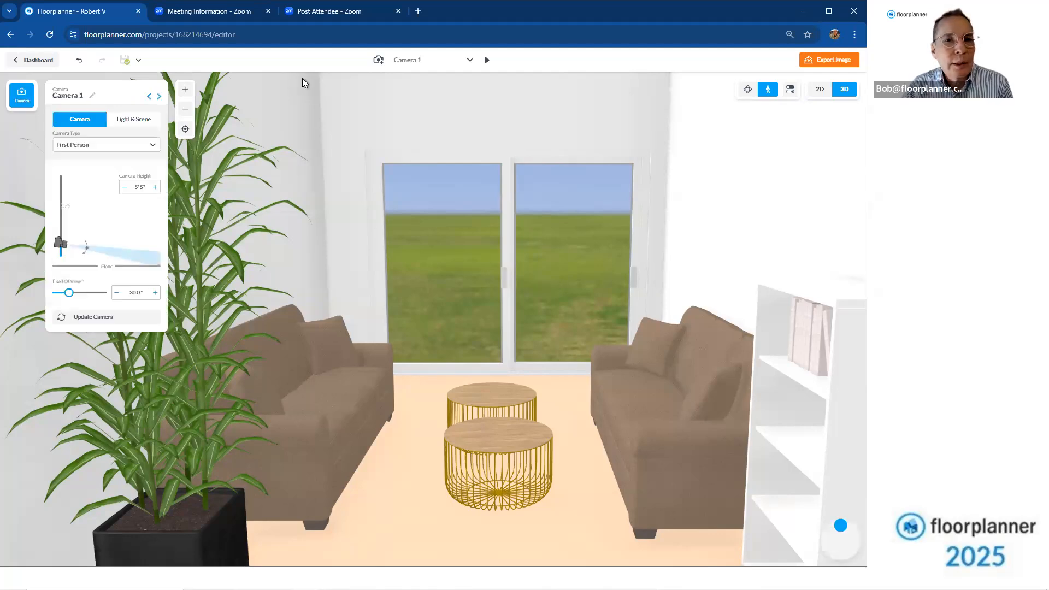
# Save the current view as a new camera and set its camera type to First Person
pyautogui.click(379, 61)
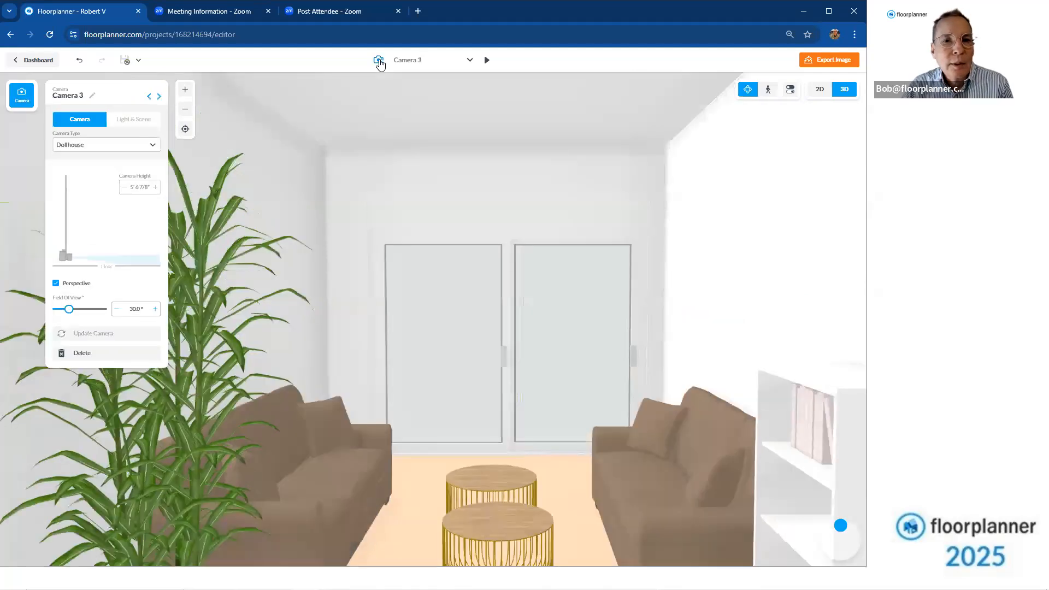
pyautogui.click(155, 145)
pyautogui.click(124, 172)
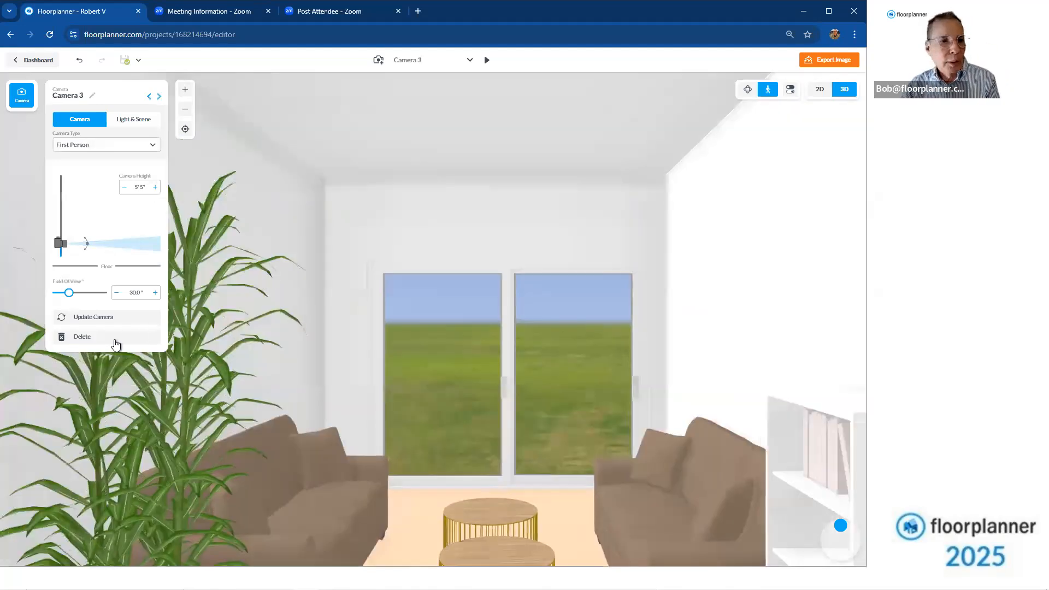
# Widen the new camera's field of view to 37°, tilt it down toward the coffee tables and update the camera
pyautogui.moveTo(68, 294); pyautogui.dragTo(74, 298)
pyautogui.moveTo(446, 372); pyautogui.dragTo(446, 375)
pyautogui.press('Right')
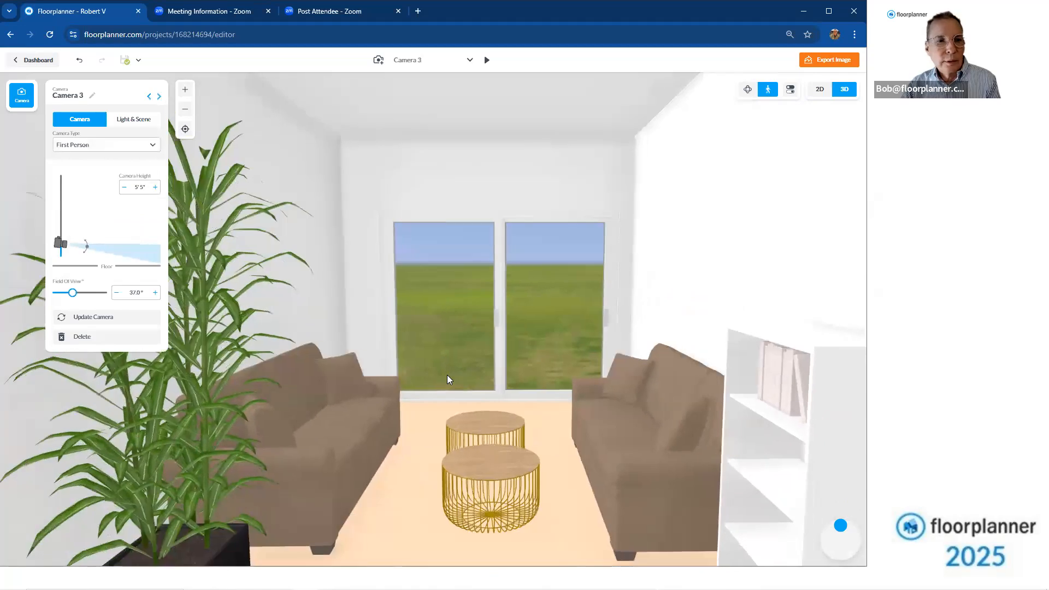
pyautogui.click(119, 325)
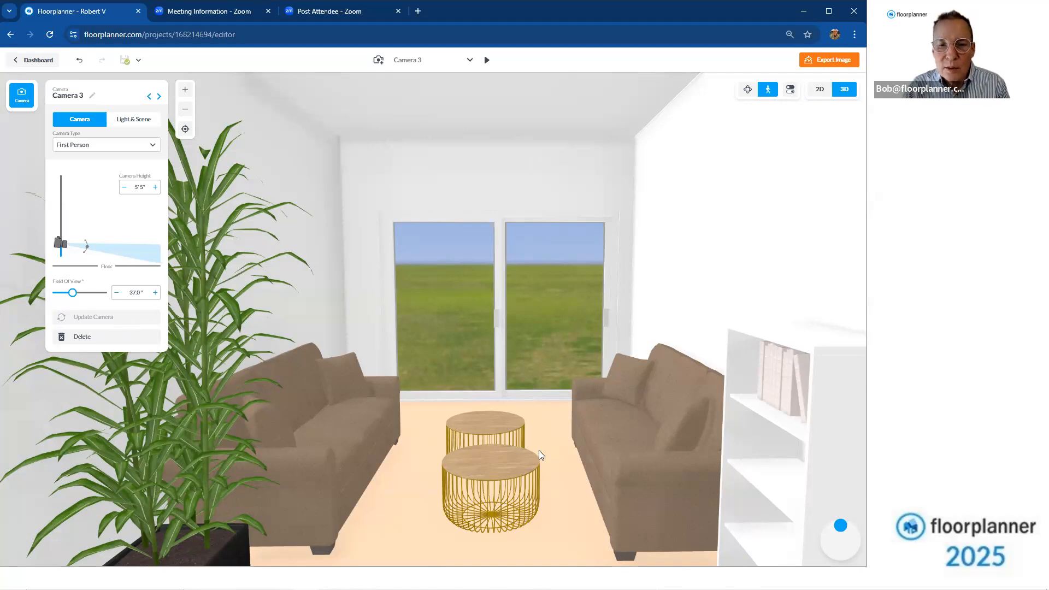
# Return to the 2D plan and browse the finish materials in the wood category
pyautogui.click(820, 90)
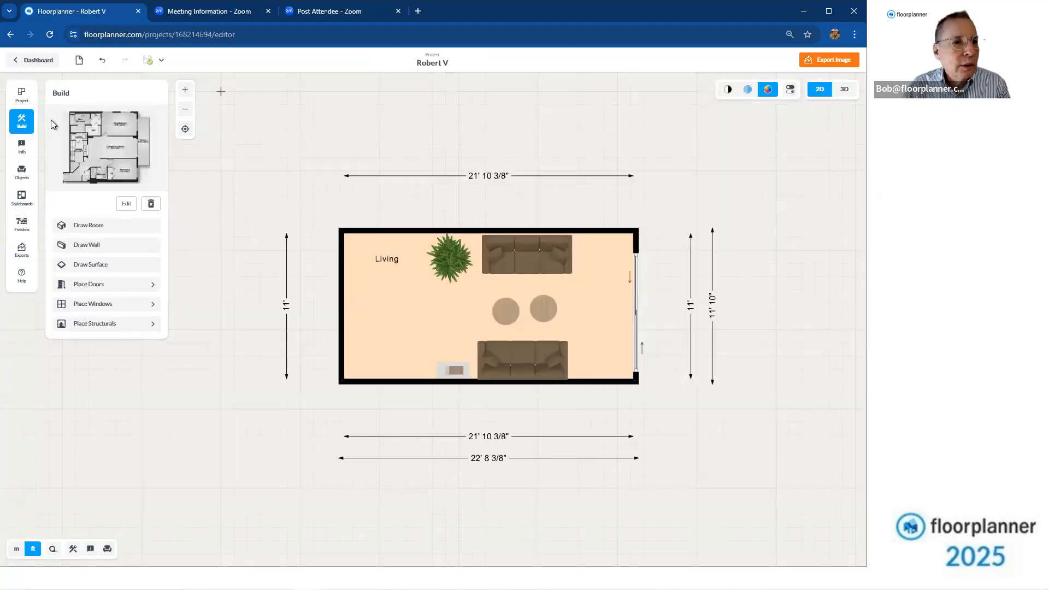
pyautogui.click(23, 229)
pyautogui.click(137, 173)
pyautogui.click(129, 199)
pyautogui.scroll(-5, 167, 235)
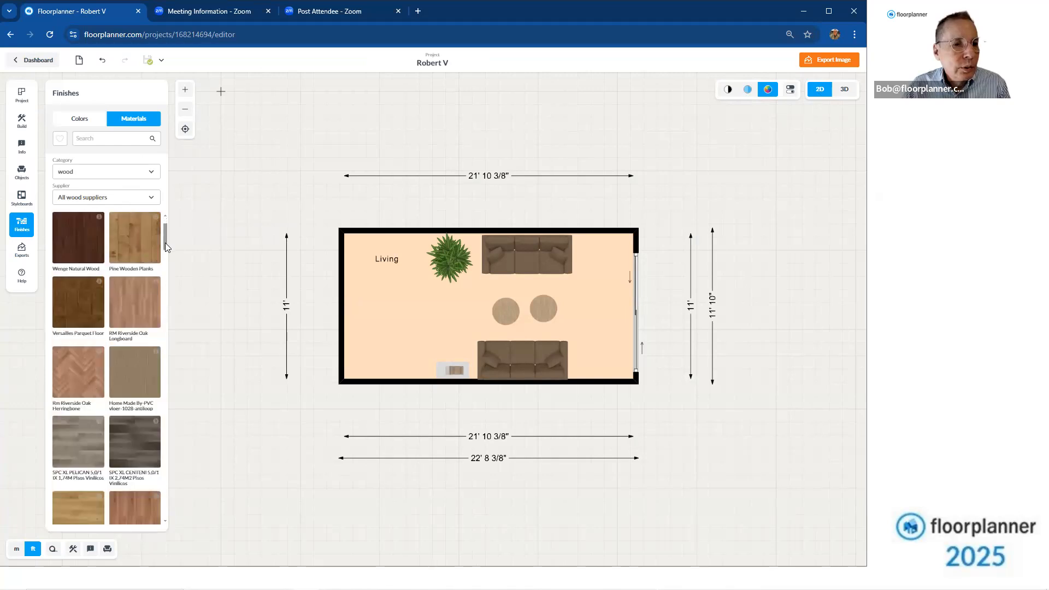
pyautogui.scroll(5, 170, 242)
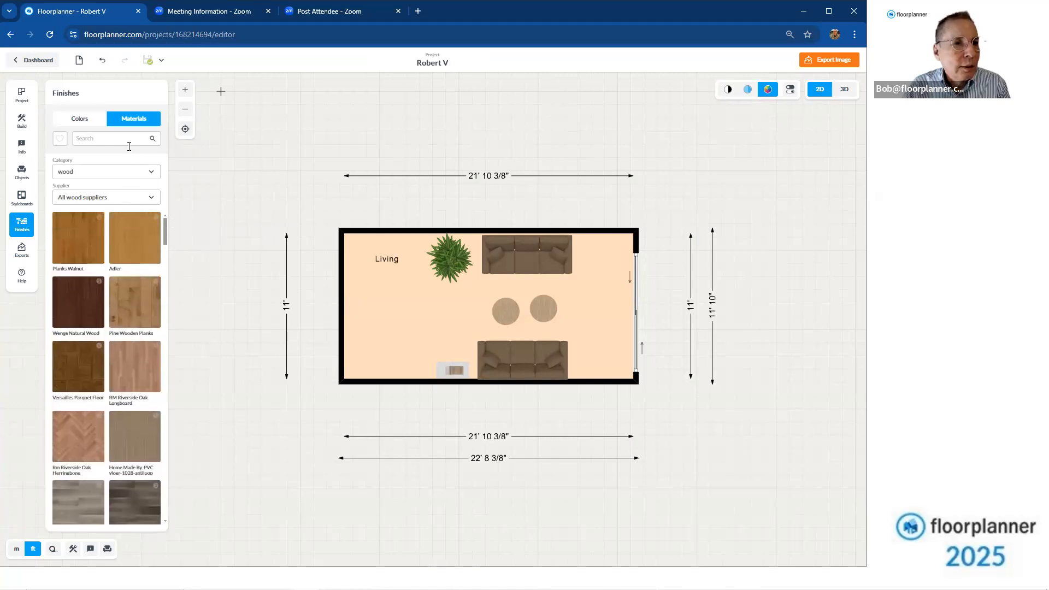
# Search the wood materials for "nordic" and apply Nordic Ash Harmony to the living room floor
pyautogui.click(129, 143)
pyautogui.write('nordic')
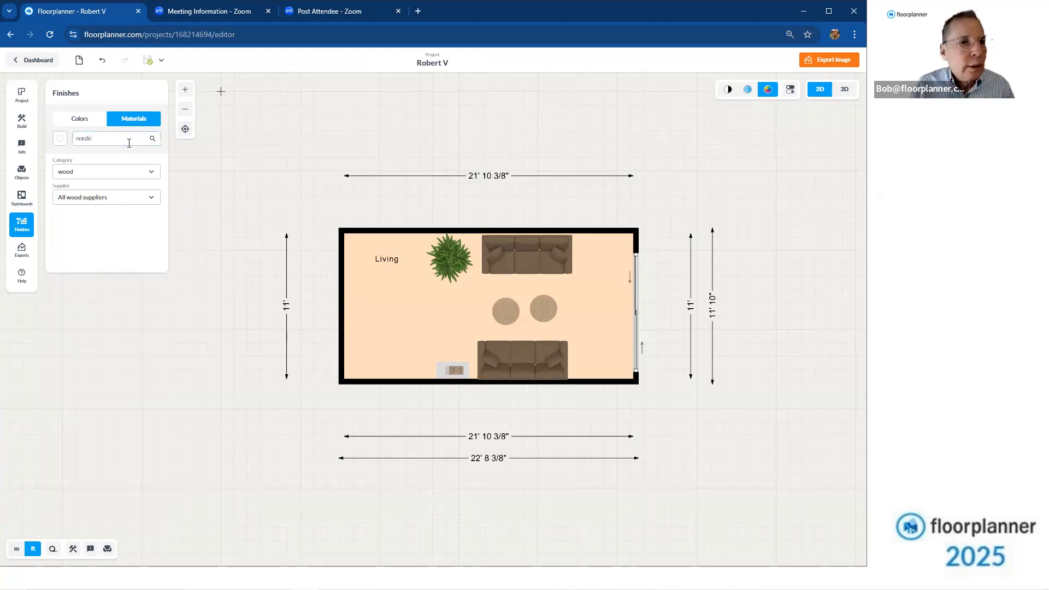
pyautogui.moveTo(139, 309); pyautogui.dragTo(411, 312)
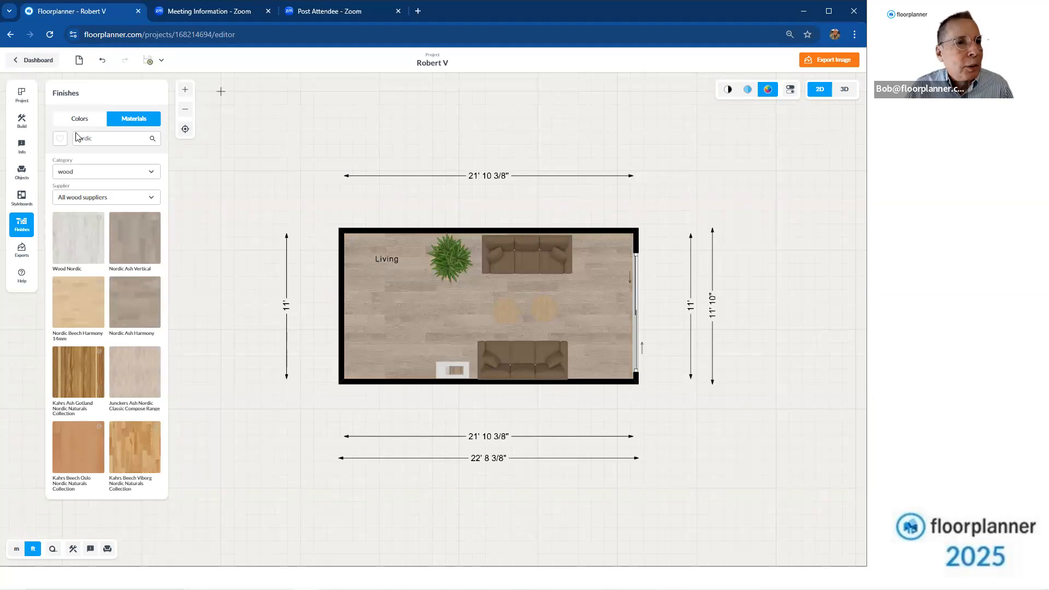
# Apply Benjamin Moore Historical Colours HC-148 to the long wall behind the plant and sofa, and view the room in 3D
pyautogui.click(81, 119)
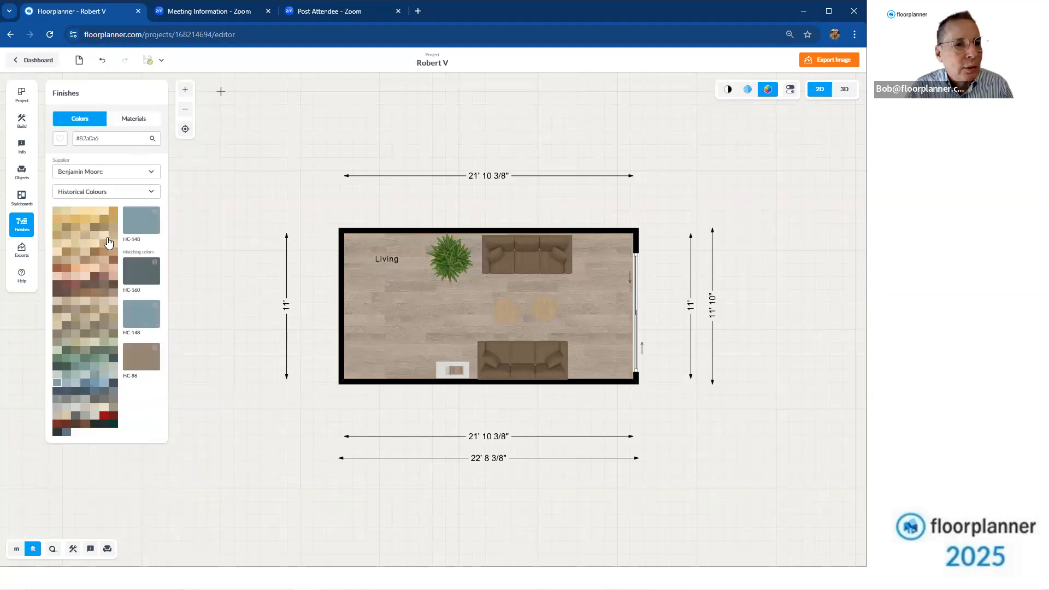
pyautogui.moveTo(138, 313); pyautogui.dragTo(468, 224)
pyautogui.moveTo(481, 234); pyautogui.dragTo(491, 243)
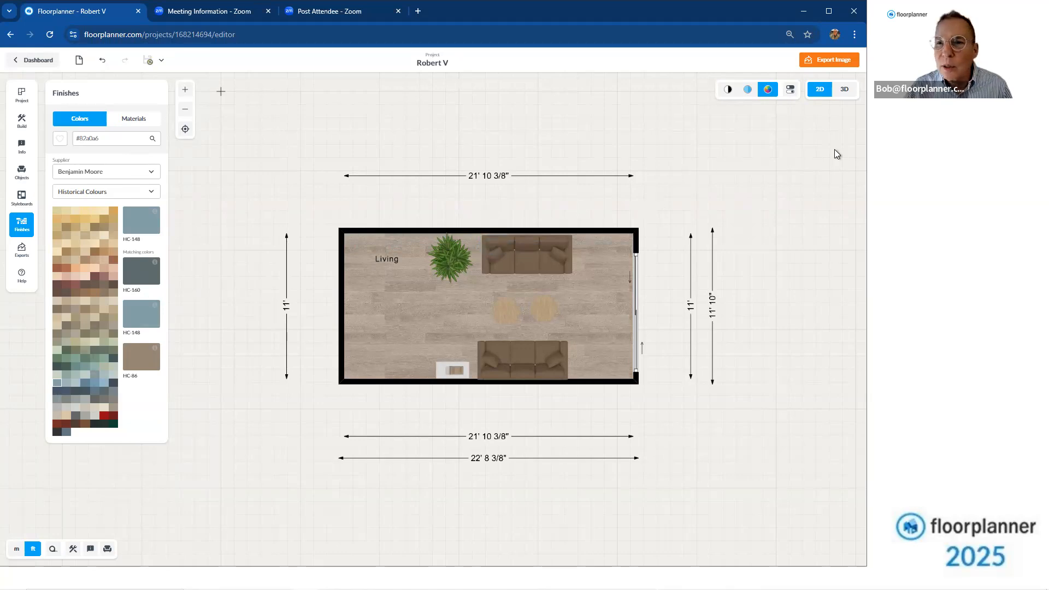
pyautogui.click(844, 90)
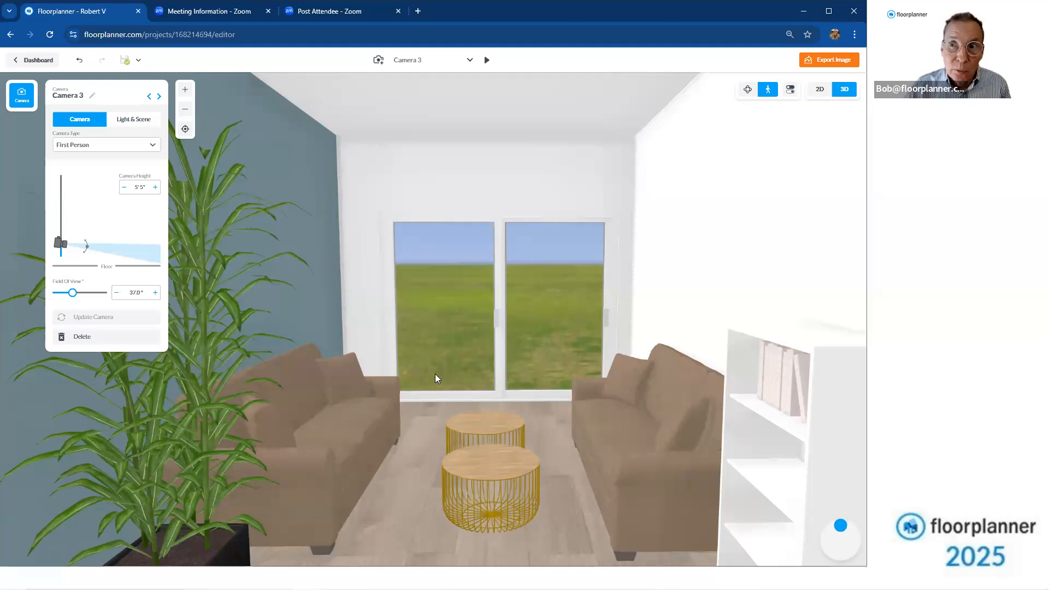
# Rename the current camera as Living Room
pyautogui.click(93, 95)
pyautogui.moveTo(97, 97); pyautogui.dragTo(54, 97)
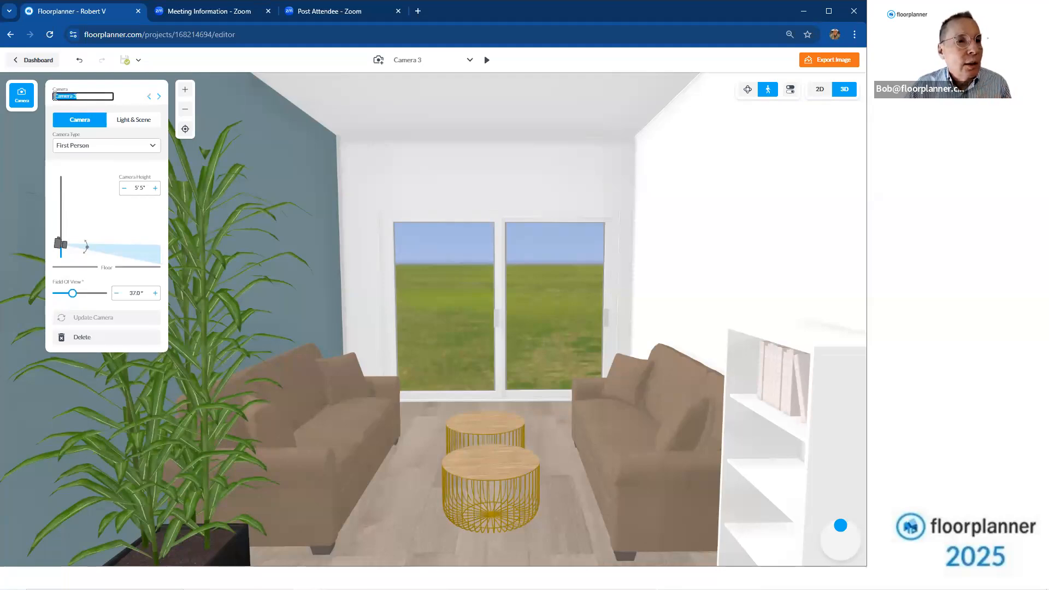
pyautogui.press('BackSpace')
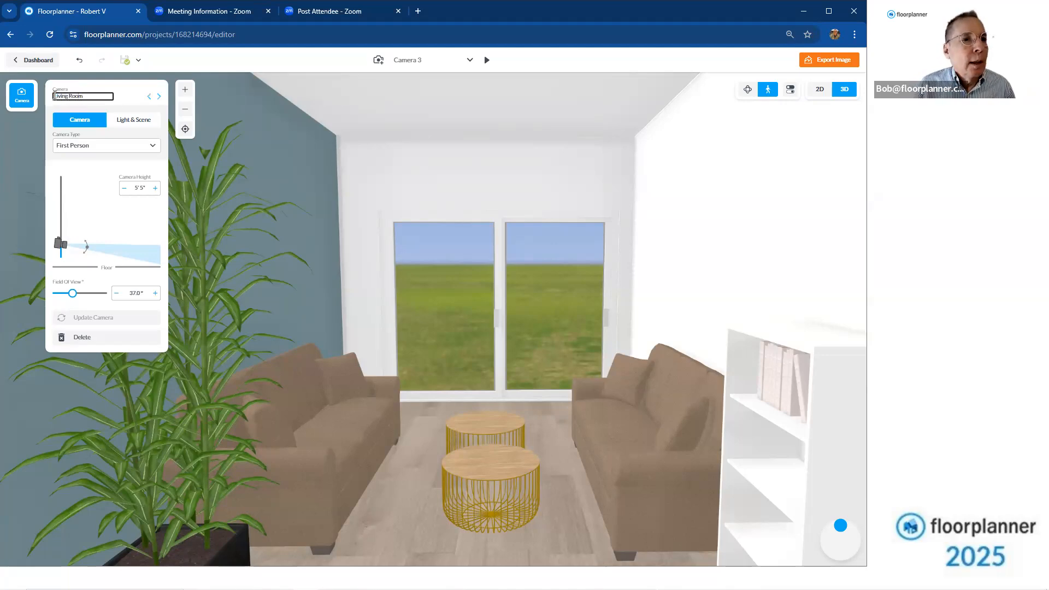
pyautogui.press('Return')
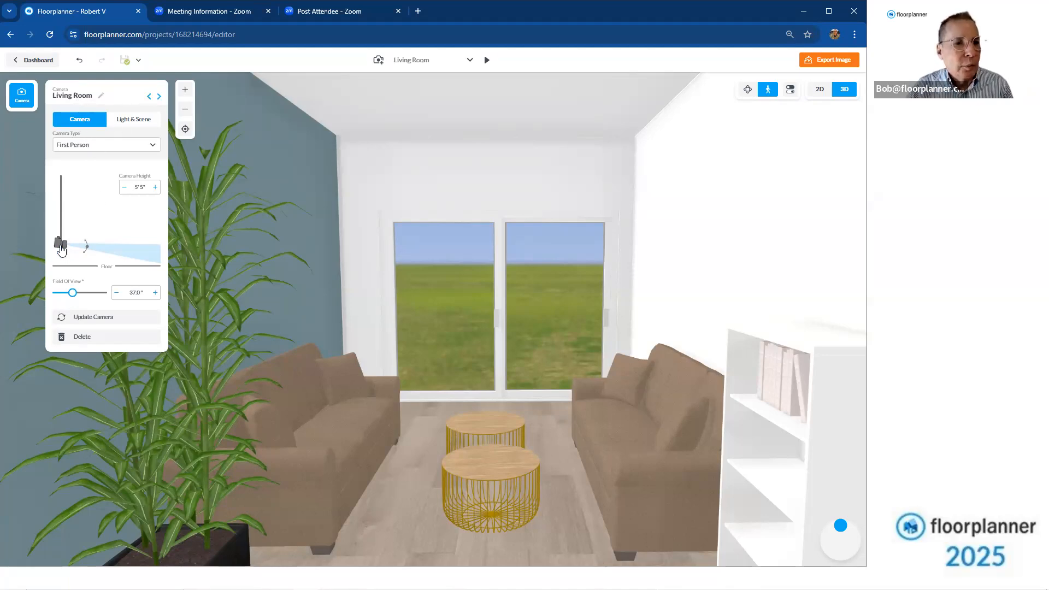
# Set the Living Room camera's height to 5' and tilt its view slightly upward
pyautogui.moveTo(61, 246)
pyautogui.mouseDown()
pyautogui.moveTo(60, 220)
pyautogui.moveTo(61, 249)
pyautogui.mouseUp()
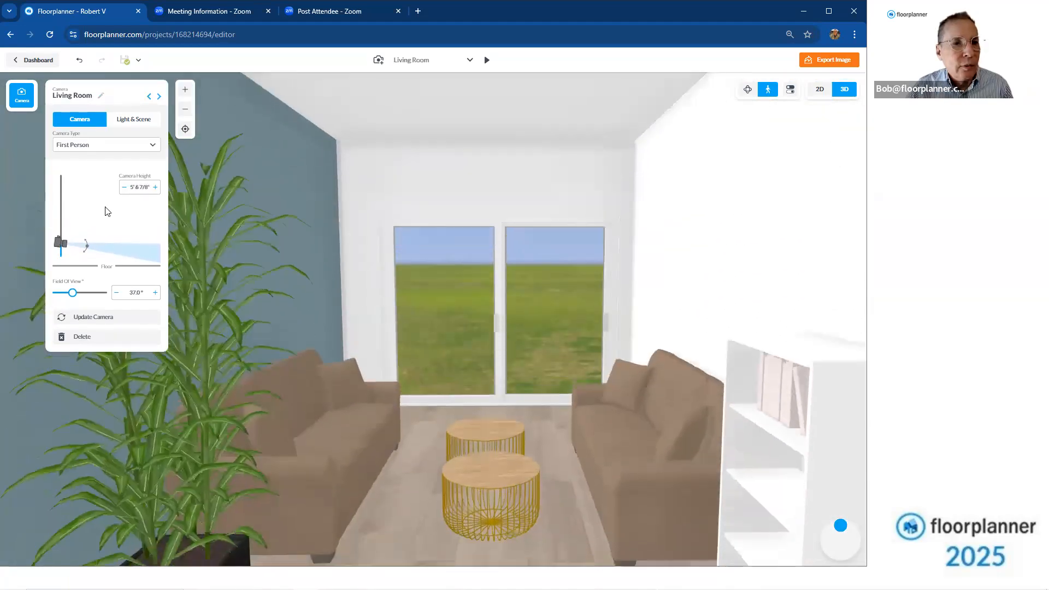
pyautogui.click(138, 186)
pyautogui.moveTo(139, 186); pyautogui.dragTo(149, 186)
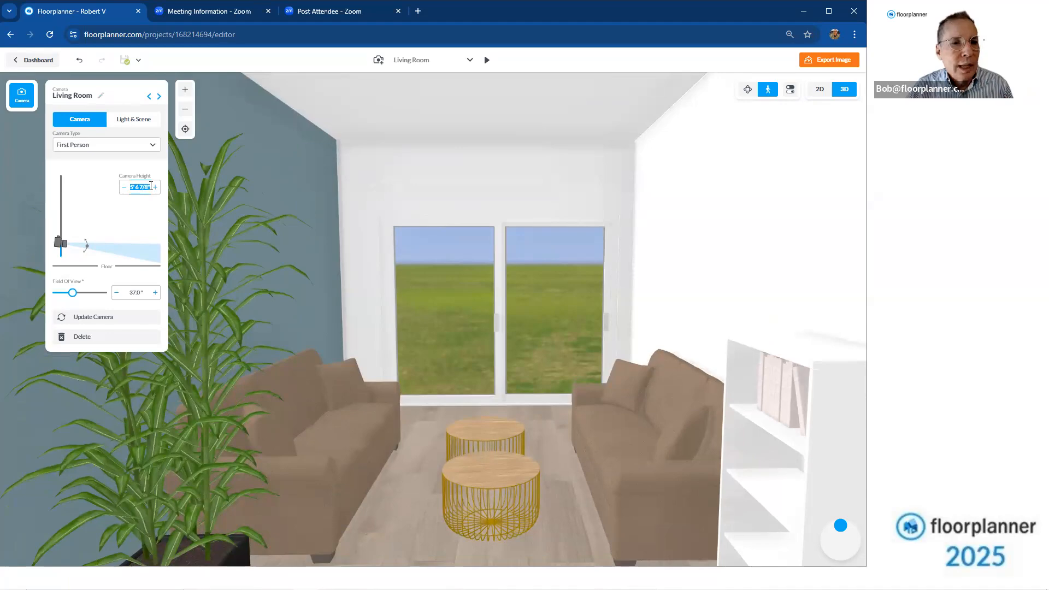
pyautogui.write('5')
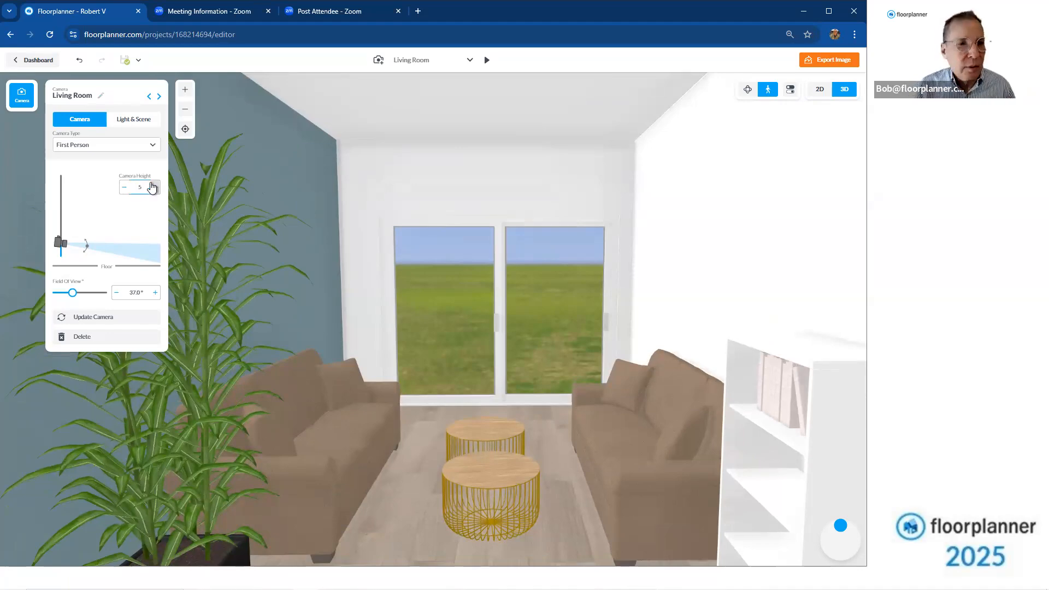
pyautogui.write("'")
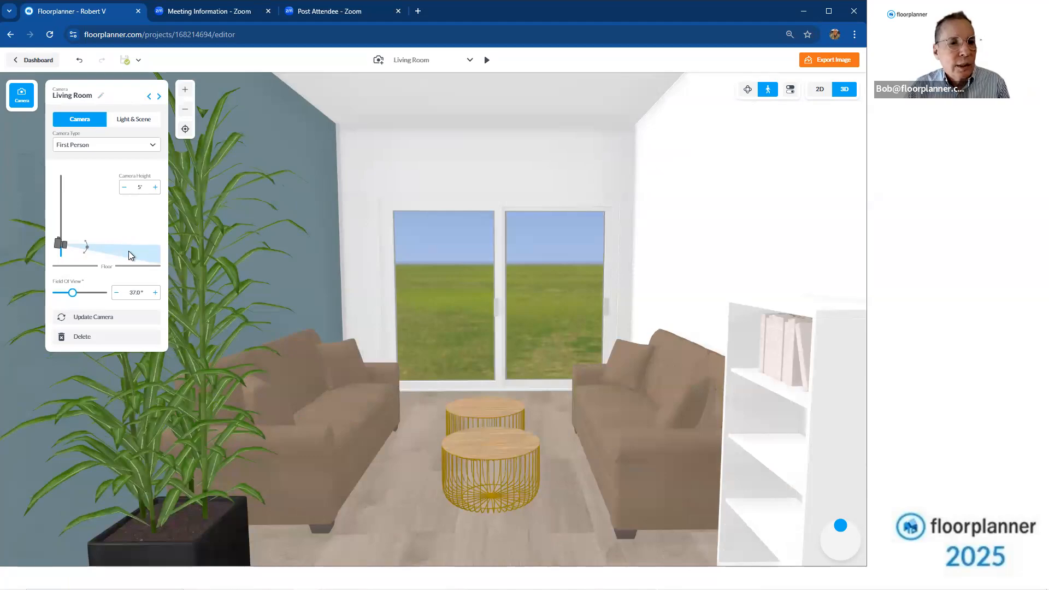
pyautogui.moveTo(130, 250)
pyautogui.mouseDown()
pyautogui.moveTo(132, 231)
pyautogui.moveTo(133, 248)
pyautogui.mouseUp()
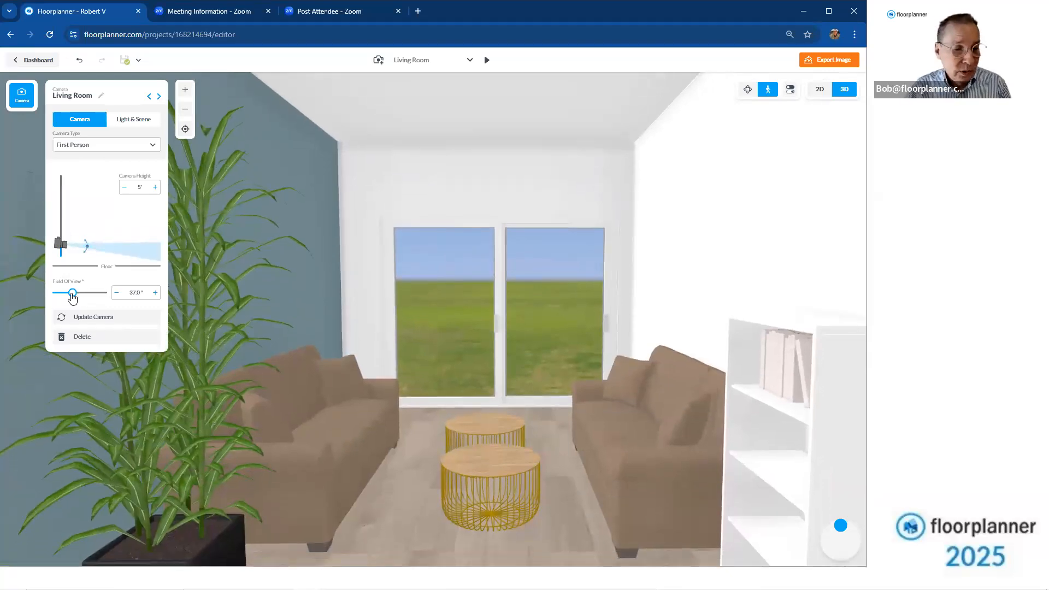
# Try a much wider field of view, set it to 37.5° and update the Living Room camera
pyautogui.moveTo(73, 296); pyautogui.dragTo(99, 297)
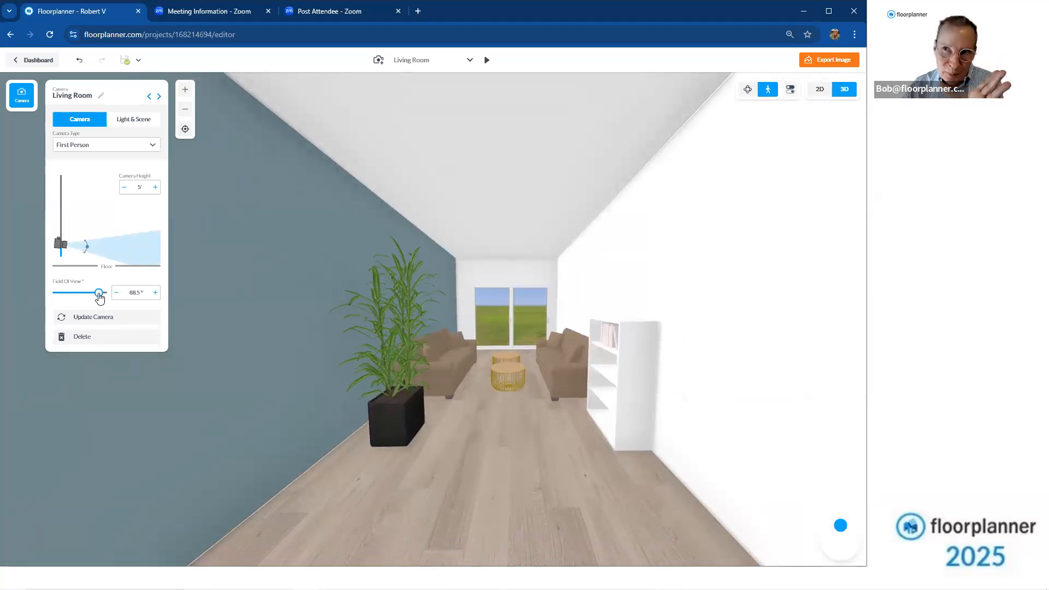
pyautogui.moveTo(99, 297); pyautogui.dragTo(75, 300)
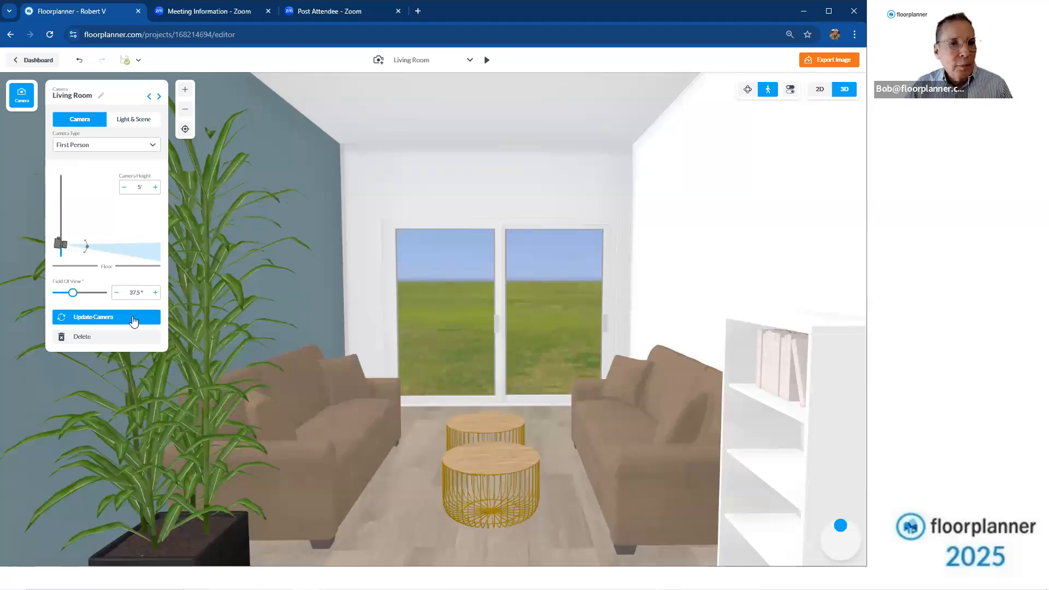
pyautogui.click(133, 318)
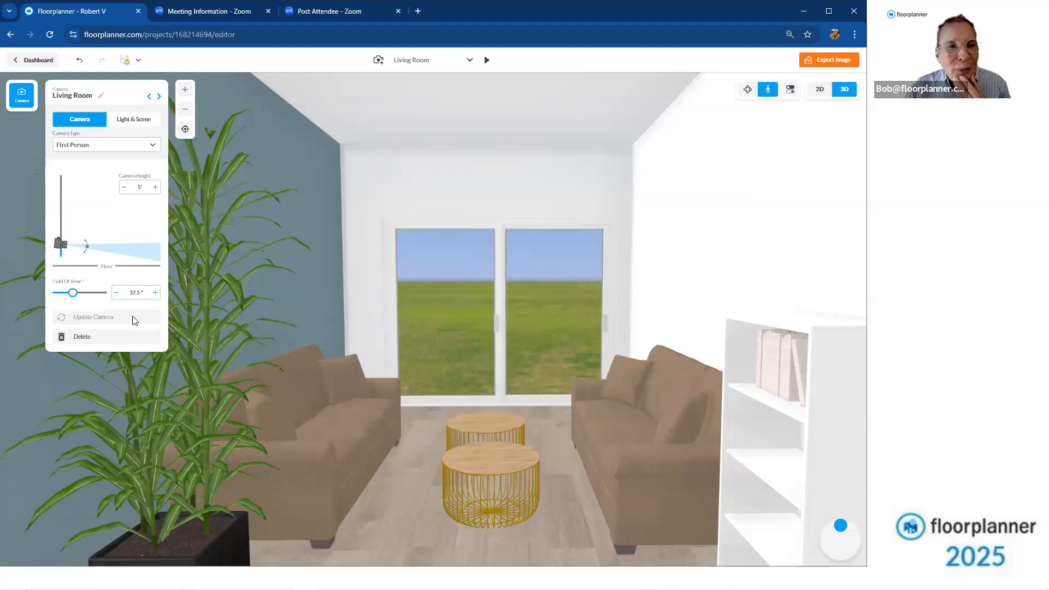
# Try several backgrounds from the Dynamic Scenes gallery and use the open grass field with a distant tree line
pyautogui.click(129, 125)
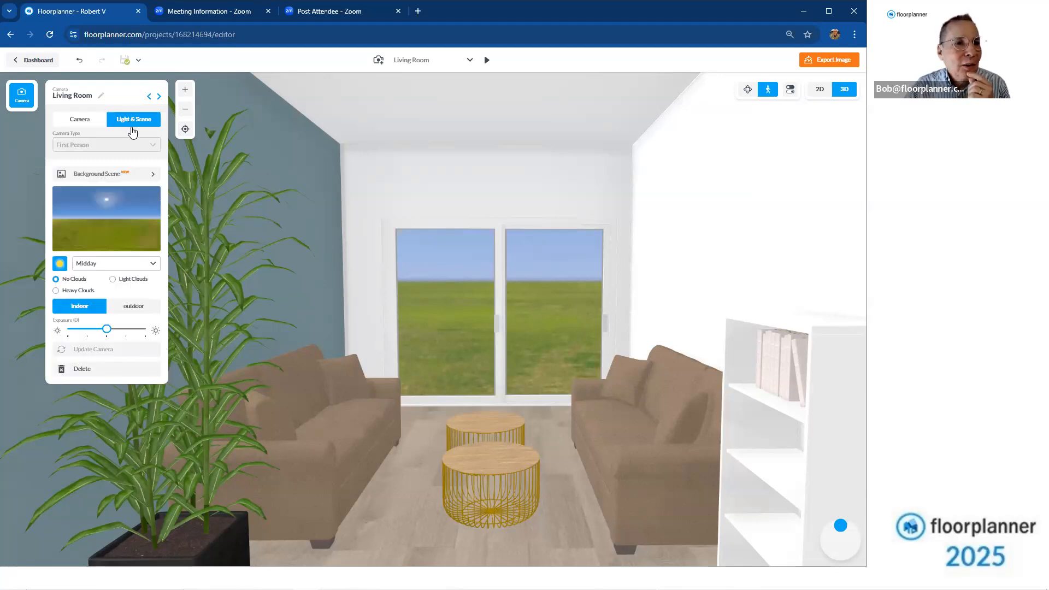
pyautogui.click(140, 175)
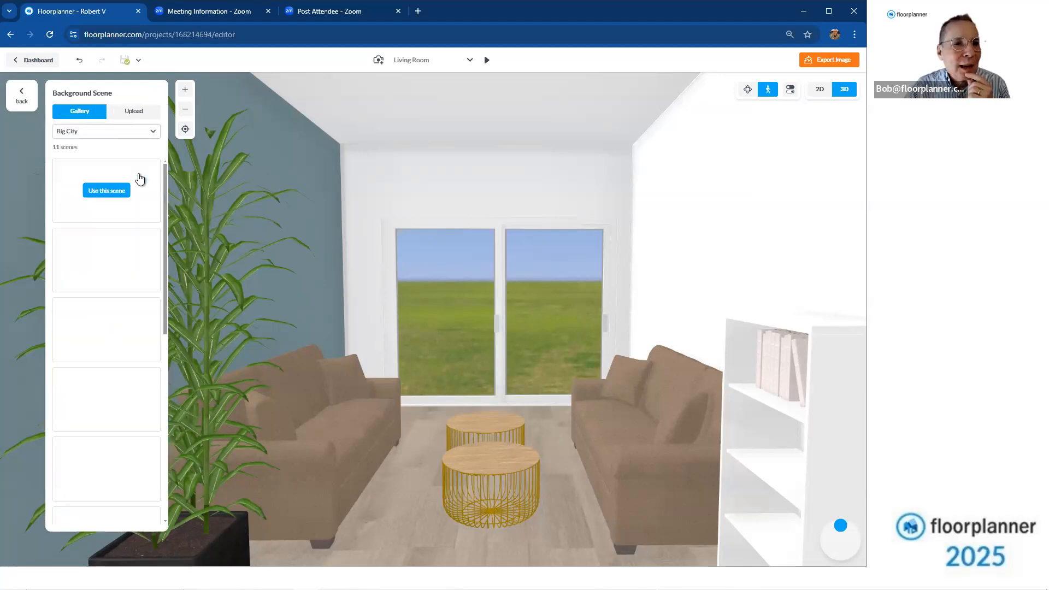
pyautogui.click(141, 136)
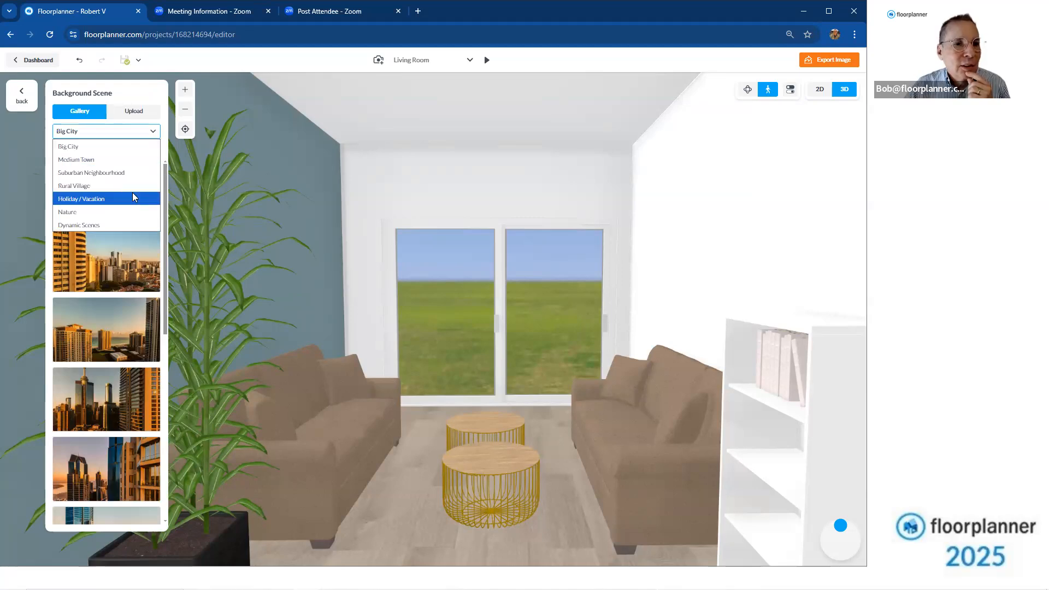
pyautogui.click(132, 225)
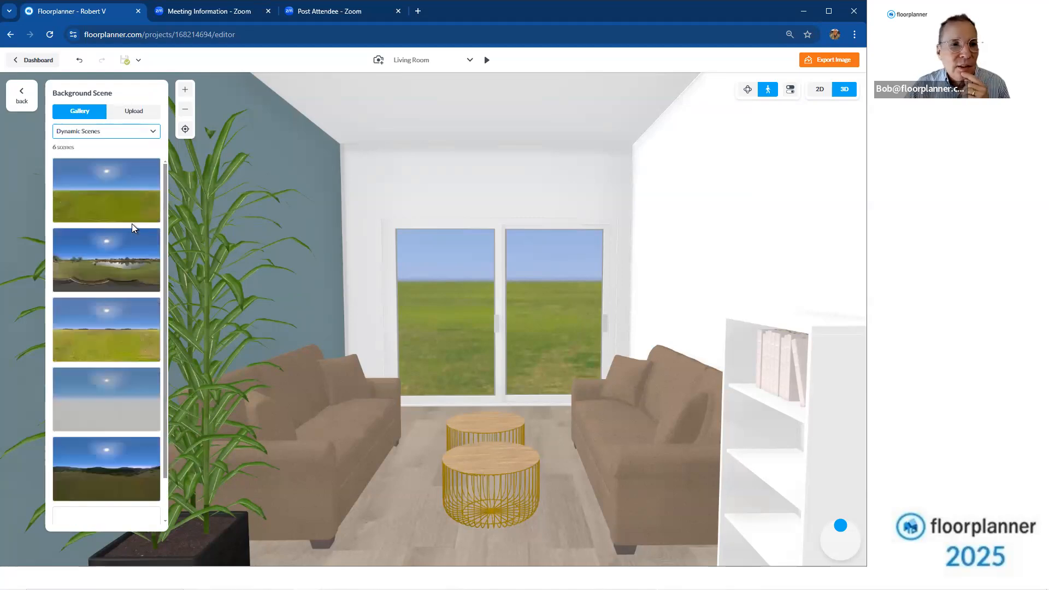
pyautogui.click(117, 263)
pyautogui.click(111, 340)
pyautogui.moveTo(112, 401)
pyautogui.click(113, 401)
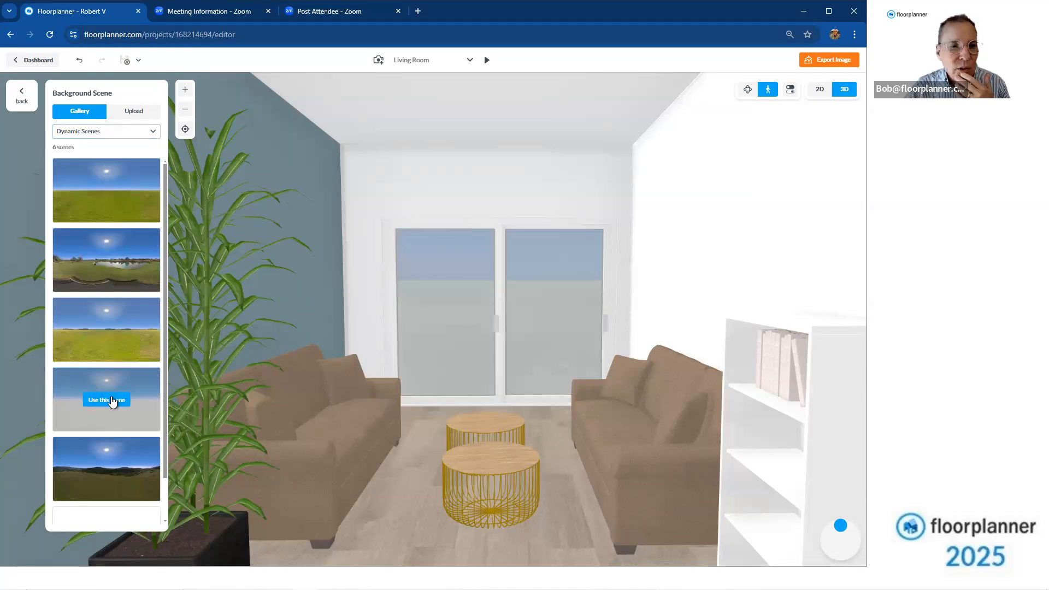
pyautogui.click(115, 337)
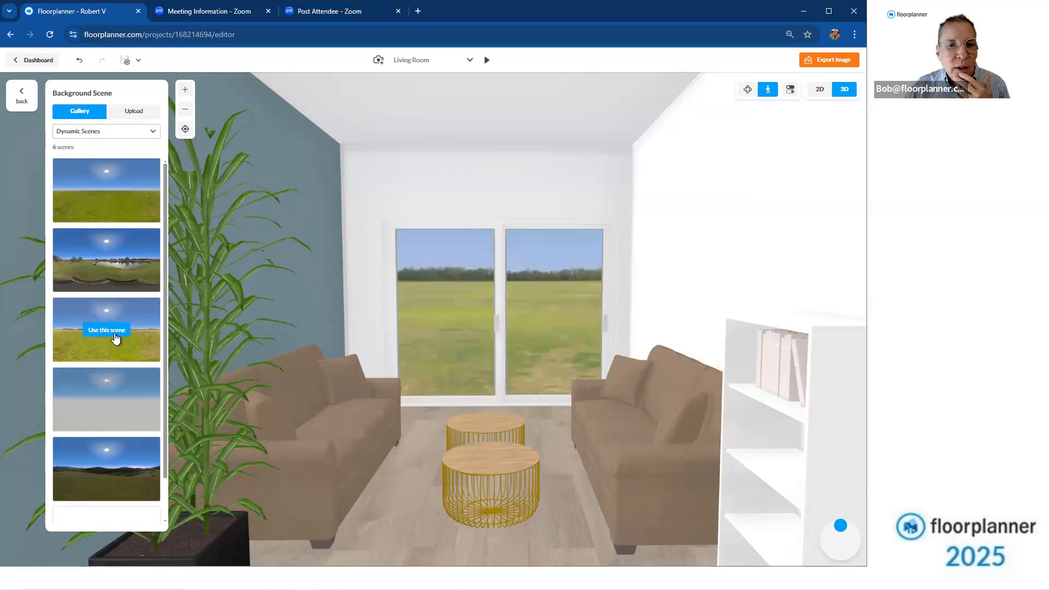
pyautogui.click(22, 94)
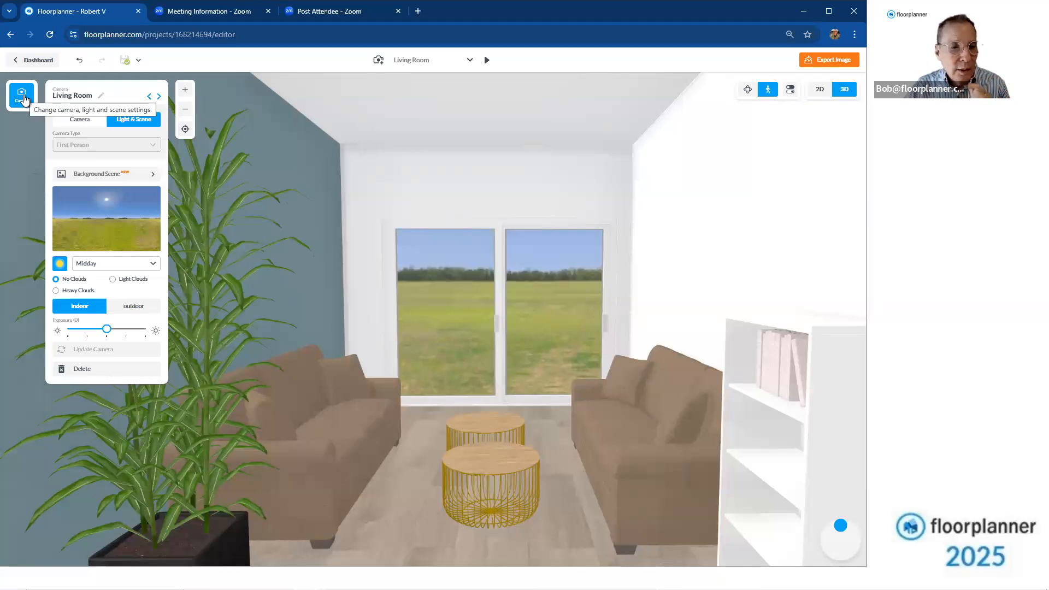
# Set the scene's time of day to Morning, compare the cloud options and choose Light Clouds
pyautogui.click(148, 265)
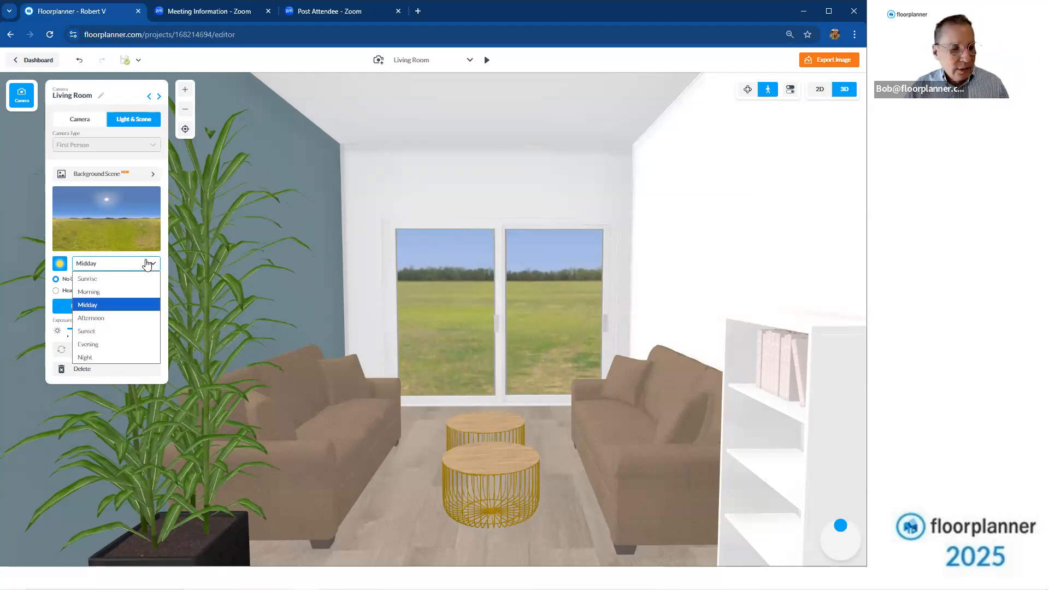
pyautogui.click(135, 294)
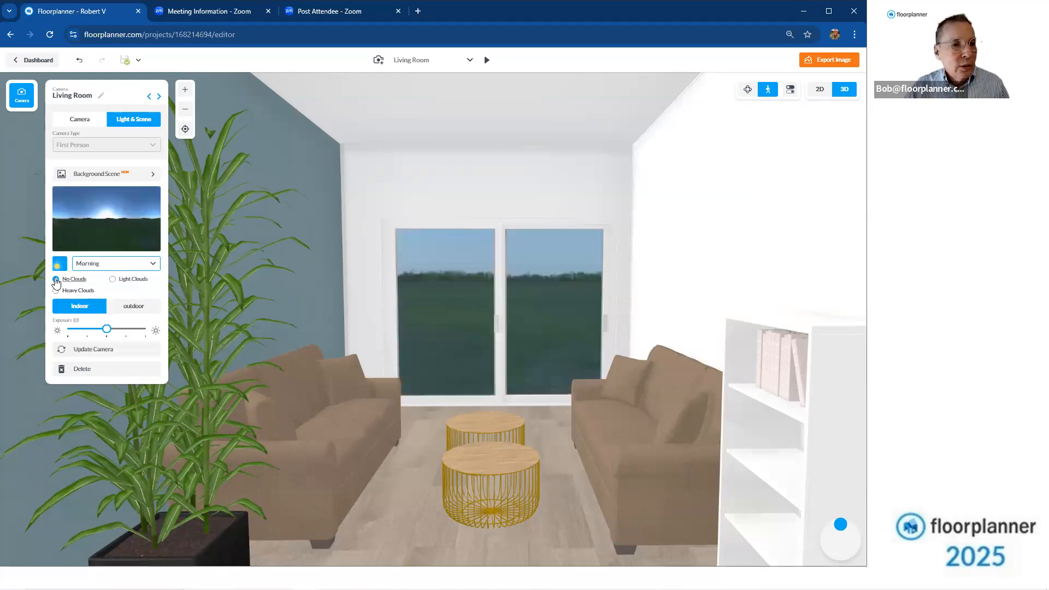
pyautogui.click(113, 281)
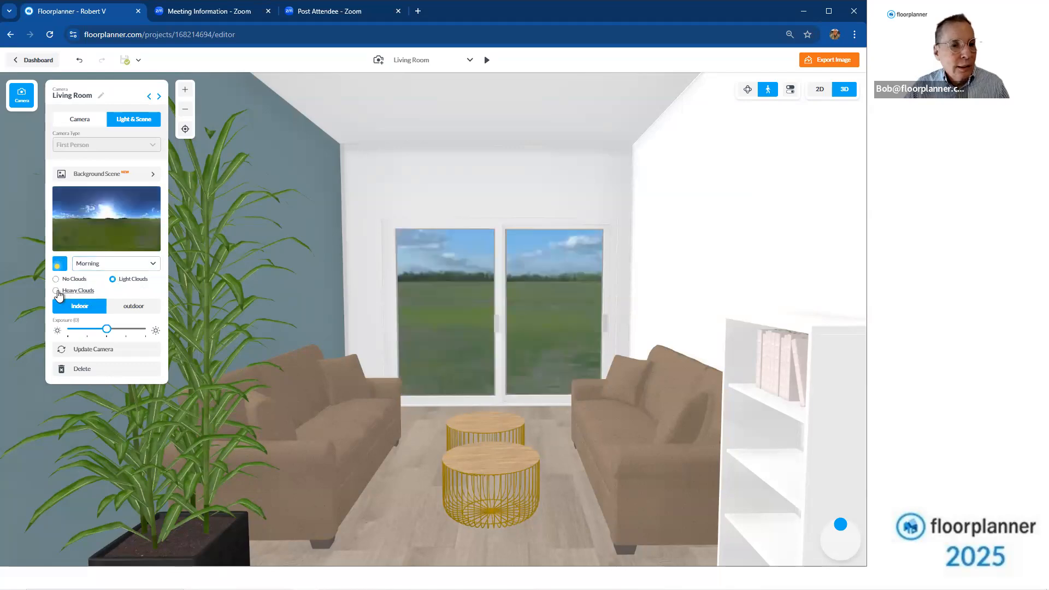
pyautogui.click(57, 293)
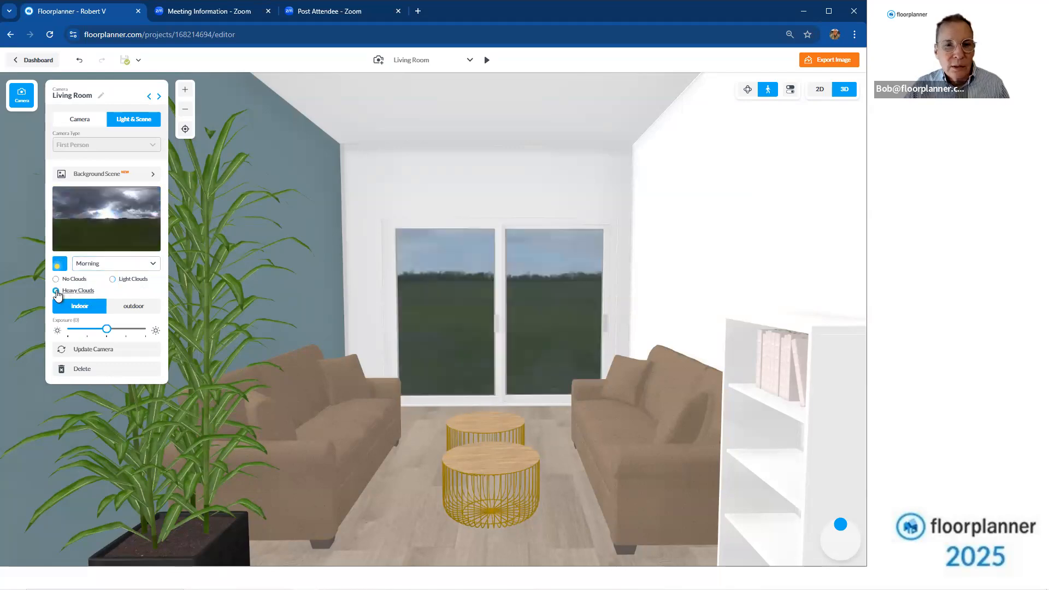
pyautogui.click(114, 280)
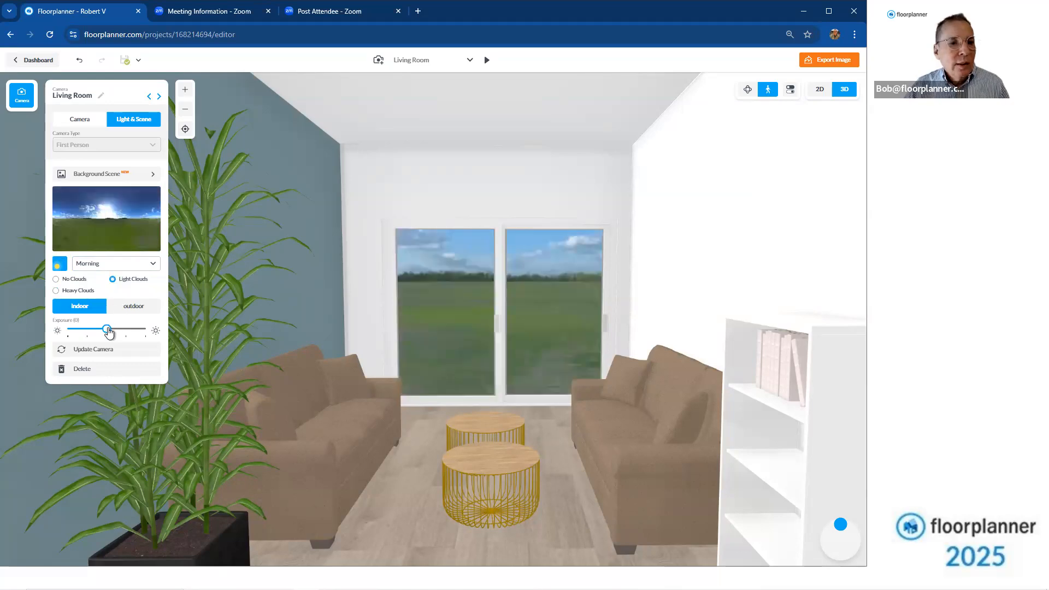
# Lower the exposure to -2.3, turn the sun so light falls through the sliding door, and update the camera
pyautogui.moveTo(106, 331)
pyautogui.mouseDown()
pyautogui.moveTo(139, 332)
pyautogui.moveTo(87, 335)
pyautogui.mouseUp()
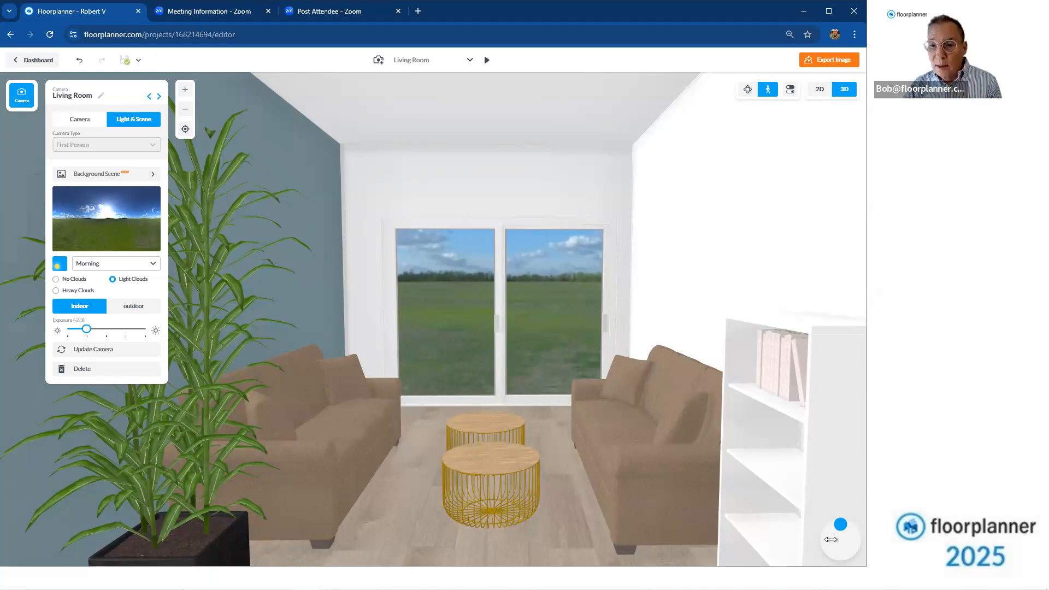
pyautogui.moveTo(839, 530)
pyautogui.mouseDown()
pyautogui.moveTo(831, 544)
pyautogui.moveTo(854, 539)
pyautogui.mouseUp()
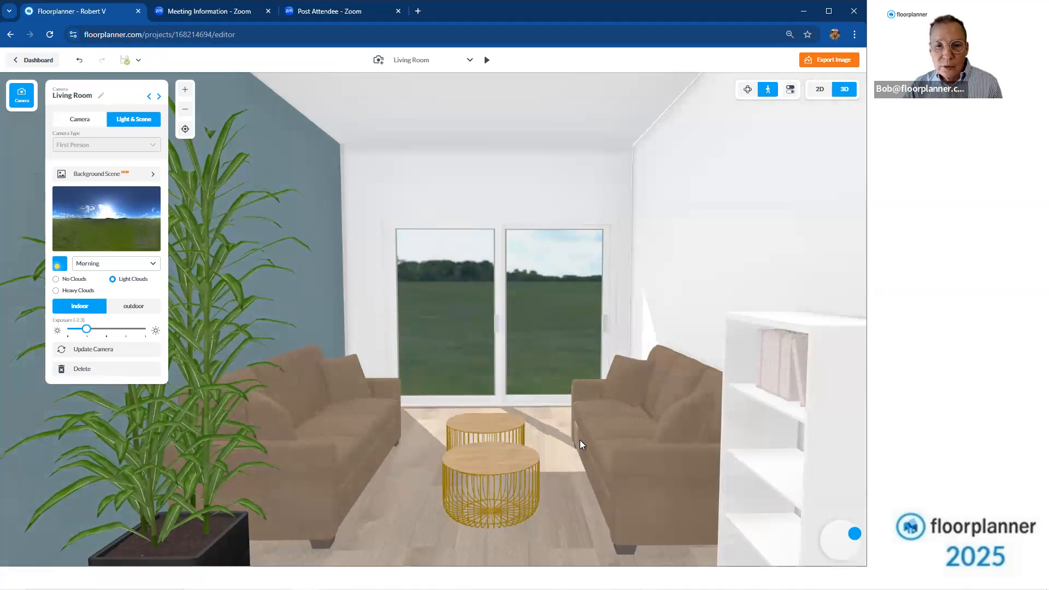
pyautogui.click(135, 350)
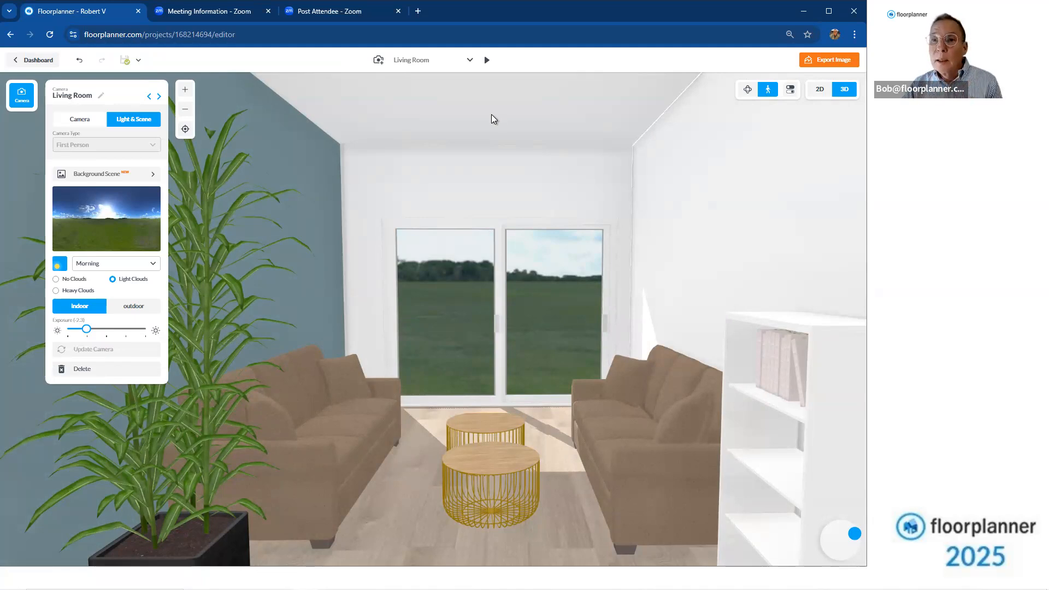
# Open the image export and upgrade the project to HD Exports (1920 x 1080 px)
pyautogui.click(814, 60)
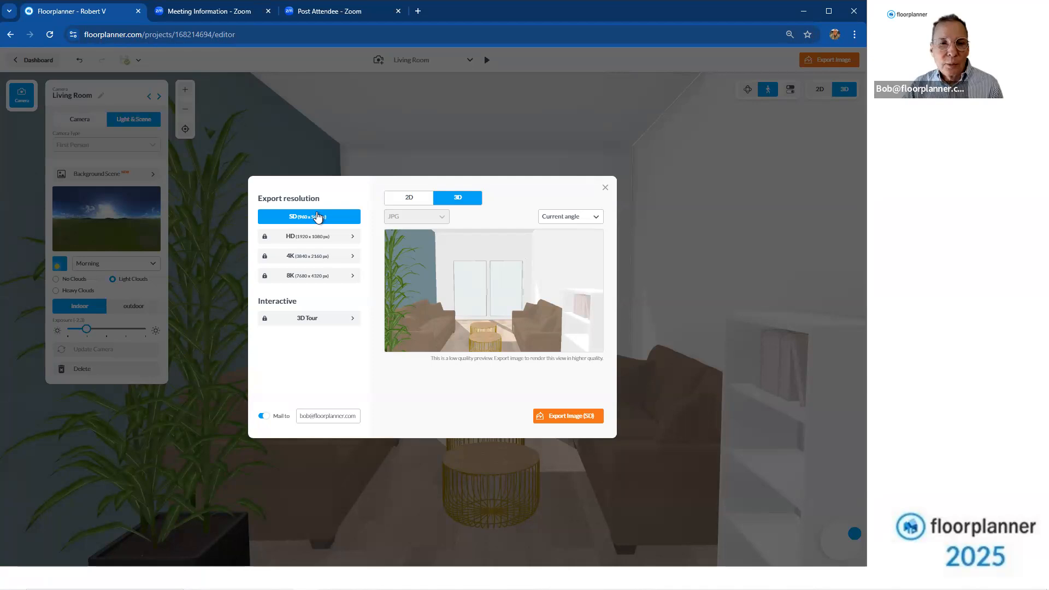
pyautogui.click(340, 236)
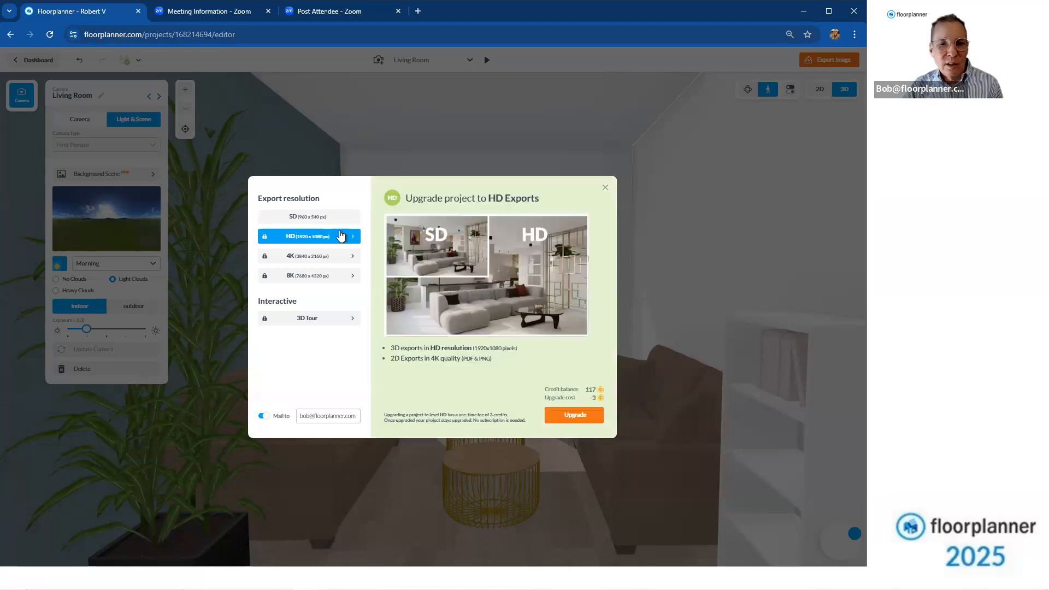
pyautogui.click(583, 419)
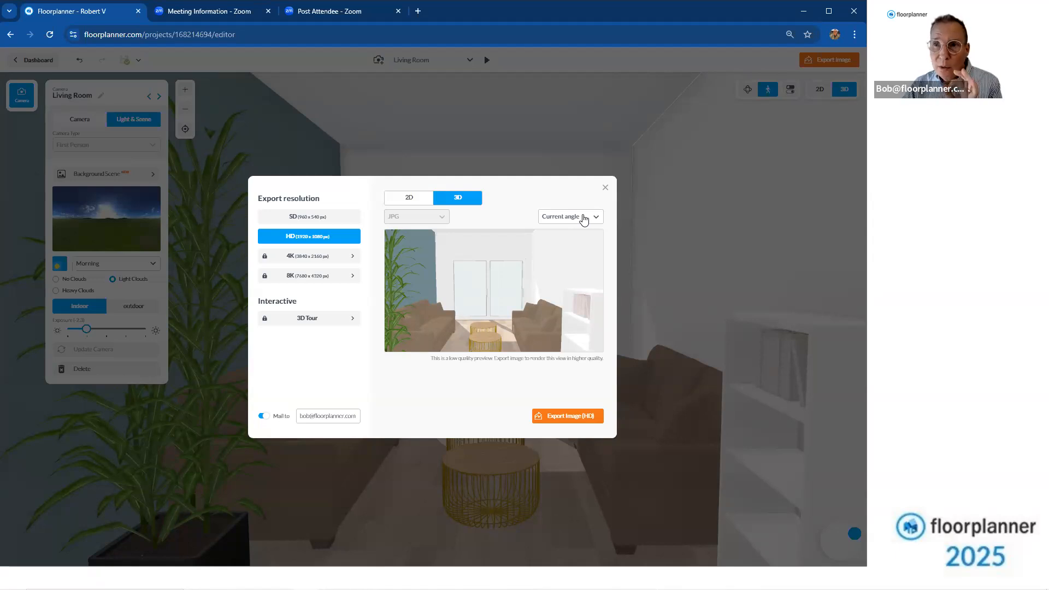
# Export the 3D view from the Living Room camera as an HD image
pyautogui.click(584, 218)
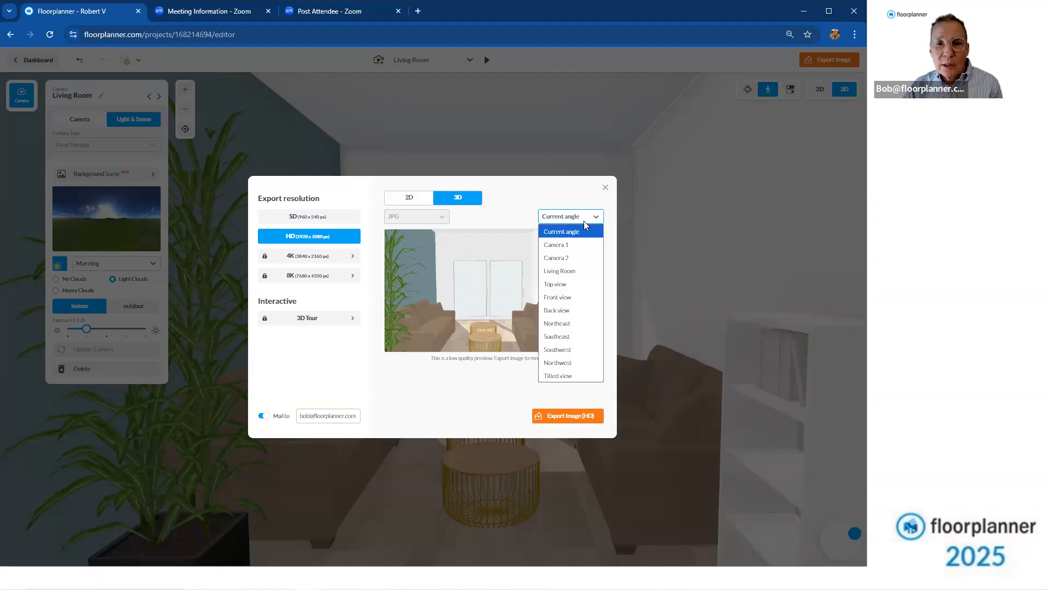
pyautogui.click(591, 278)
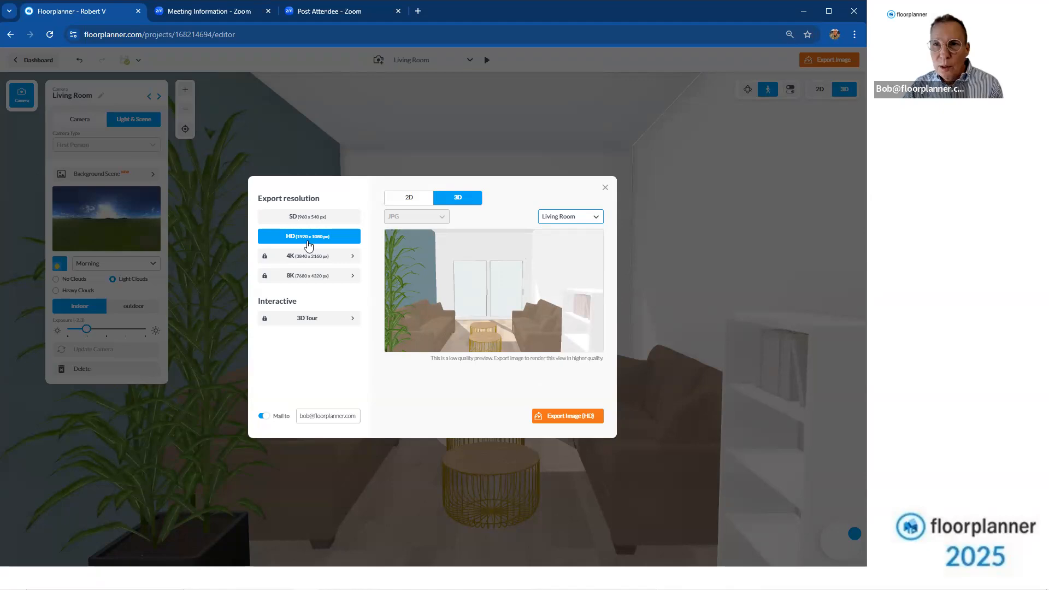
pyautogui.click(590, 421)
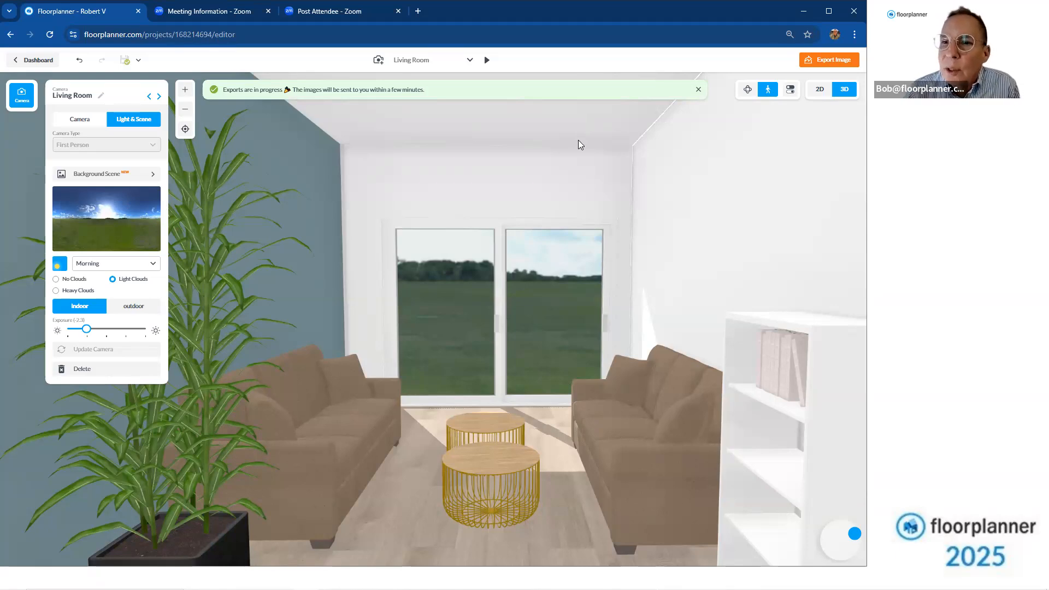
# Return to the 2D plan, open the project's latest exports and view the exported floor plan PDF
pyautogui.click(820, 93)
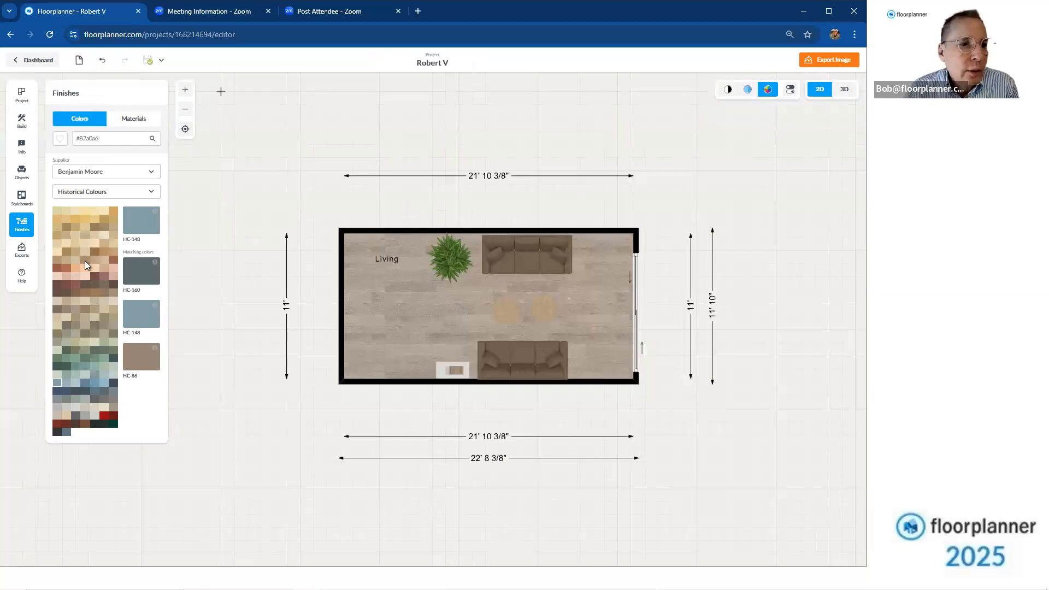
pyautogui.click(20, 251)
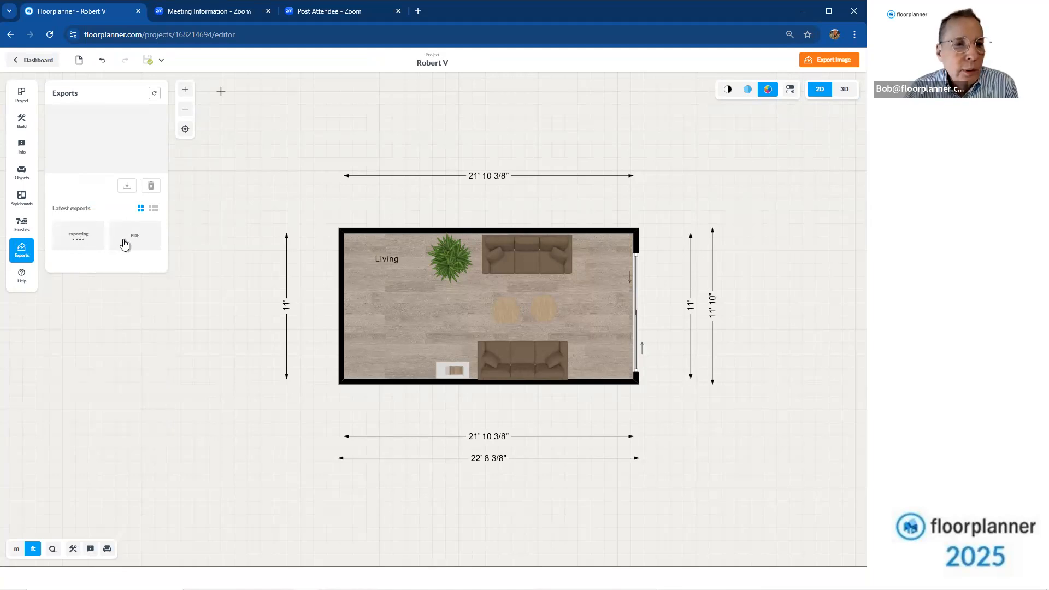
pyautogui.click(136, 240)
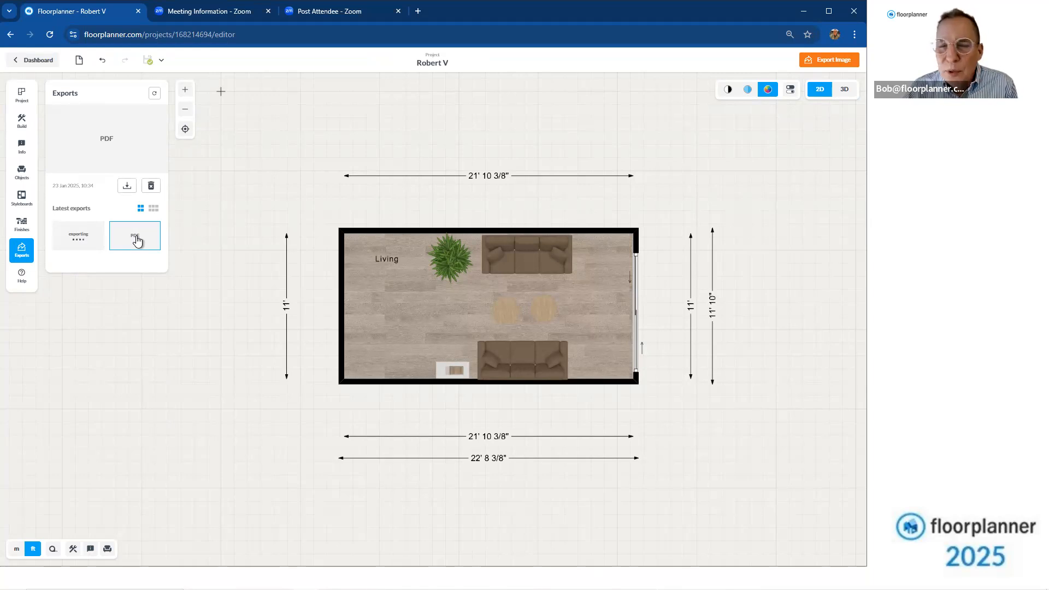
pyautogui.click(136, 238)
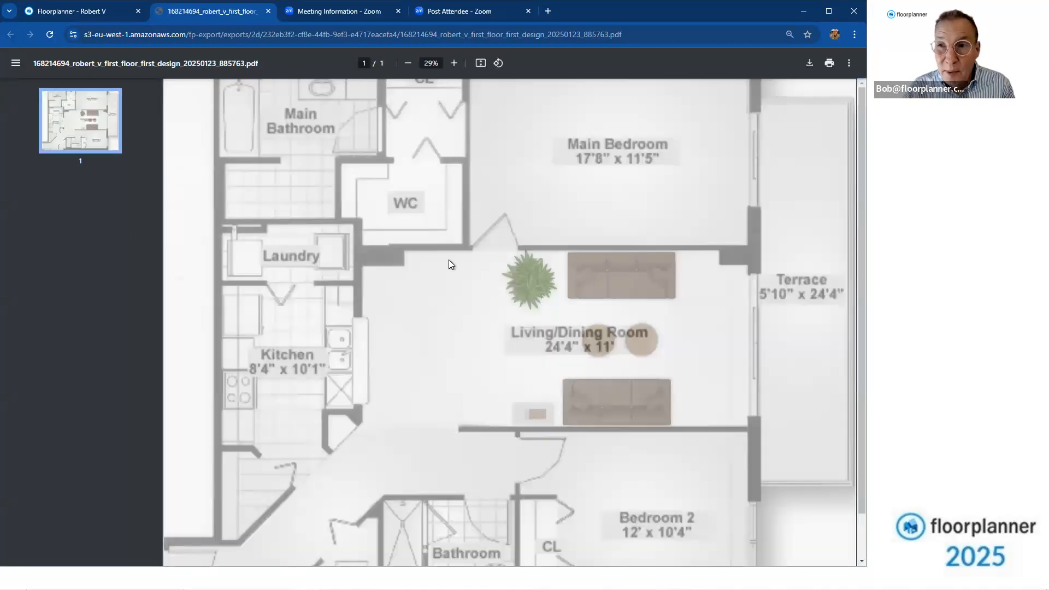
pyautogui.scroll(-1, 448, 260)
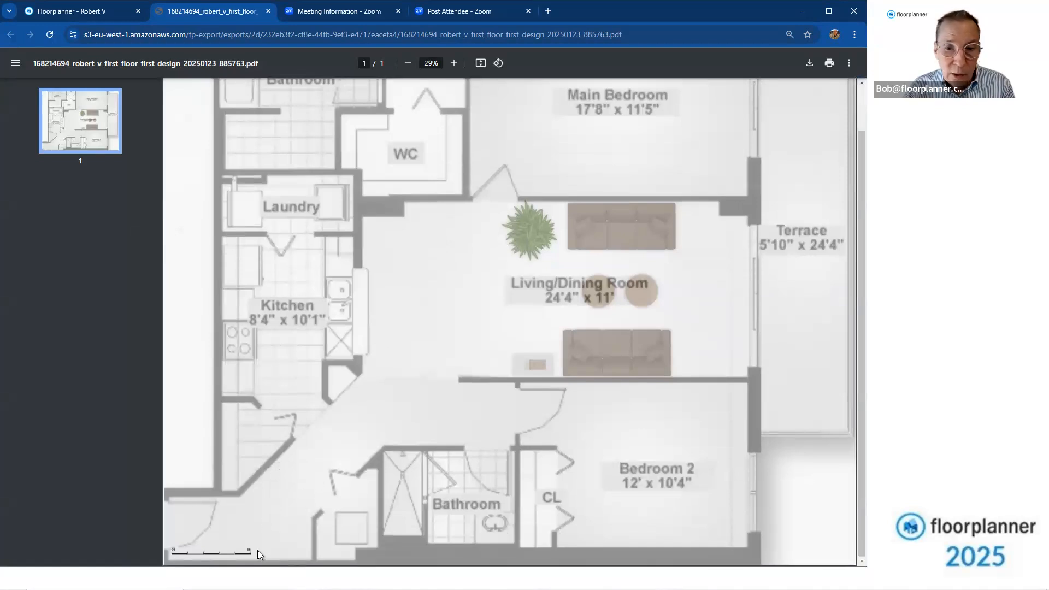
pyautogui.scroll(1, 573, 374)
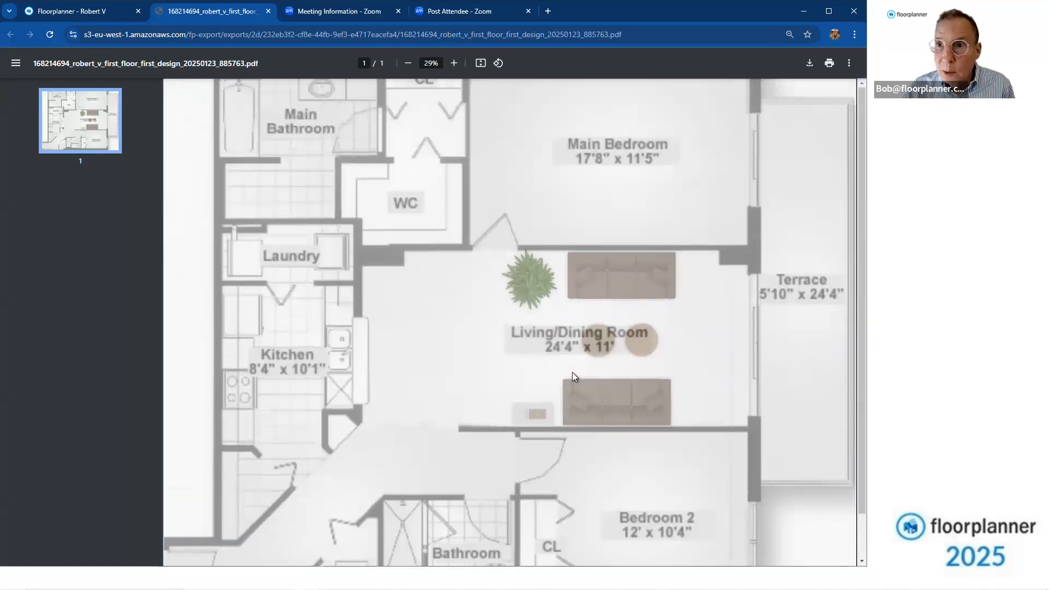
# Open the exported 3D living room image, inspect it enlarged, and return to the floor plan with the exports list closed
pyautogui.click(99, 16)
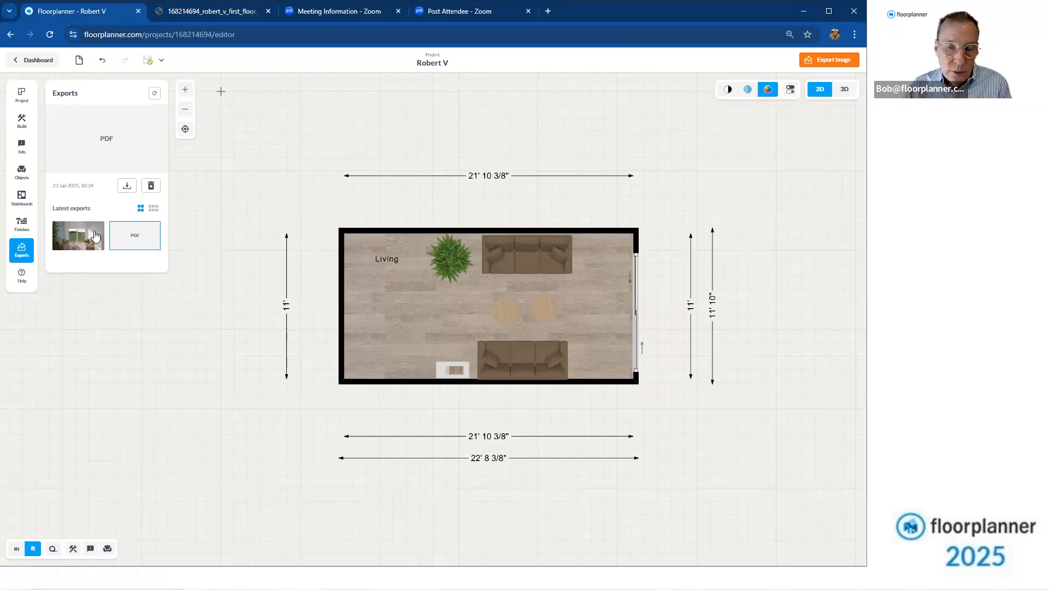
pyautogui.click(90, 239)
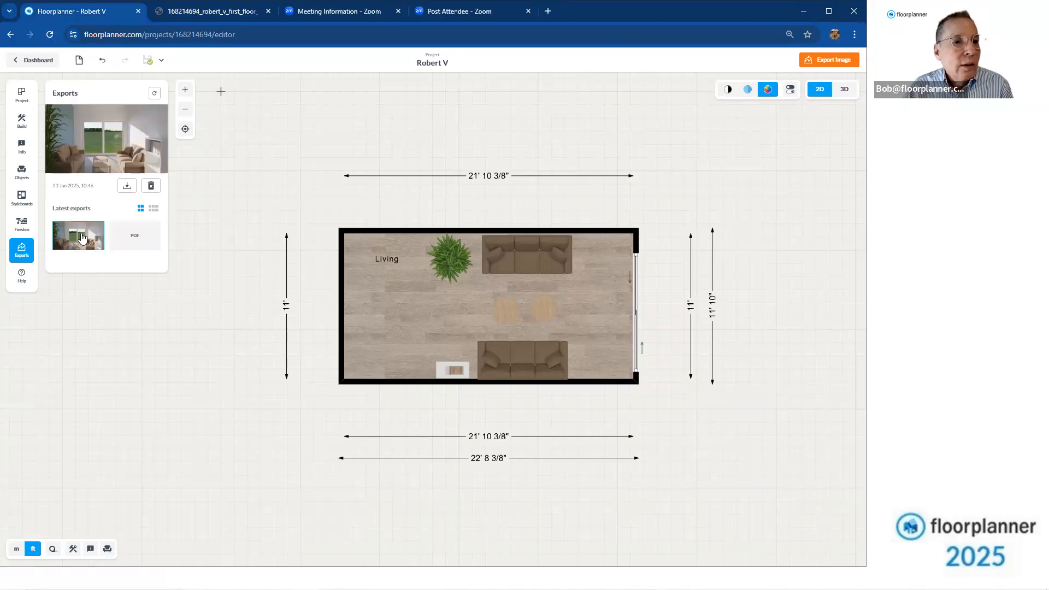
pyautogui.click(82, 238)
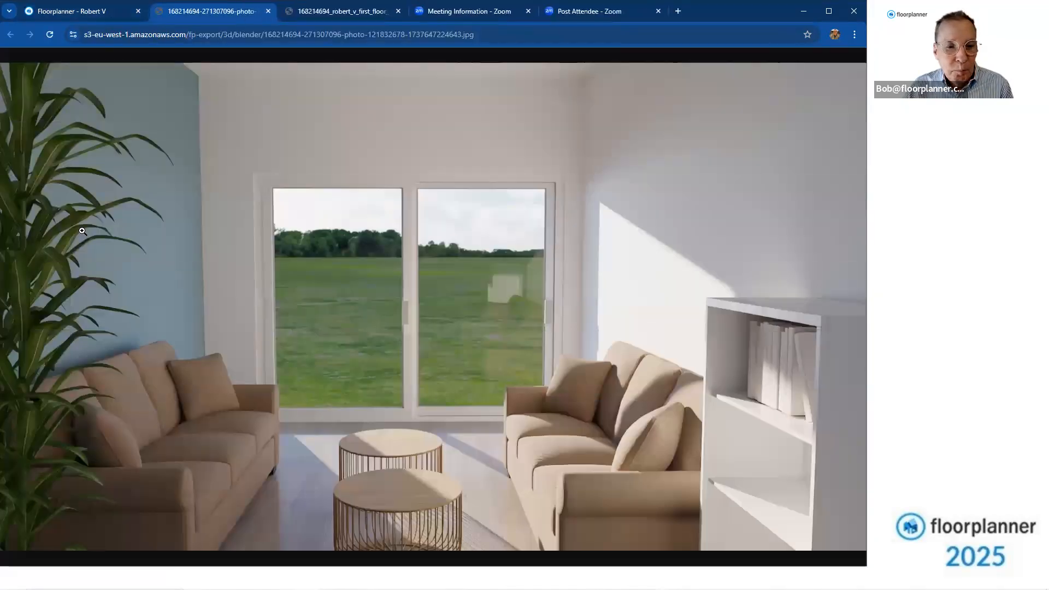
pyautogui.click(167, 415)
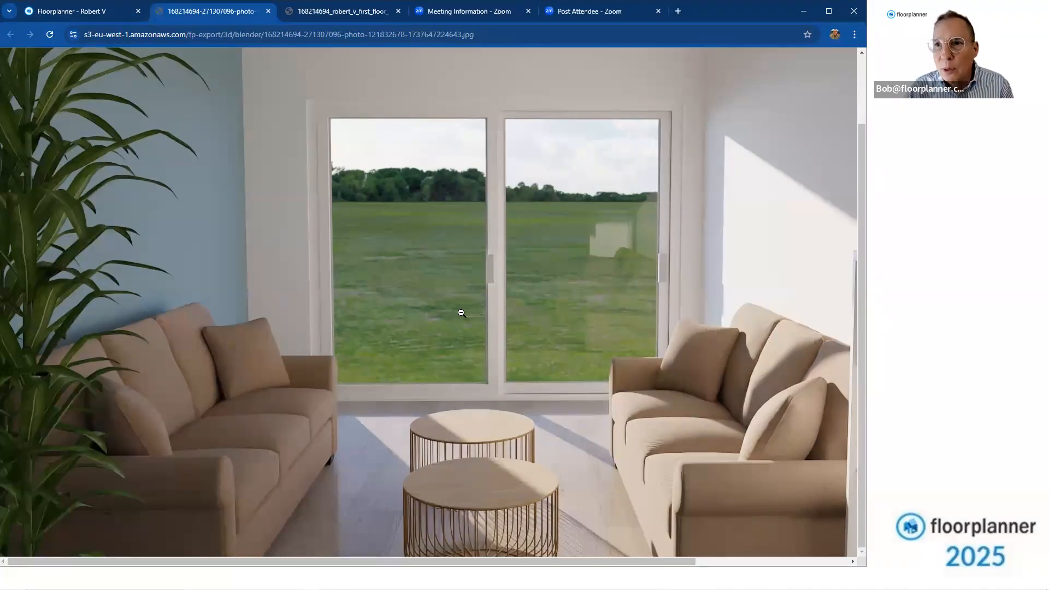
pyautogui.click(433, 351)
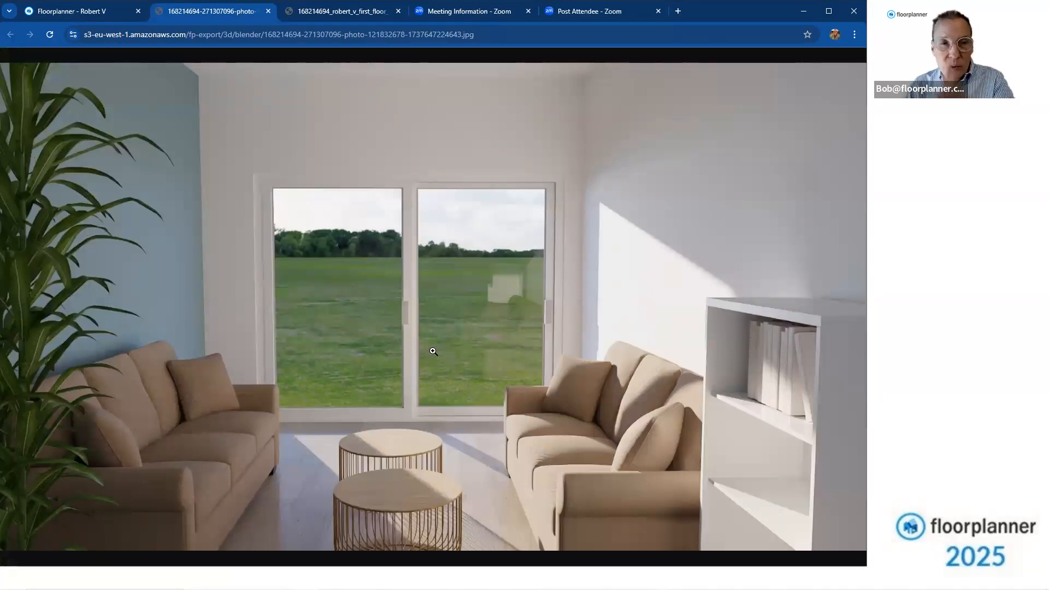
pyautogui.click(86, 17)
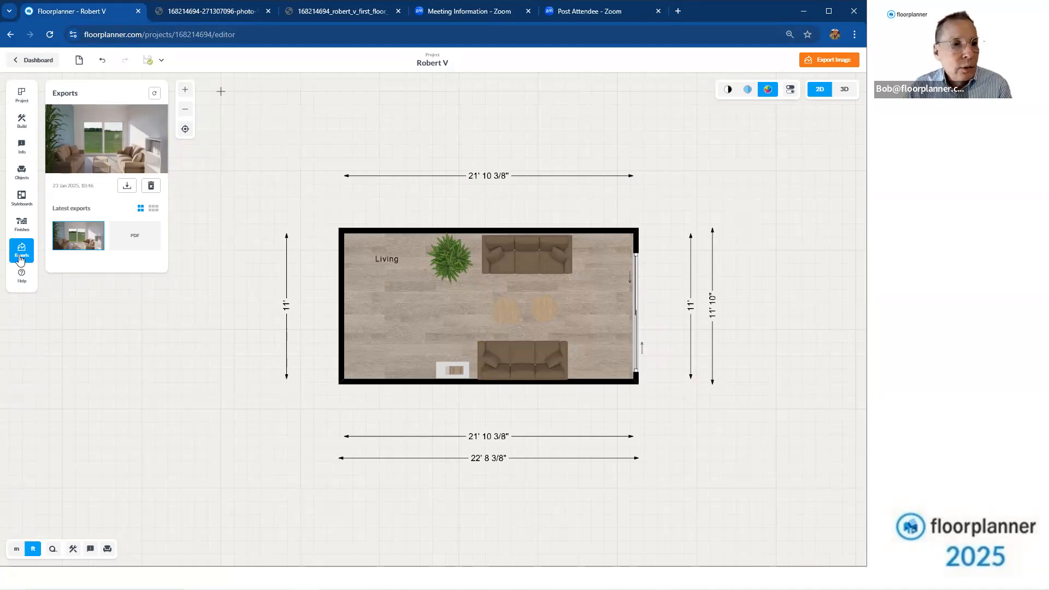
pyautogui.click(21, 251)
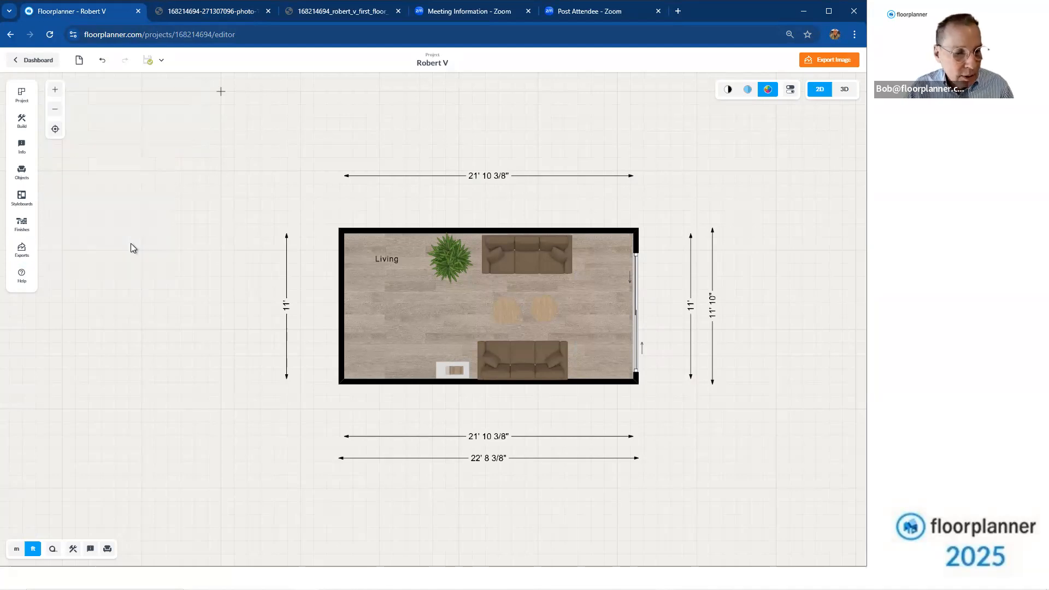
# Select the short wall opposite the sliding door, compare its two sides and choose side 1
pyautogui.moveTo(251, 236); pyautogui.dragTo(273, 225)
pyautogui.scroll(1, 342, 274)
pyautogui.scroll(4, 342, 274)
pyautogui.click(375, 304)
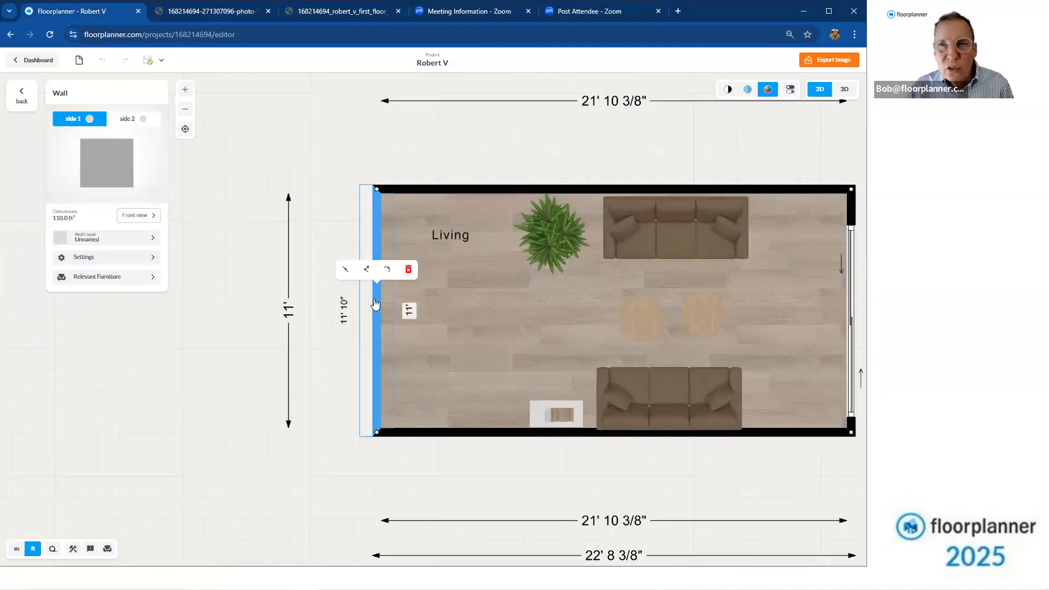
pyautogui.click(130, 120)
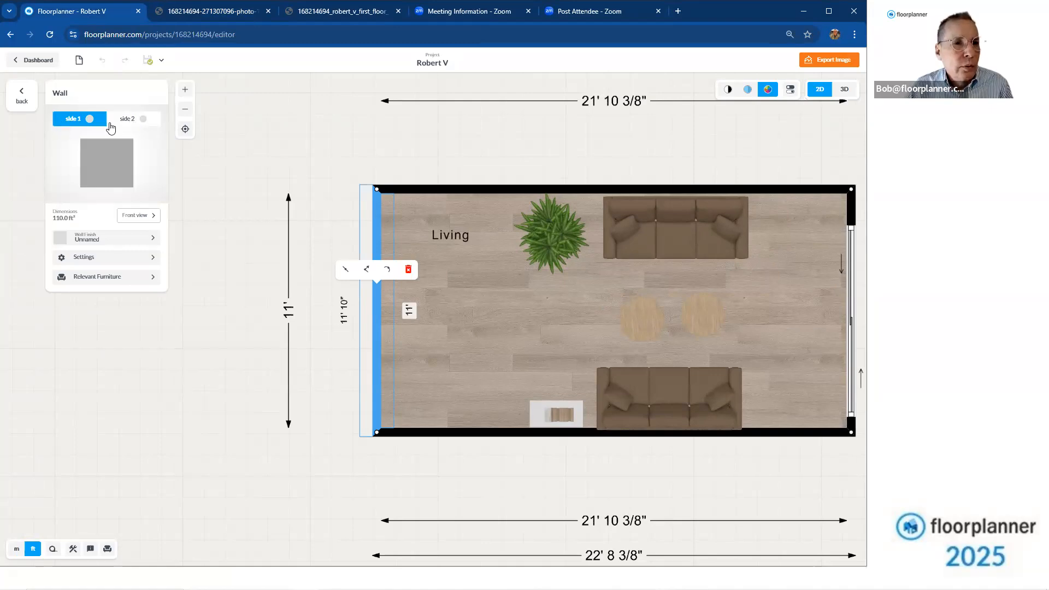
pyautogui.click(69, 125)
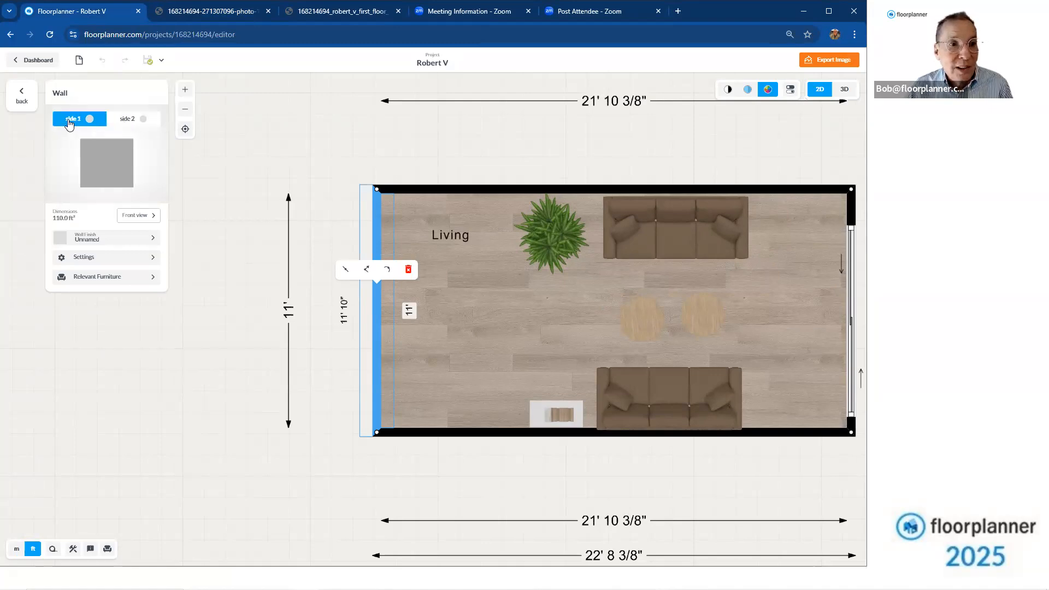
pyautogui.click(126, 119)
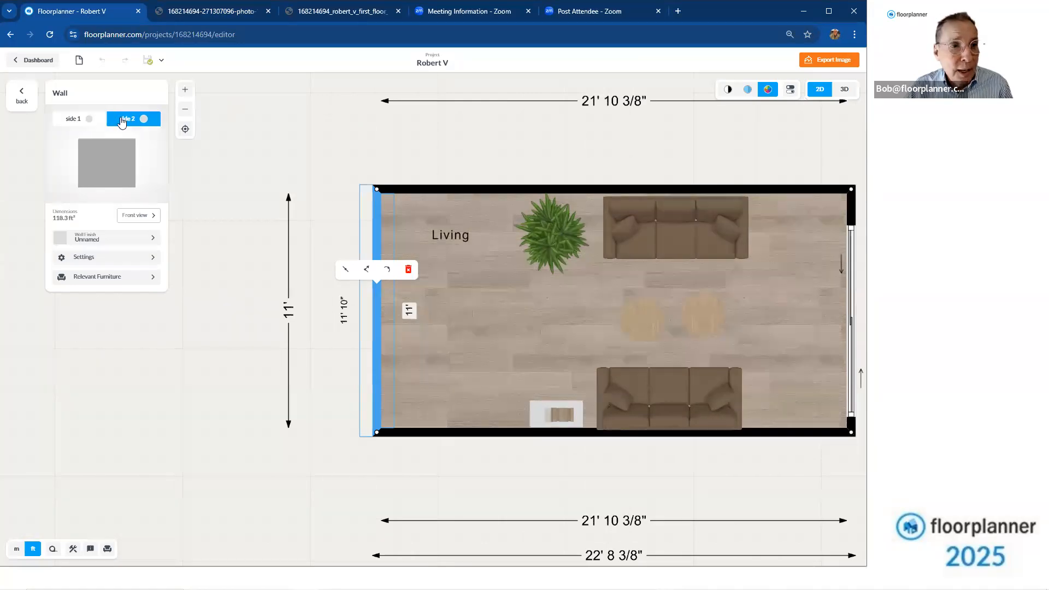
pyautogui.click(68, 124)
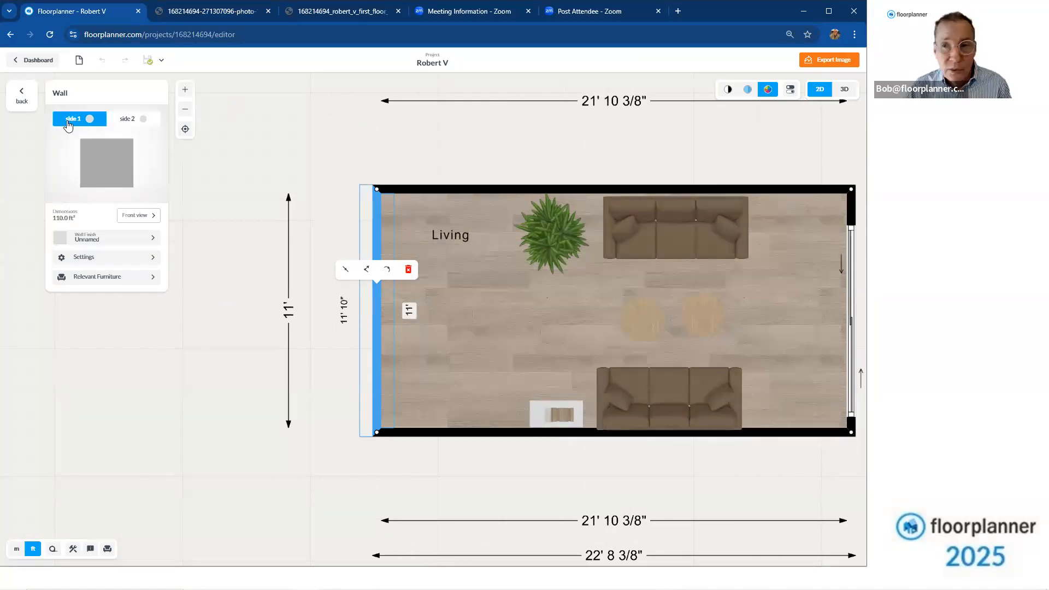
# Open the front view of wall side 1 and apply the uploaded blue-and-white diamond pattern image
pyautogui.click(137, 219)
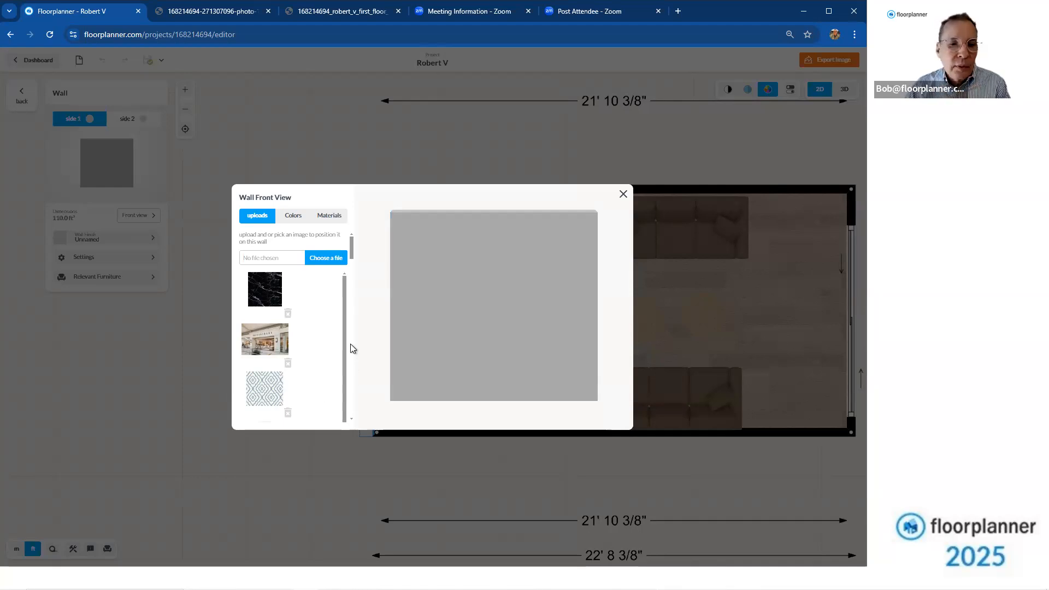
pyautogui.scroll(-1, 341, 365)
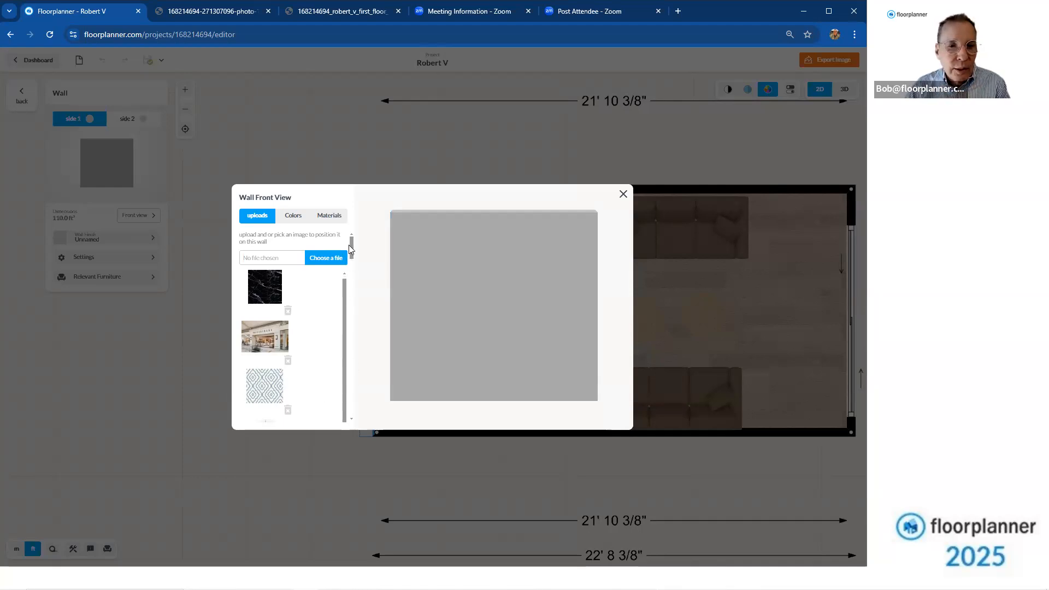
pyautogui.scroll(-3, 352, 295)
pyautogui.scroll(-10, 353, 295)
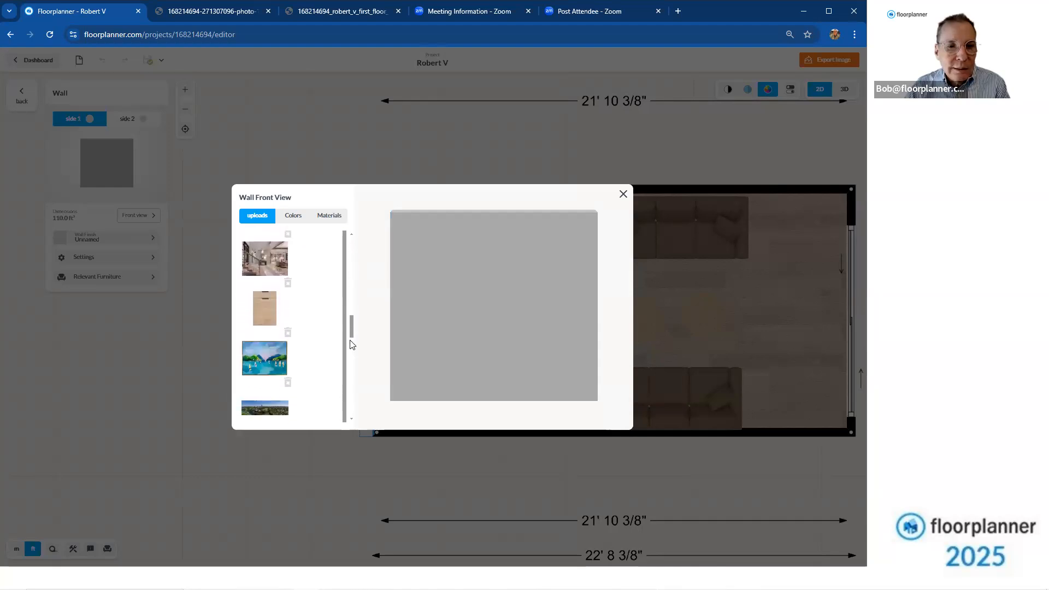
pyautogui.scroll(10, 348, 299)
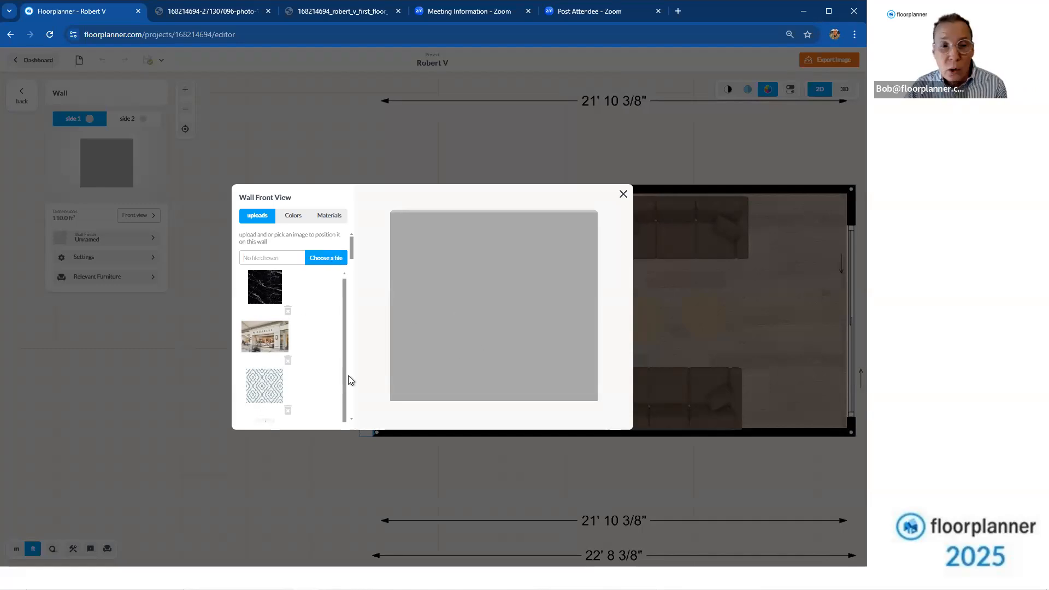
pyautogui.click(278, 393)
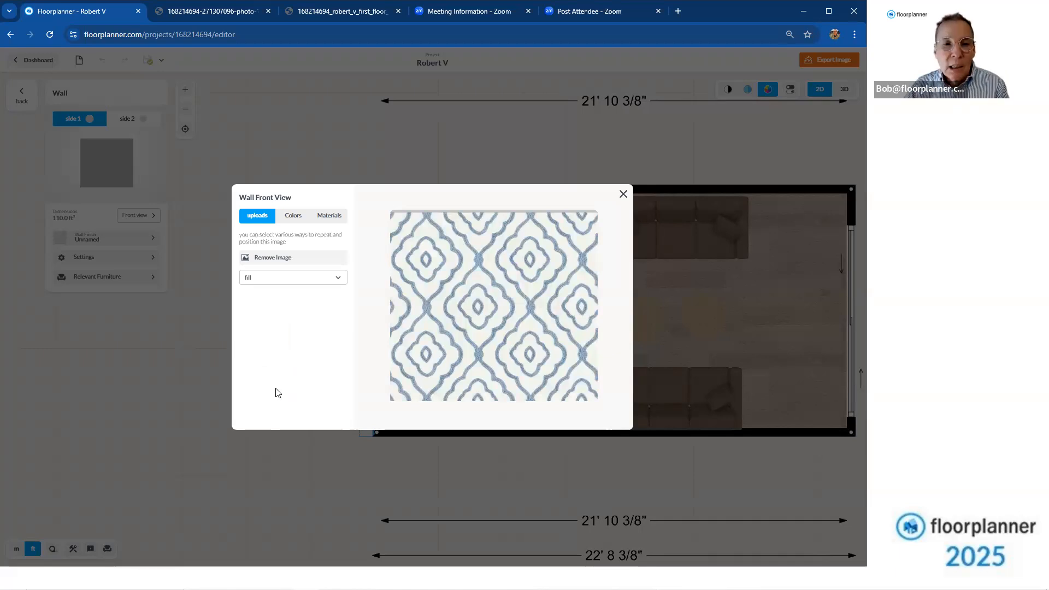
# Set the pattern image to free placement and shrink it to about 3' 8" wide by 3' 5 1/2" high
pyautogui.click(337, 280)
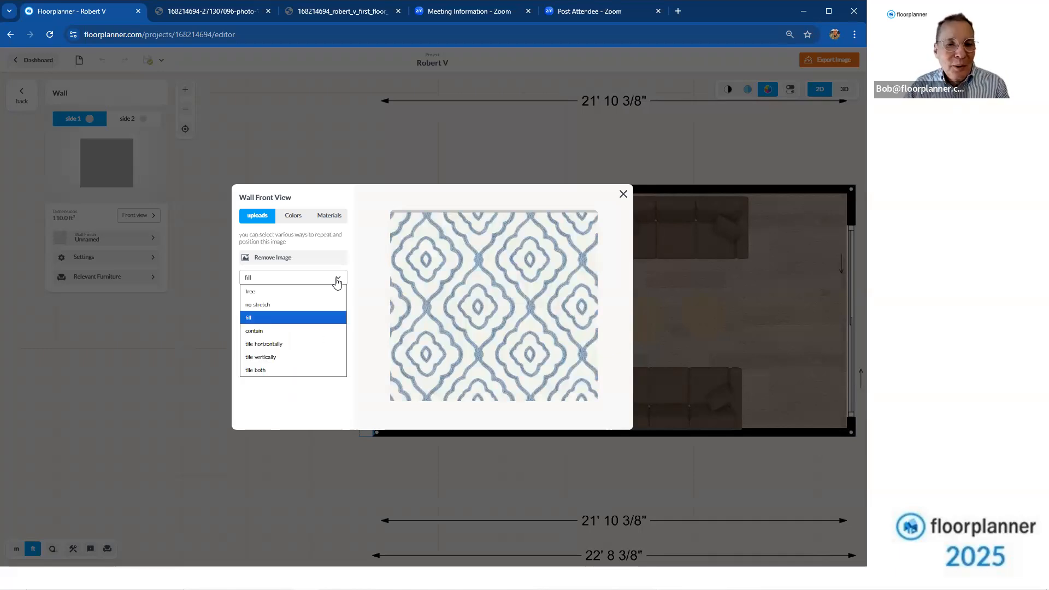
pyautogui.click(320, 292)
pyautogui.moveTo(390, 211); pyautogui.dragTo(435, 383)
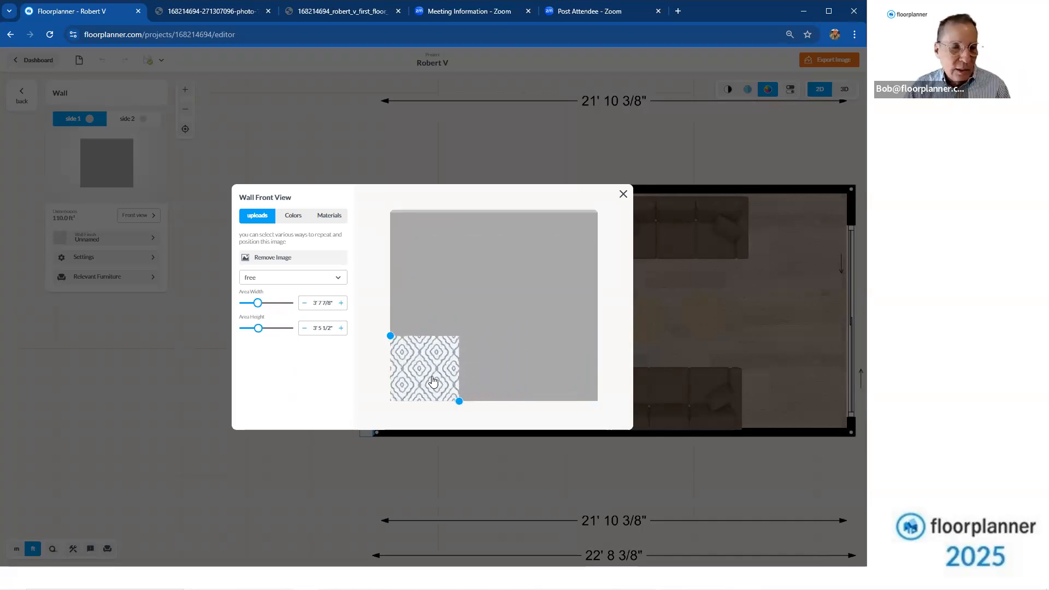
# Set the pattern's area width to 2' and height to 2' 2", tile it in both directions and close the front view
pyautogui.click(311, 303)
pyautogui.moveTo(312, 304); pyautogui.dragTo(333, 302)
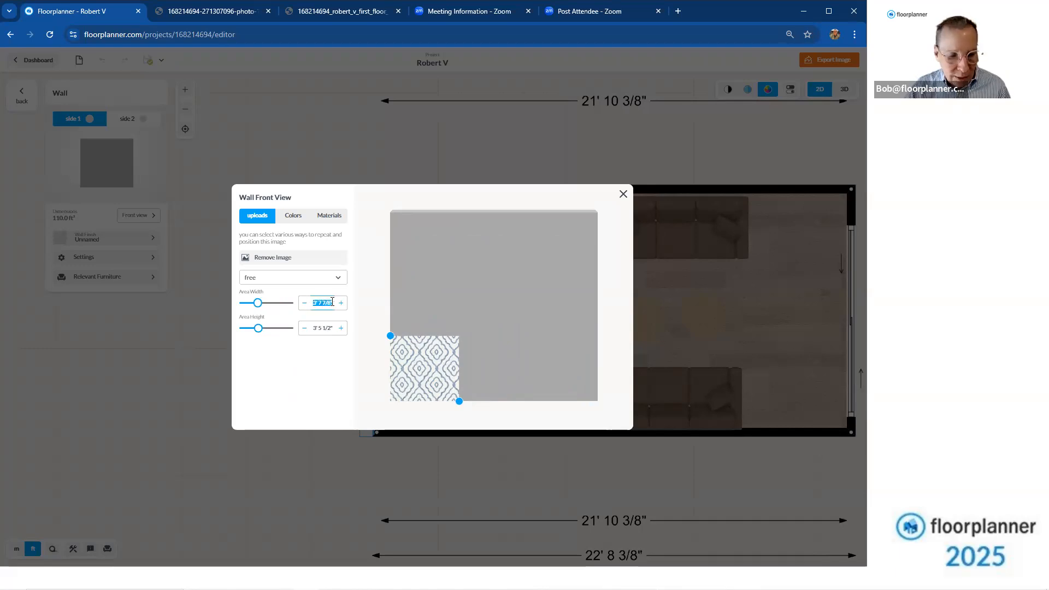
pyautogui.write('2')
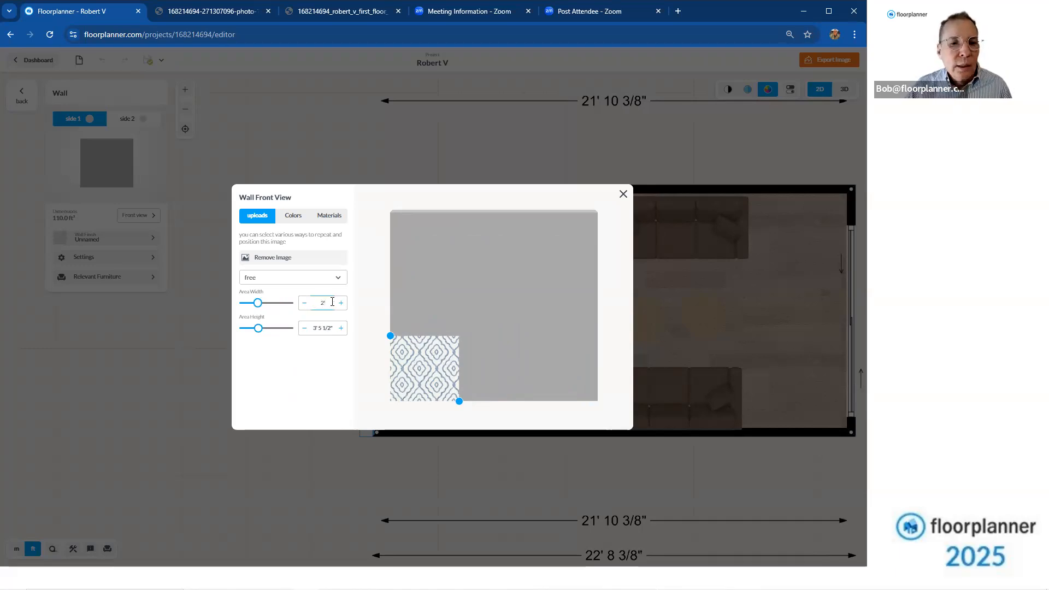
pyautogui.click(327, 327)
pyautogui.moveTo(312, 328); pyautogui.dragTo(331, 326)
pyautogui.write('2')
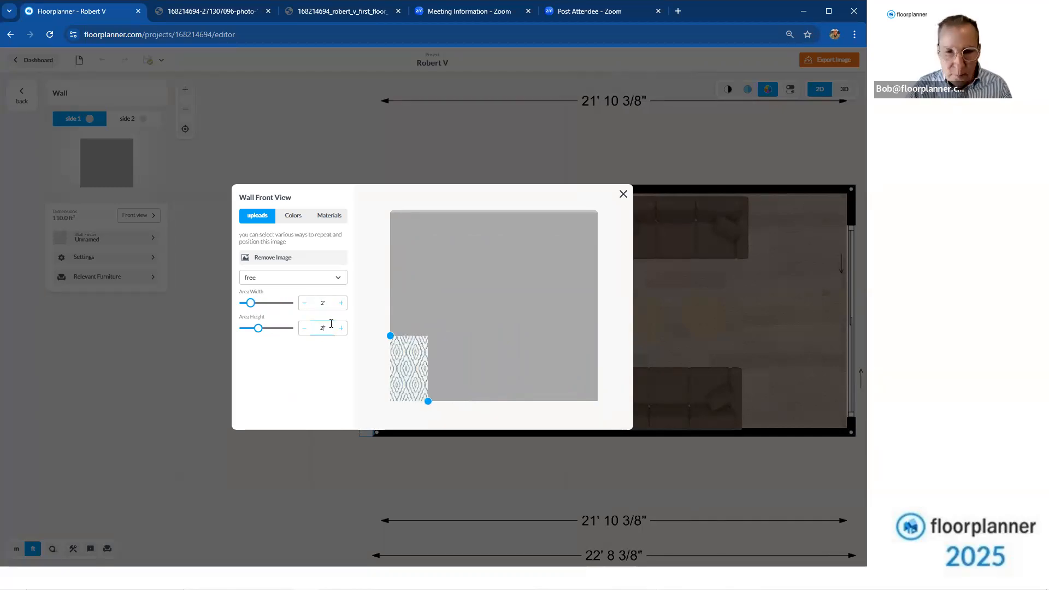
pyautogui.press('Return')
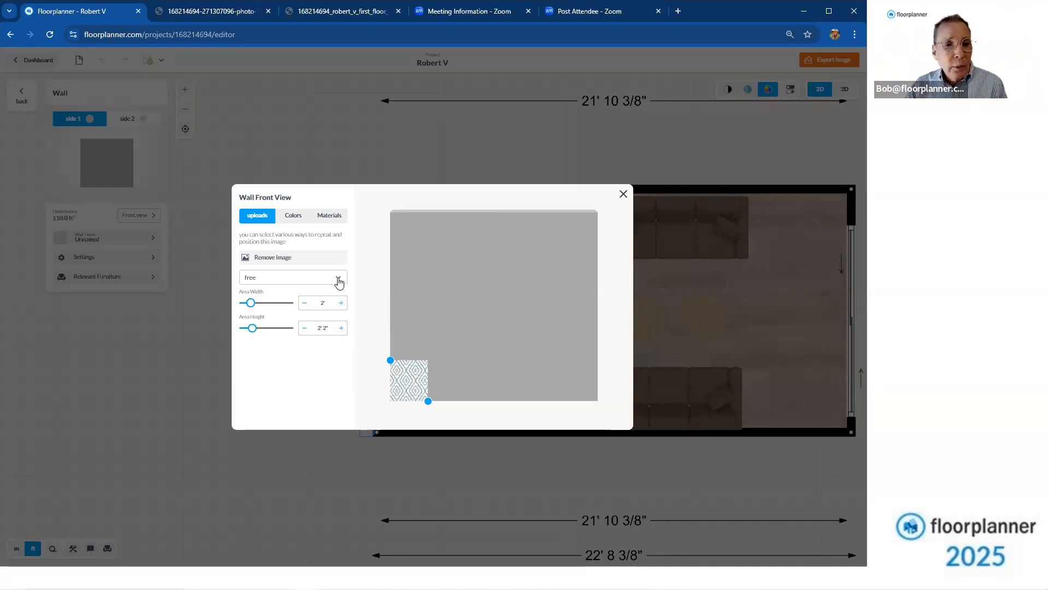
pyautogui.click(339, 279)
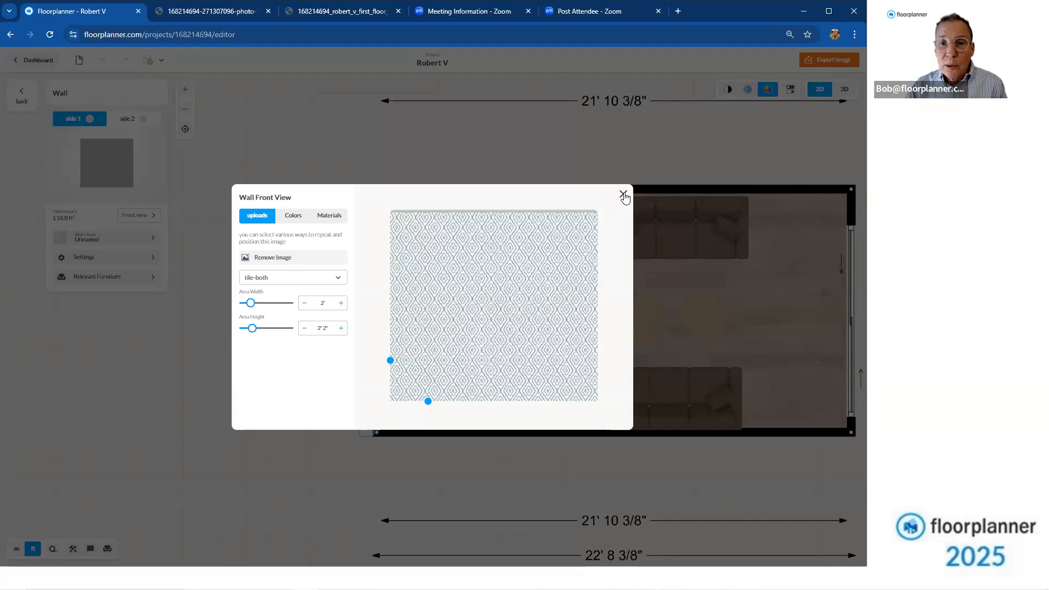
pyautogui.click(623, 195)
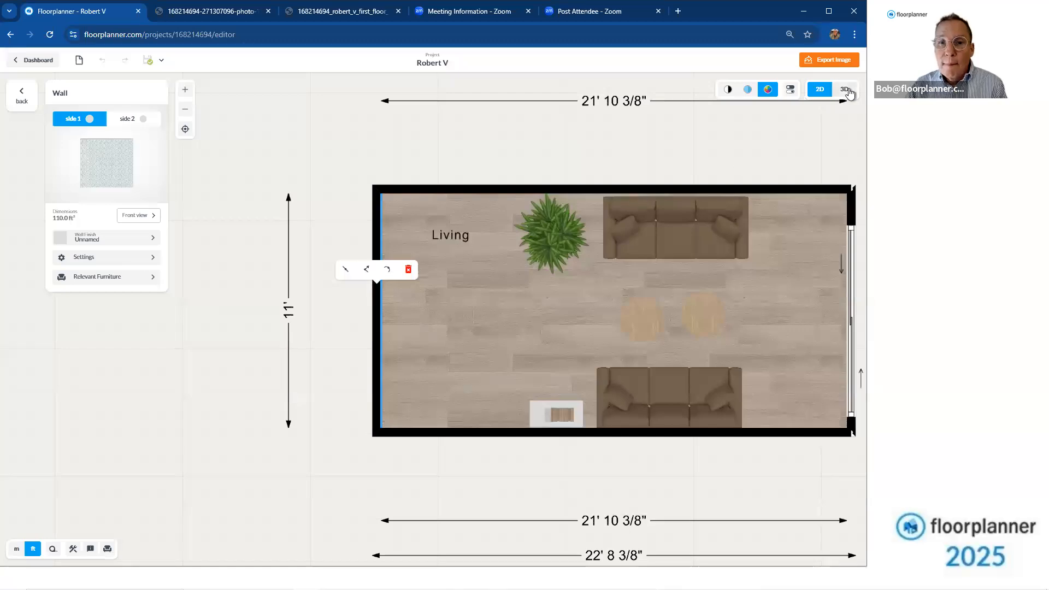
# Examine the patterned wall in 3D, moving and turning around the living room at eye level
pyautogui.click(845, 90)
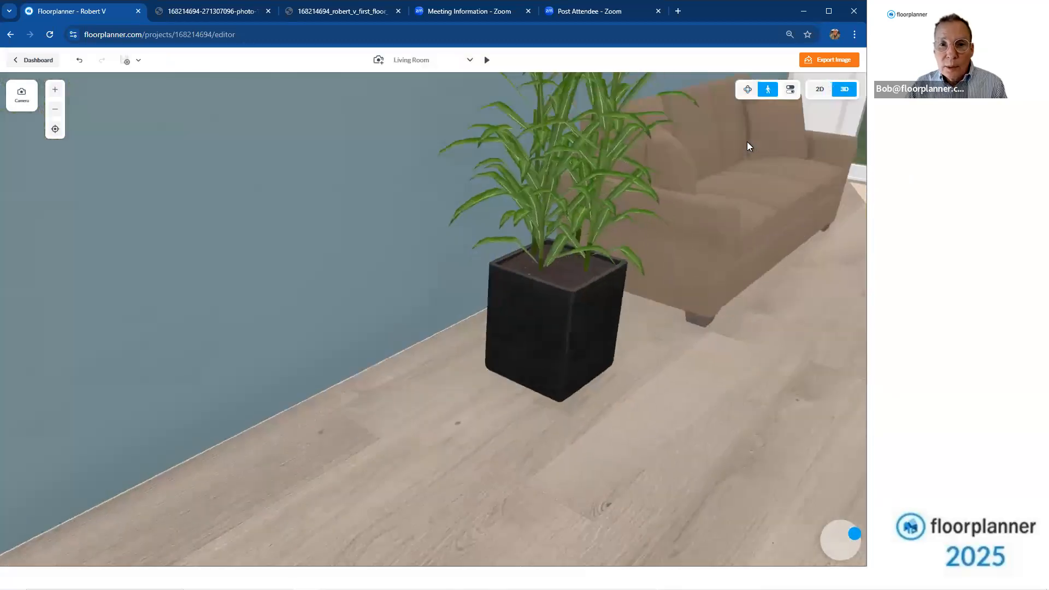
pyautogui.moveTo(748, 145); pyautogui.dragTo(721, 143)
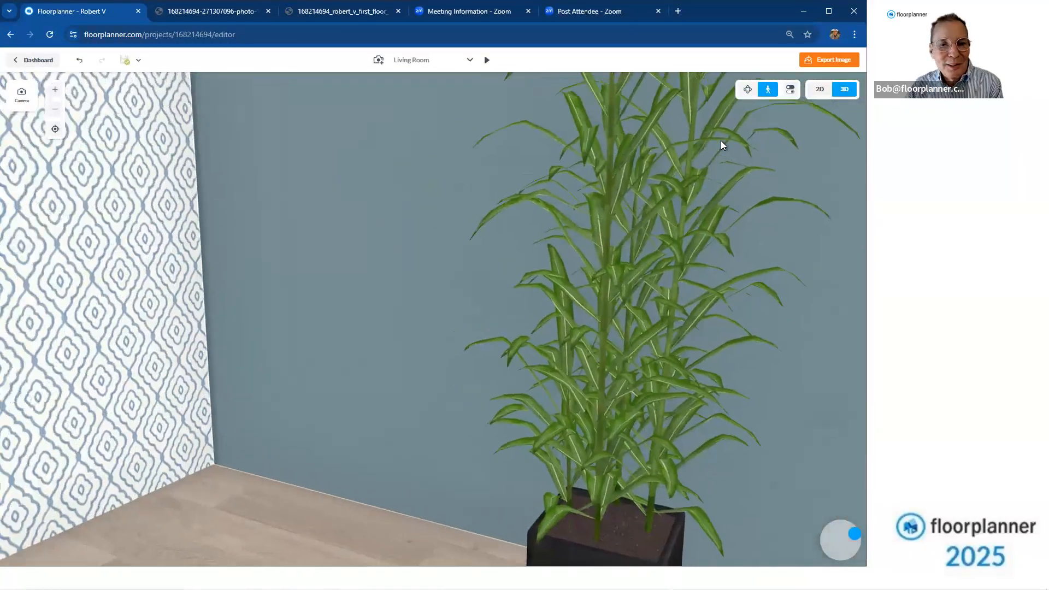
pyautogui.press('Right')
pyautogui.press('Down')
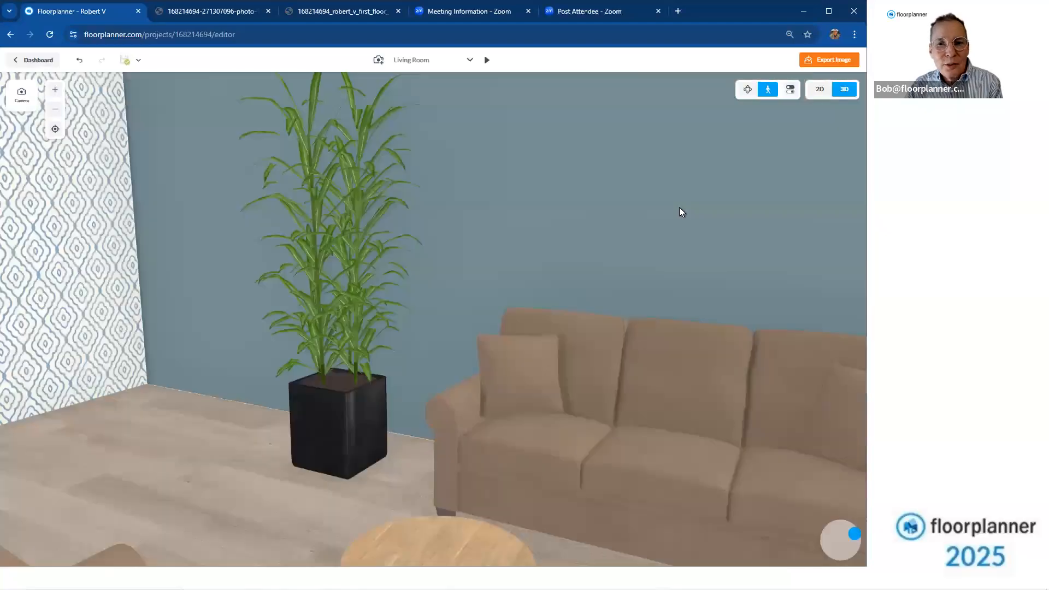
pyautogui.moveTo(678, 218); pyautogui.dragTo(658, 211)
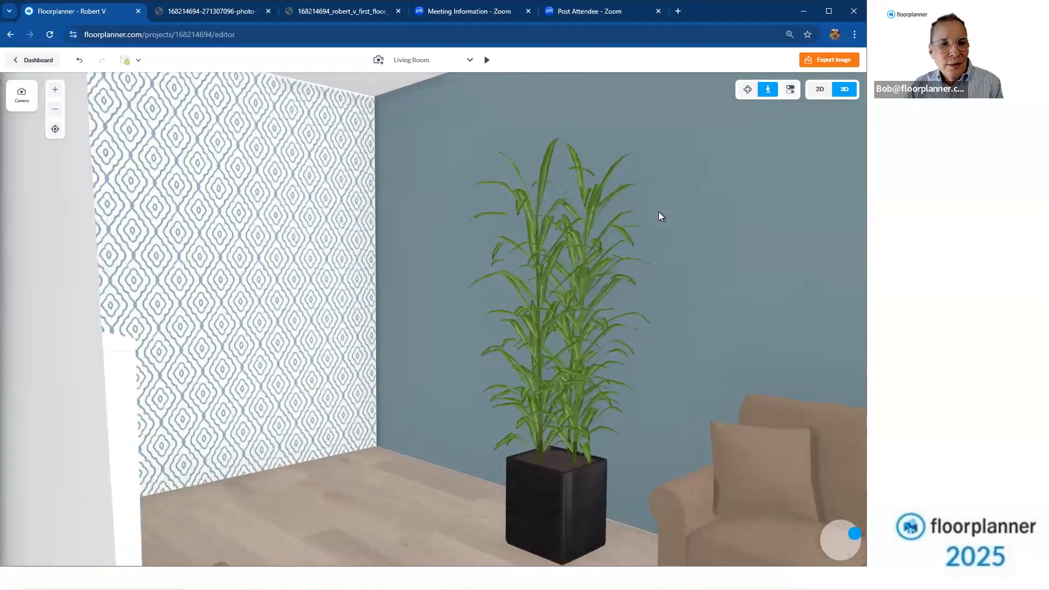
pyautogui.press('Right')
pyautogui.moveTo(680, 254); pyautogui.dragTo(667, 254)
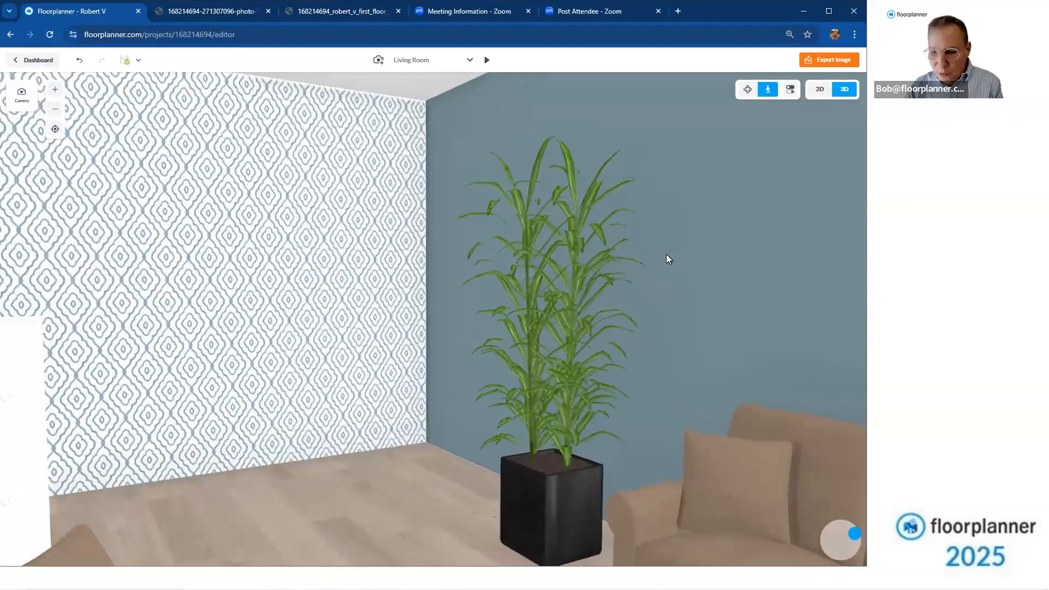
pyautogui.press('Right')
pyautogui.moveTo(640, 307); pyautogui.dragTo(645, 309)
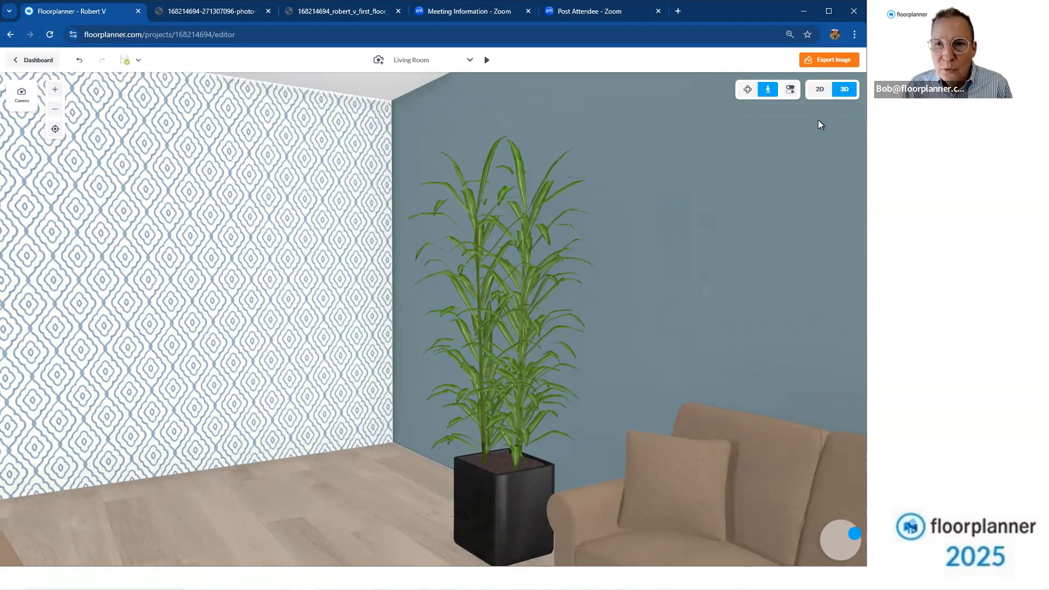
# Return to the 2D plan and bring up the preview of the running PowerPoint slide show
pyautogui.click(820, 90)
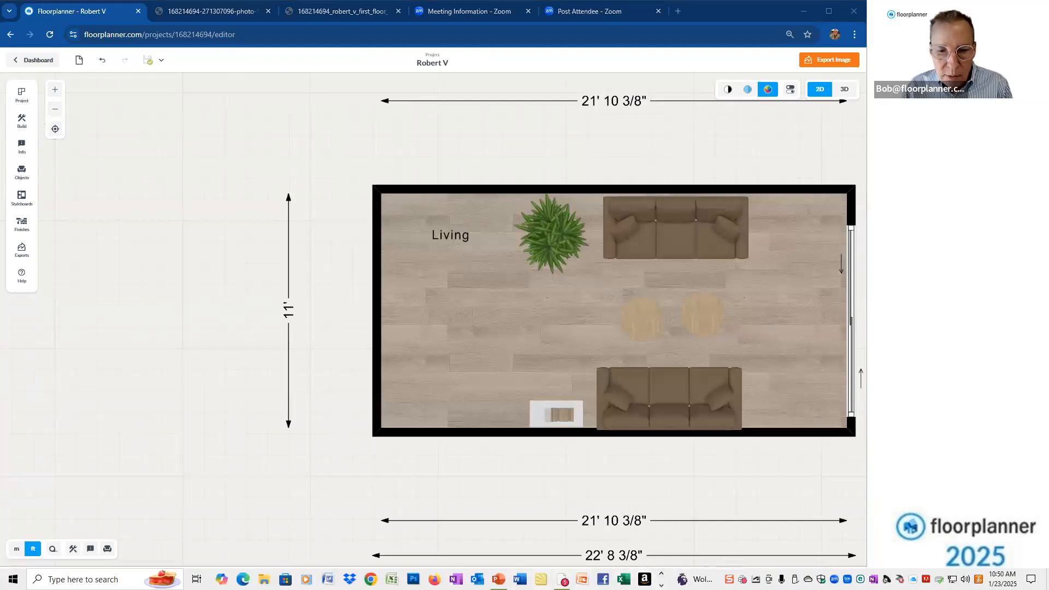
pyautogui.moveTo(498, 579)
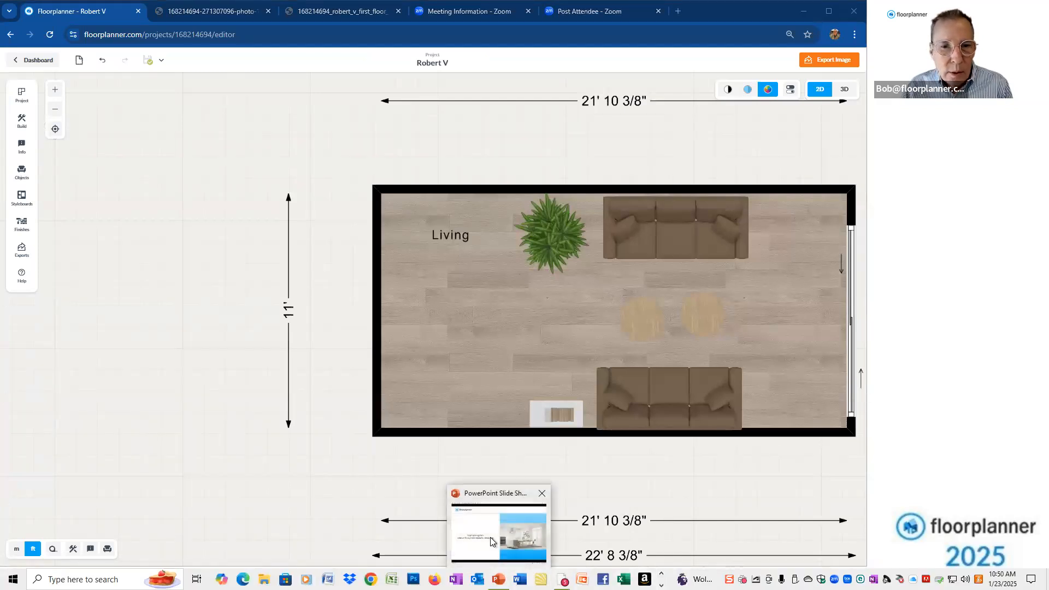